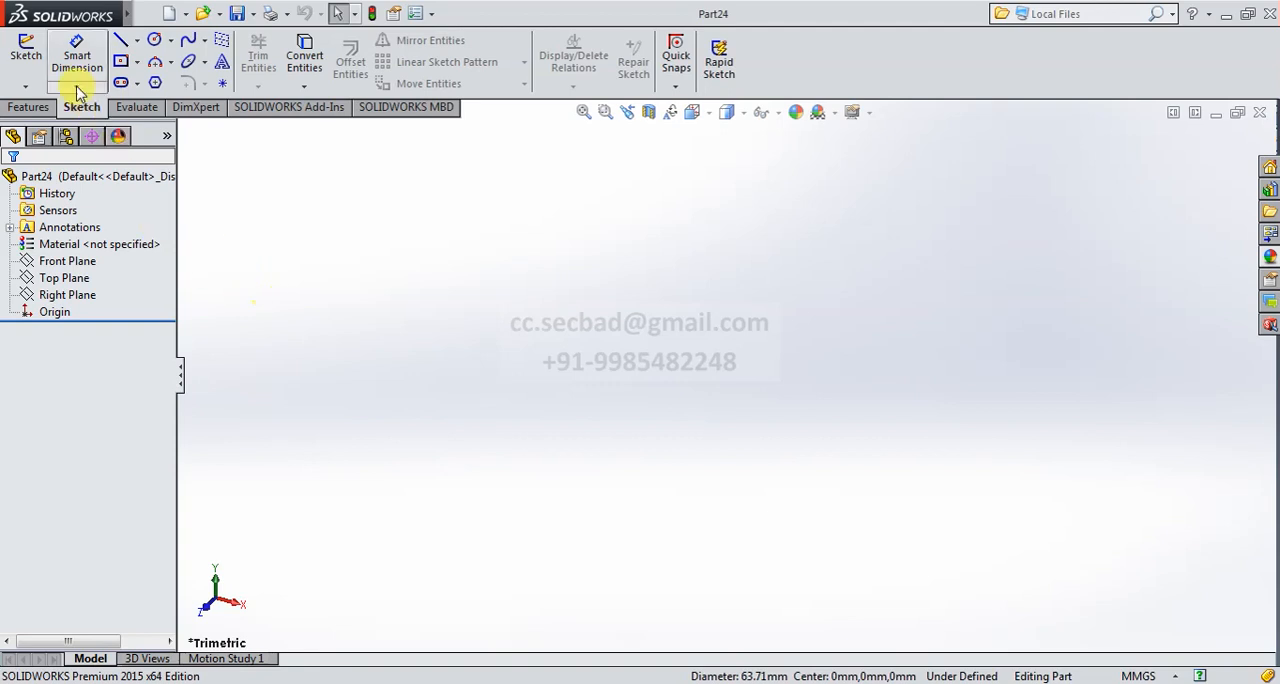
- Start an extruded boss and open its profile sketch on the Front Plane
left_click(32, 106)
left_click(34, 60)
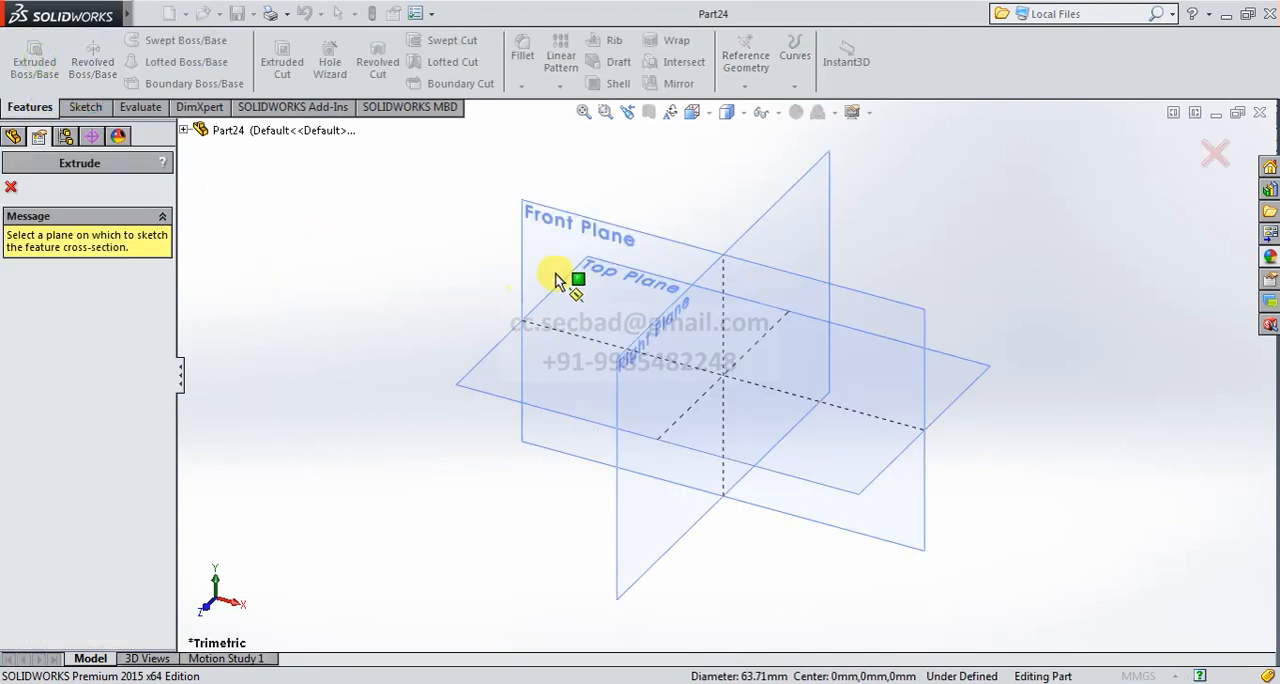
left_click(551, 220)
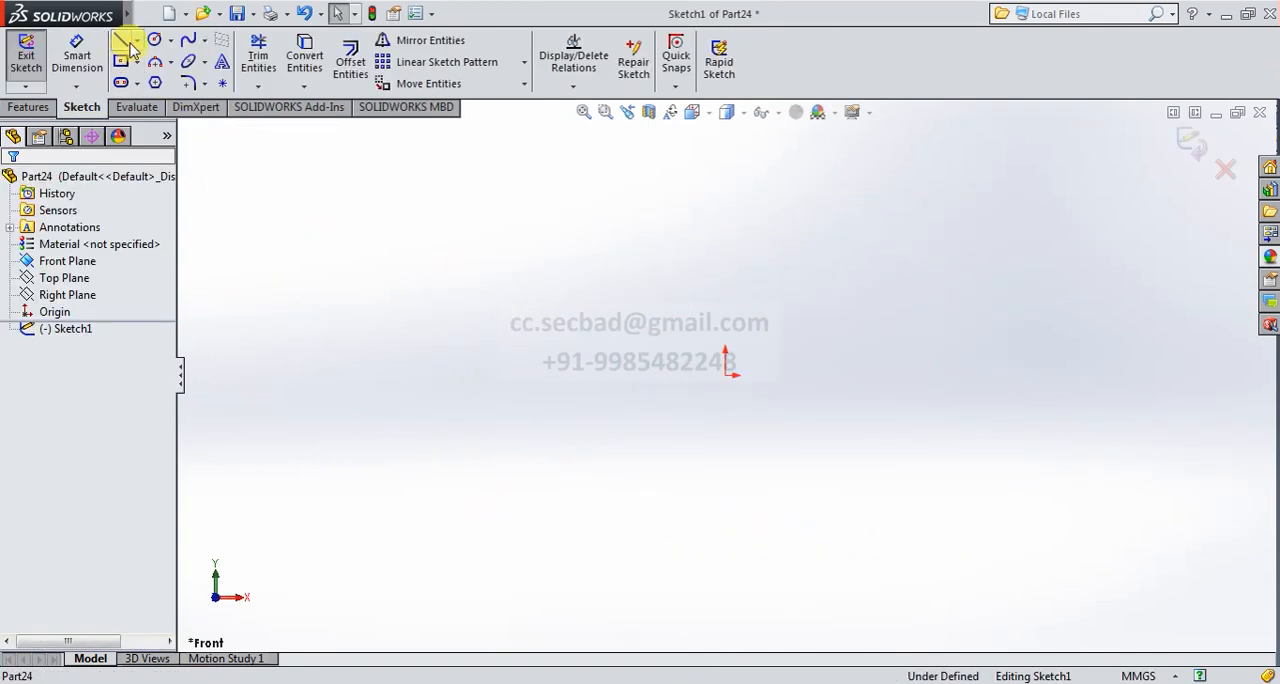
- Sketch a vertical midpoint construction line centred on the origin, about 61 mm long
left_click(136, 41)
left_click(152, 82)
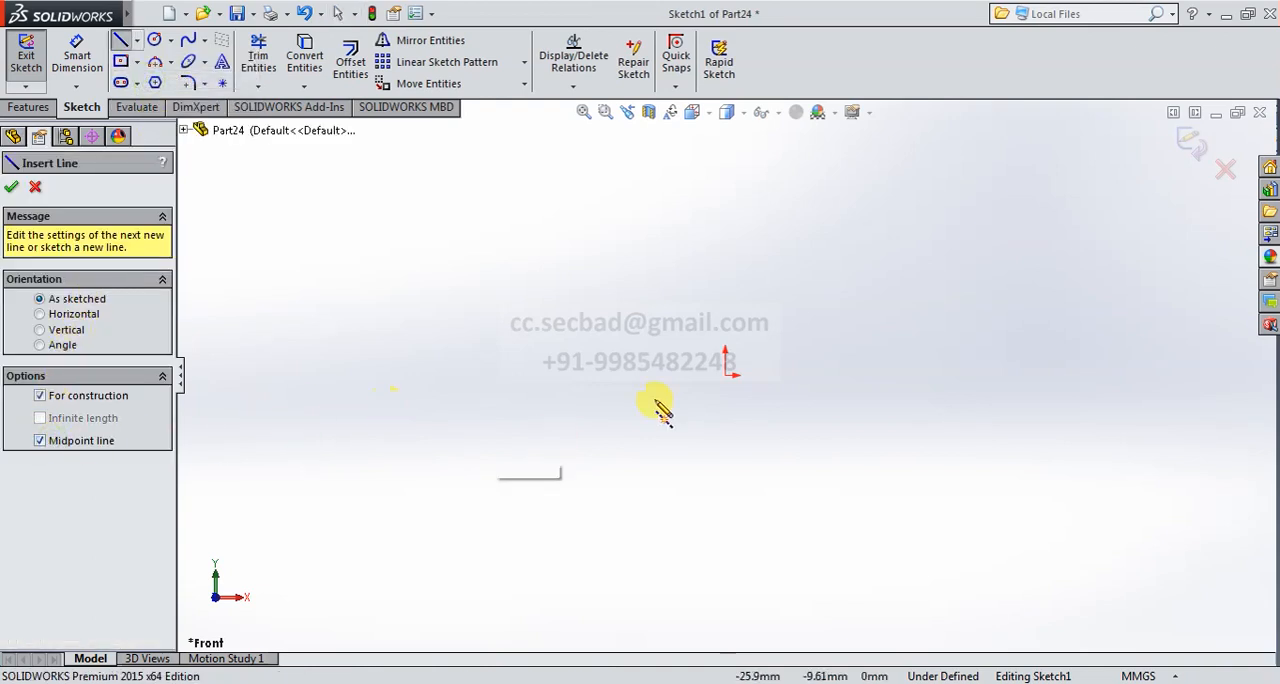
left_click(725, 376)
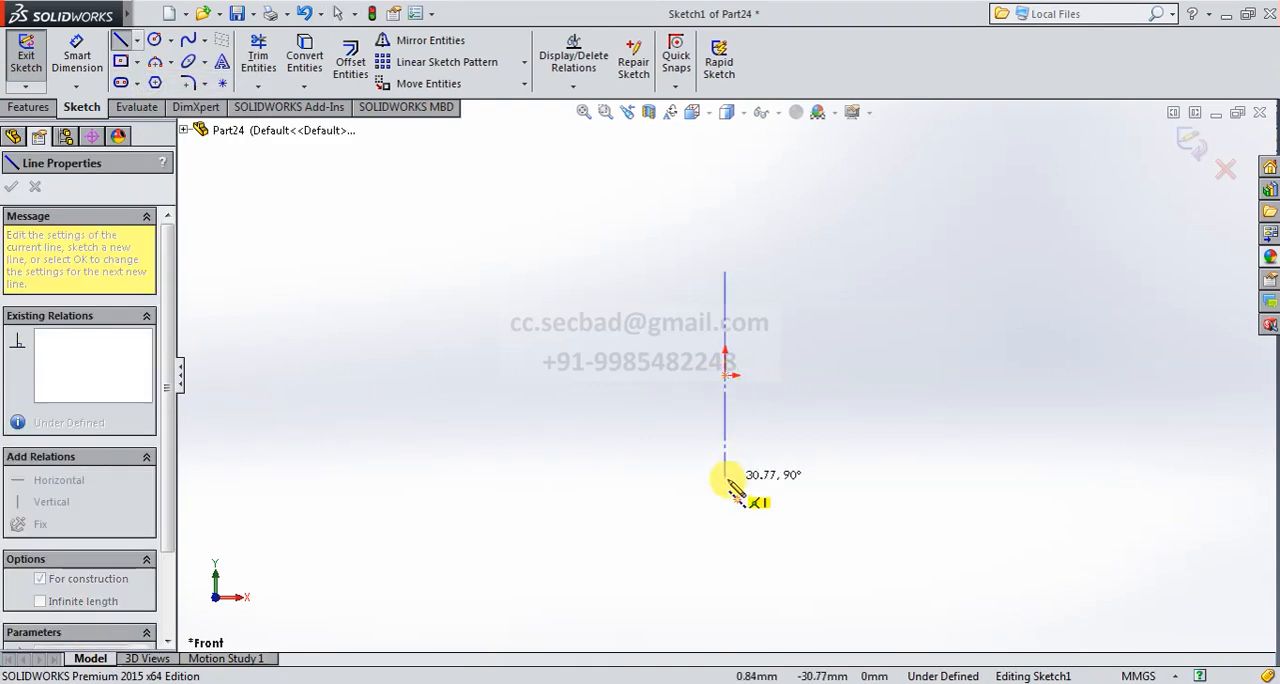
left_click(727, 490)
right_click(480, 290)
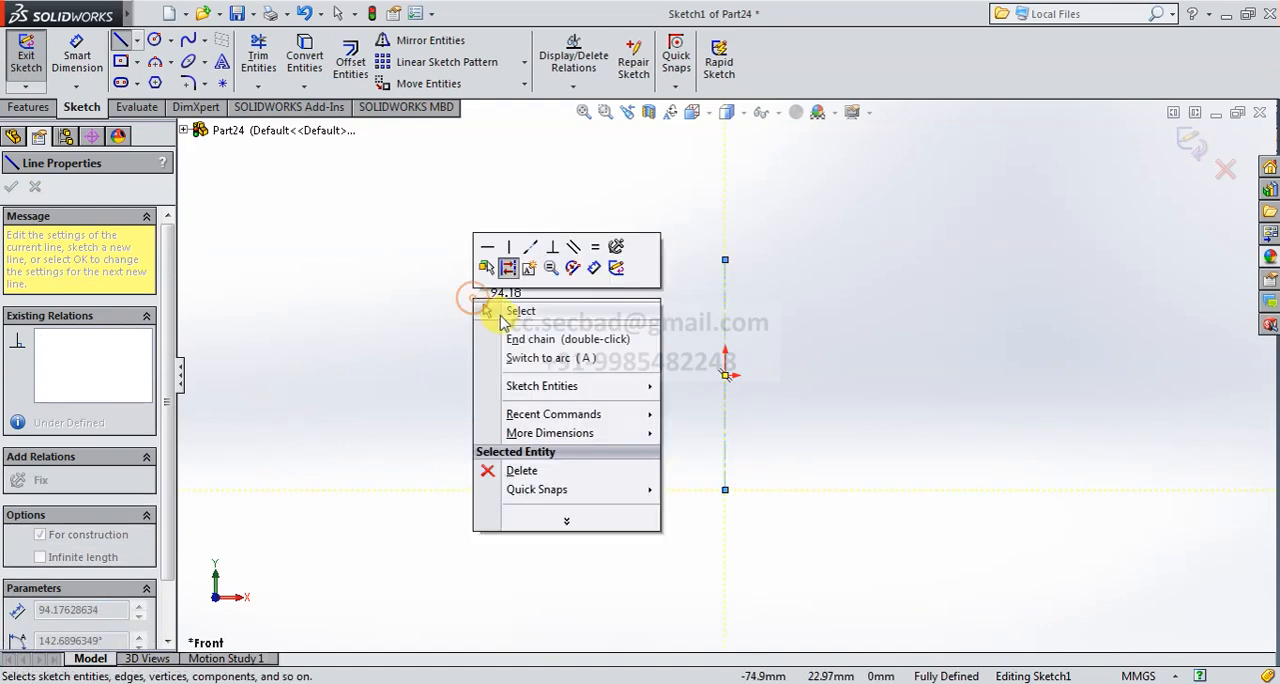
left_click(500, 306)
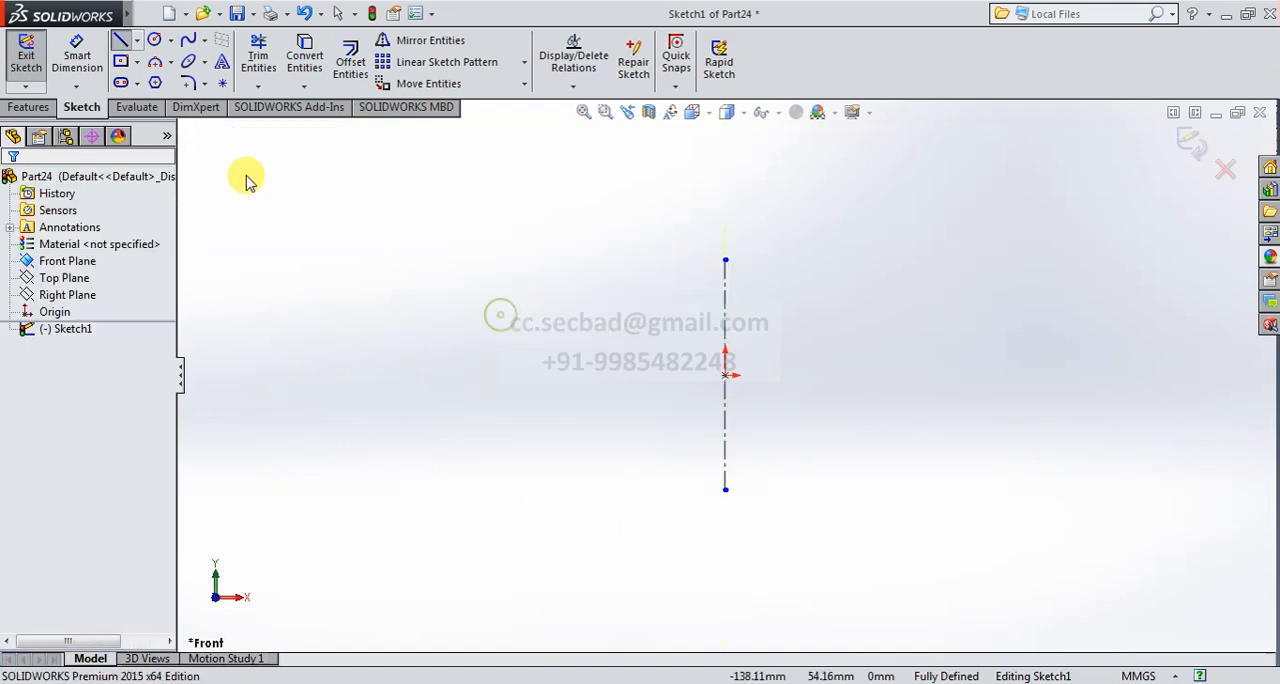
- Sketch a horizontal midpoint line about 28 mm long, centred on the construction line below the origin
left_click(122, 42)
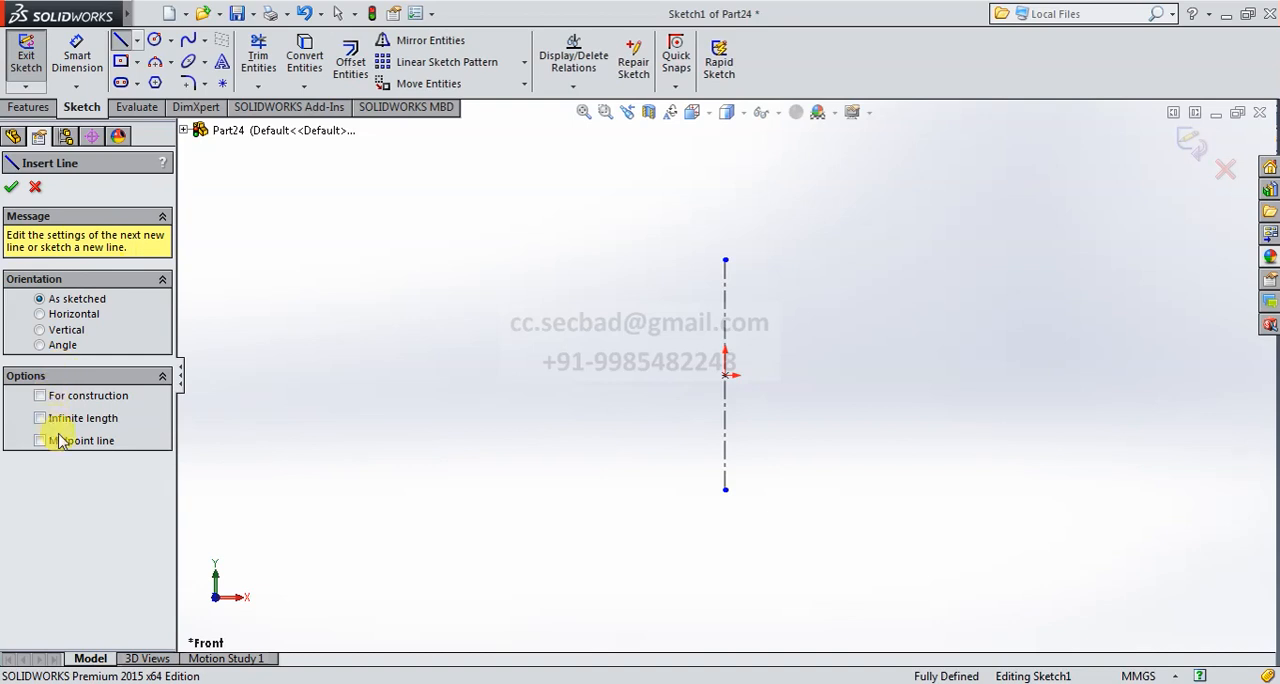
left_click(725, 453)
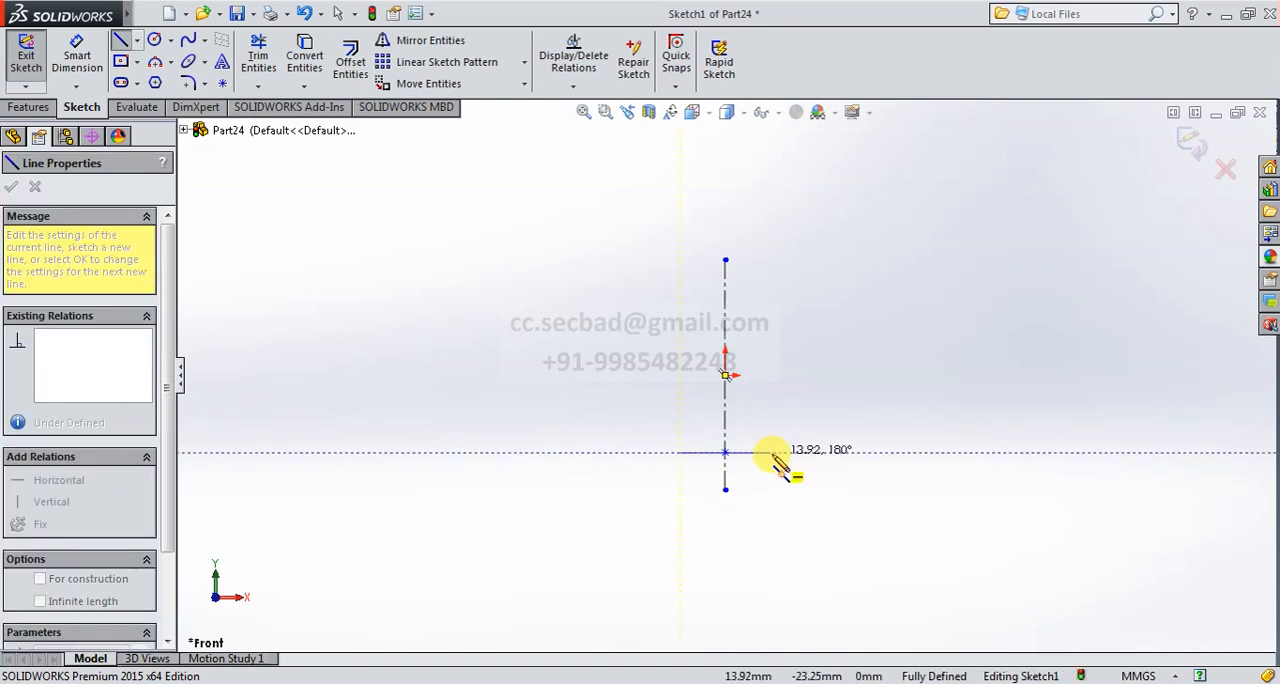
left_click(771, 453)
right_click(555, 322)
left_click(568, 331)
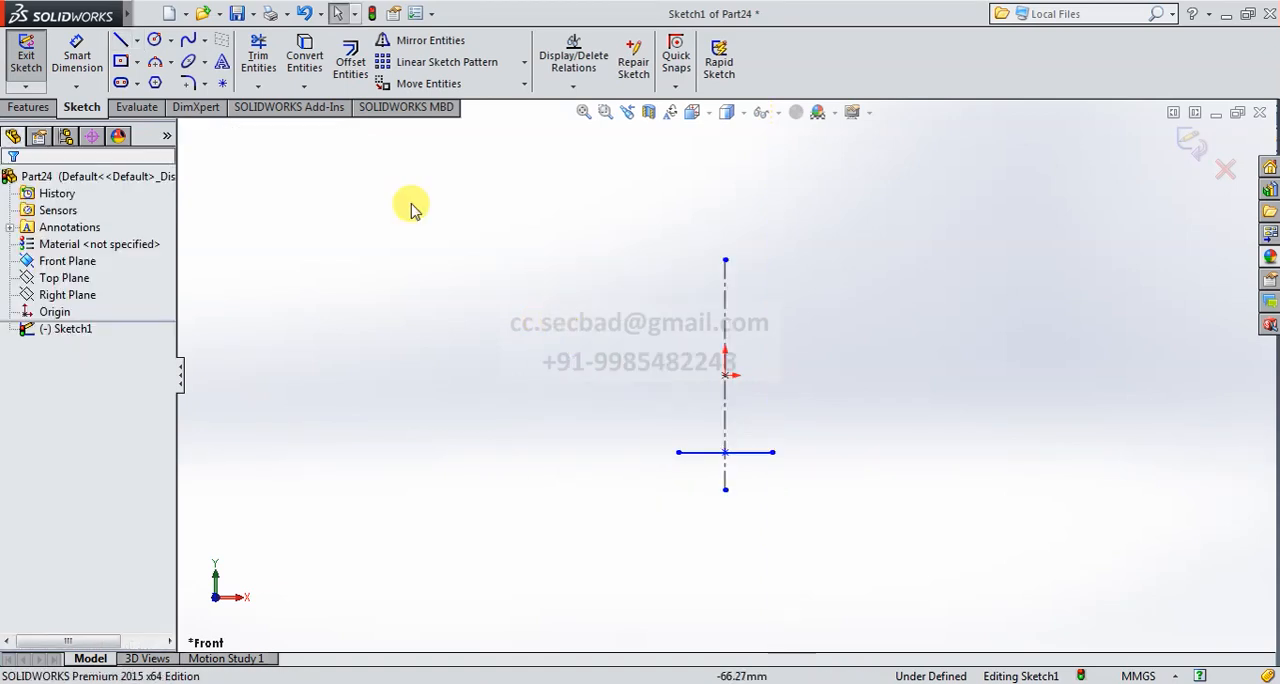
- Sketch a circle about 33 mm in diameter centred on the origin
left_click(154, 41)
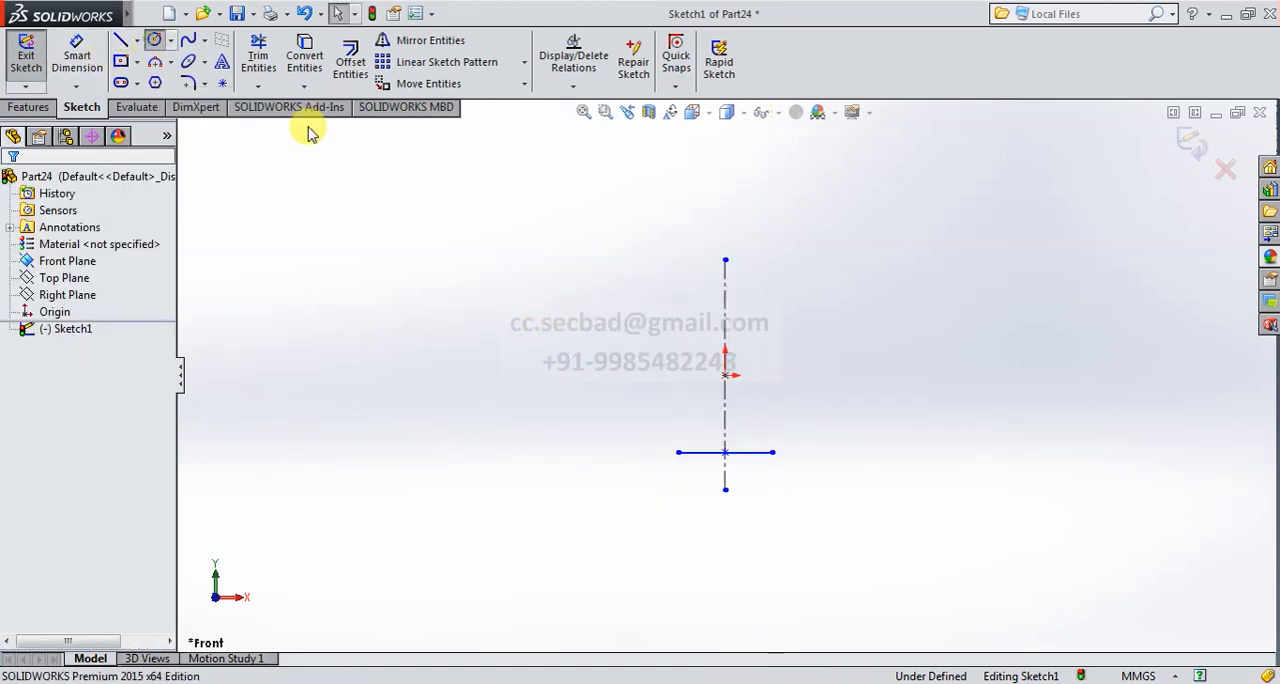
left_click(725, 375)
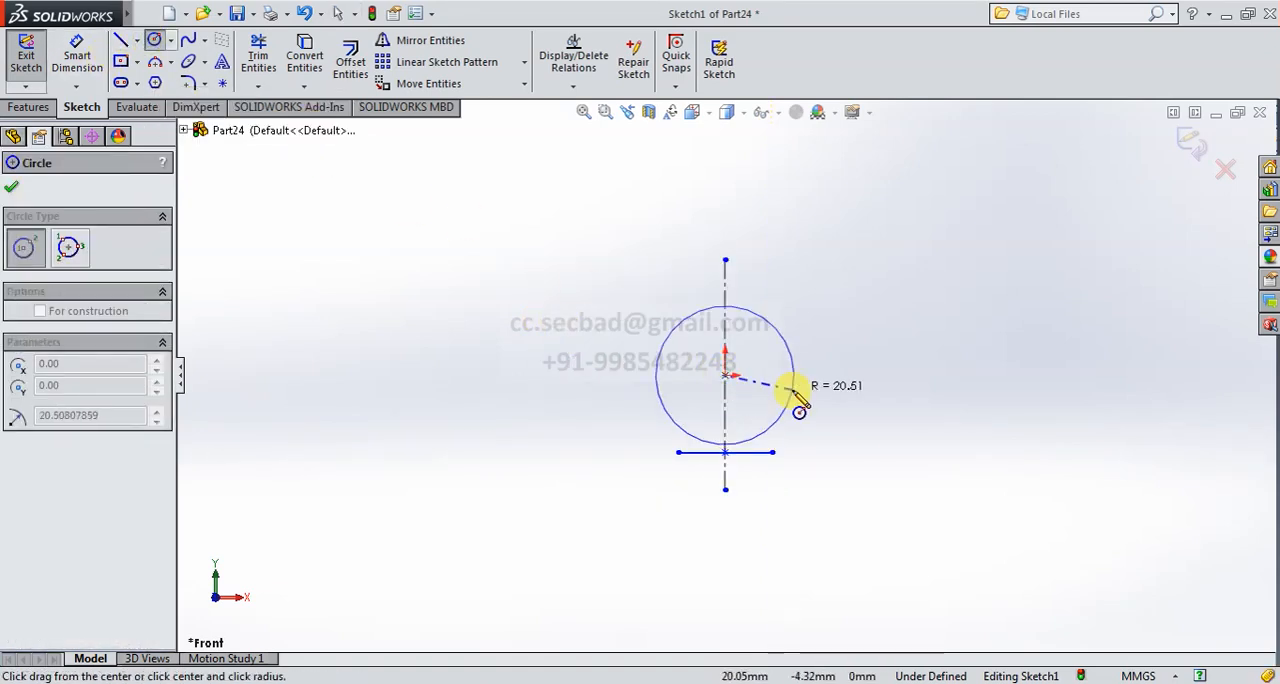
left_click(787, 392)
- Dimension the horizontal base line's length to 25 mm
left_click(76, 55)
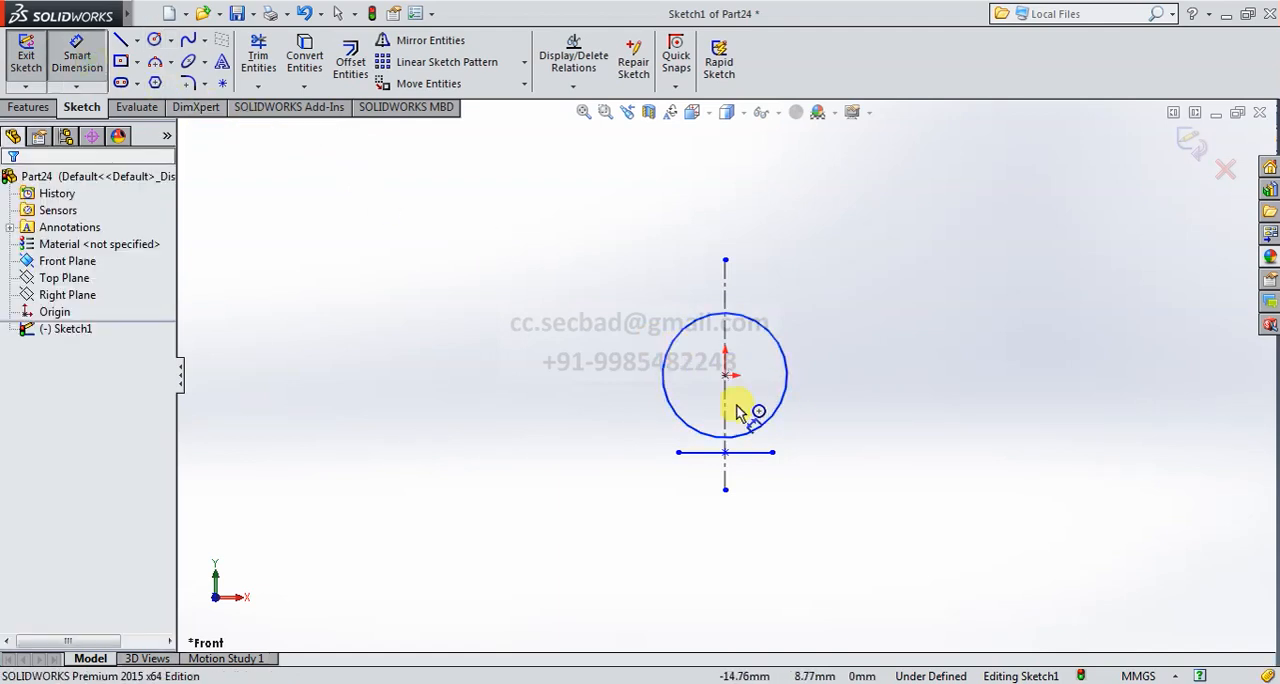
left_click(760, 462)
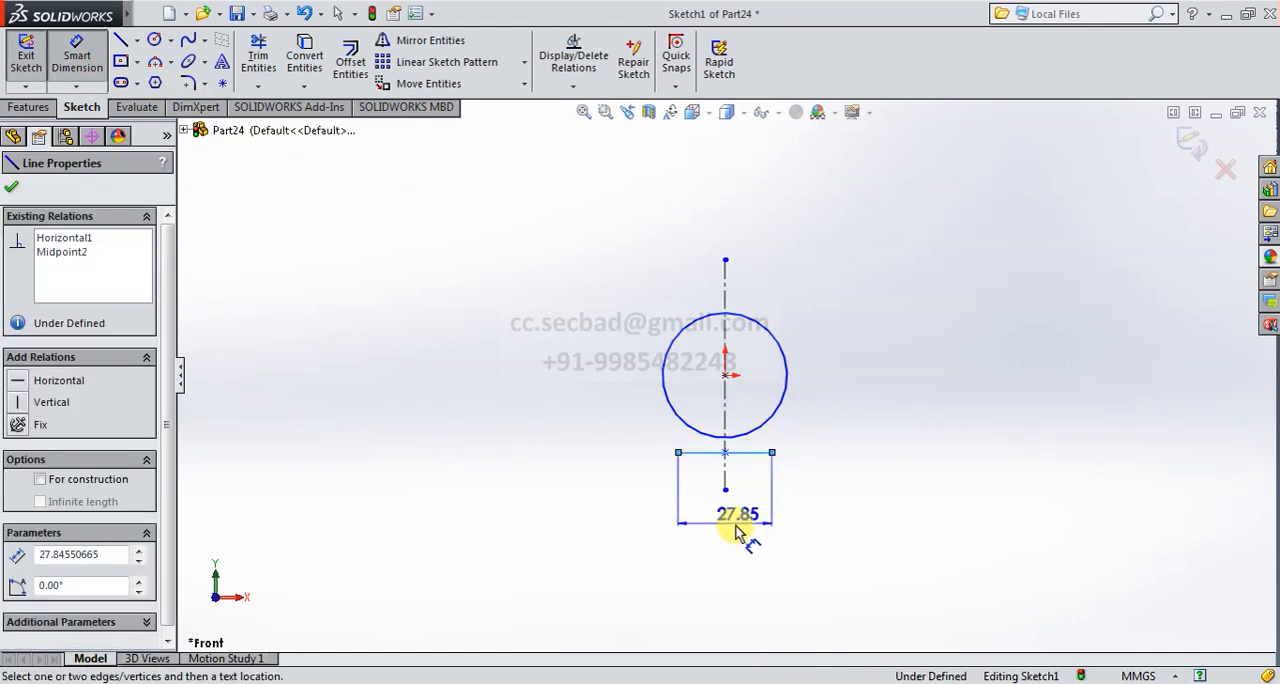
left_click(732, 535)
type("25")
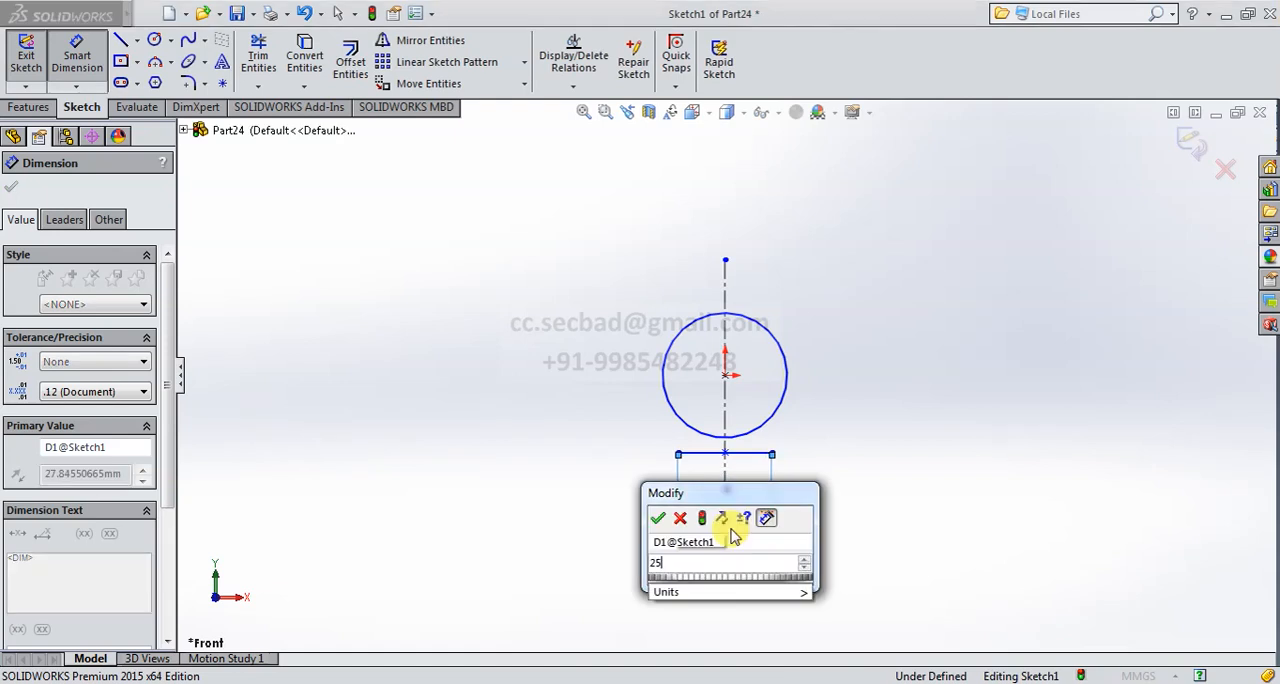
key("Return")
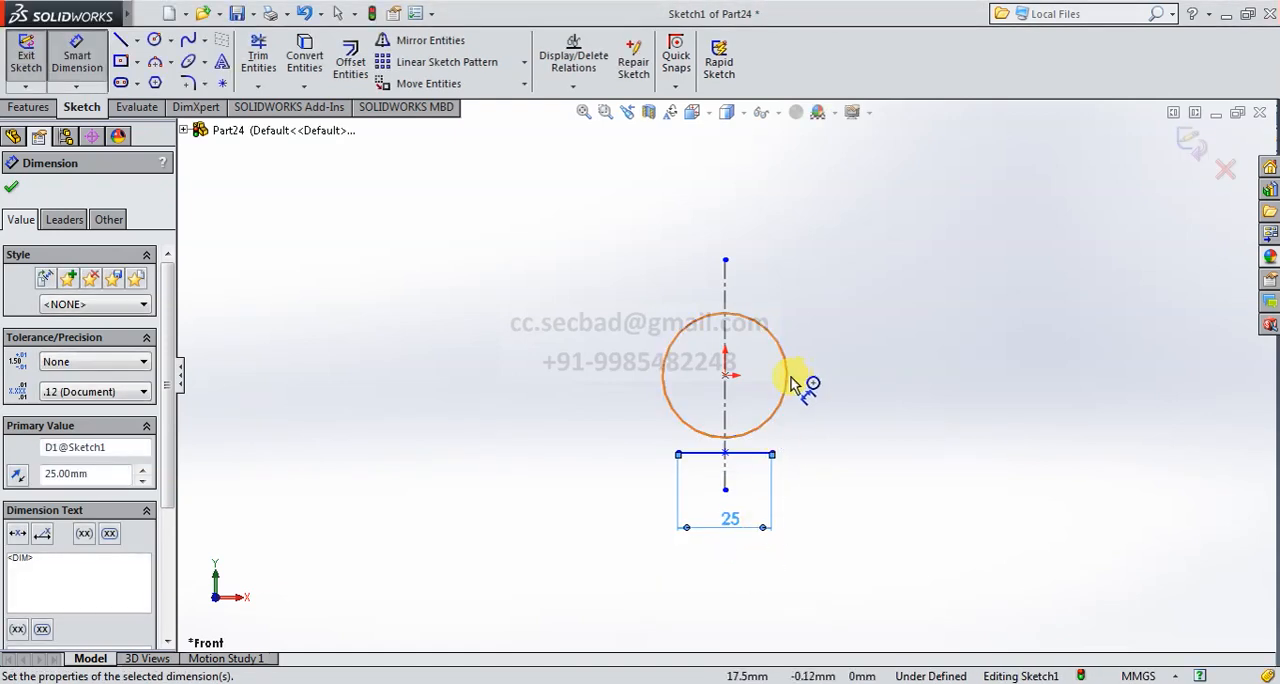
- Trim away the left half of the circle up to the vertical construction line
left_click(788, 385)
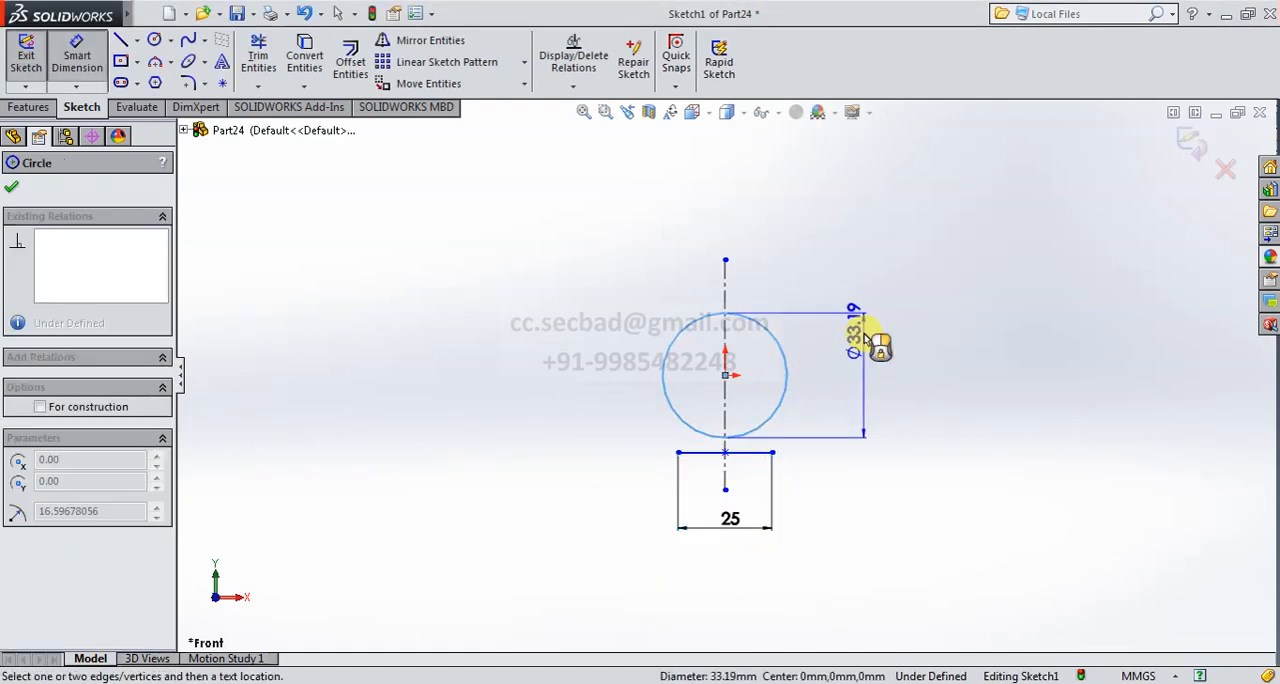
key("Escape")
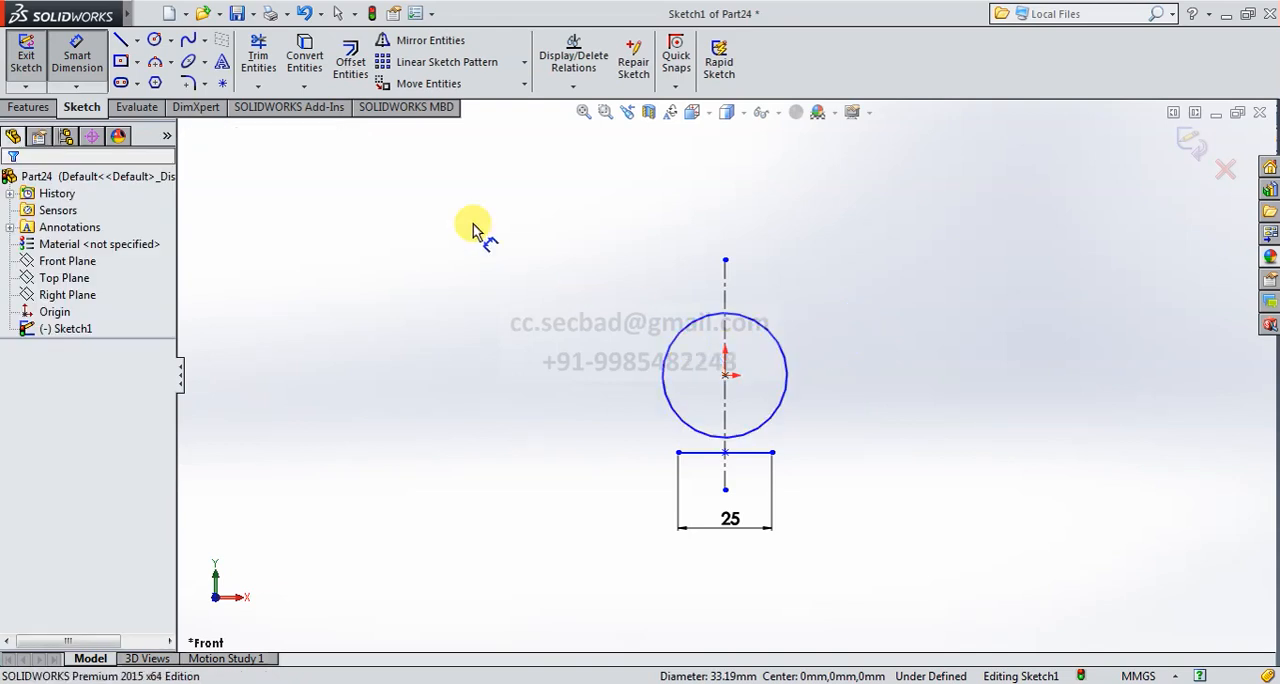
left_click(258, 55)
left_click_drag(657, 325, 686, 375)
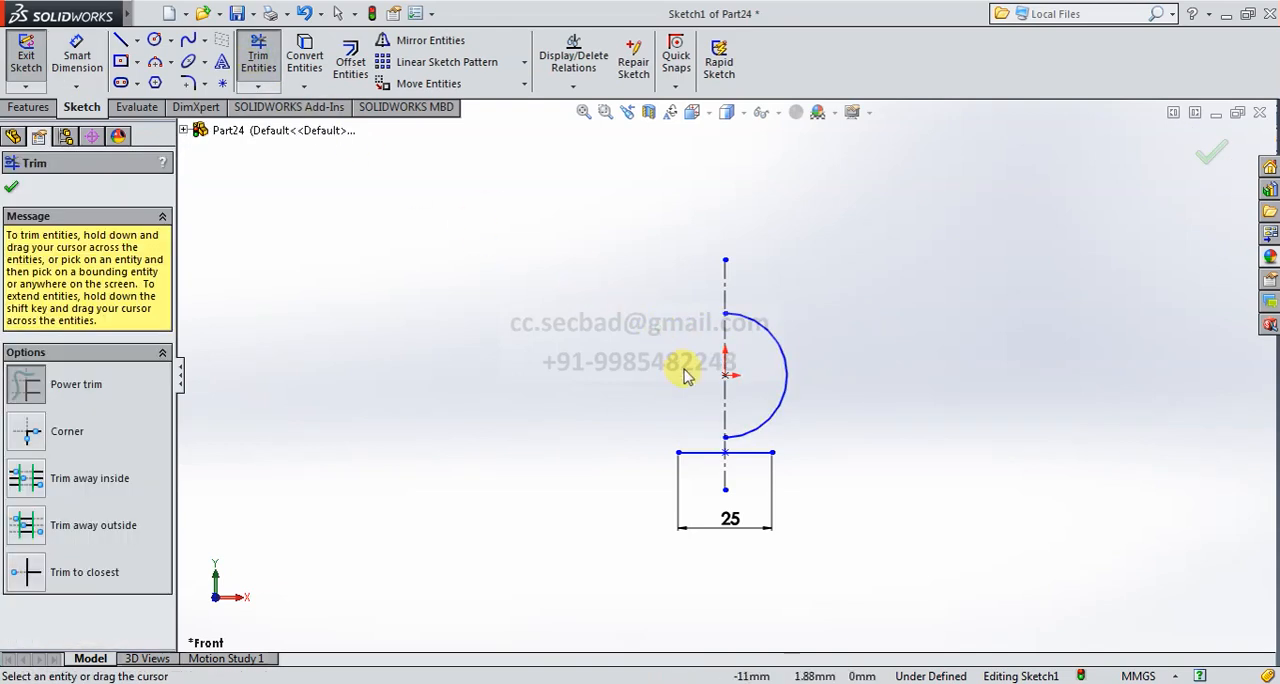
- Dimension the remaining semicircular arc with a radius of 25 mm
left_click(77, 58)
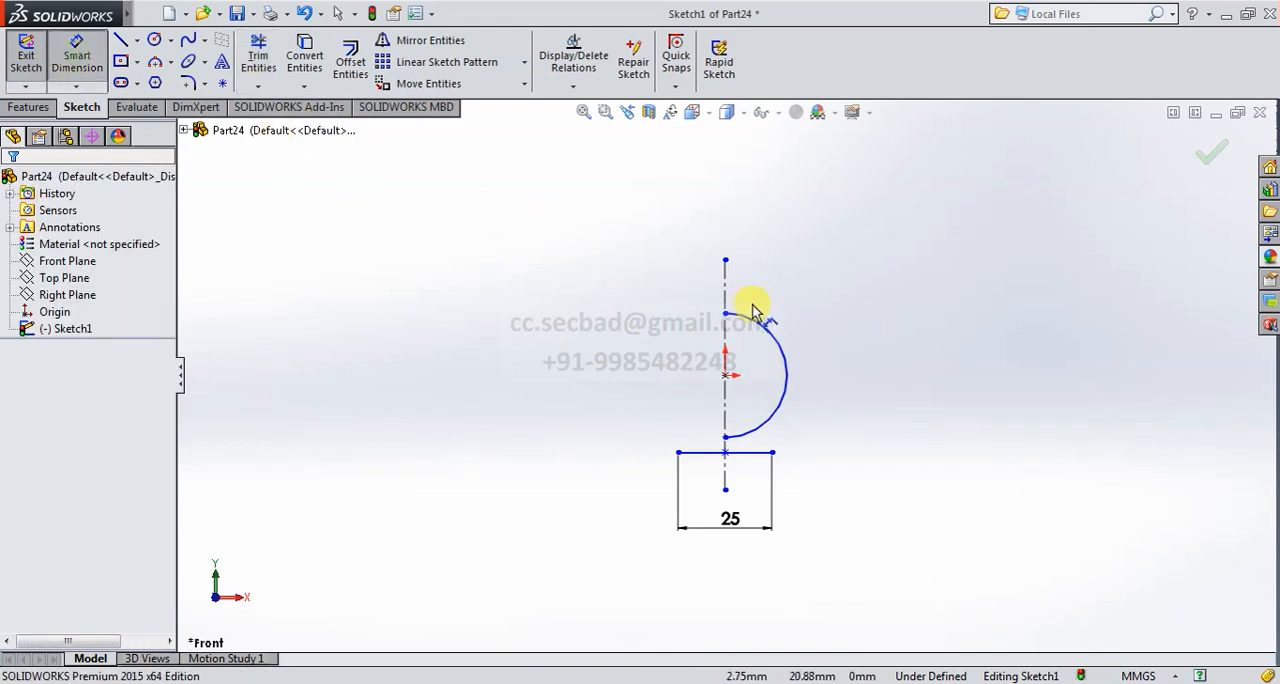
left_click(787, 366)
left_click(866, 352)
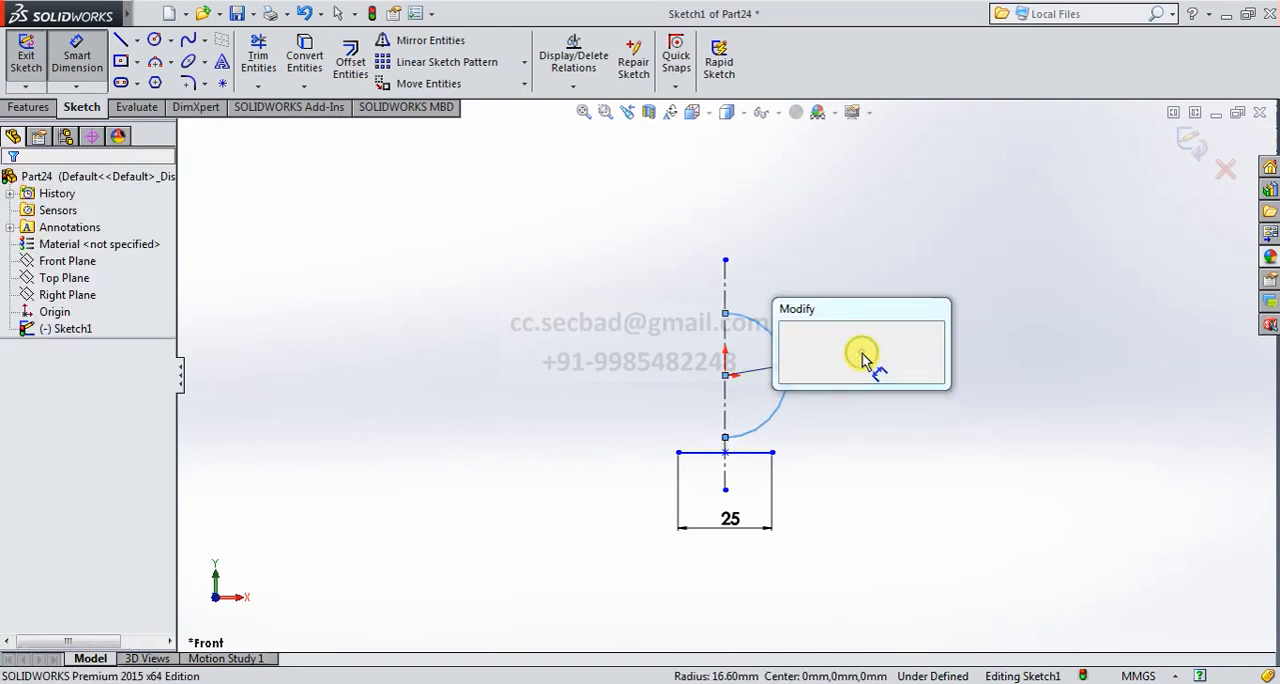
type("25")
key("Return")
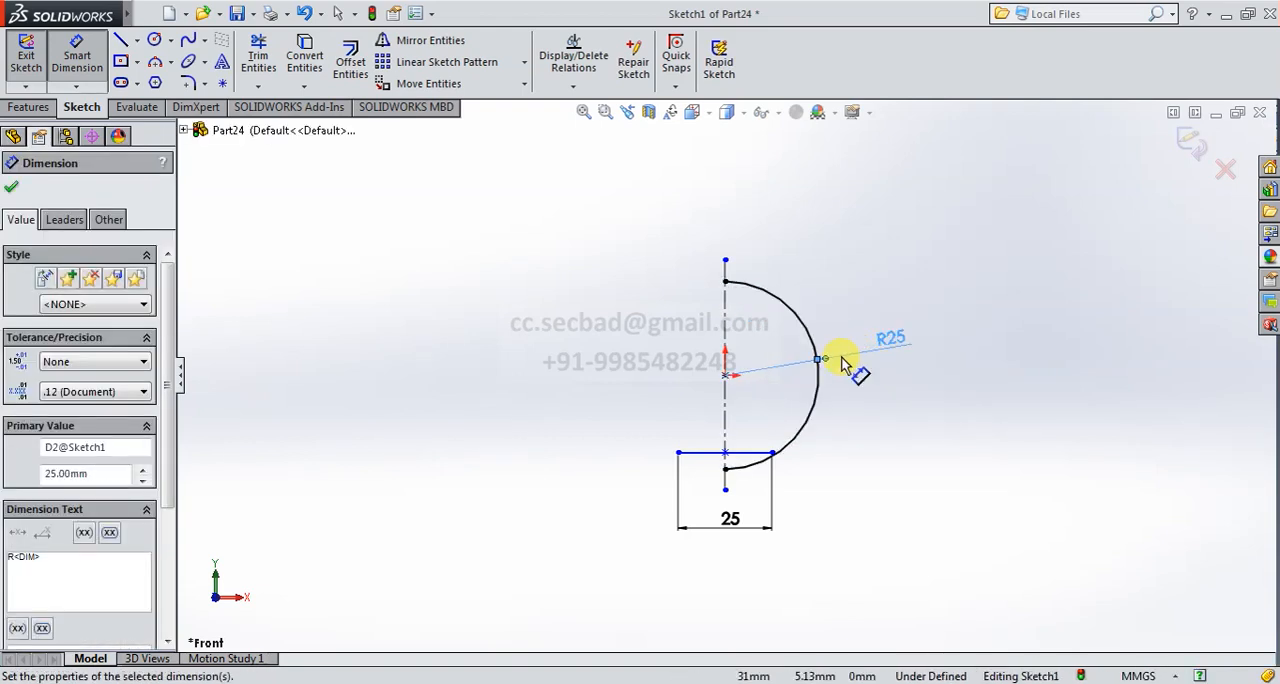
- Dimension the vertical distance from the origin to the base line as 32 mm
left_click(726, 378)
left_click(686, 453)
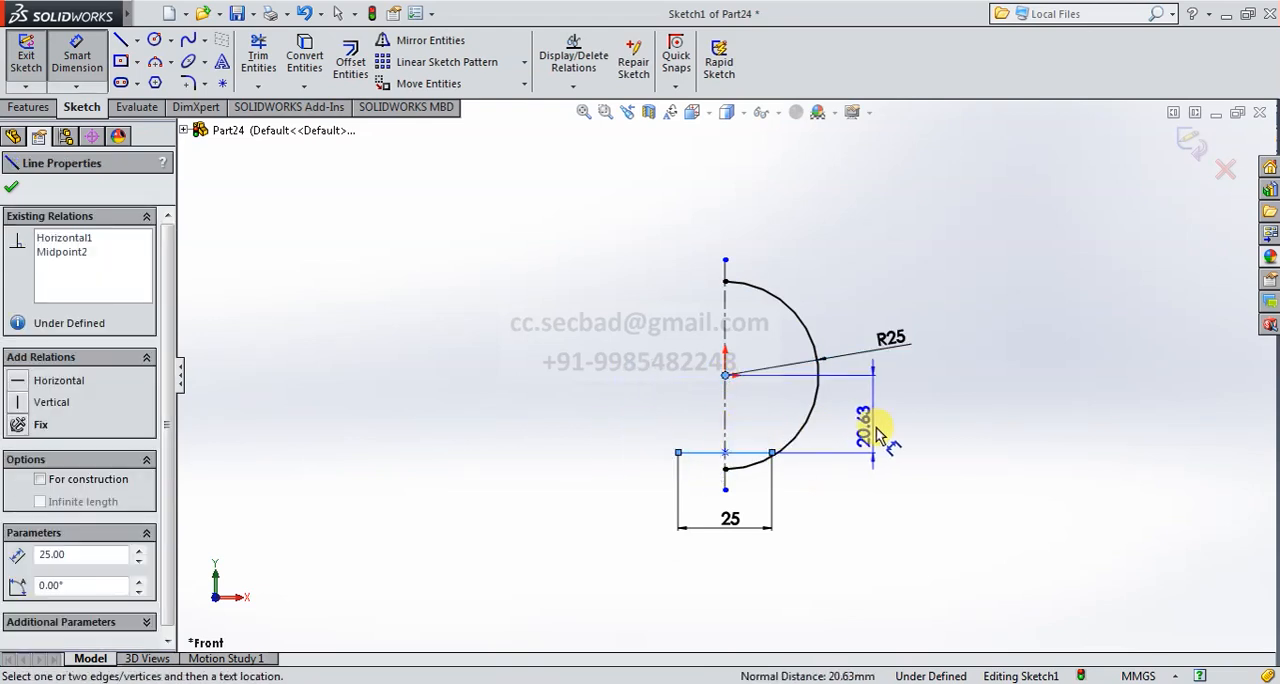
left_click(883, 428)
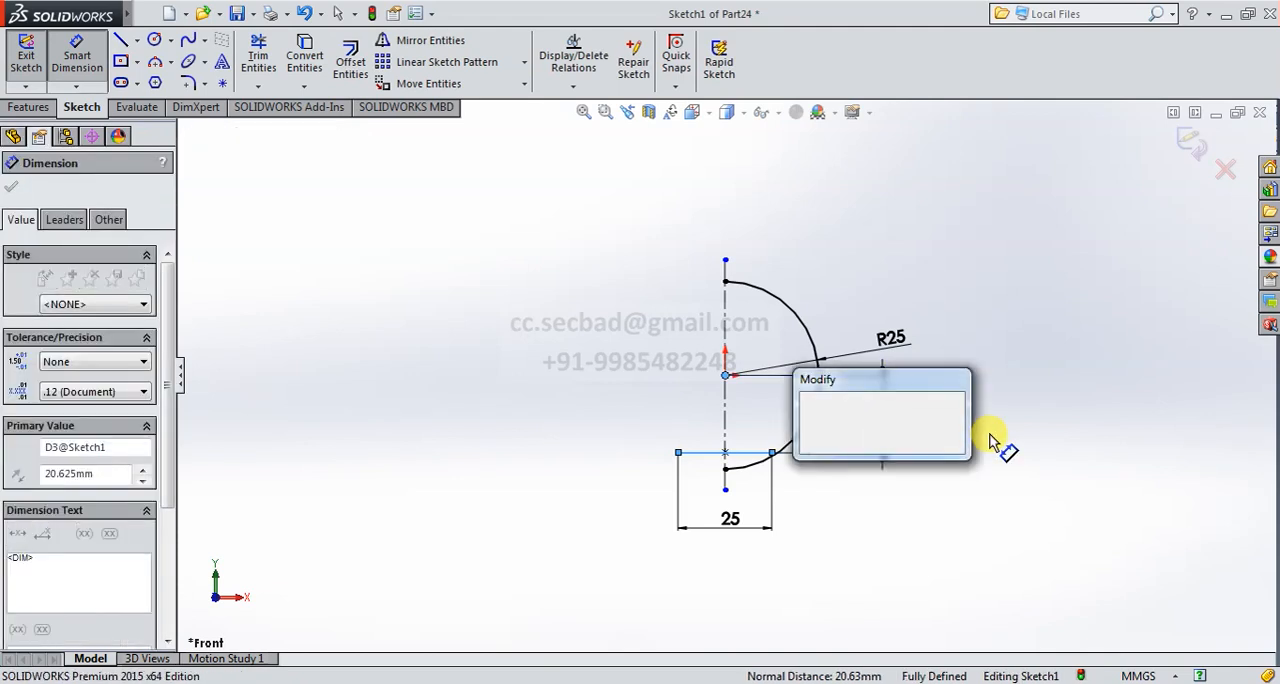
type("32")
key("Return")
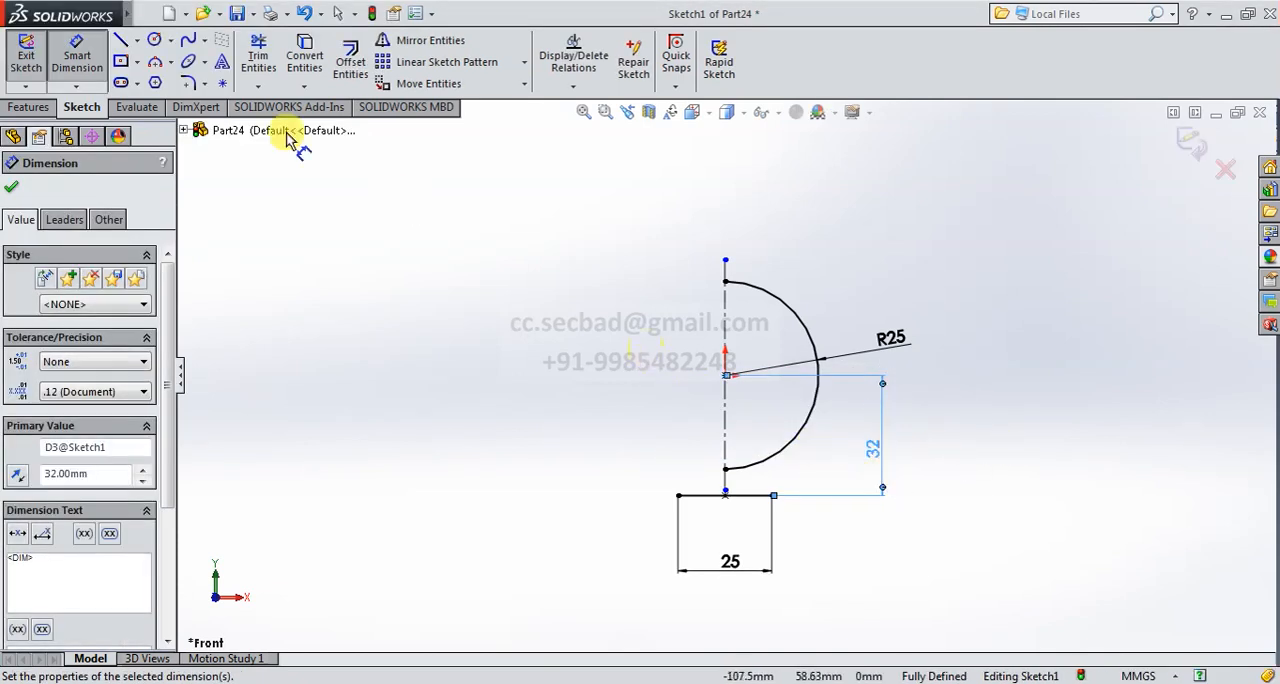
- Sketch a line about 50 mm long from the base line's right end, tangent to the arc and running past it
left_click(120, 40)
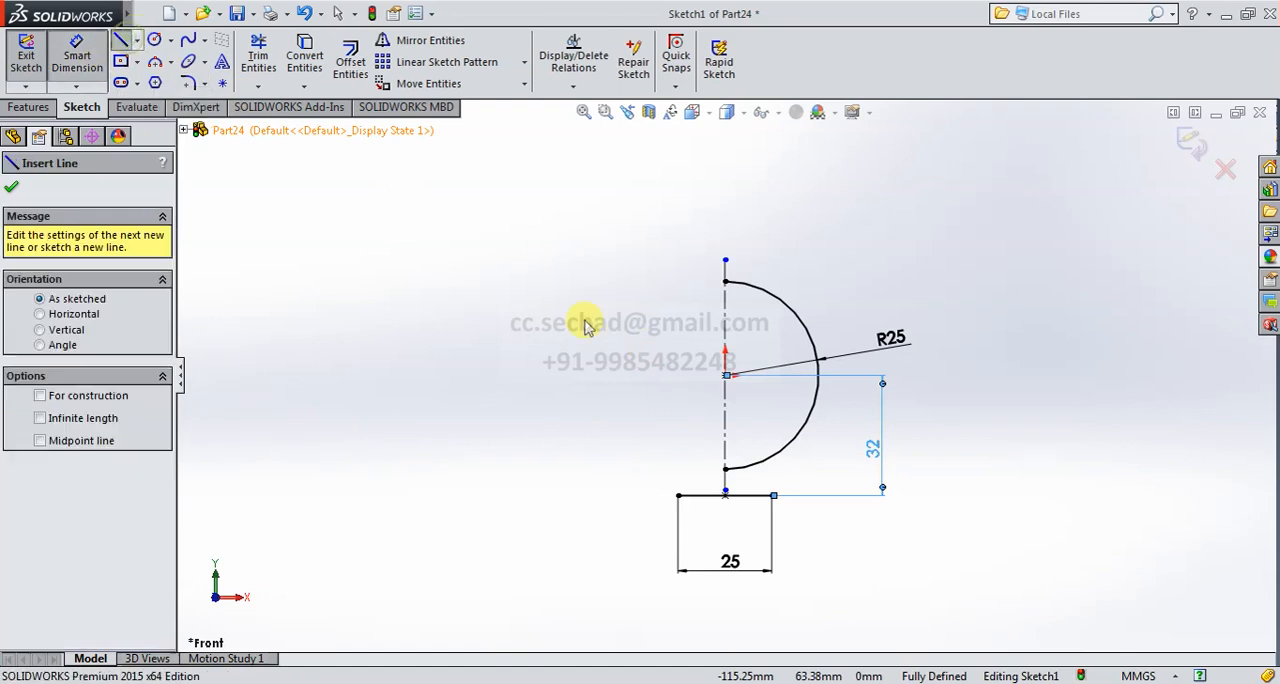
left_click(772, 495)
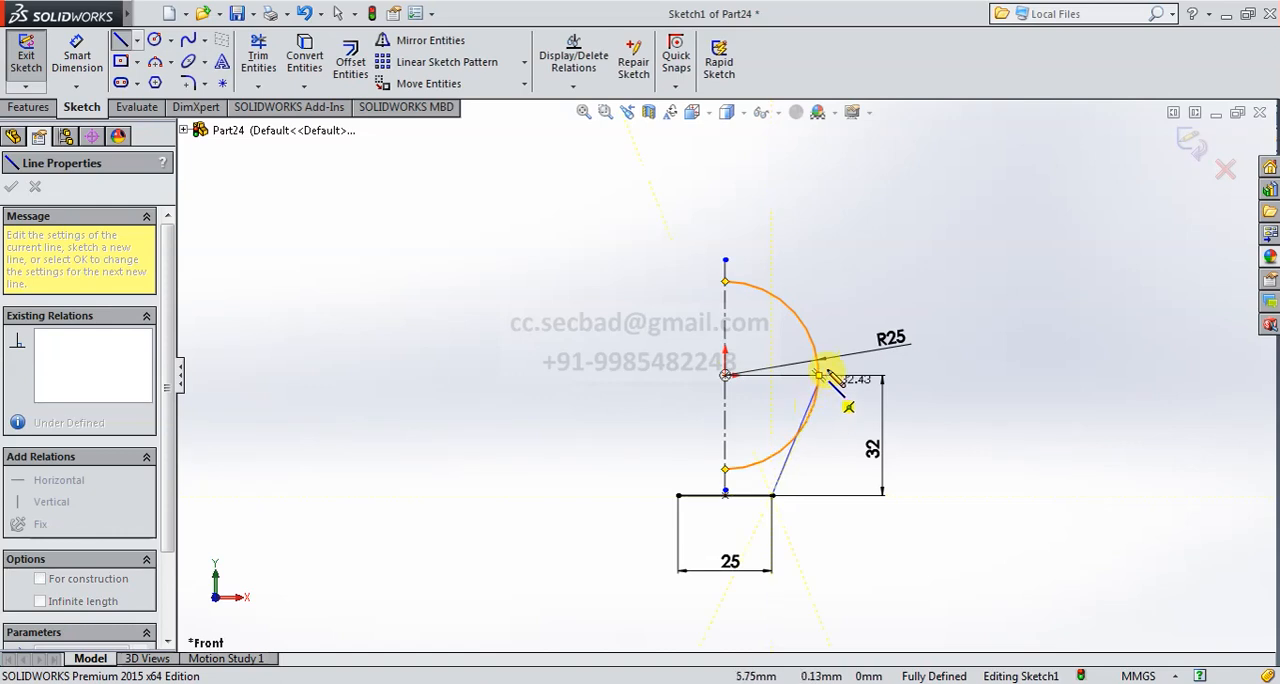
left_click(852, 326)
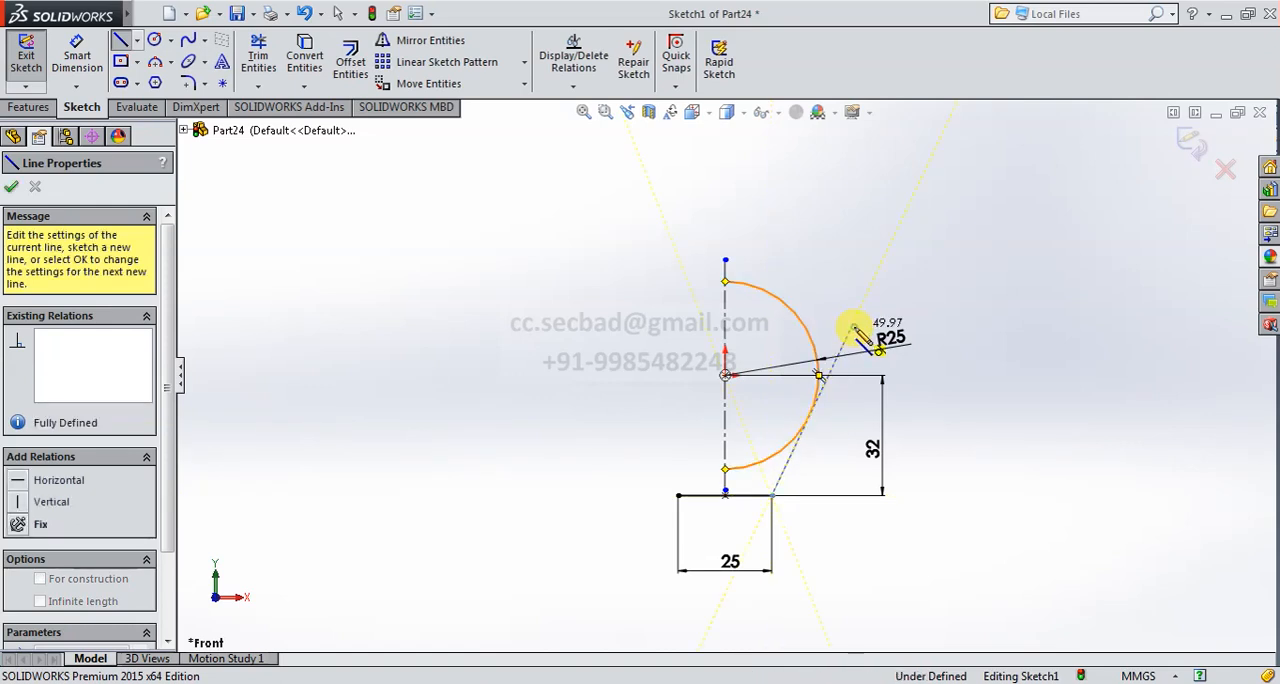
right_click(962, 434)
left_click(1010, 452)
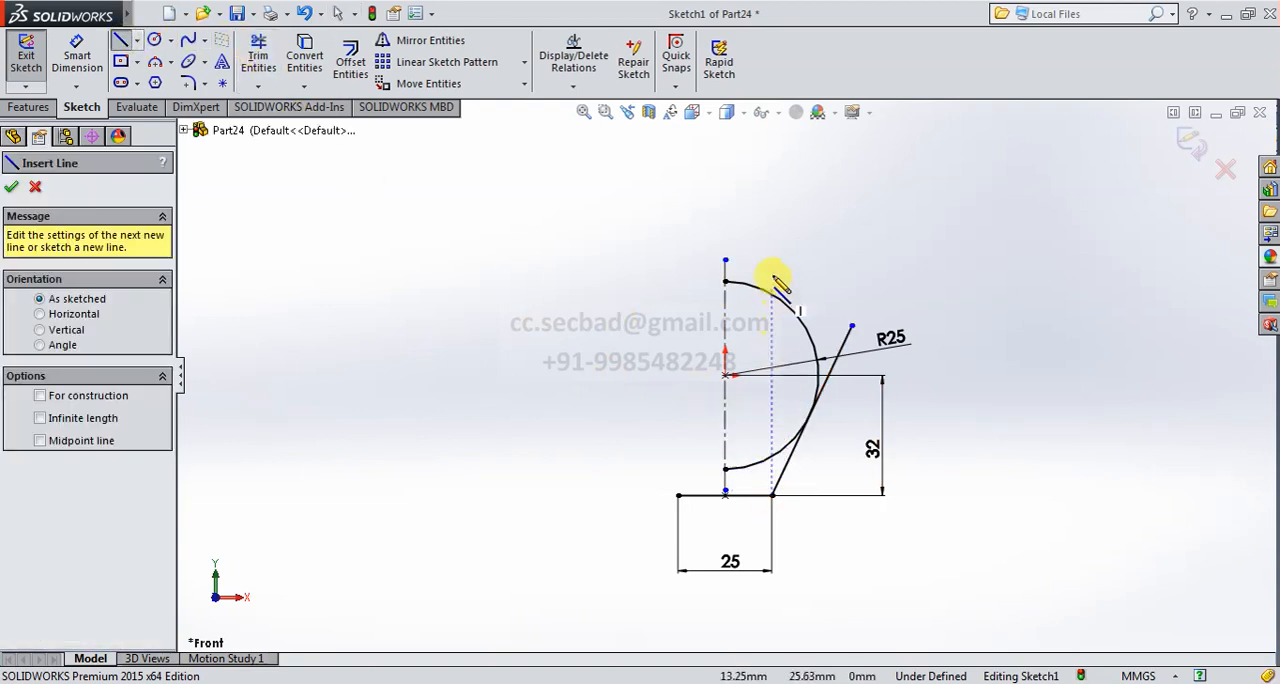
- Sketch a vertical line through the upper arc, aligned with the base line's right end and reaching about 44 mm above the origin
left_click(772, 312)
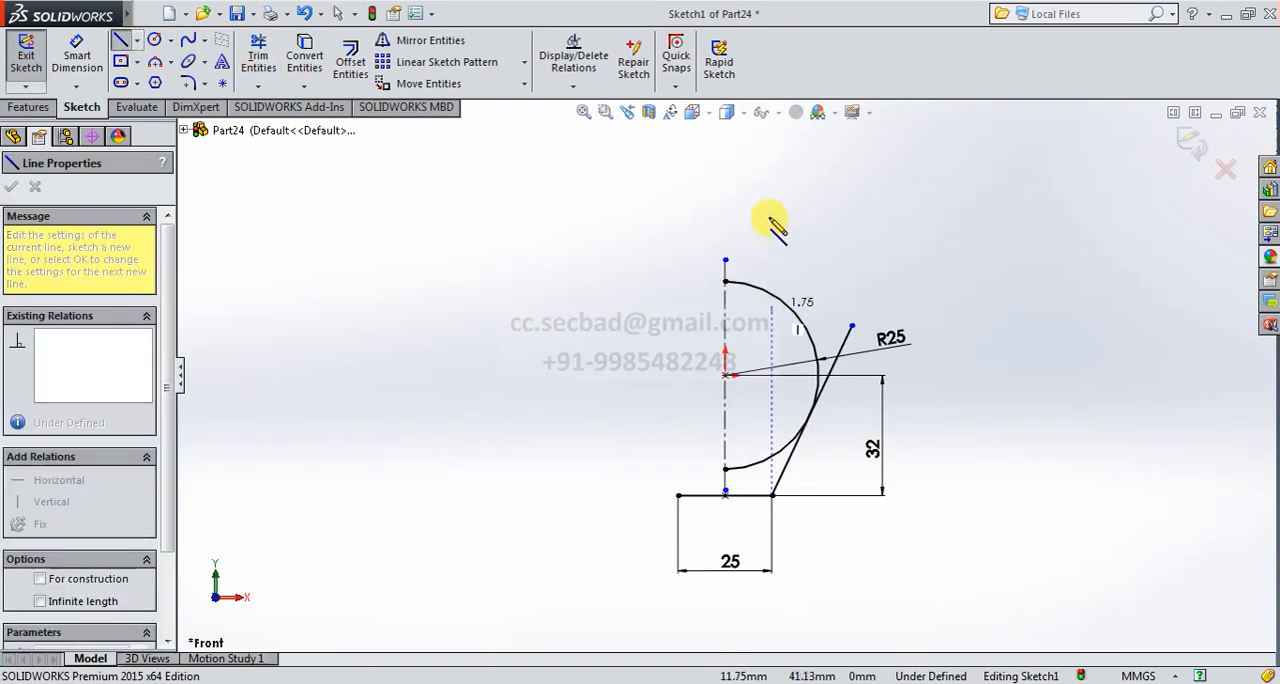
left_click(772, 209)
right_click(840, 235)
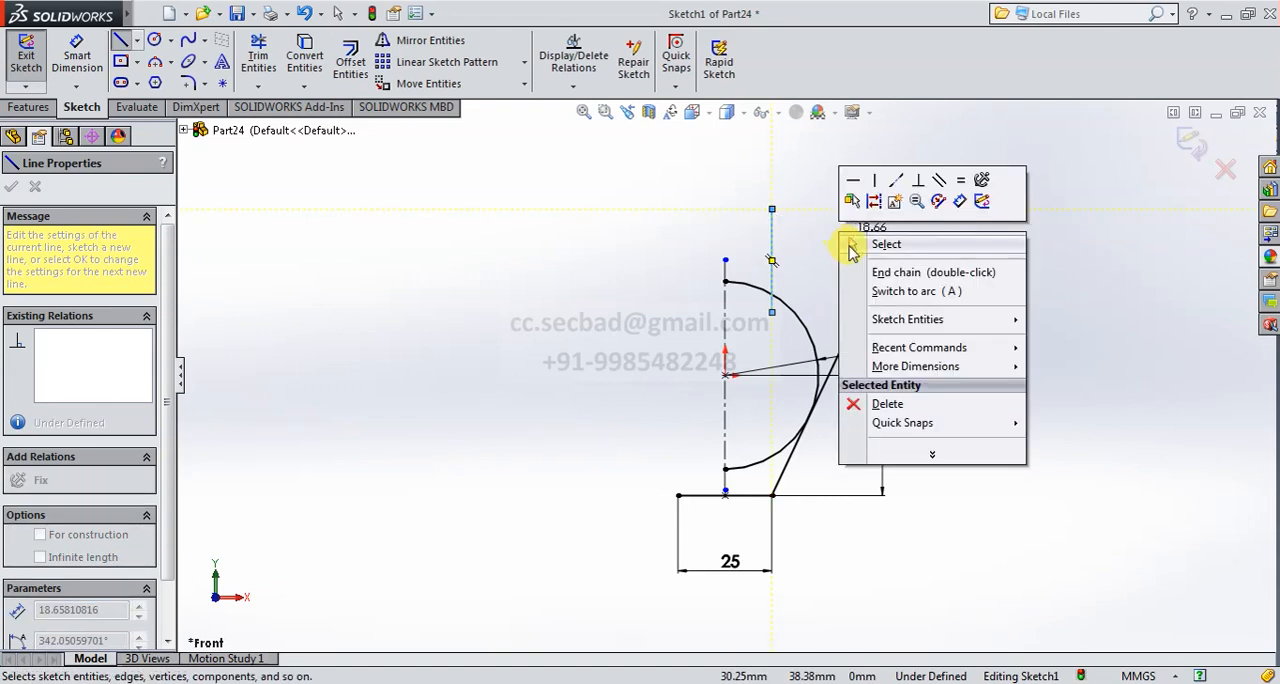
left_click(846, 243)
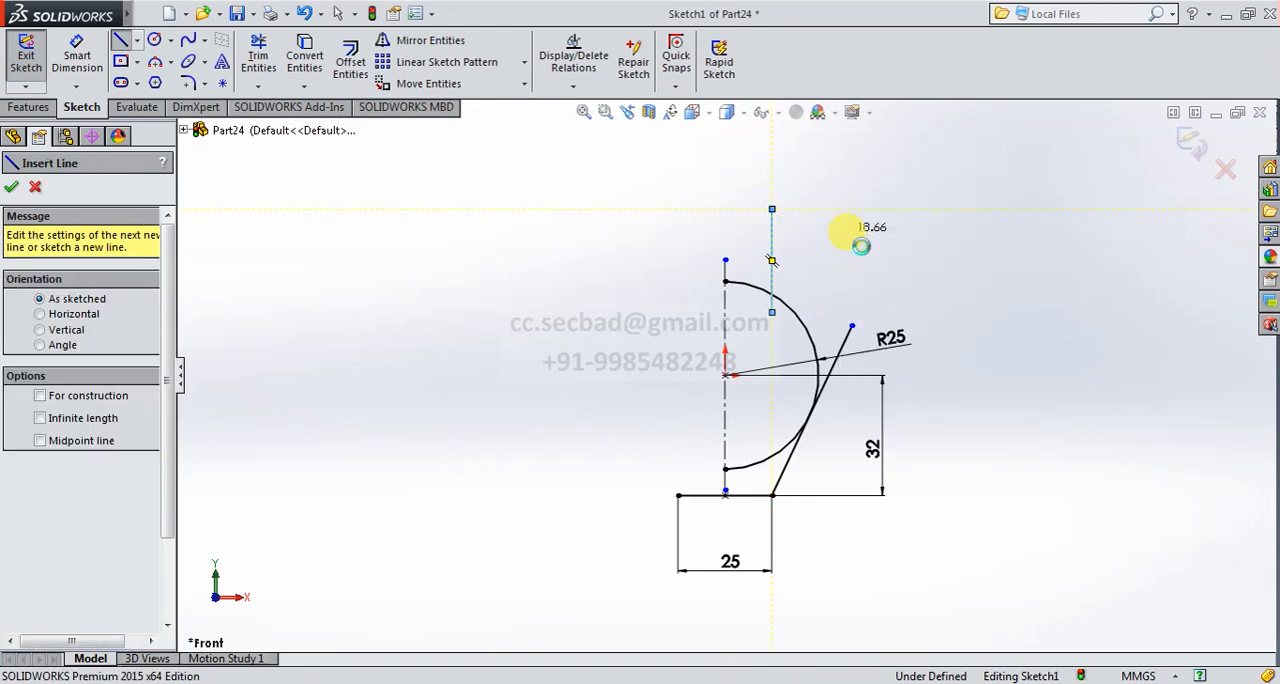
- Trim the arc's ends and the overhanging line pieces to leave one continuous right-hand profile from base line to vertical line
left_click(258, 55)
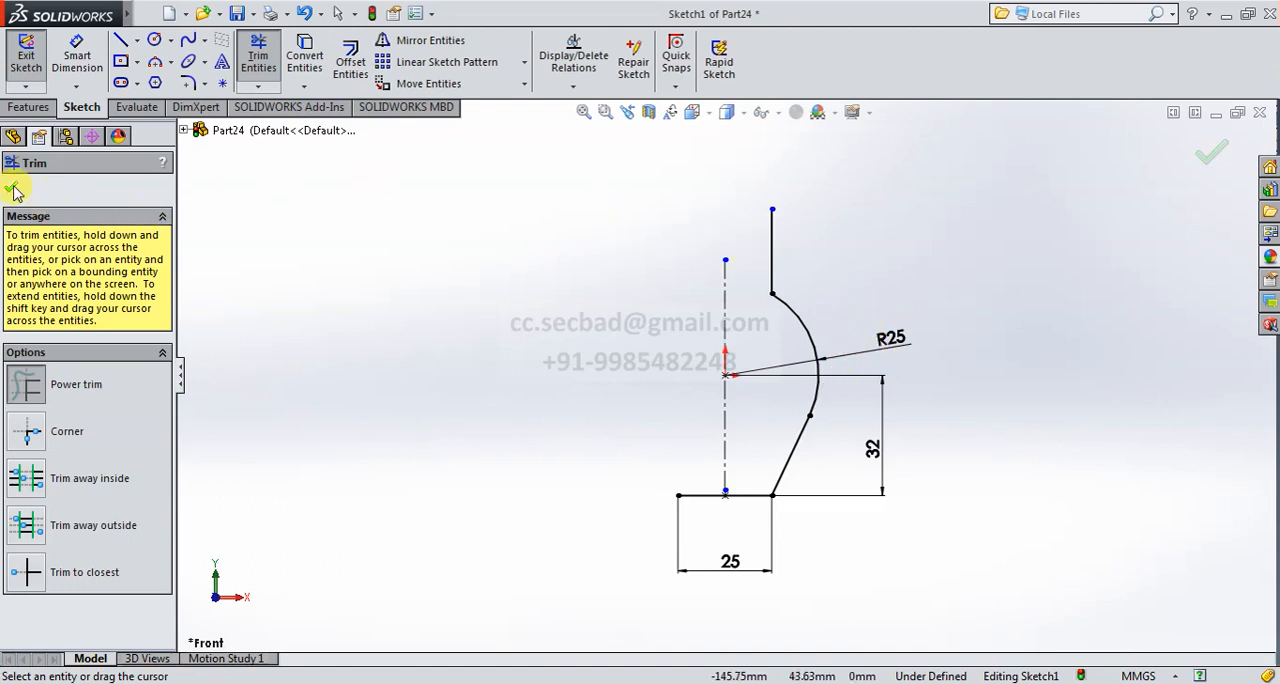
left_click(14, 190)
- Dimension the vertical distance from the origin to the upper end of the vertical line as 45 mm
left_click(76, 56)
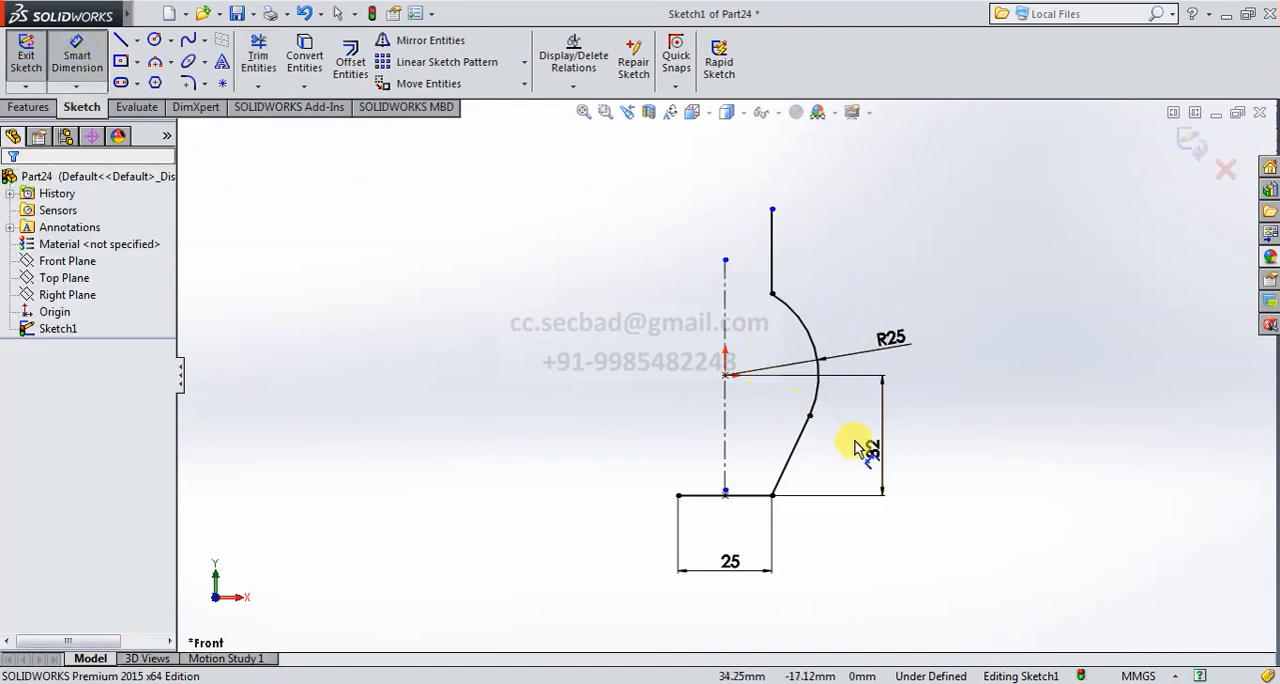
left_click(726, 374)
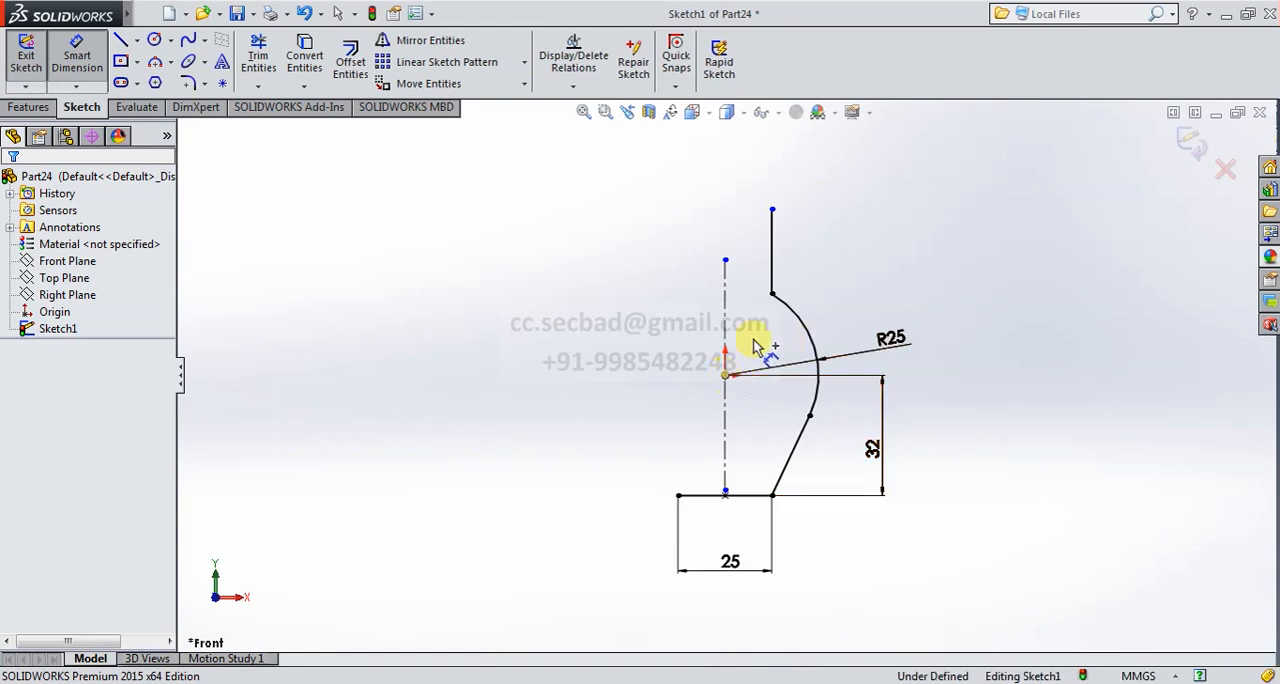
left_click(773, 211)
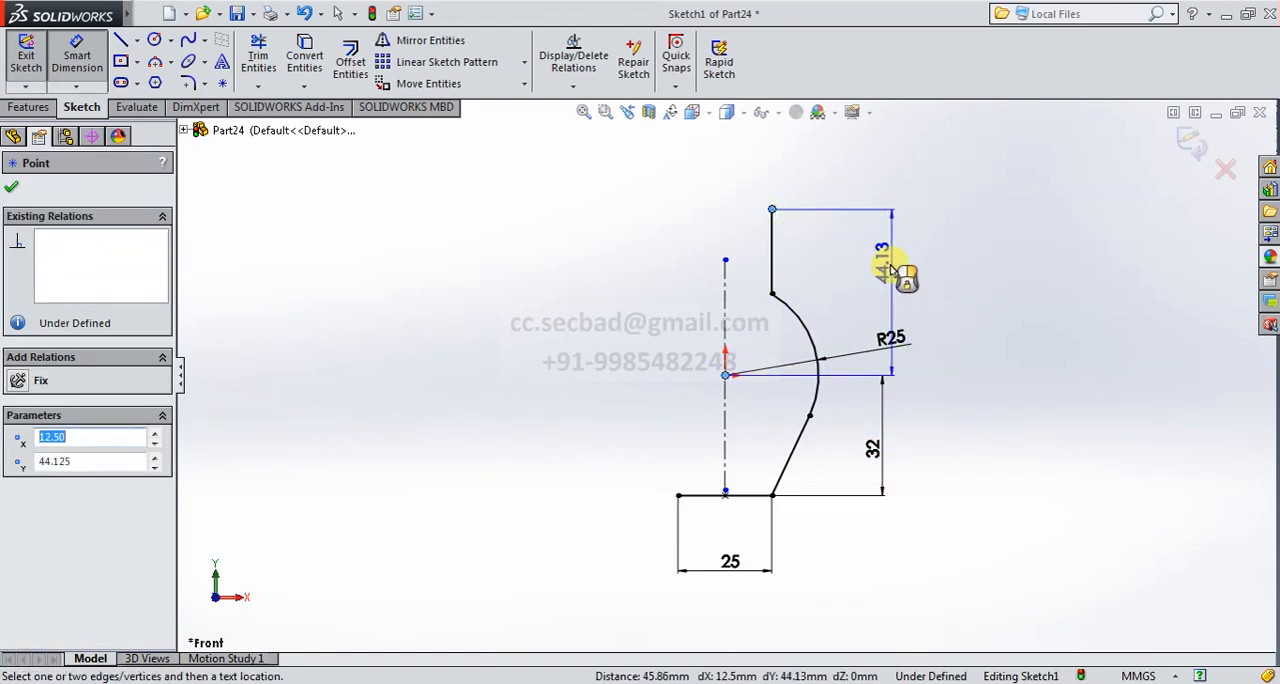
left_click(888, 282)
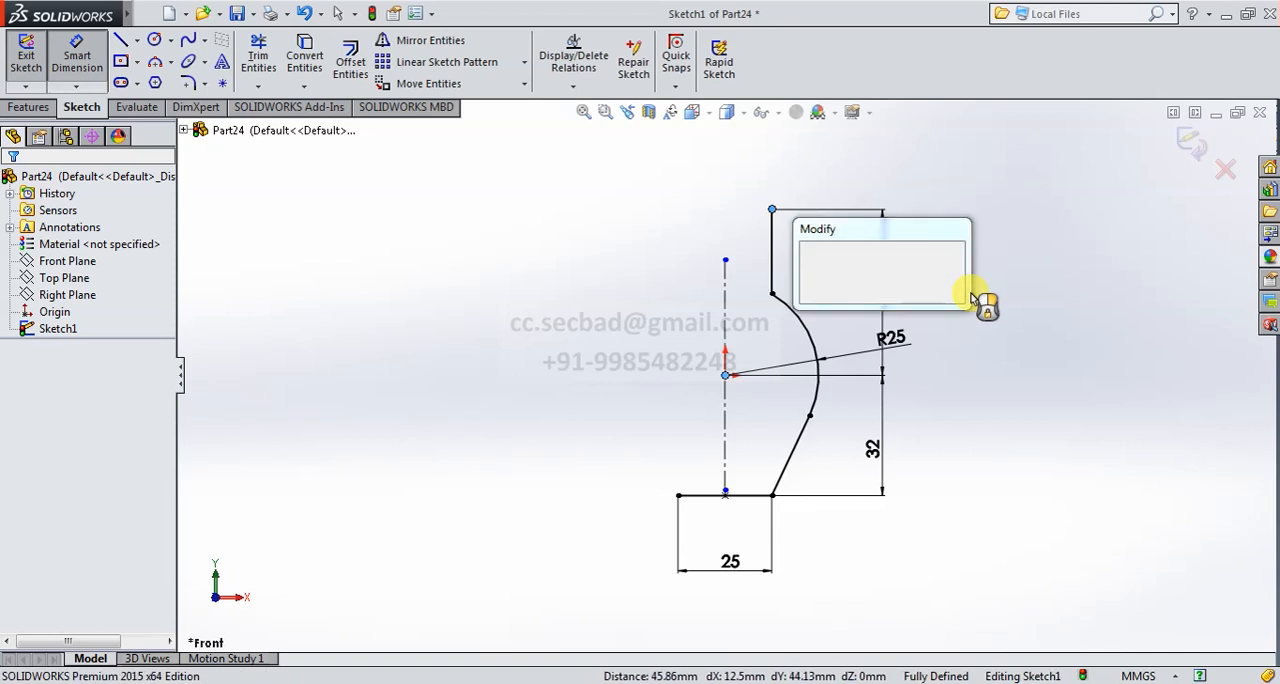
type("45")
key("Return")
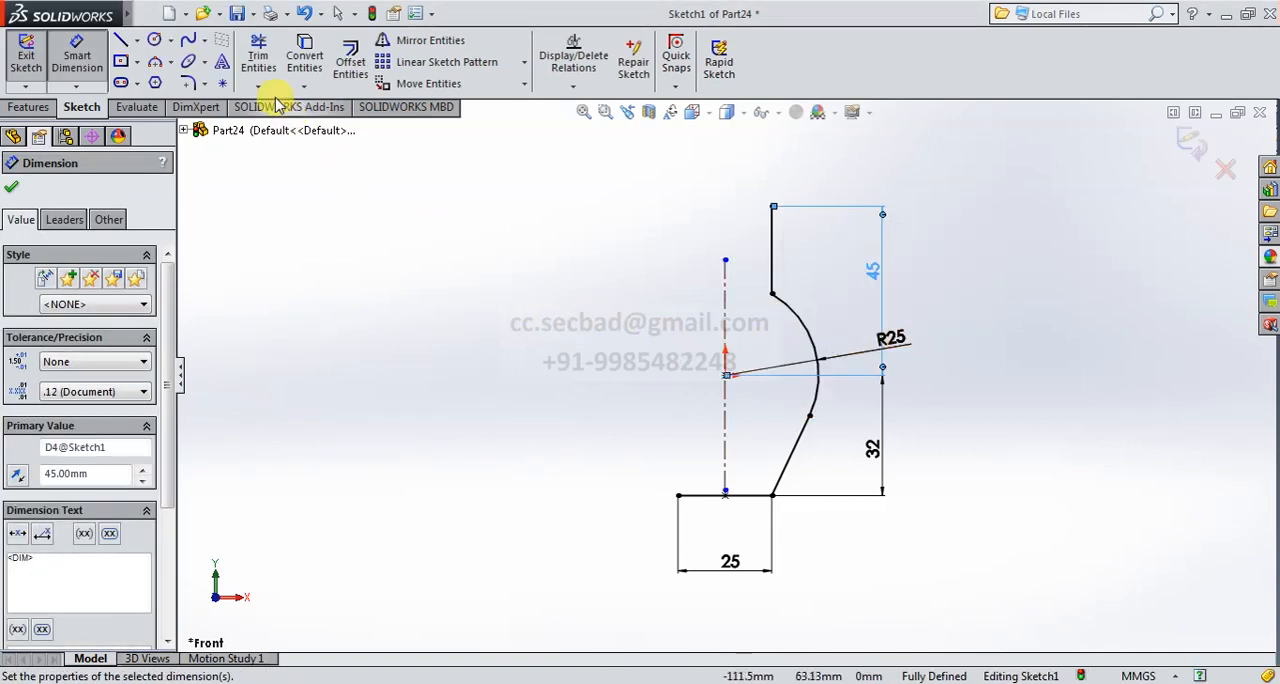
- Mirror the vertical line, the R25 arc and the slanted line about the vertical centerline
left_click(420, 40)
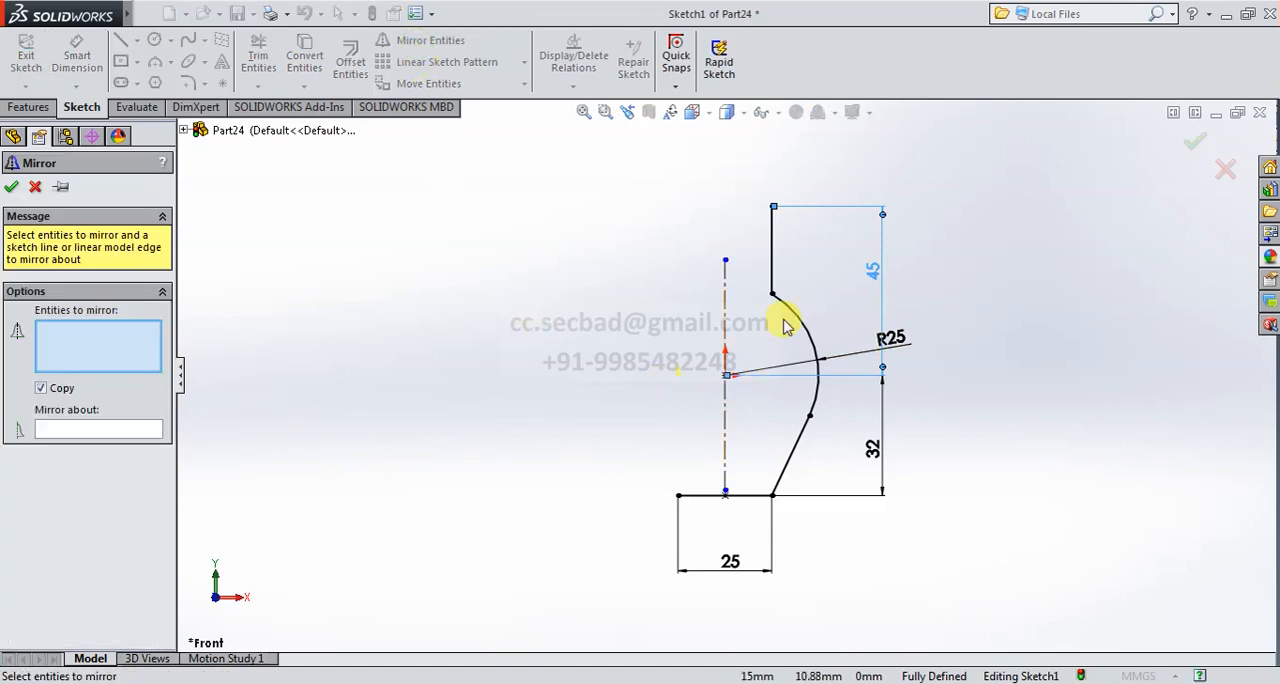
left_click(772, 274)
left_click(800, 320)
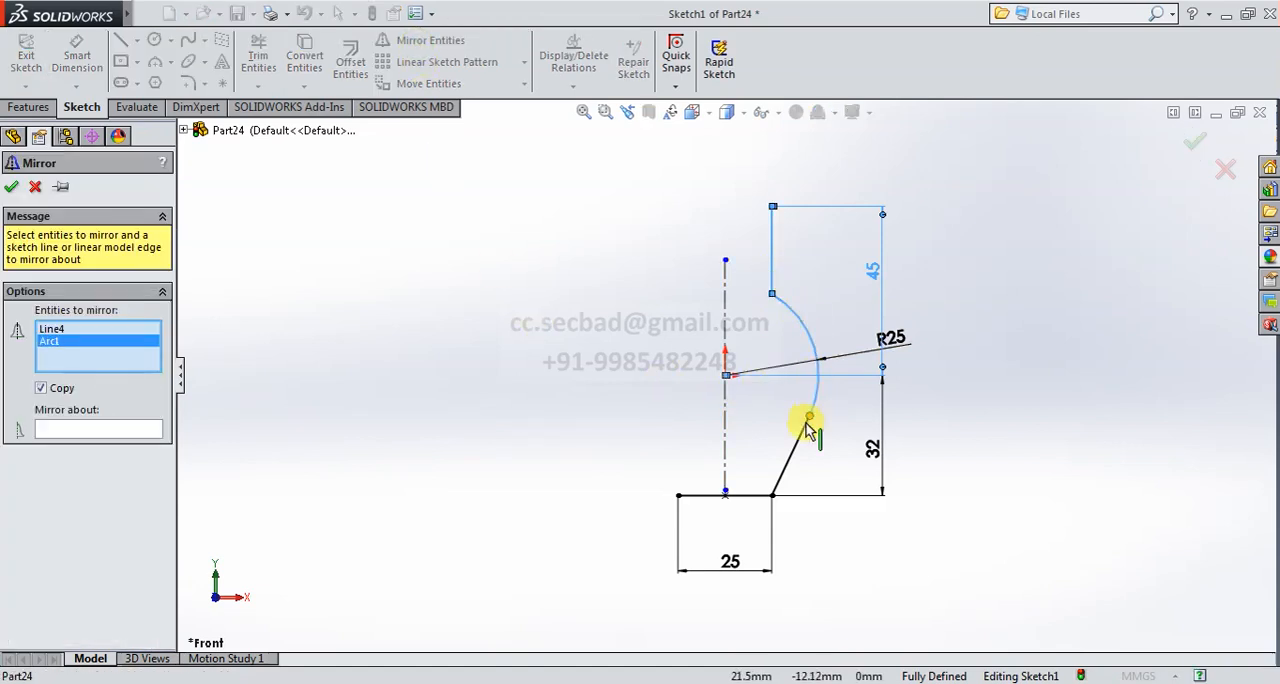
left_click(806, 428)
left_click(126, 432)
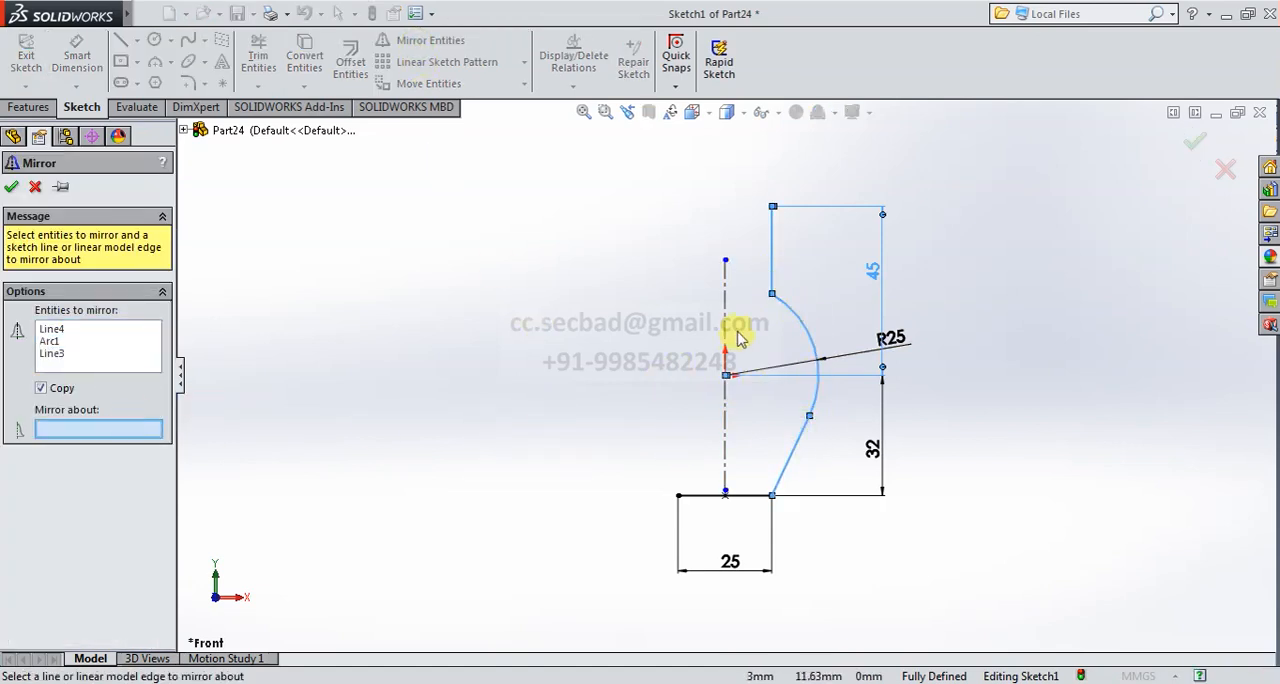
left_click(726, 320)
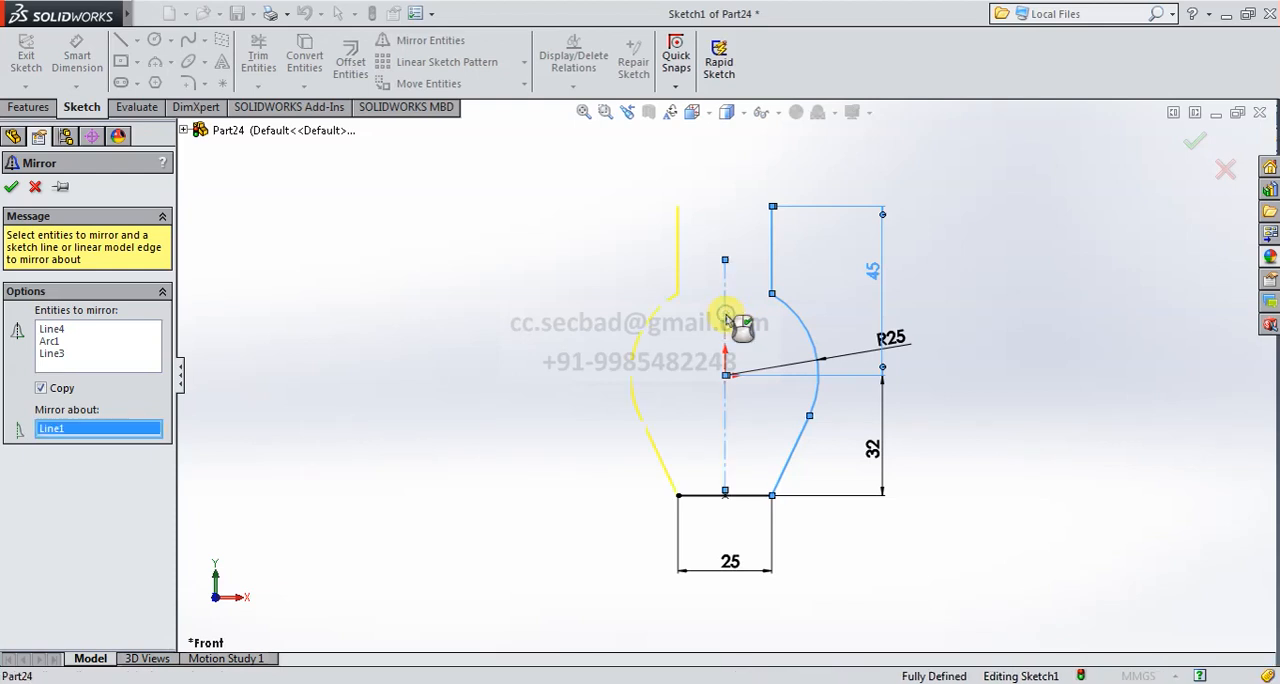
left_click(10, 187)
- Close the top of the profile with a tangent three-point semicircular arc between the upper ends of the two vertical lines
scroll(815, 270, "up", 2)
scroll(808, 262, "down", 1)
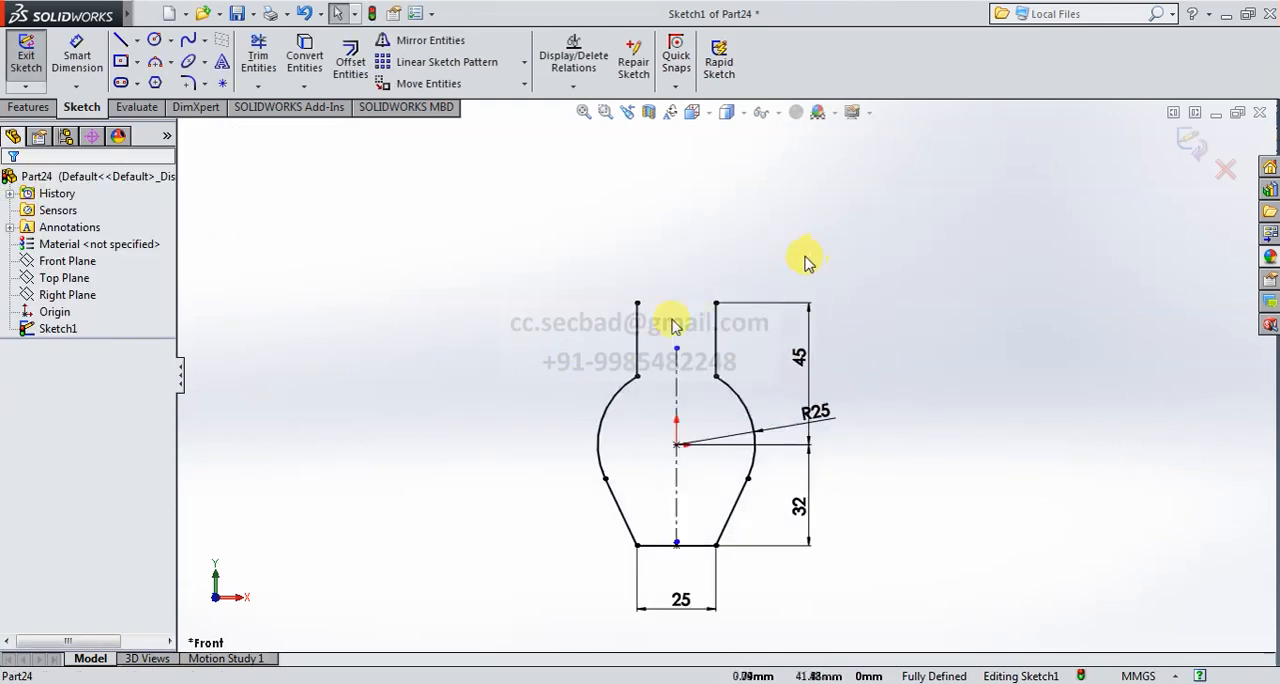
scroll(650, 318, "down", 2)
left_click(156, 63)
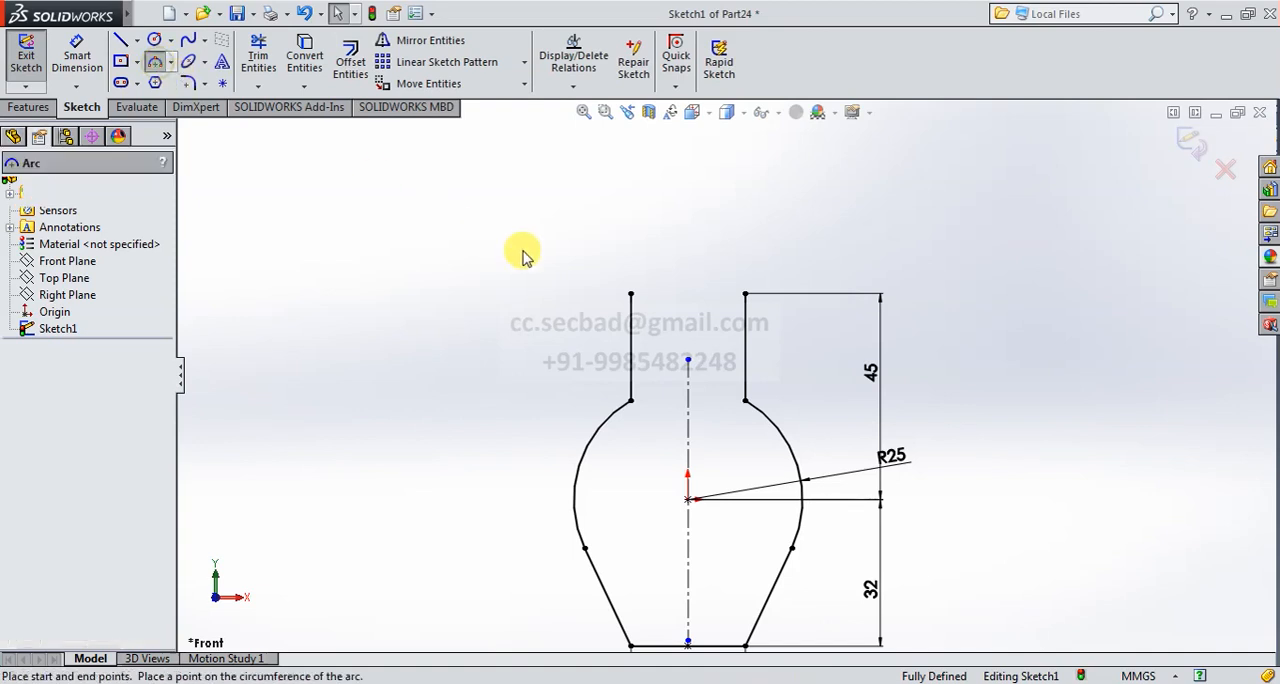
left_click(630, 293)
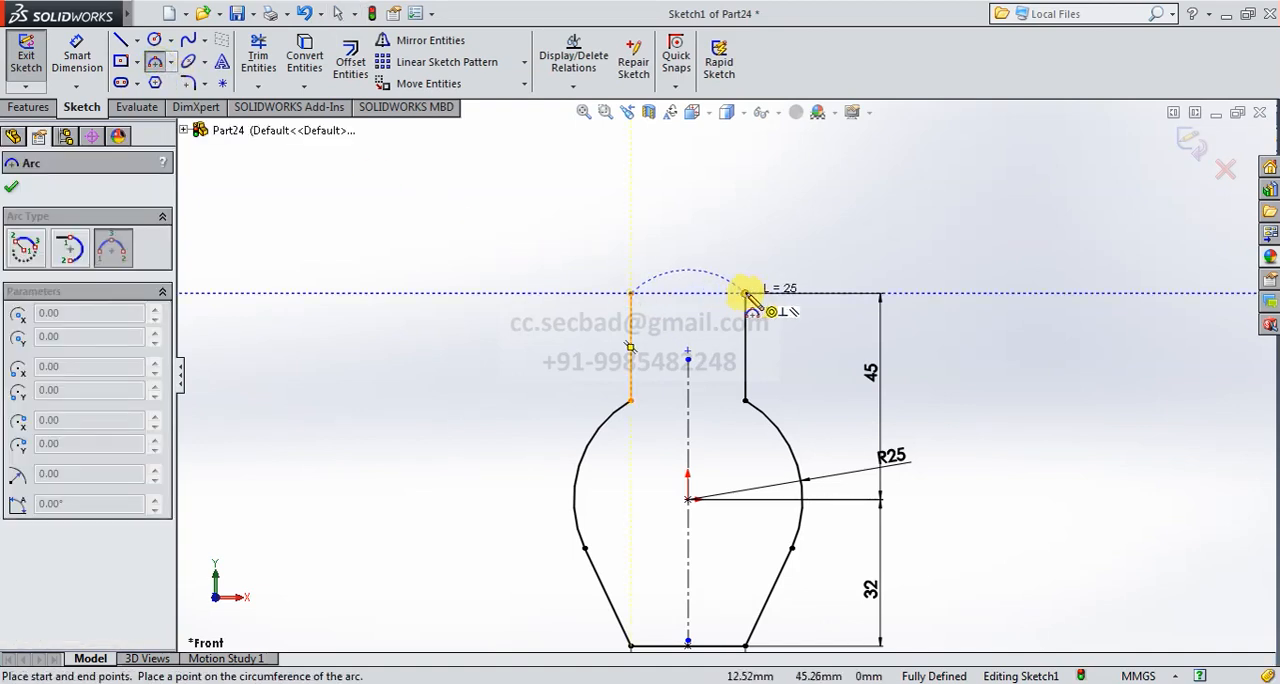
left_click(745, 293)
left_click(706, 240)
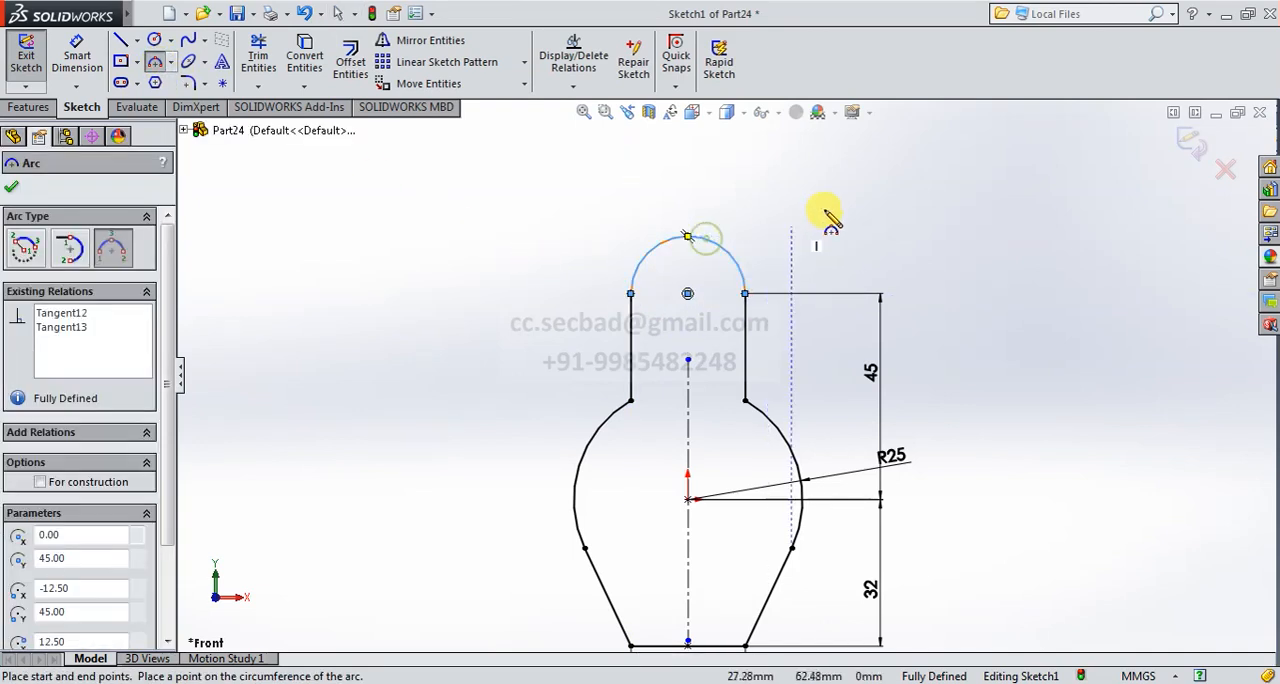
right_click(912, 215)
left_click(925, 222)
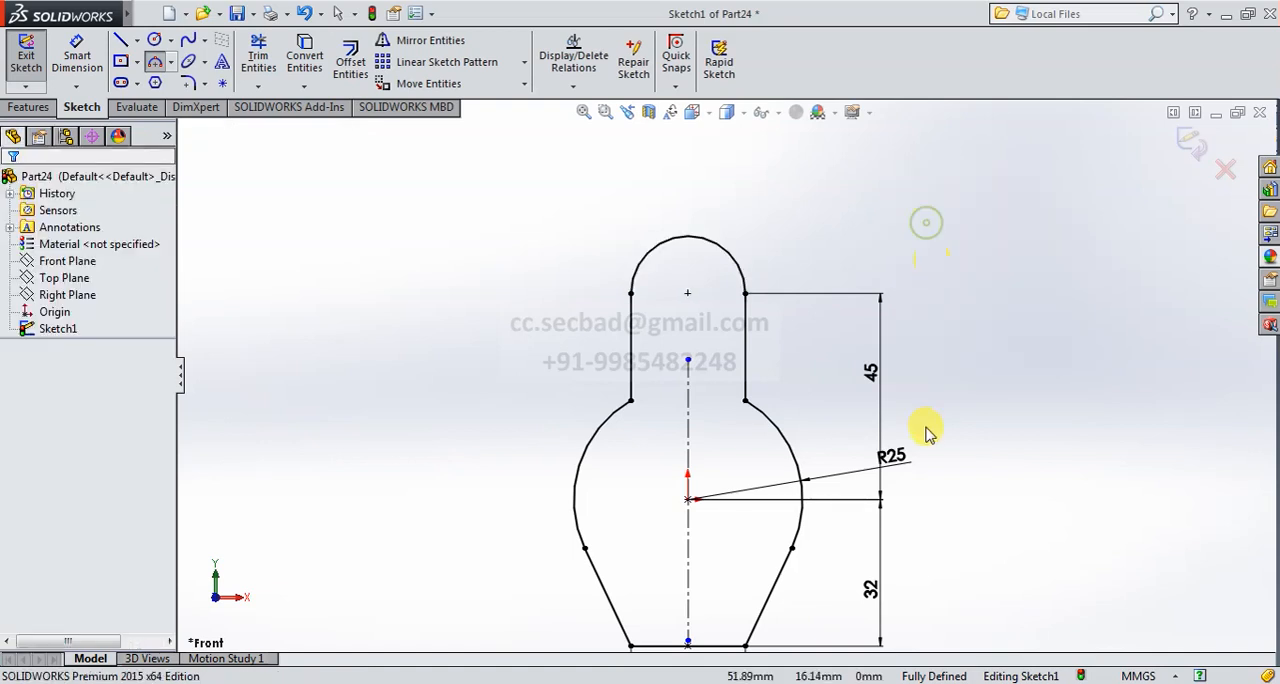
scroll(925, 432, "up", 3)
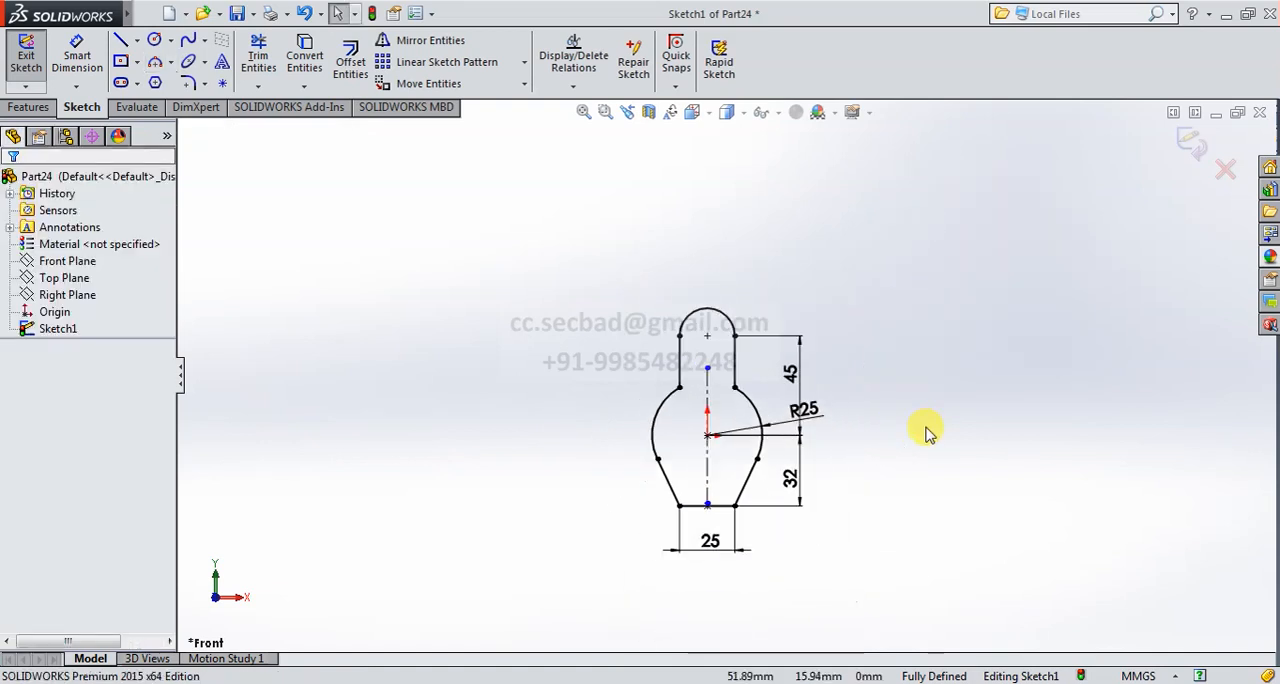
- Finish the profile sketch and extrude it as a boss with the Mid Plane end condition and 55 mm depth
left_click(1189, 147)
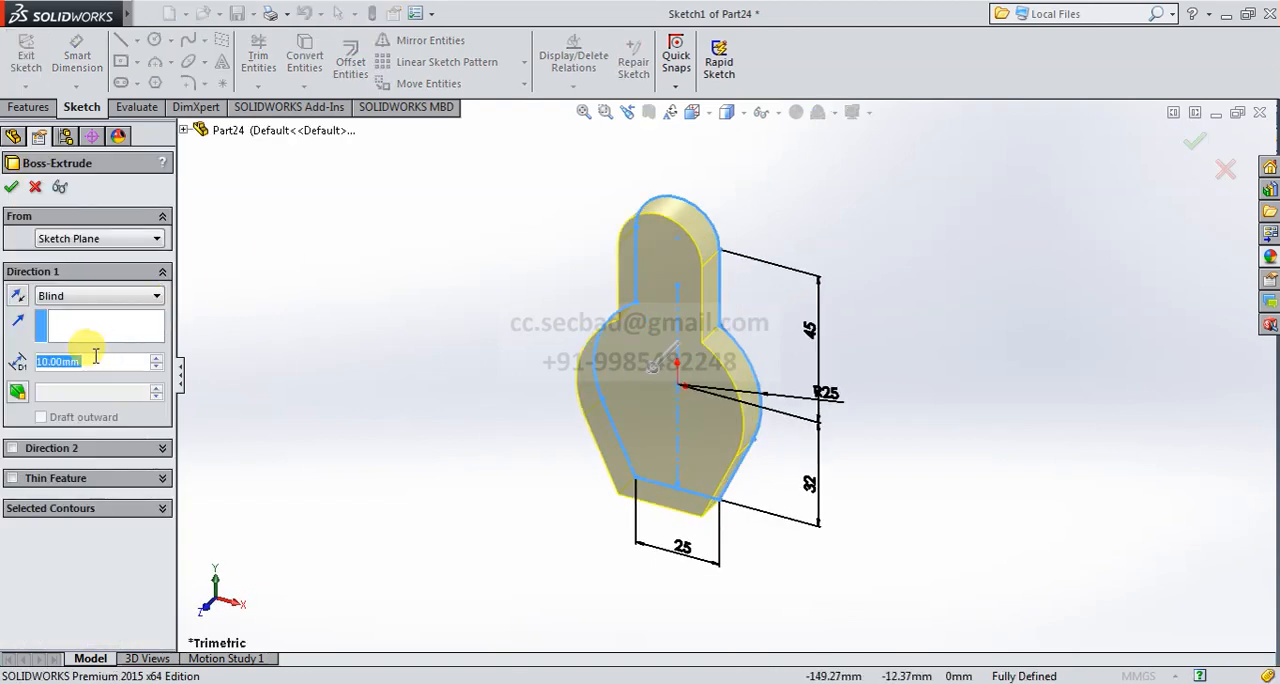
left_click(80, 297)
left_click(90, 367)
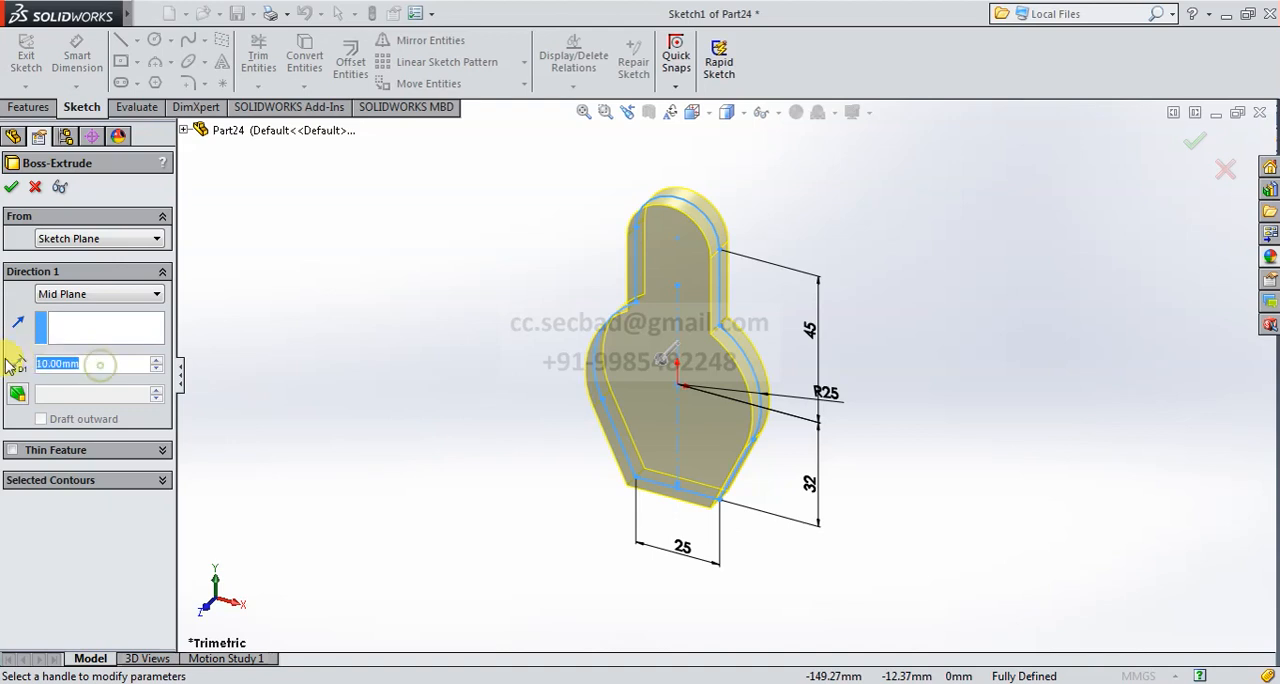
type("55")
key("Return")
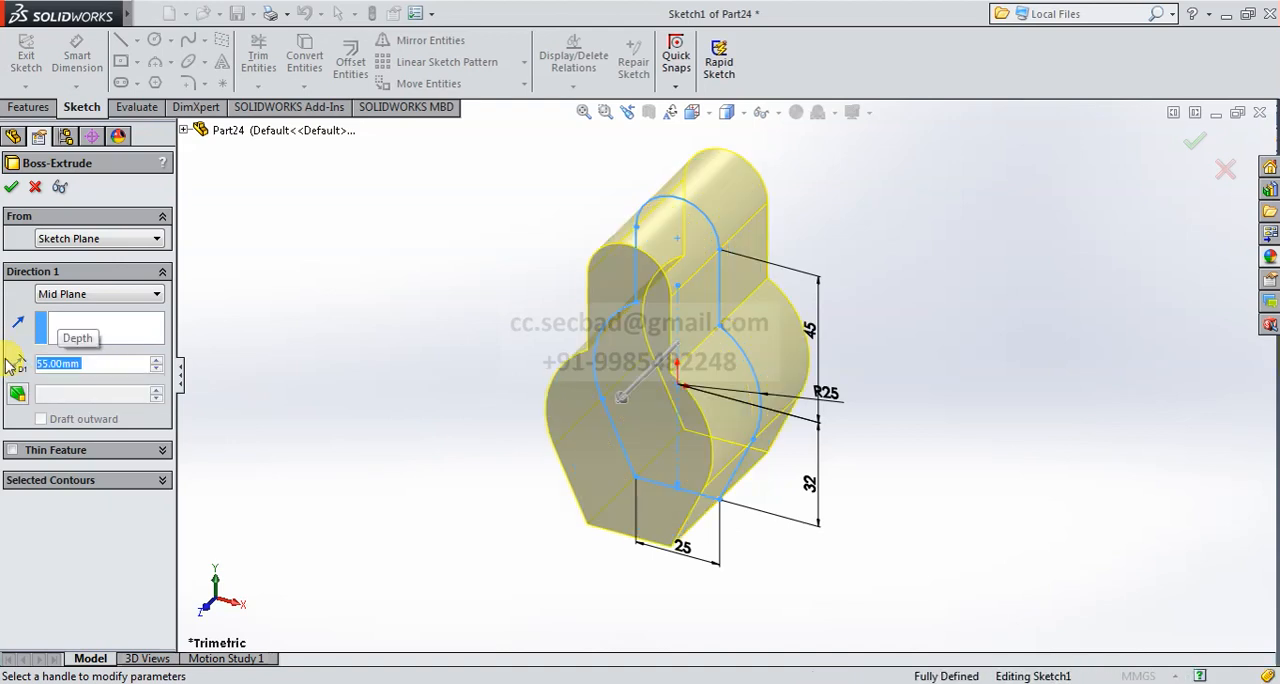
left_click(11, 188)
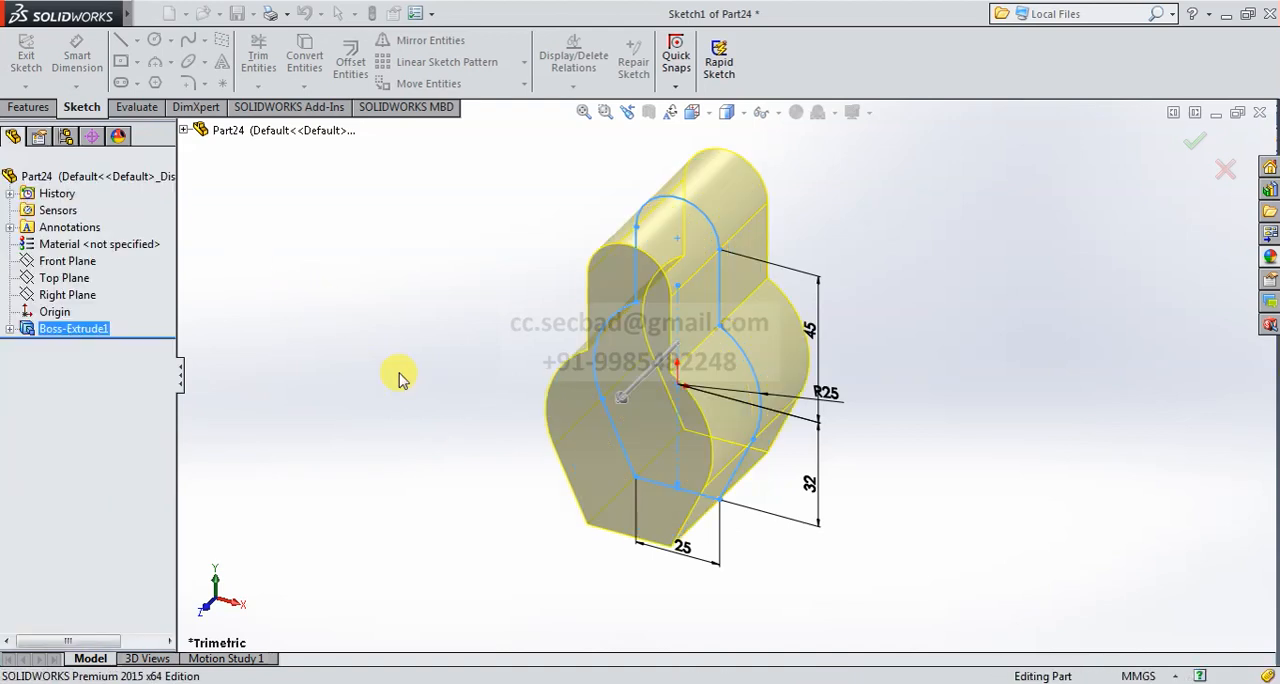
left_click(398, 376)
scroll(399, 376, "up", 1)
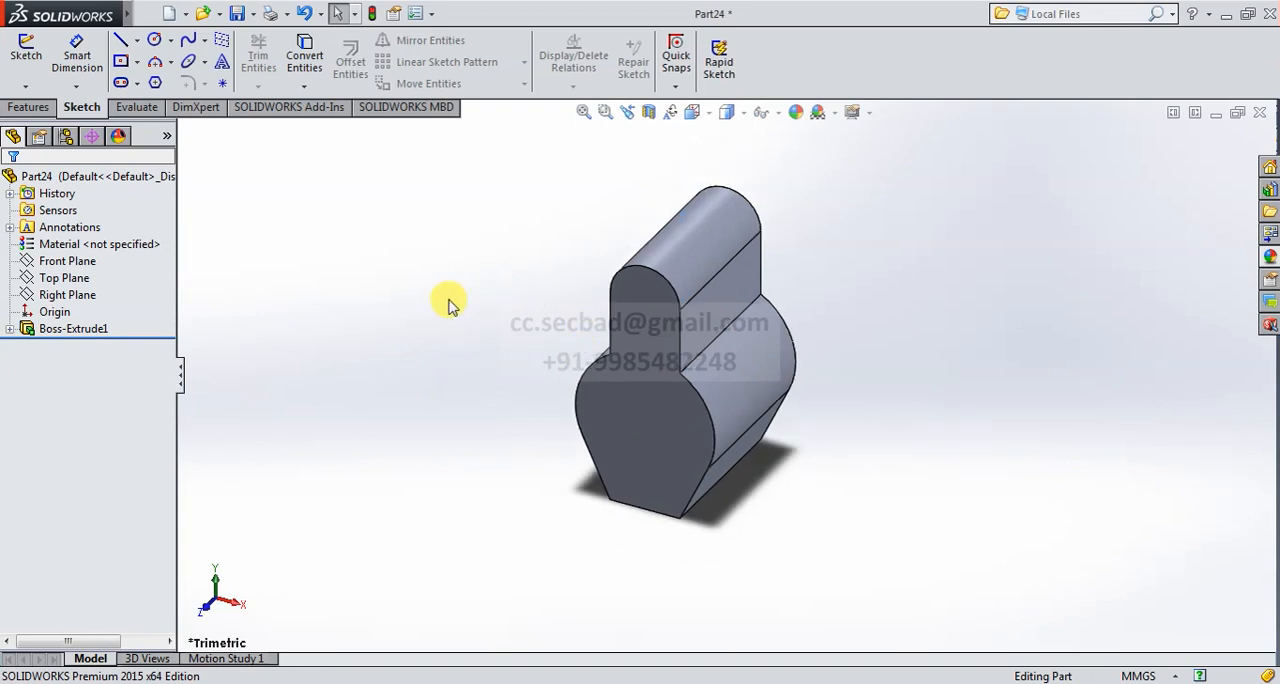
- Start a new extruded boss with its sketch on the Top Plane and show the part in the Top view
left_click(26, 106)
left_click(18, 60)
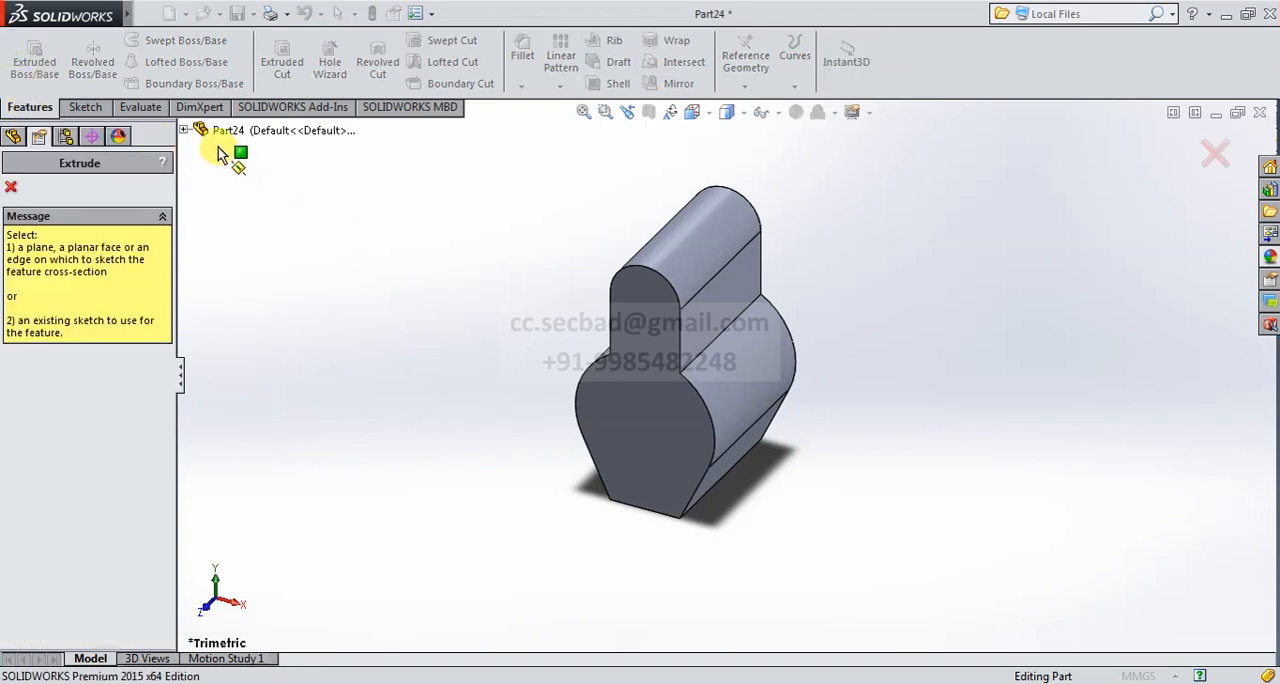
left_click(185, 132)
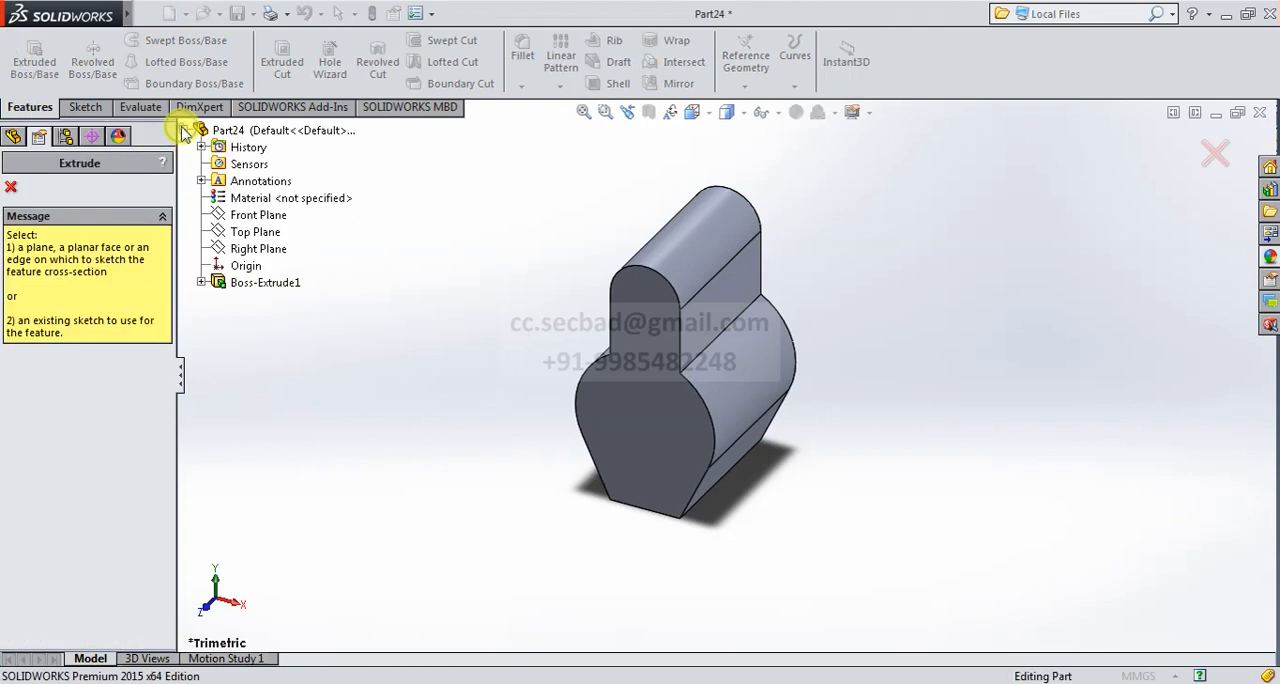
left_click(250, 234)
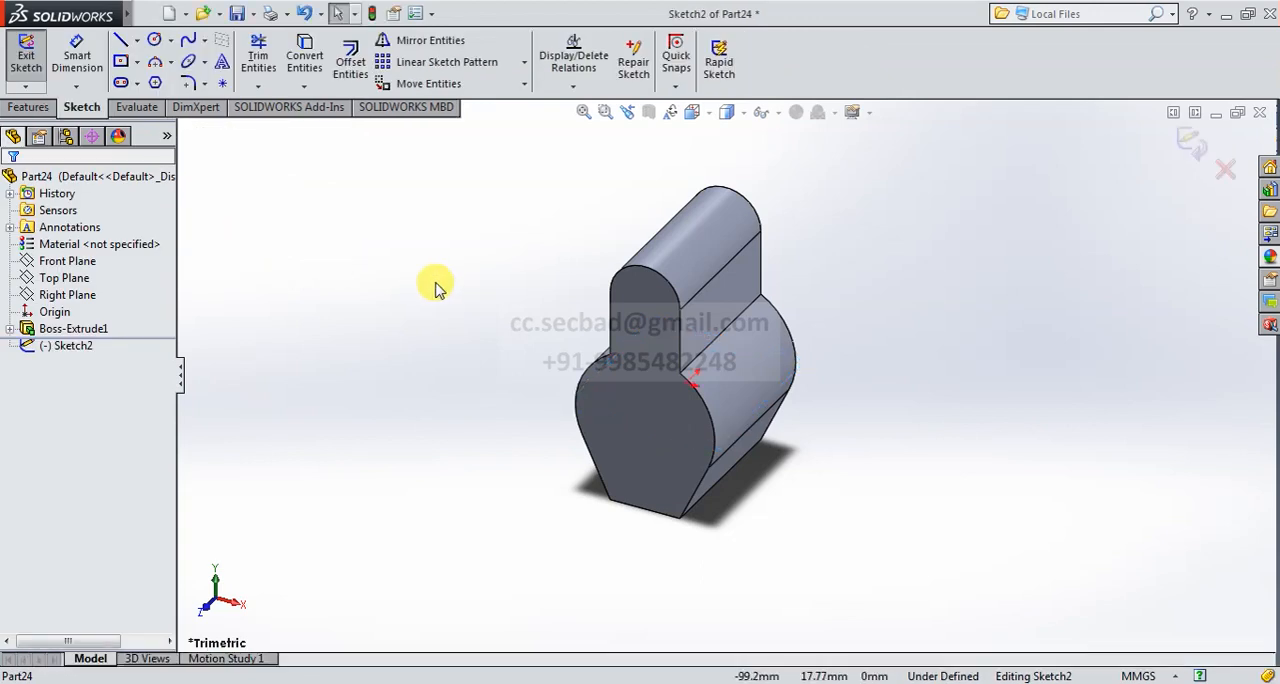
left_click(703, 115)
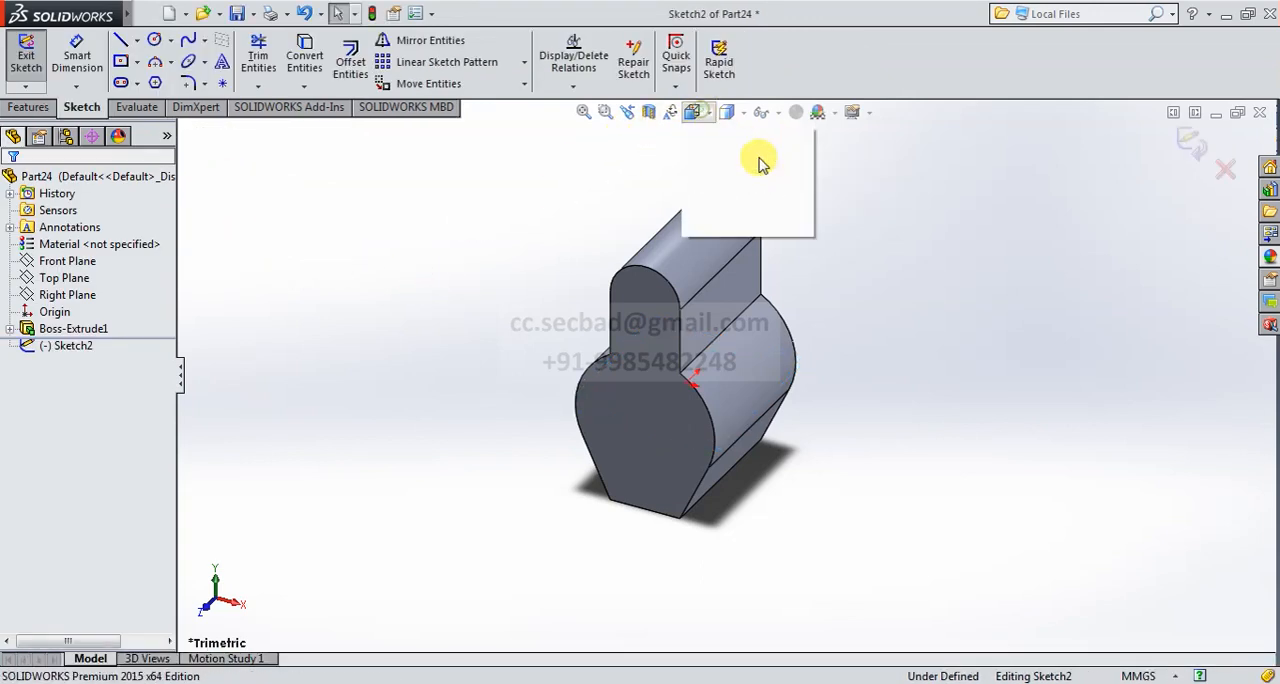
left_click(791, 163)
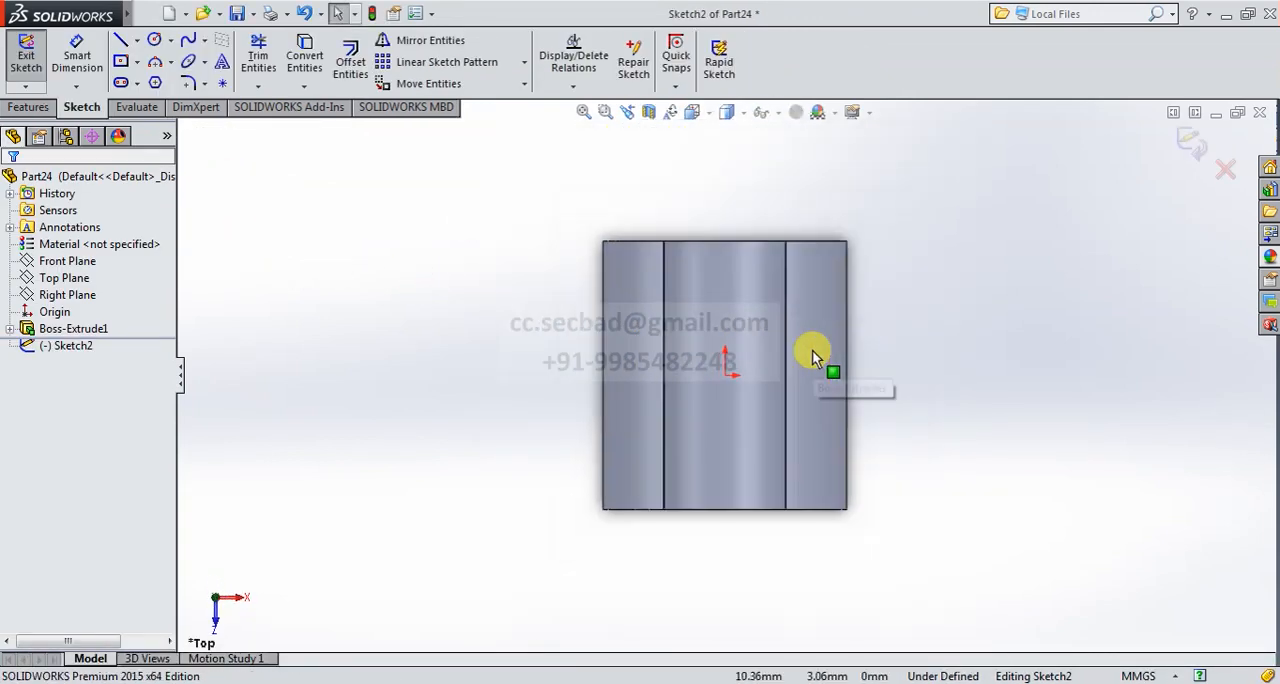
- Sketch a circle centred on the origin and dimension its diameter as 45 mm
left_click(153, 47)
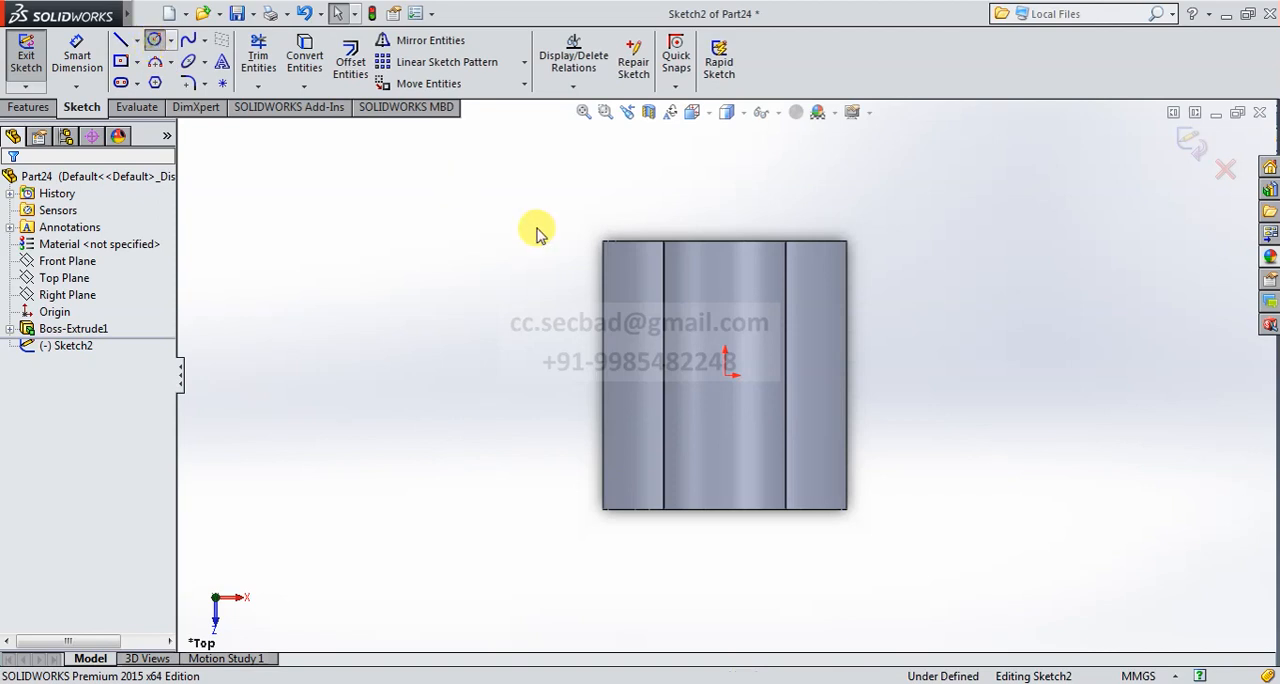
left_click(725, 375)
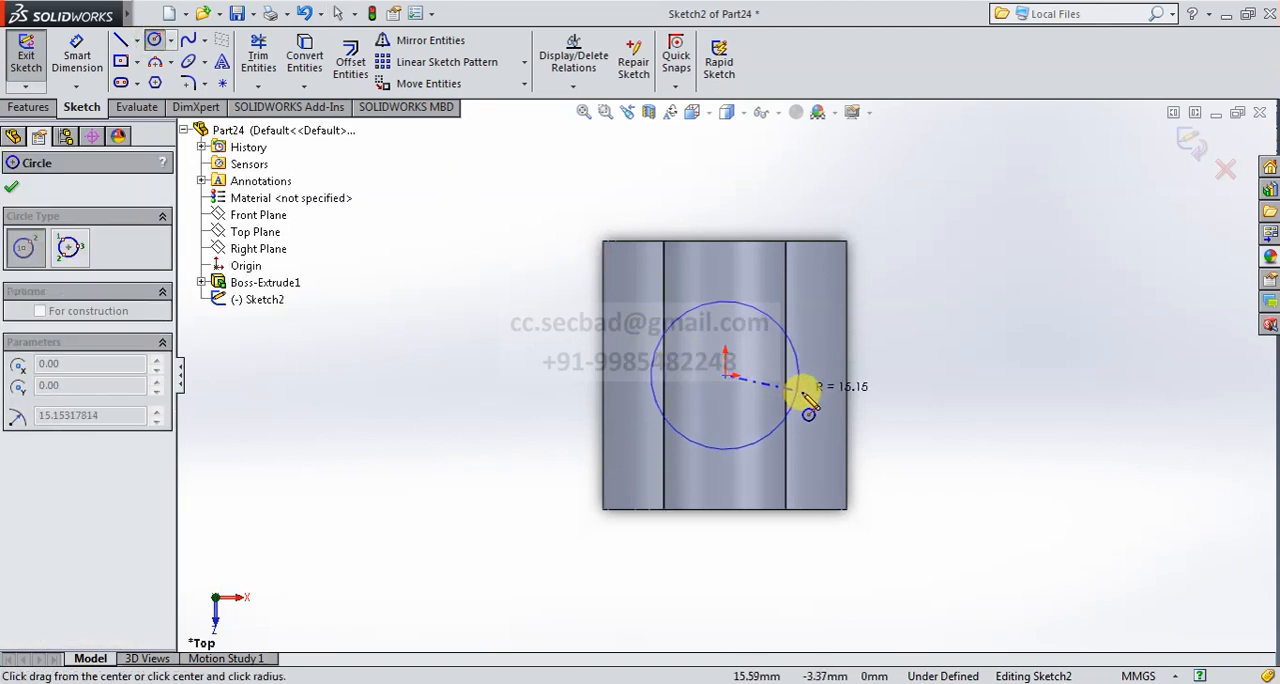
left_click(801, 392)
left_click(86, 63)
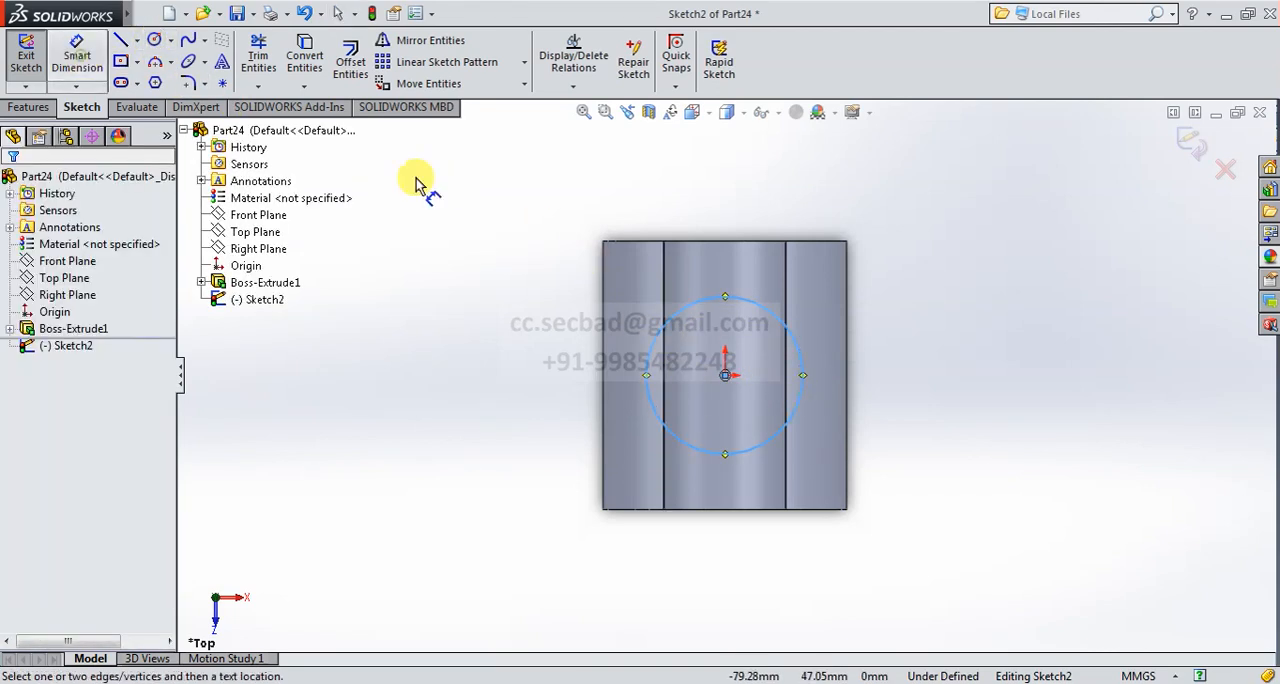
left_click(775, 318)
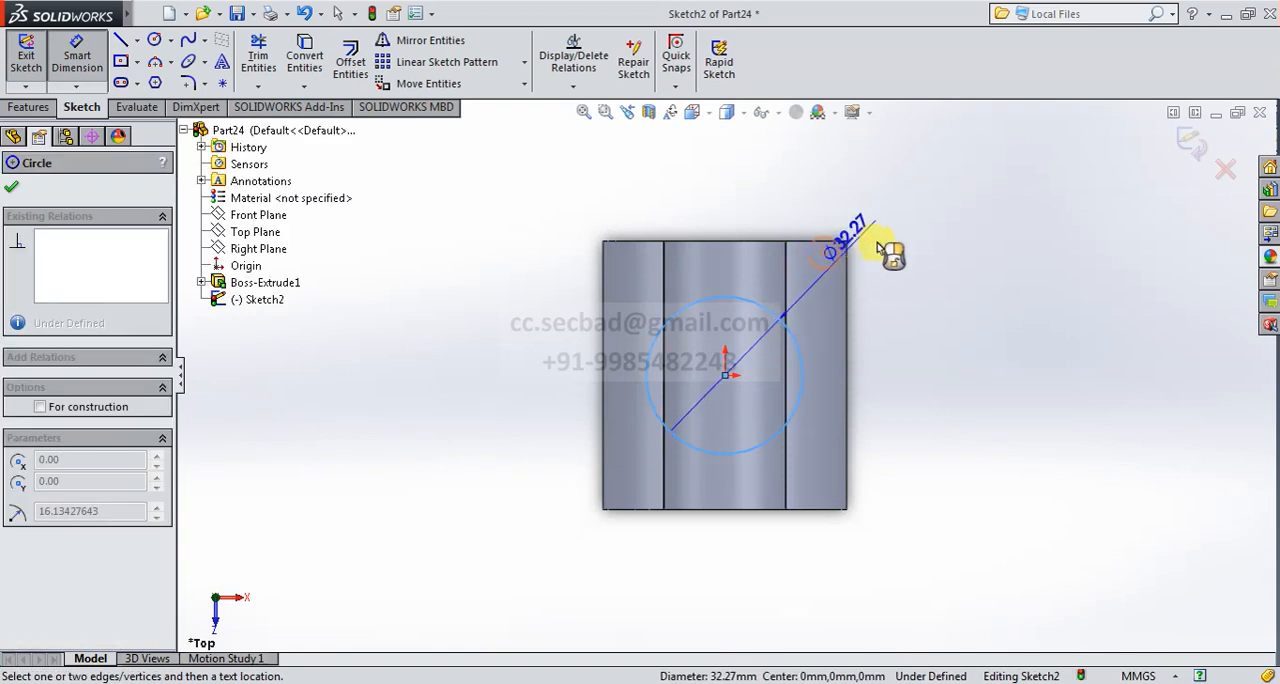
left_click(914, 257)
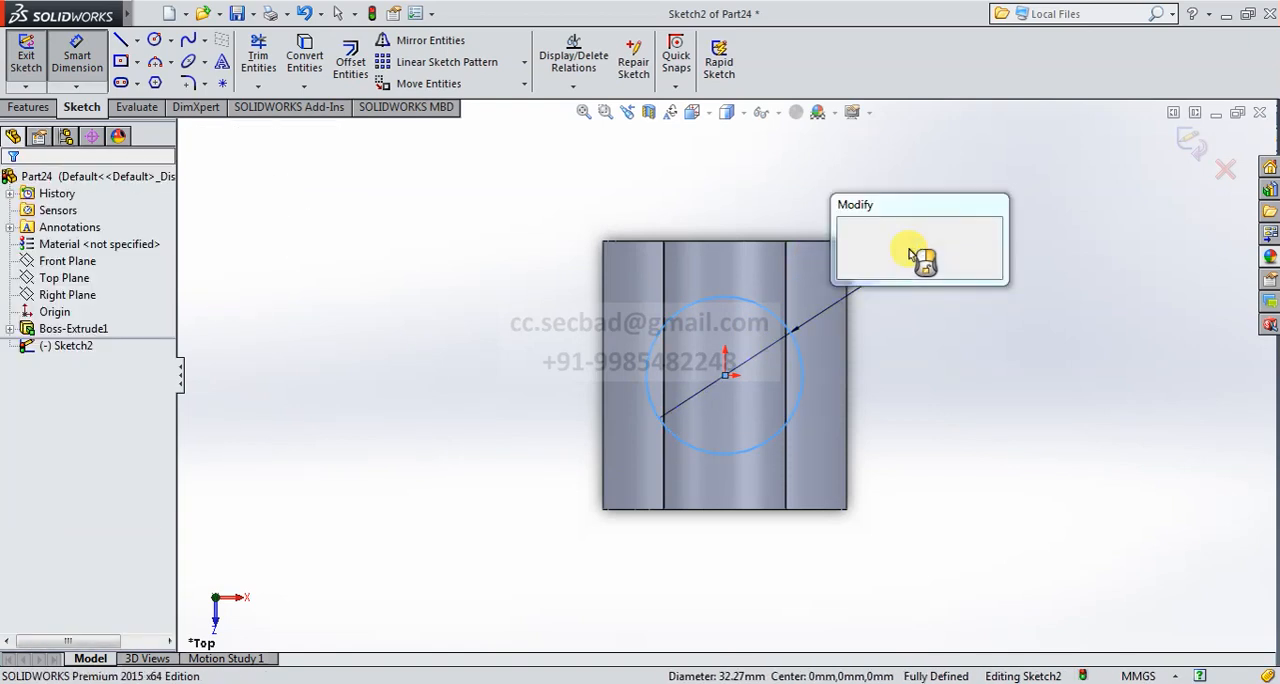
type("45")
key("Return")
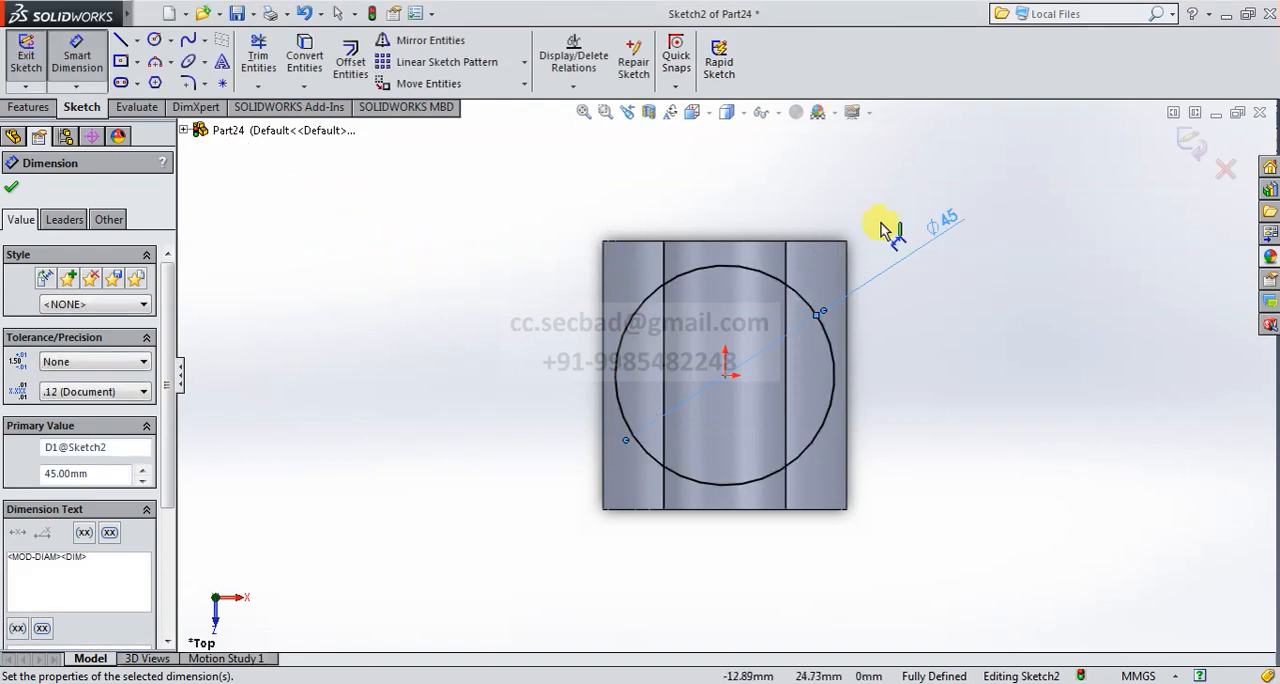
- Finish the circle sketch and extrude it as a blind boss with a depth of 70 mm
left_click(1189, 143)
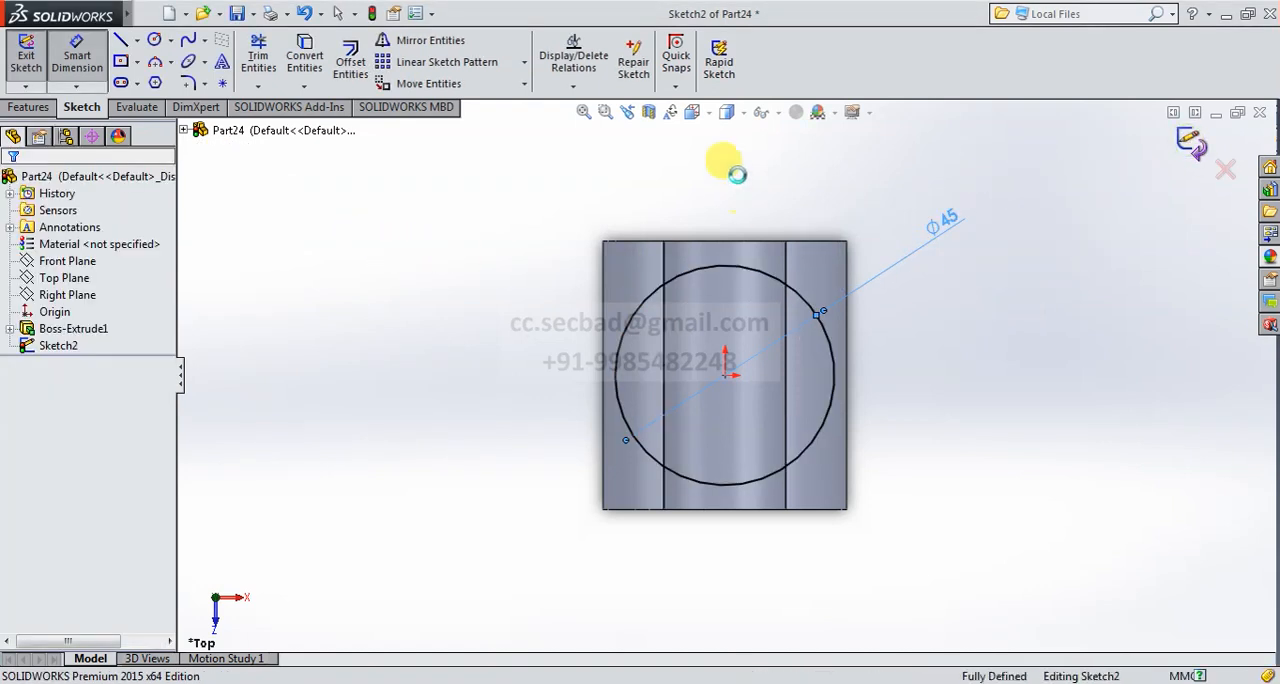
left_click(691, 112)
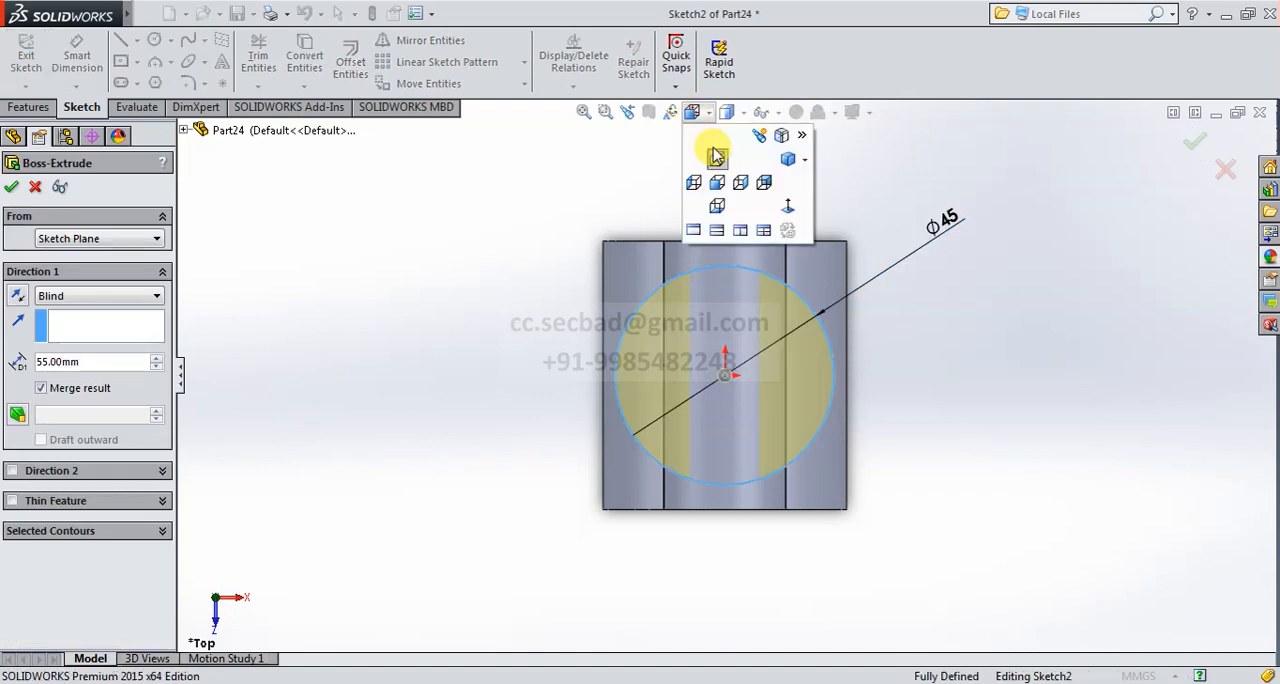
left_click(786, 164)
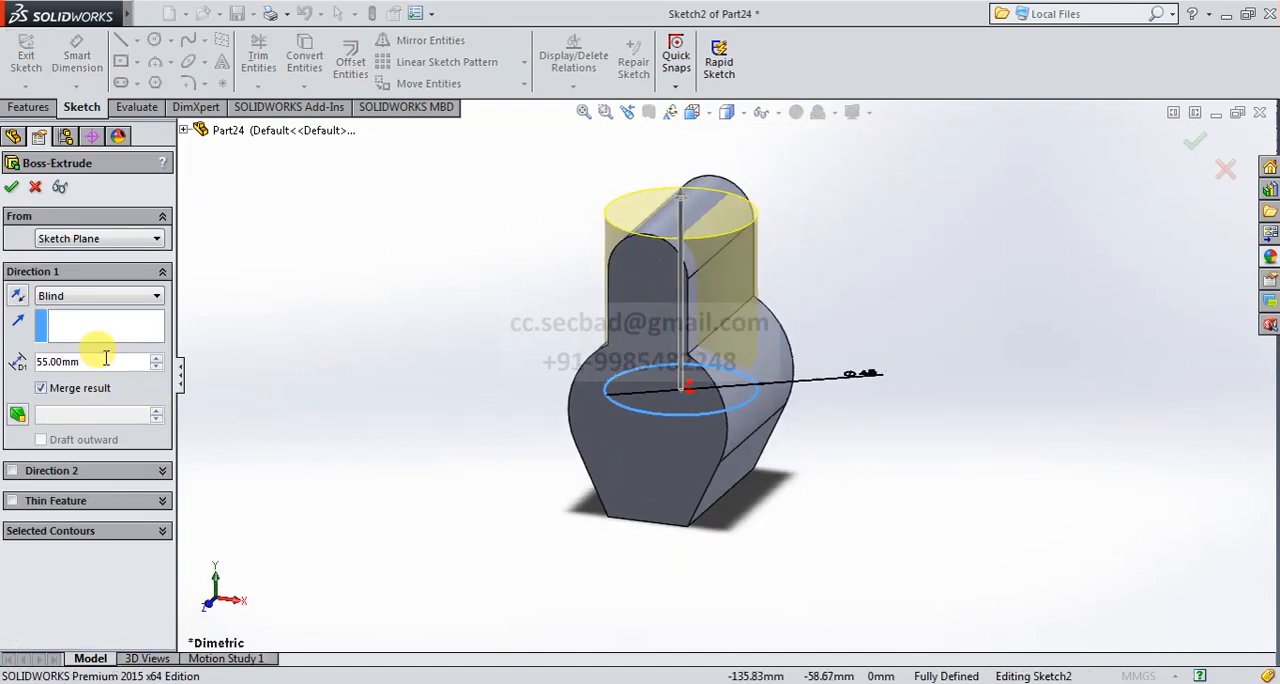
type("70")
key("Return")
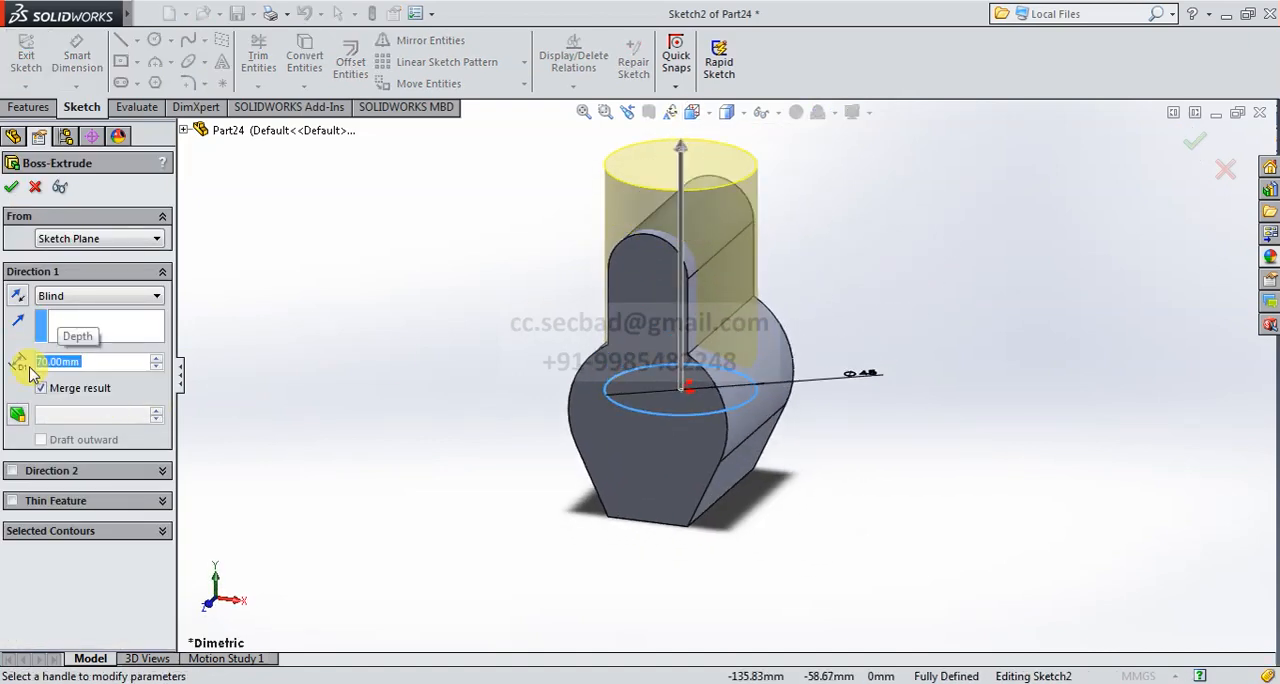
scroll(557, 394, "up", 2)
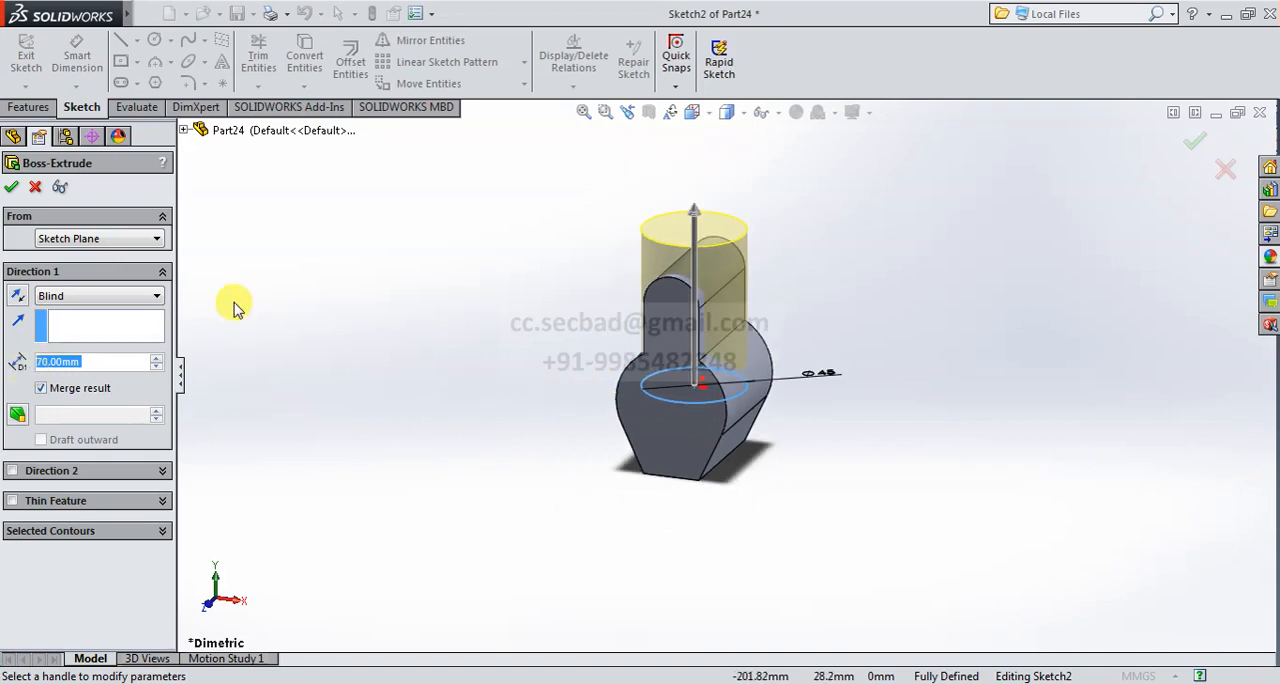
left_click(10, 189)
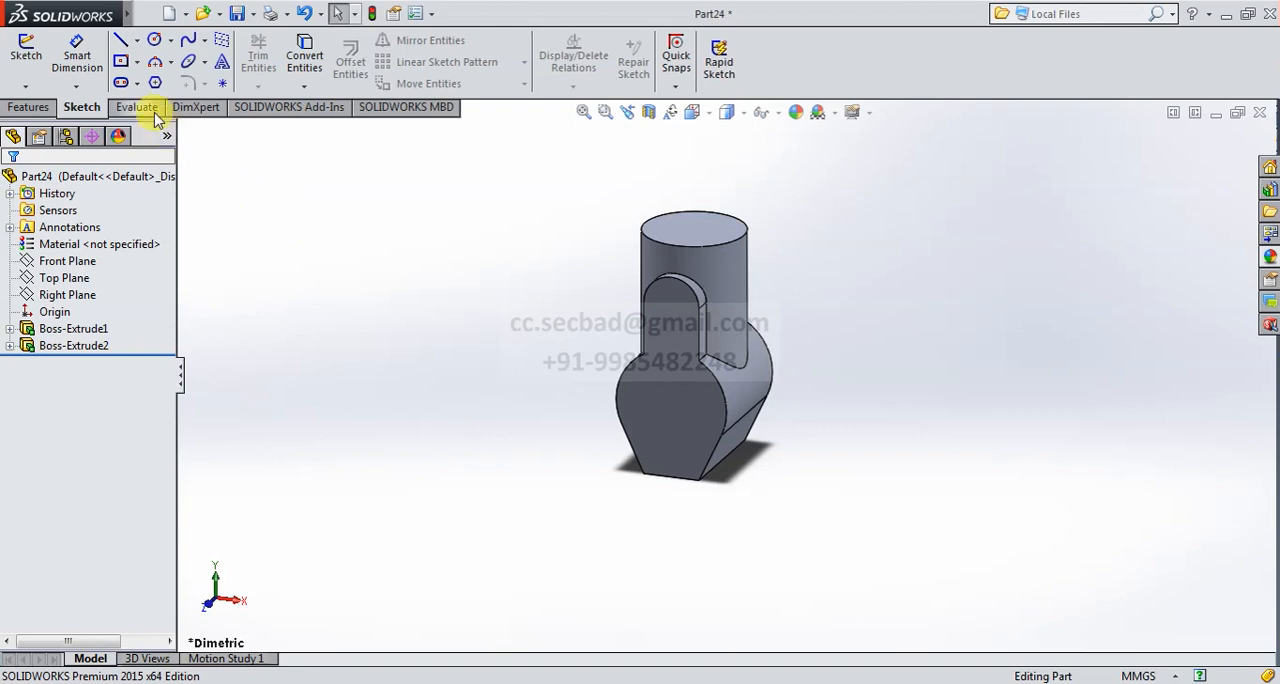
- Start another extruded boss with its sketch on the Top Plane and show the part in the Top view
left_click(28, 107)
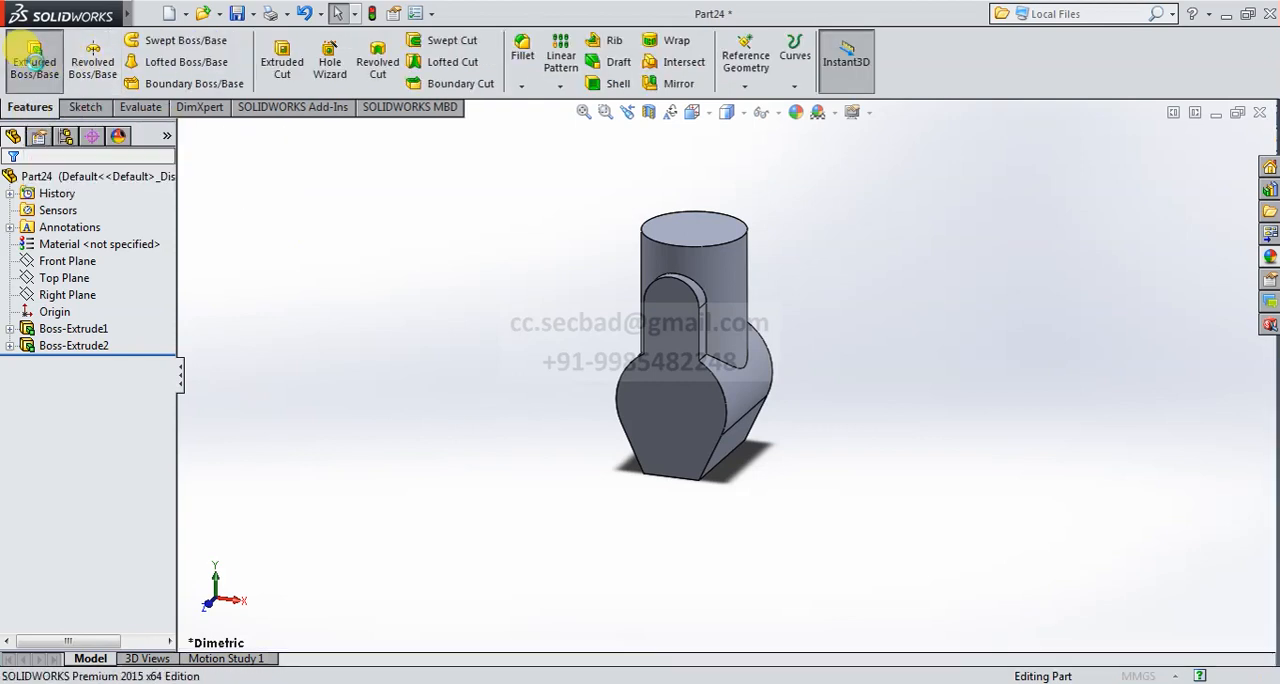
left_click(34, 58)
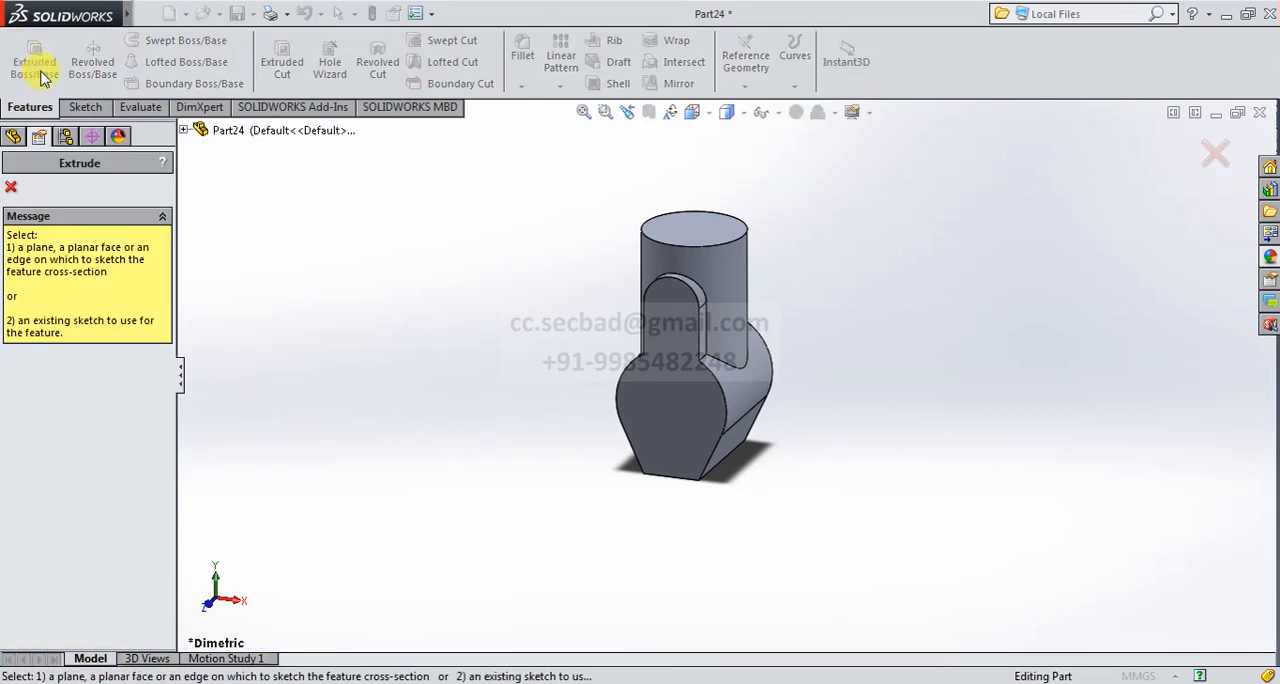
left_click(186, 131)
left_click(268, 230)
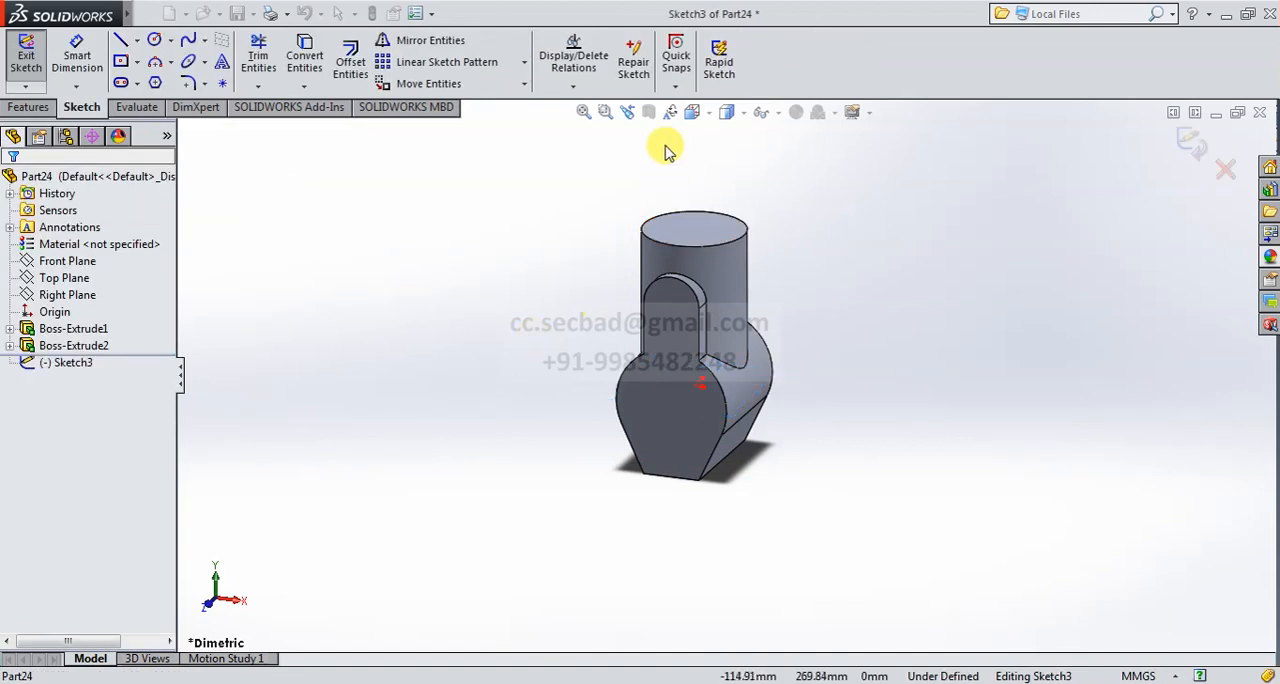
left_click(692, 112)
left_click(790, 201)
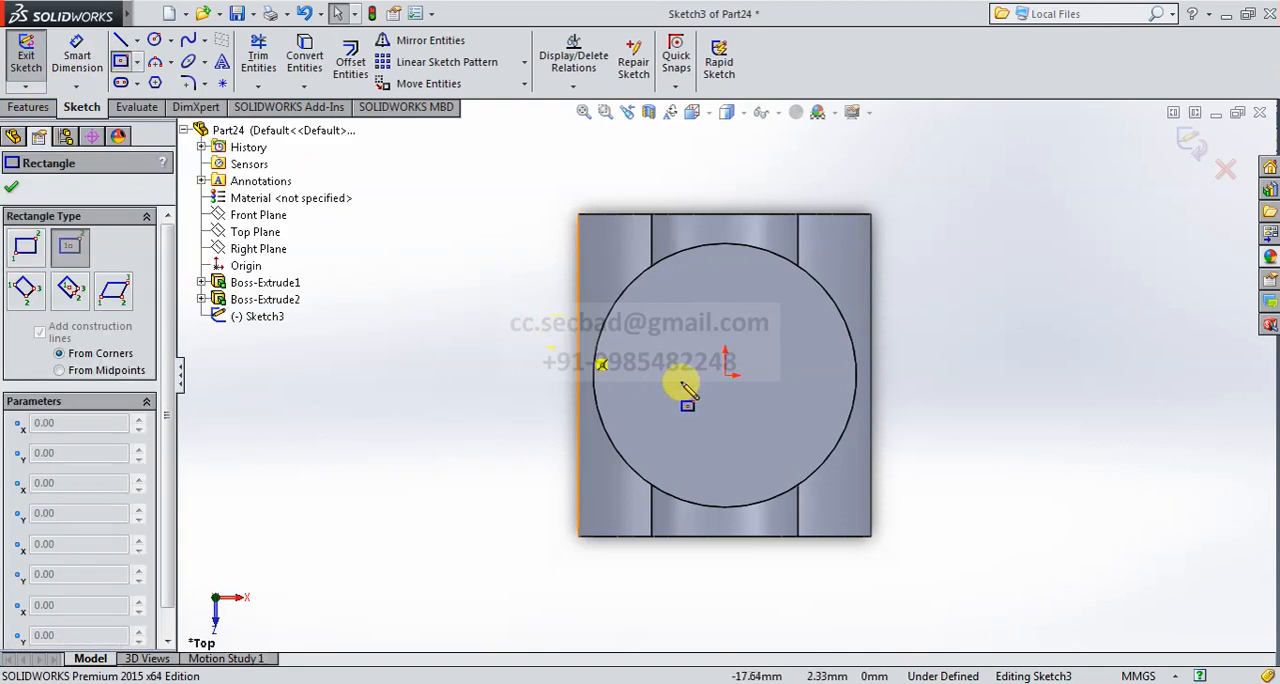
- Sketch a center rectangle on the origin about 45 mm wide and dimension its vertical side as 24 mm
left_click(726, 376)
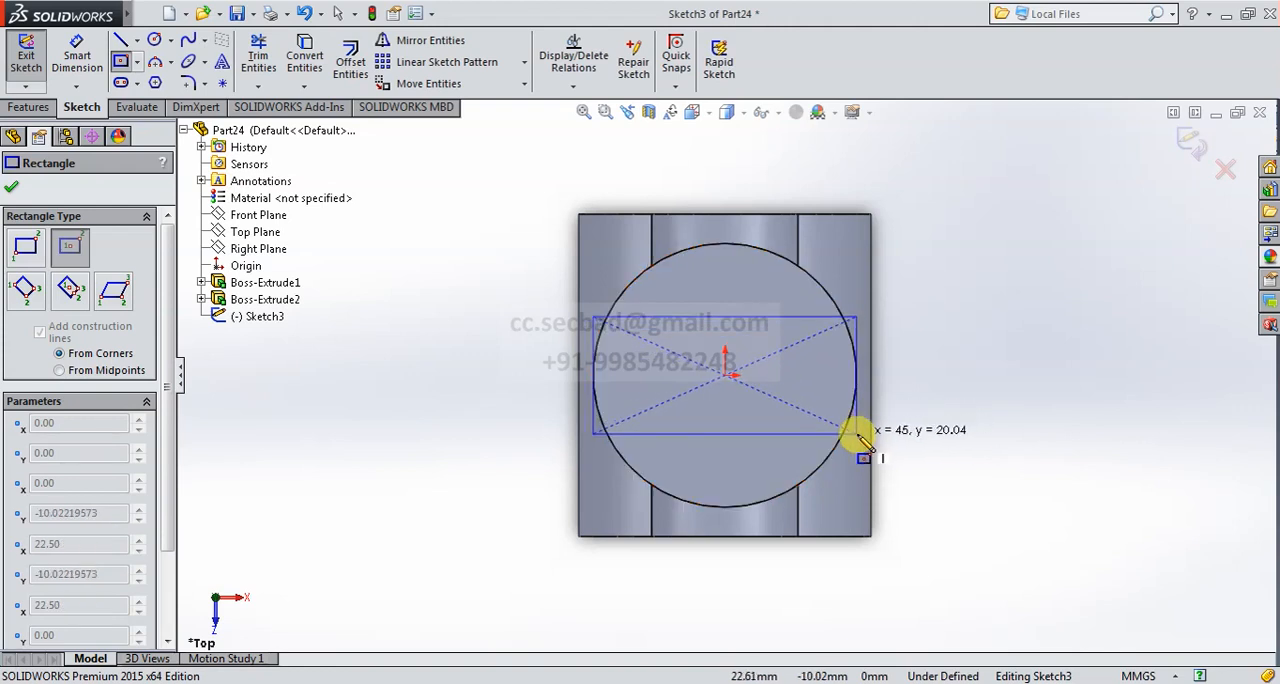
left_click(857, 433)
left_click(77, 55)
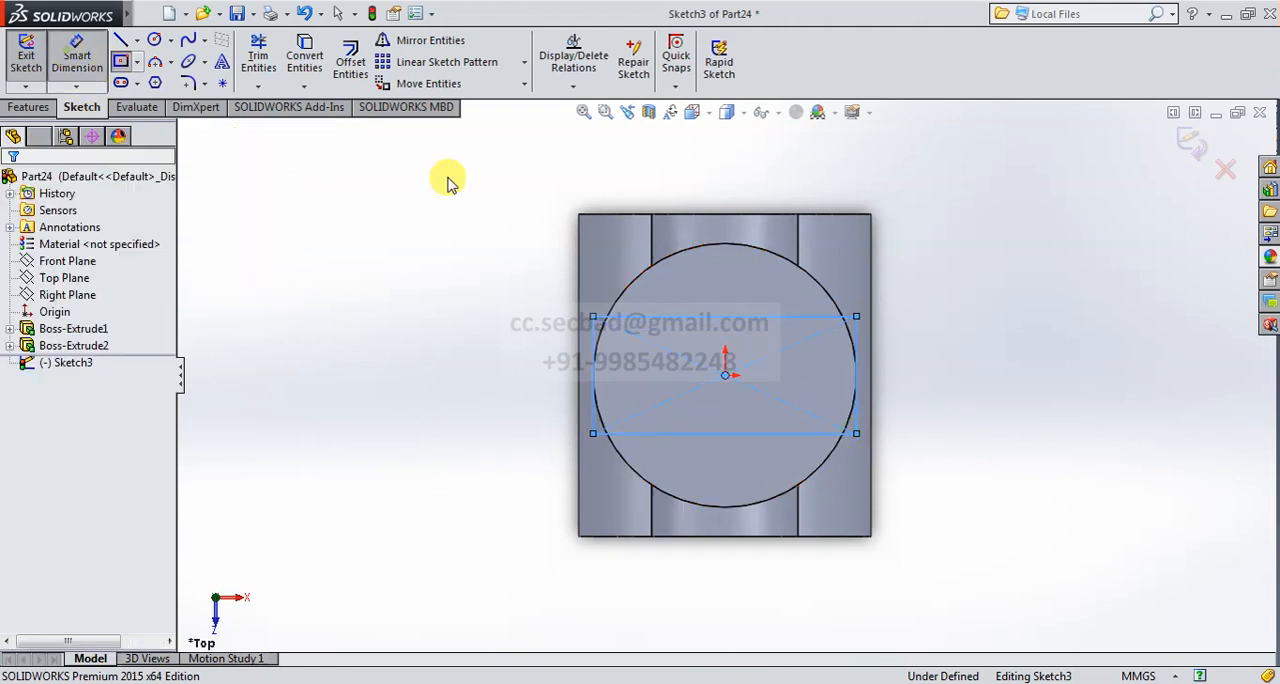
left_click(857, 368)
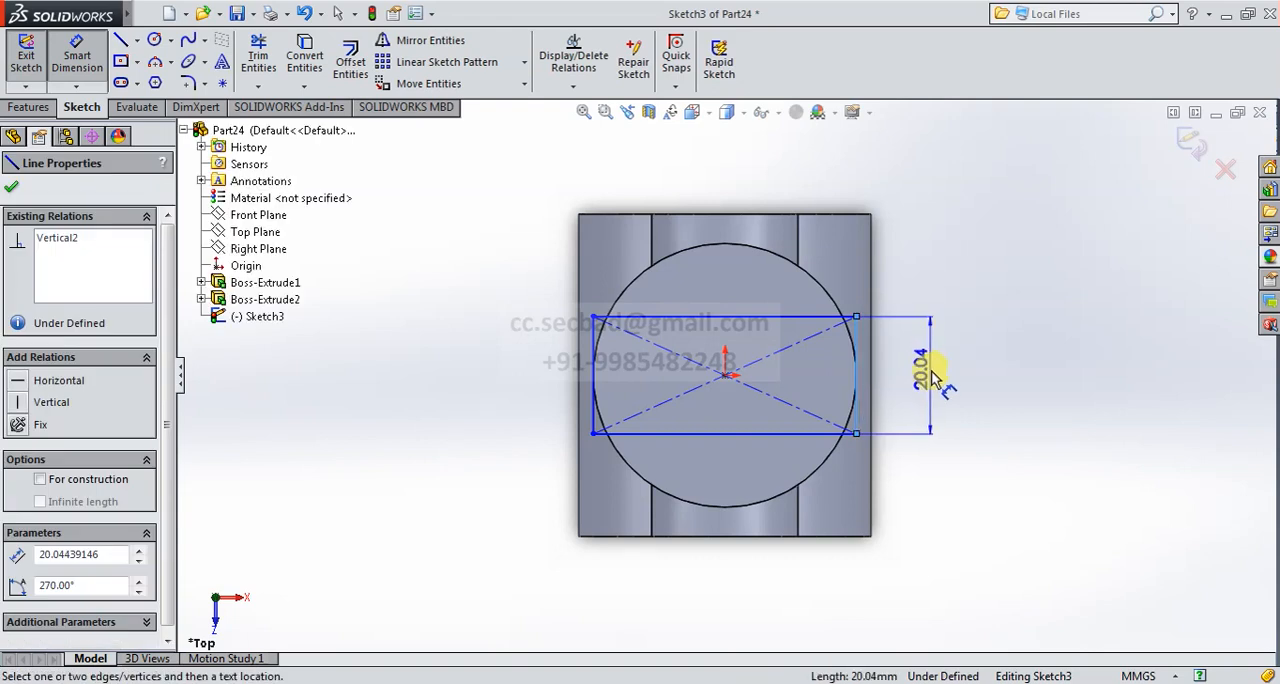
left_click(932, 378)
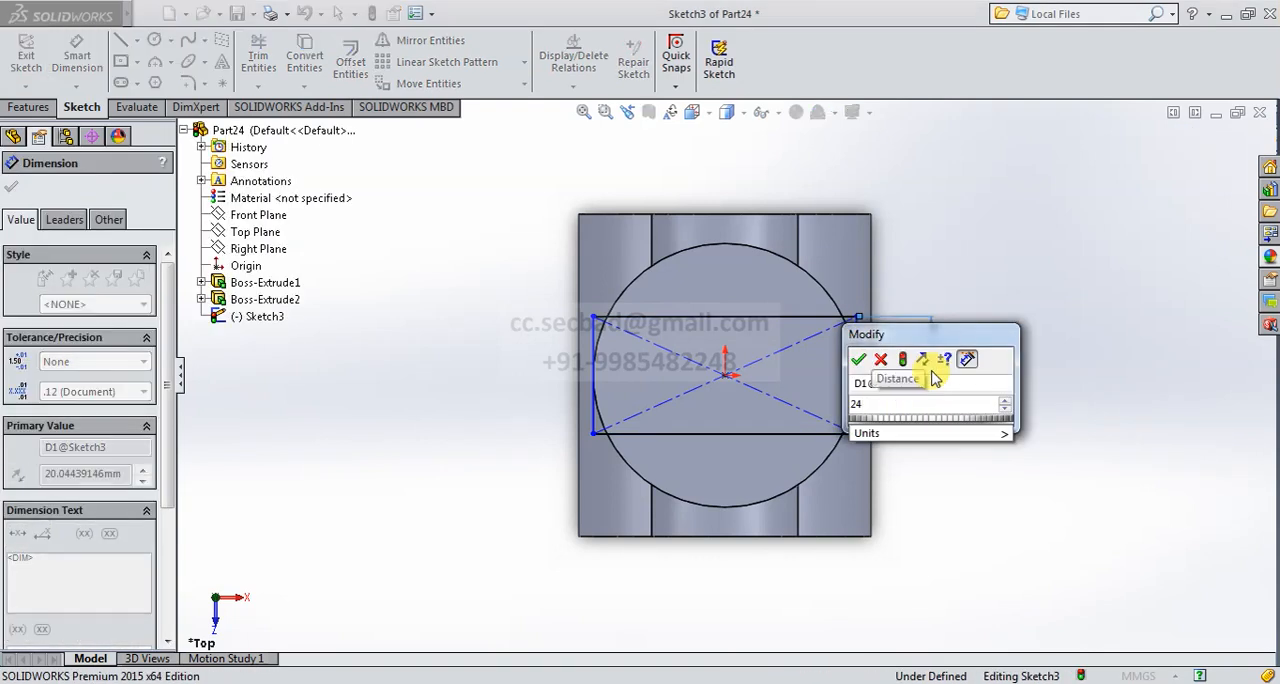
key("Return")
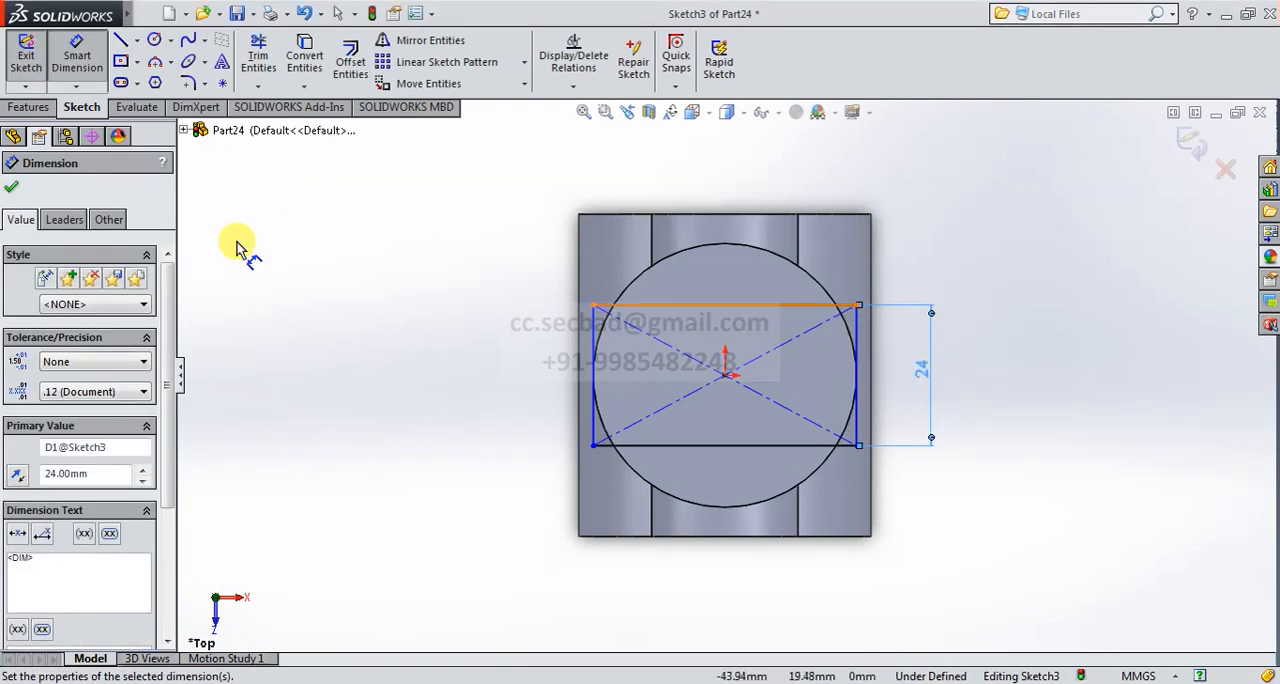
left_click(11, 187)
- Finish the rectangle sketch and extrude it downward as a blind boss with the direction reversed and a depth of 95 mm
left_click(1189, 140)
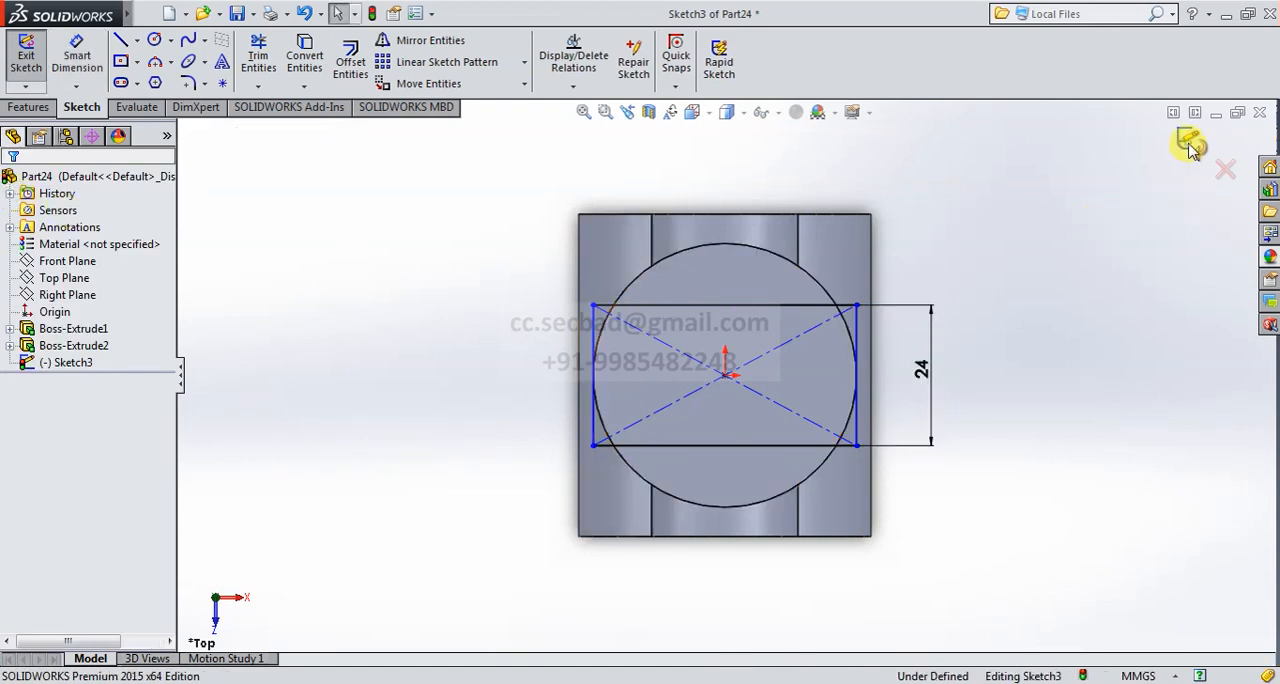
left_click(693, 112)
left_click(787, 159)
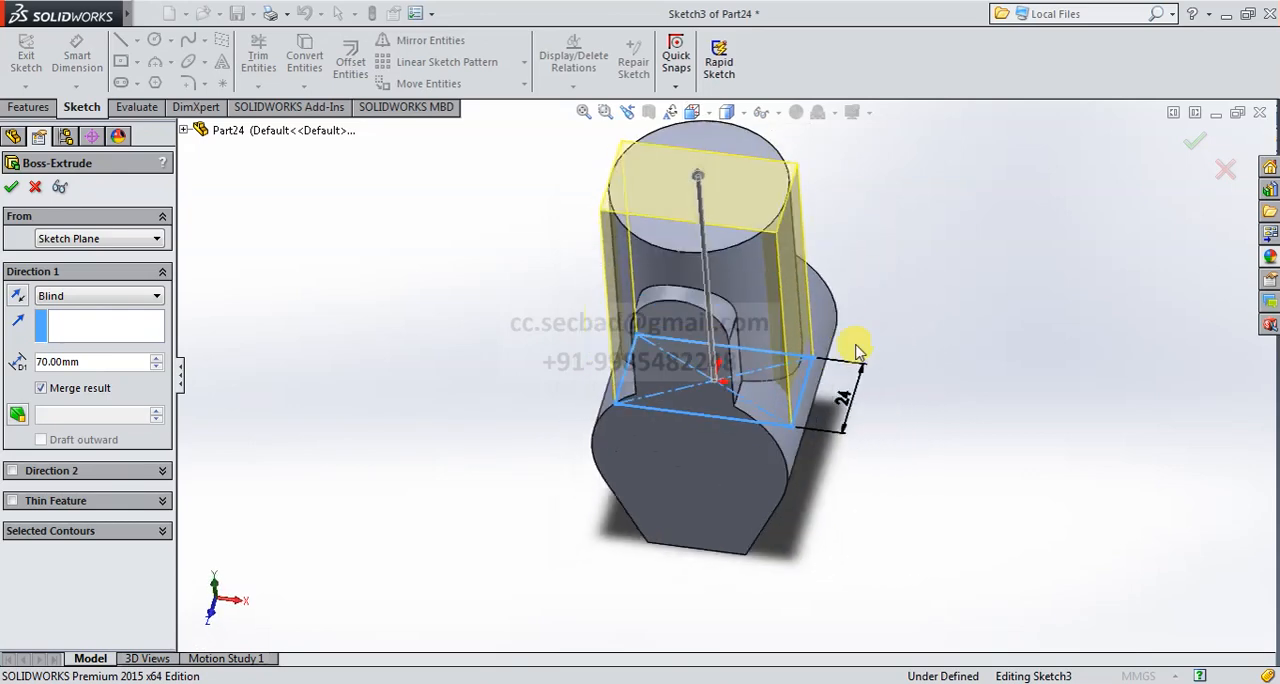
left_click(15, 296)
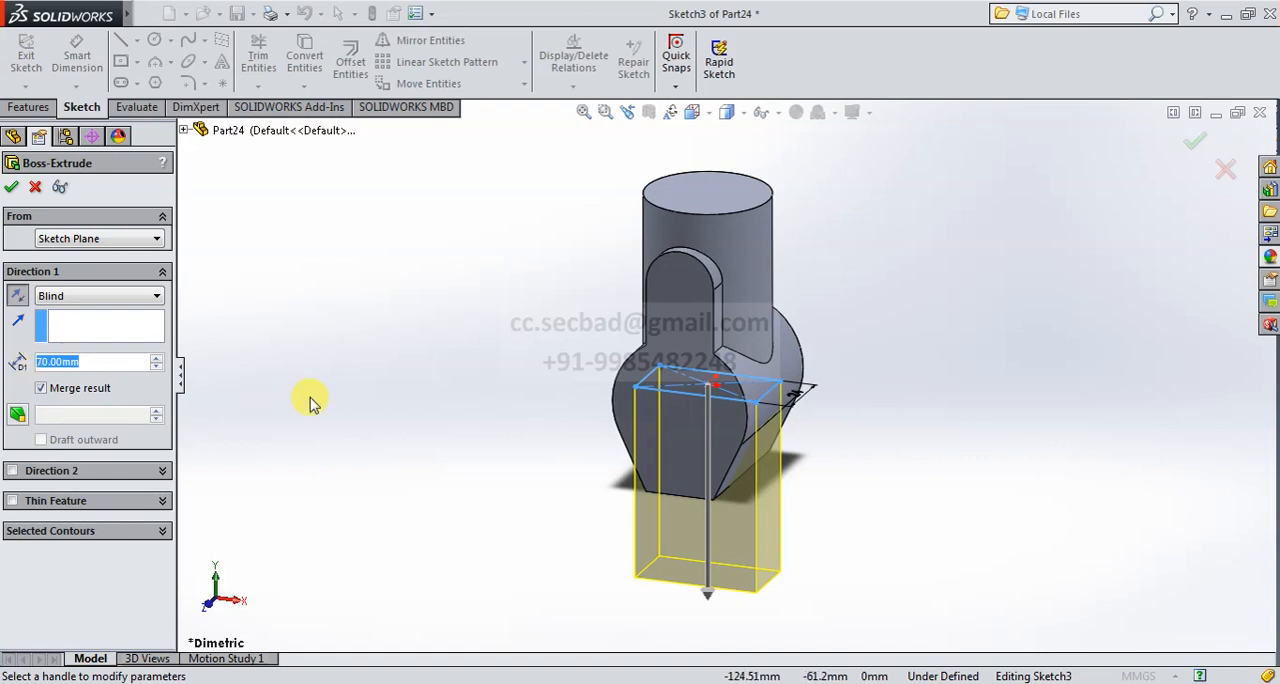
type("95")
key("Return")
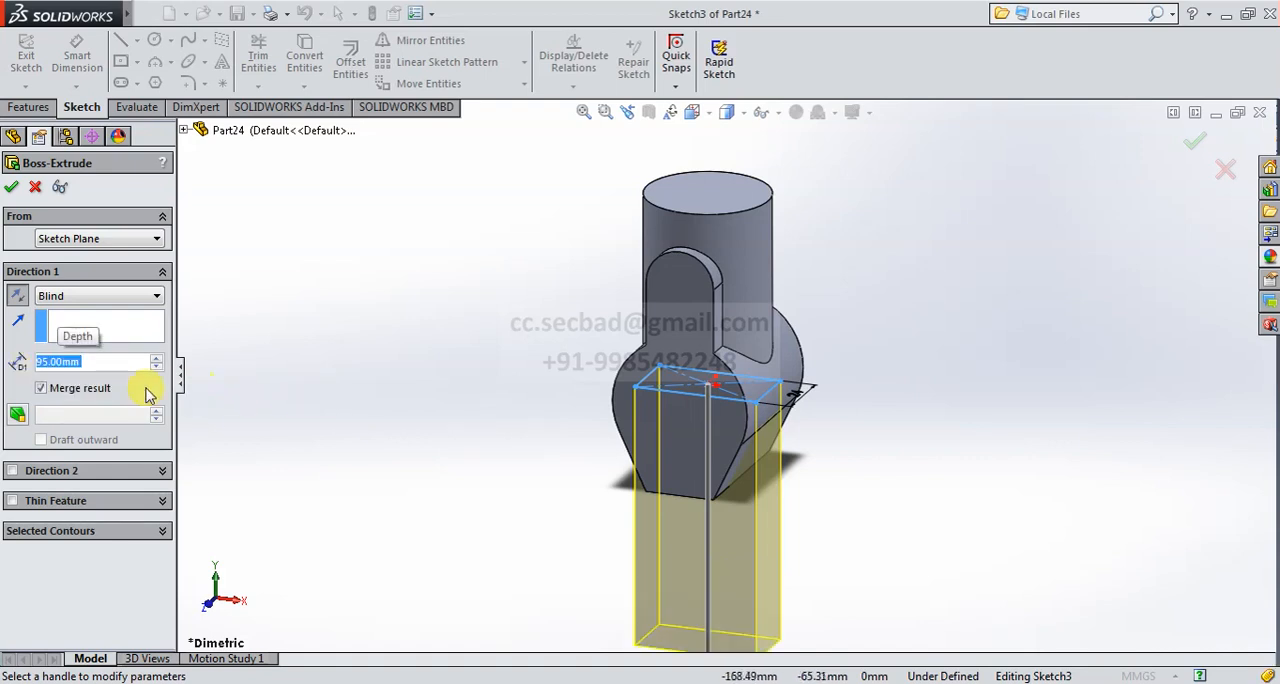
left_click(11, 188)
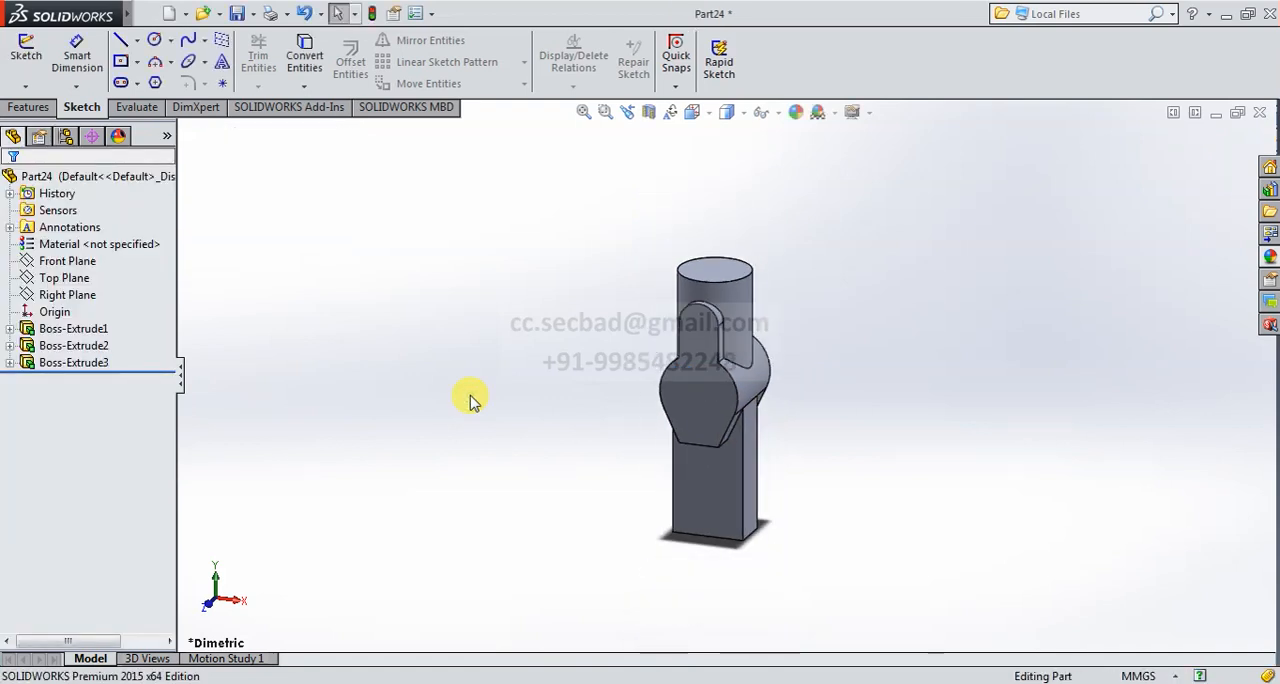
- Start a new extruded boss with its sketch on the Right Plane and show the part in the Right view
scroll(760, 534, "down", 1)
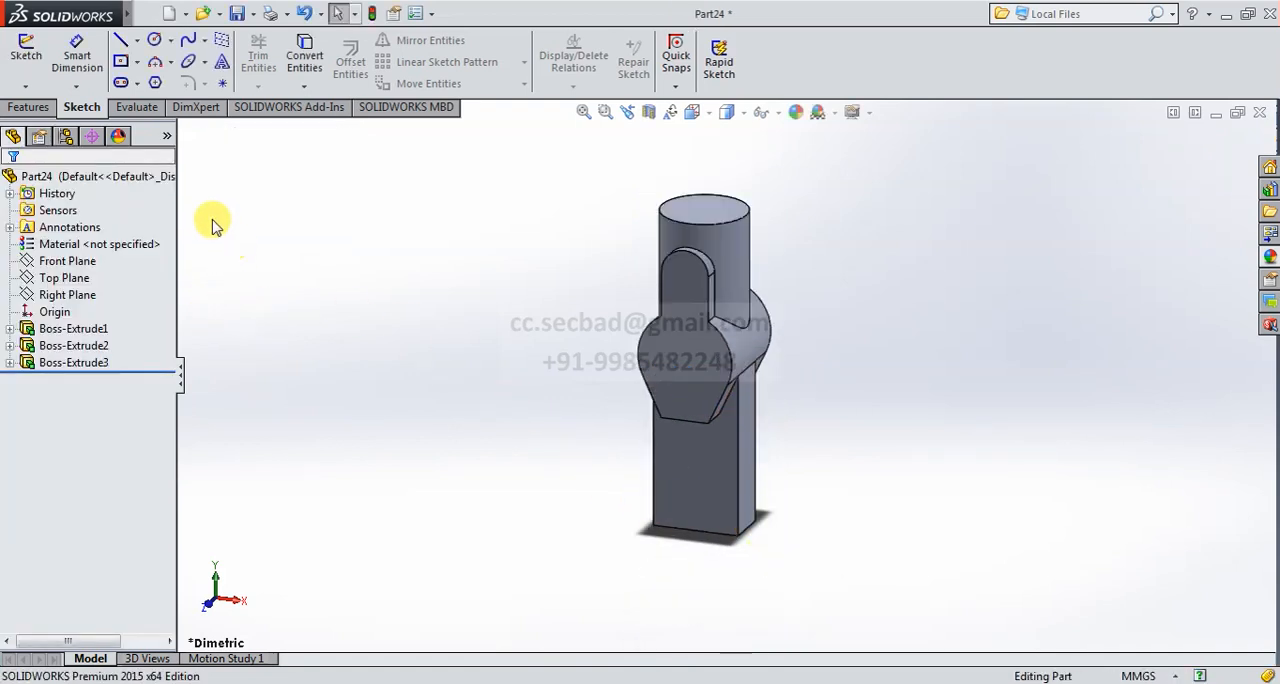
left_click(28, 107)
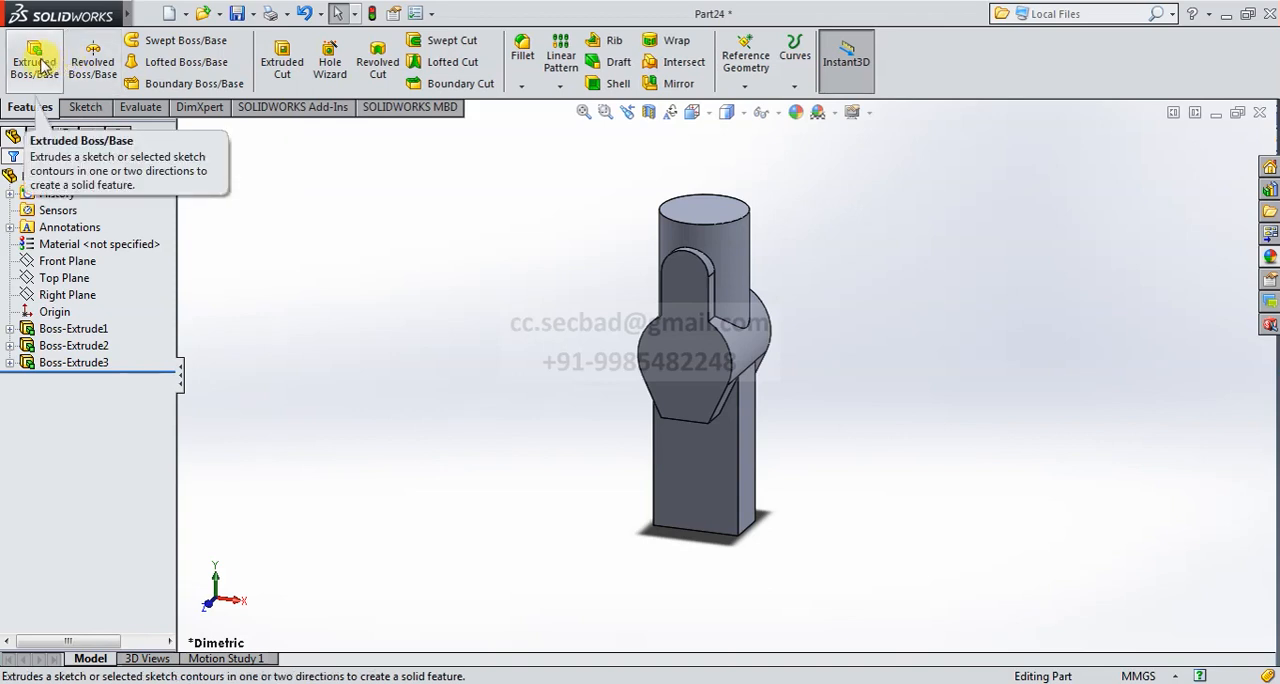
left_click(36, 64)
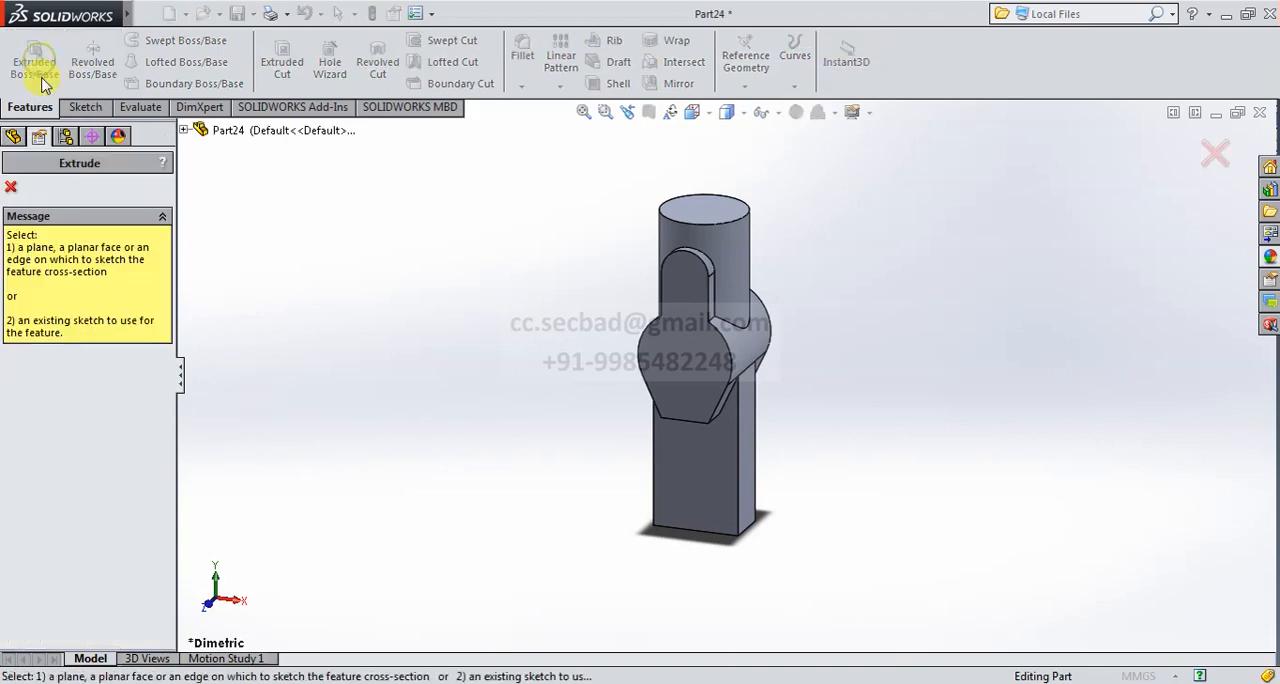
left_click(184, 131)
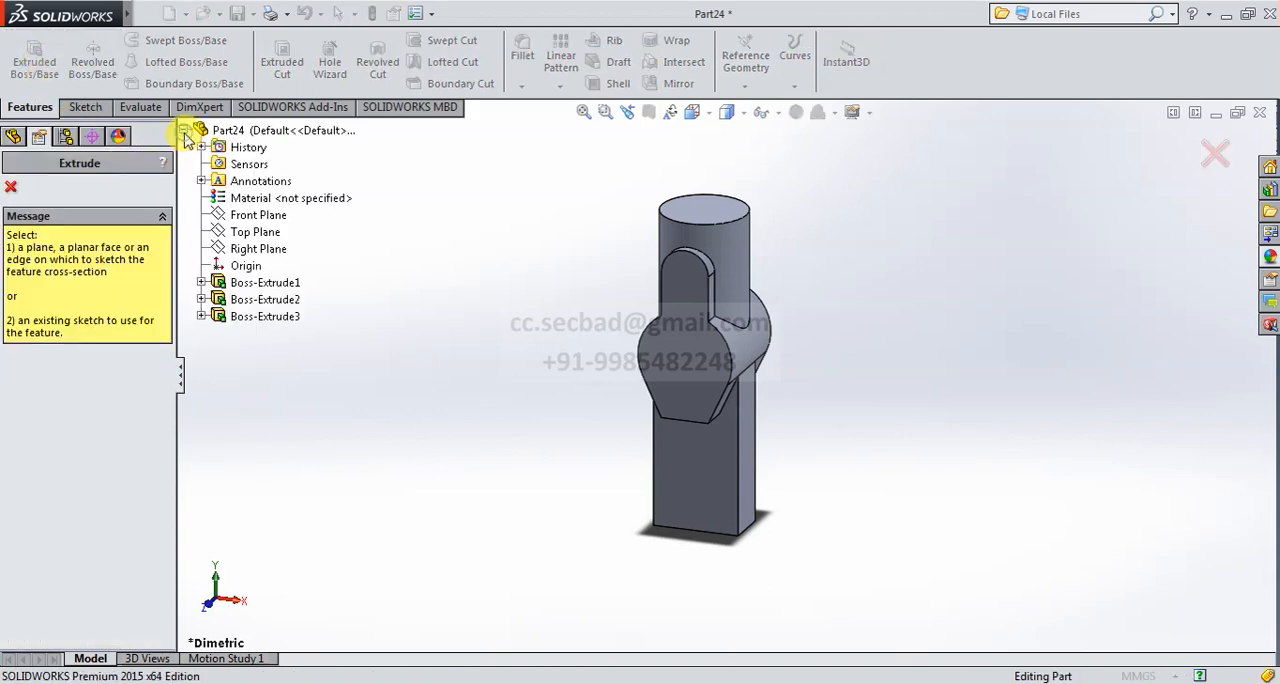
left_click(259, 252)
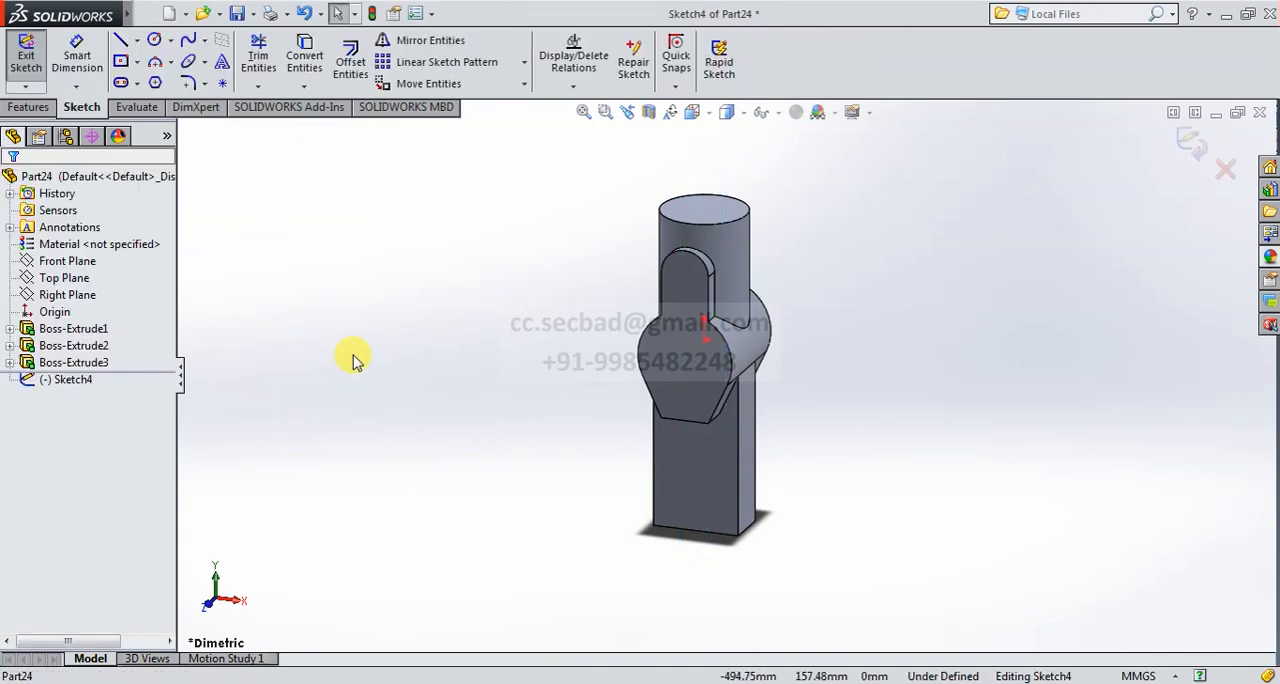
left_click(691, 112)
left_click(789, 208)
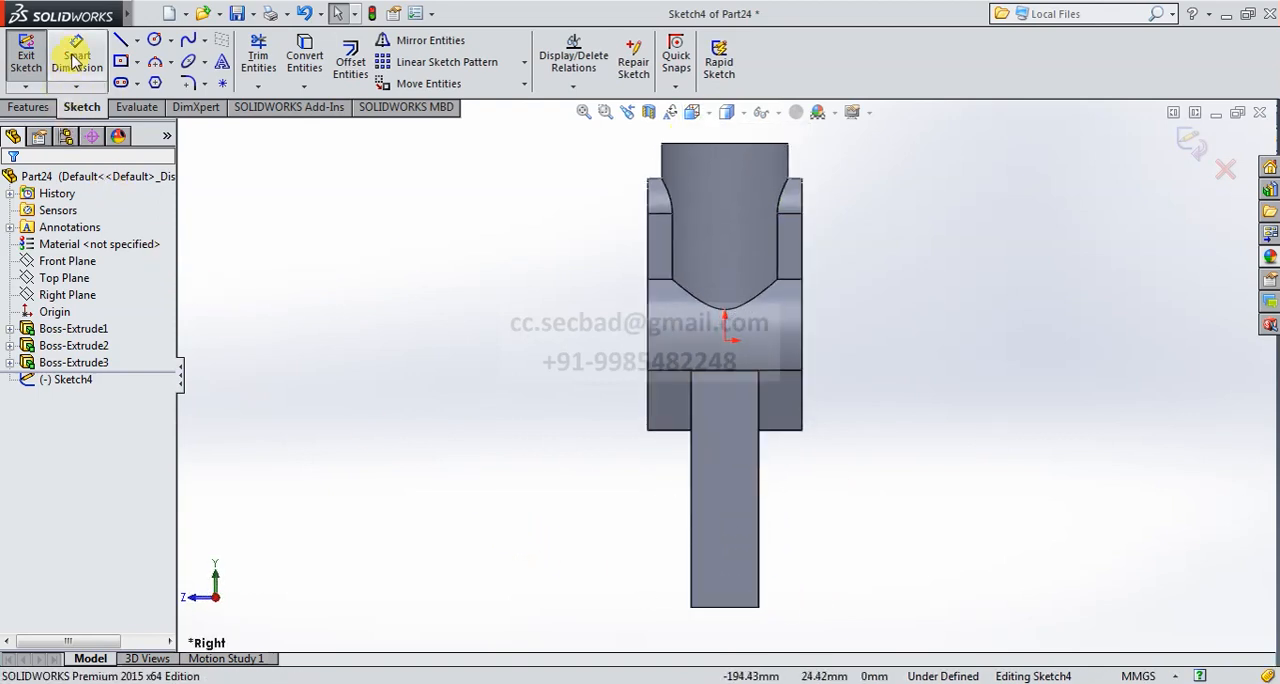
left_click(154, 39)
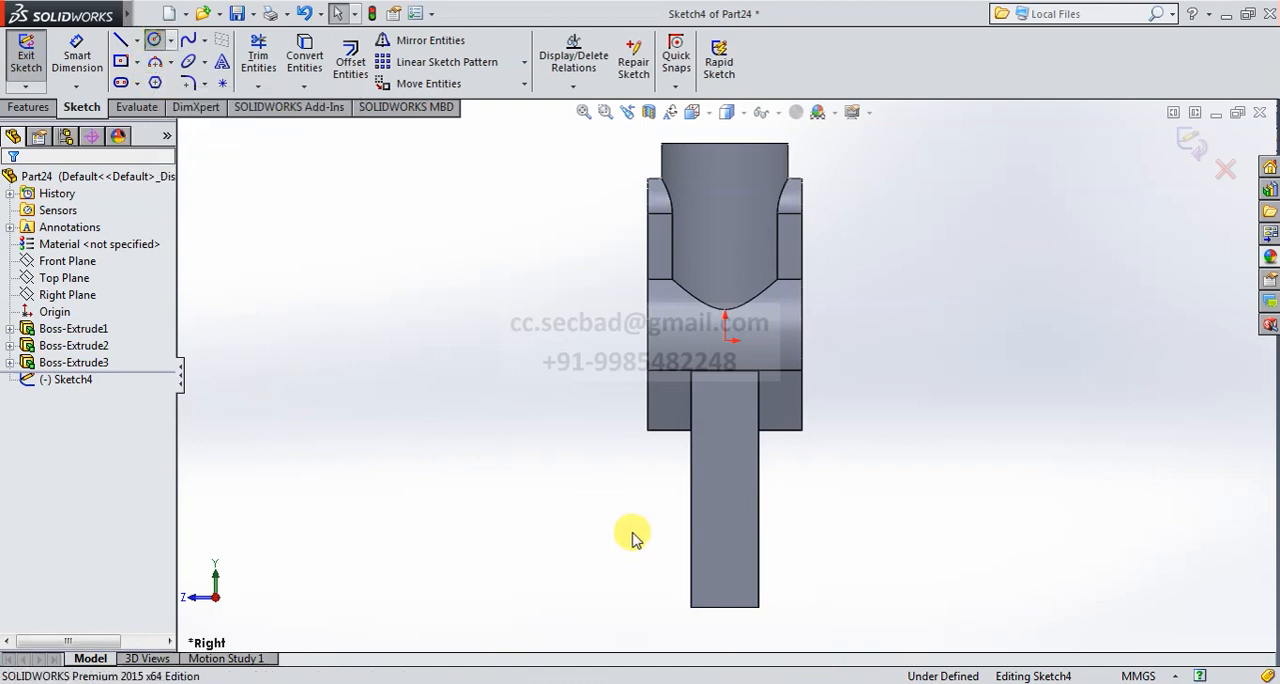
left_click(727, 607)
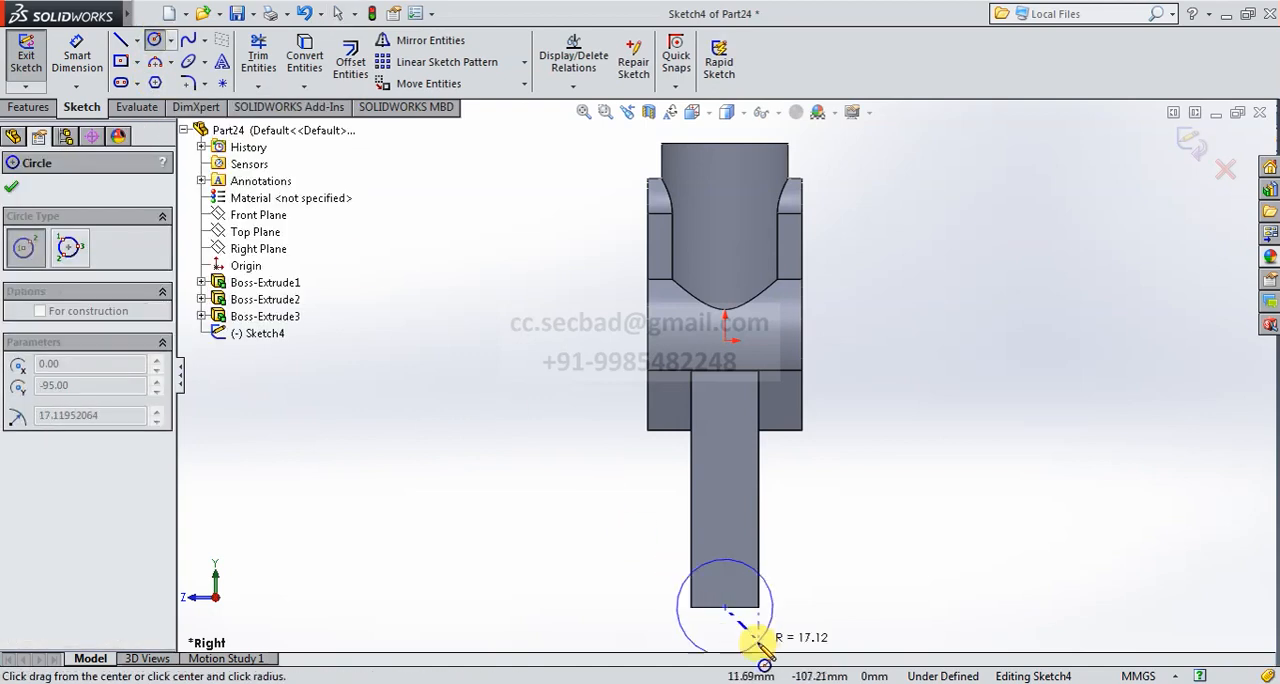
scroll(760, 602, "up", 3)
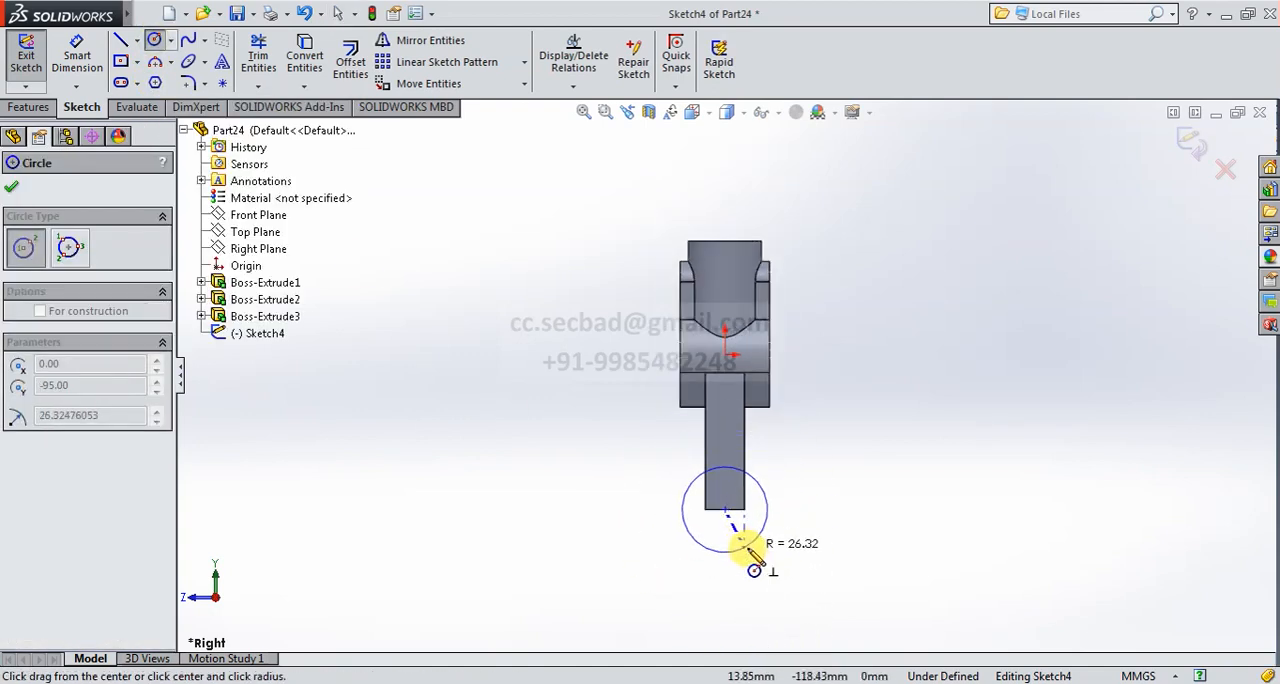
left_click(743, 546)
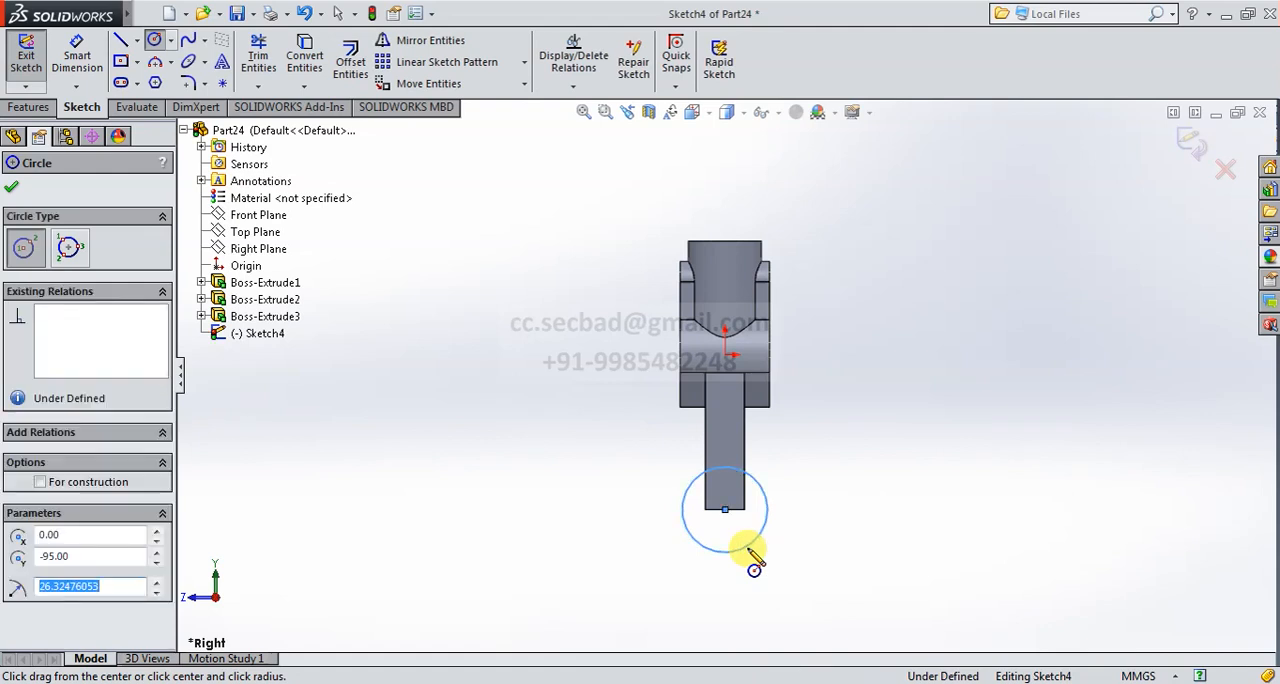
key("Escape")
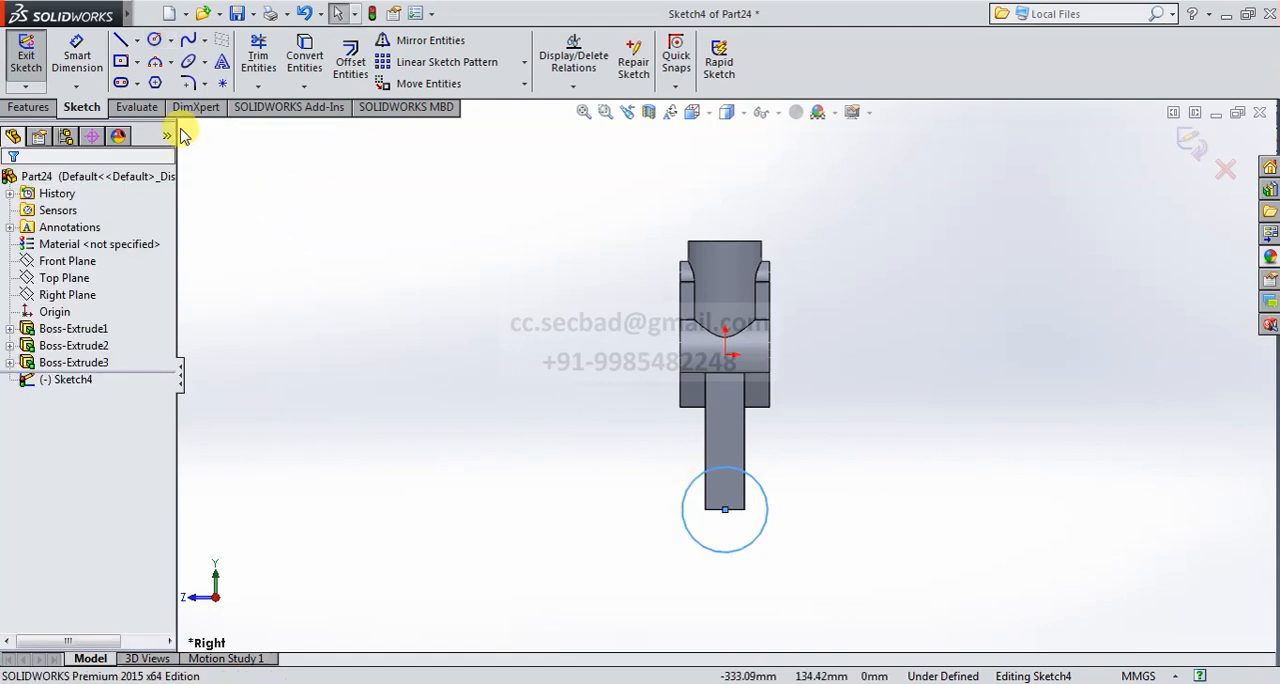
left_click(258, 55)
left_click_drag(671, 480, 706, 540)
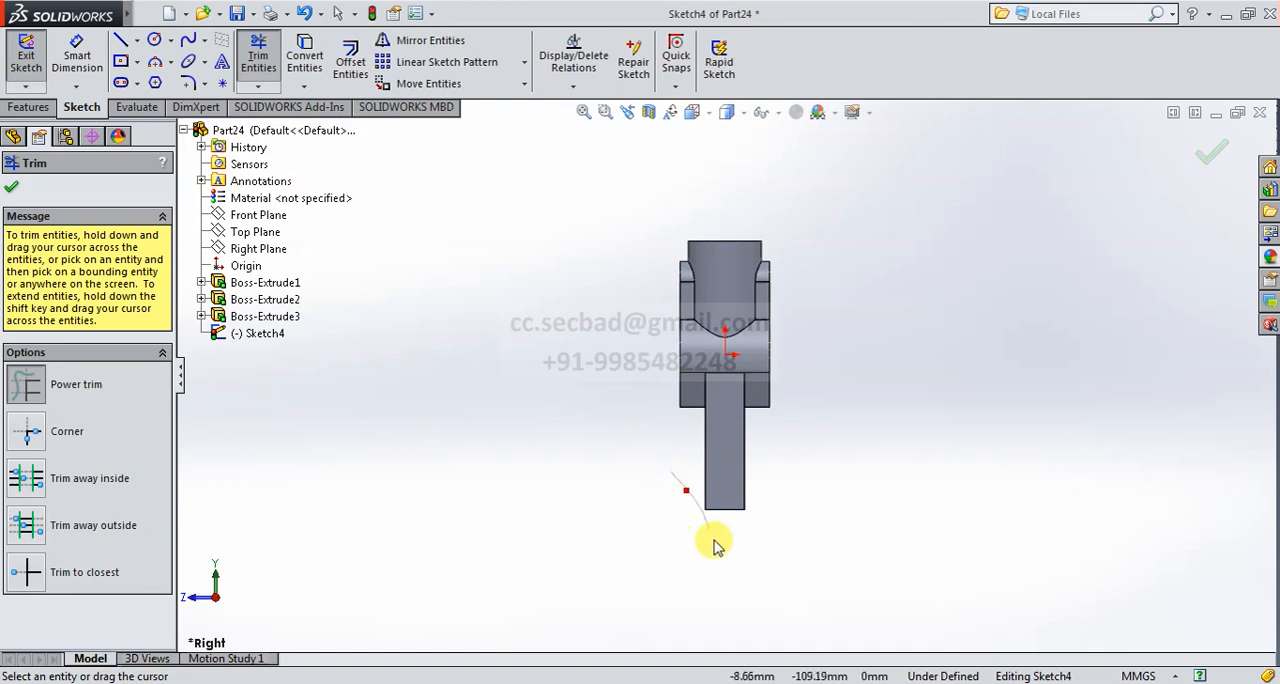
- Sketch a circle centred on the origin with a radius of about 17 mm
scroll(765, 387, "up", 2)
scroll(765, 387, "down", 5)
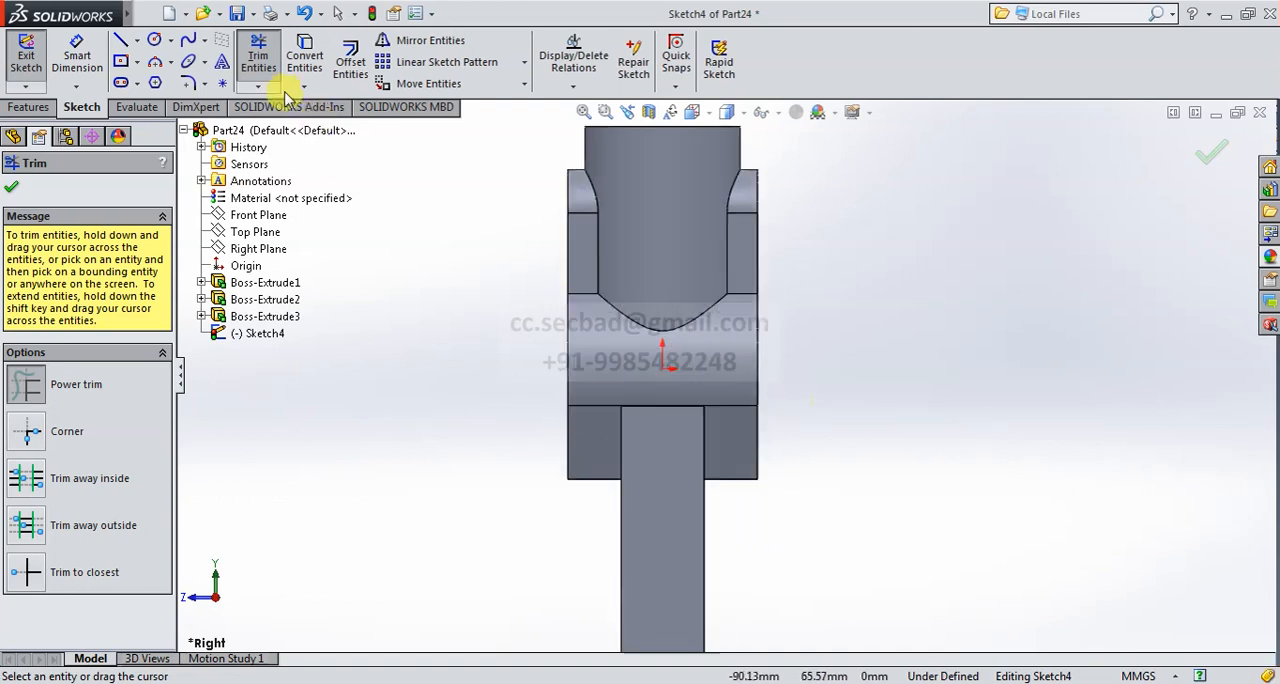
left_click(154, 40)
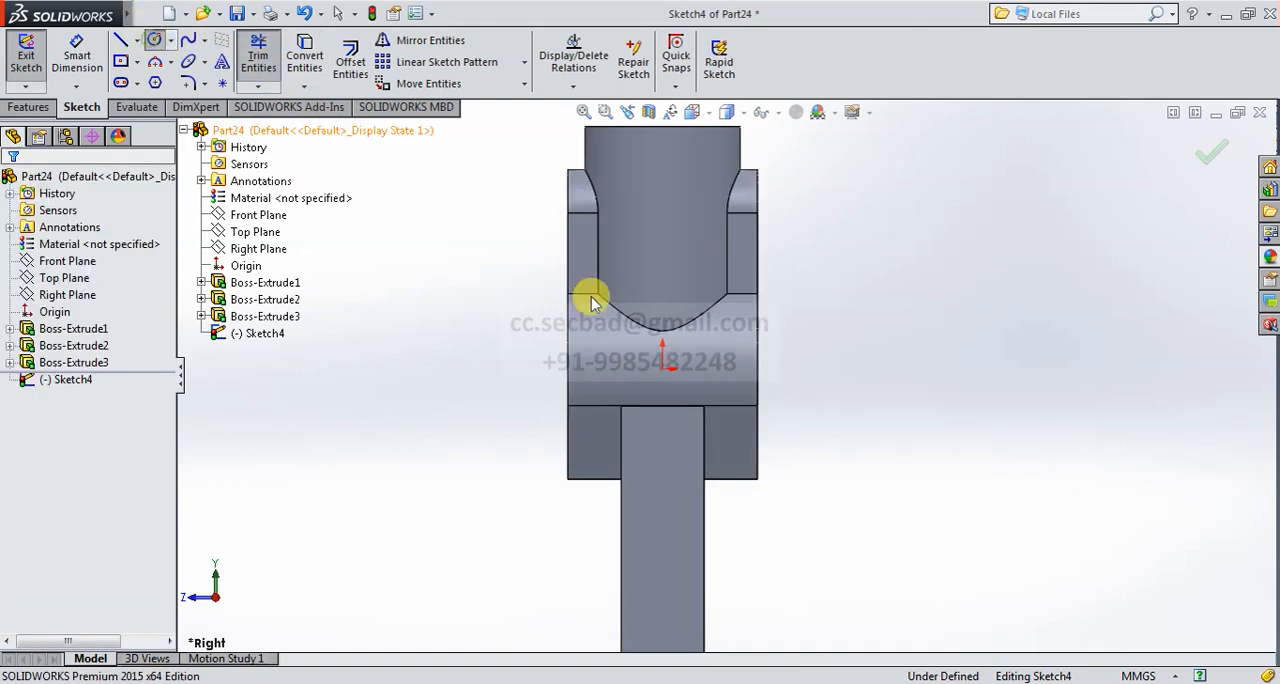
left_click(662, 366)
left_click(720, 386)
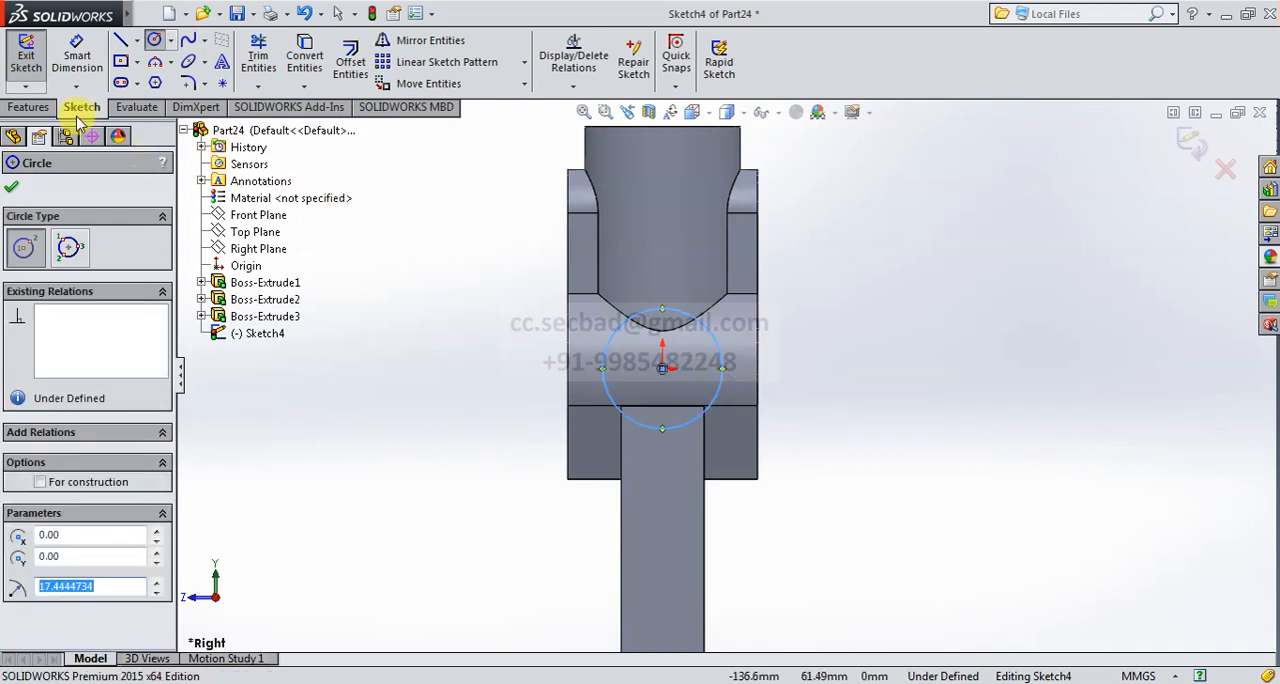
- Dimension the circle centred on the origin to a diameter of 28 mm
left_click(12, 191)
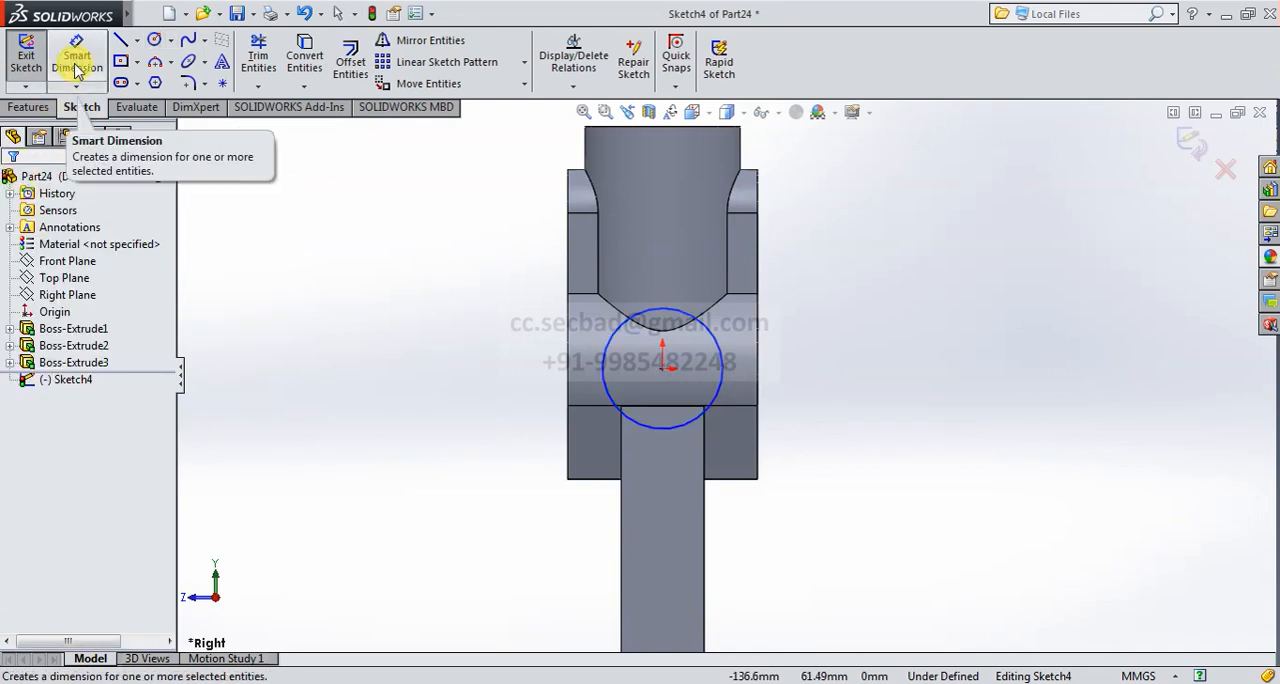
left_click(77, 55)
left_click(720, 334)
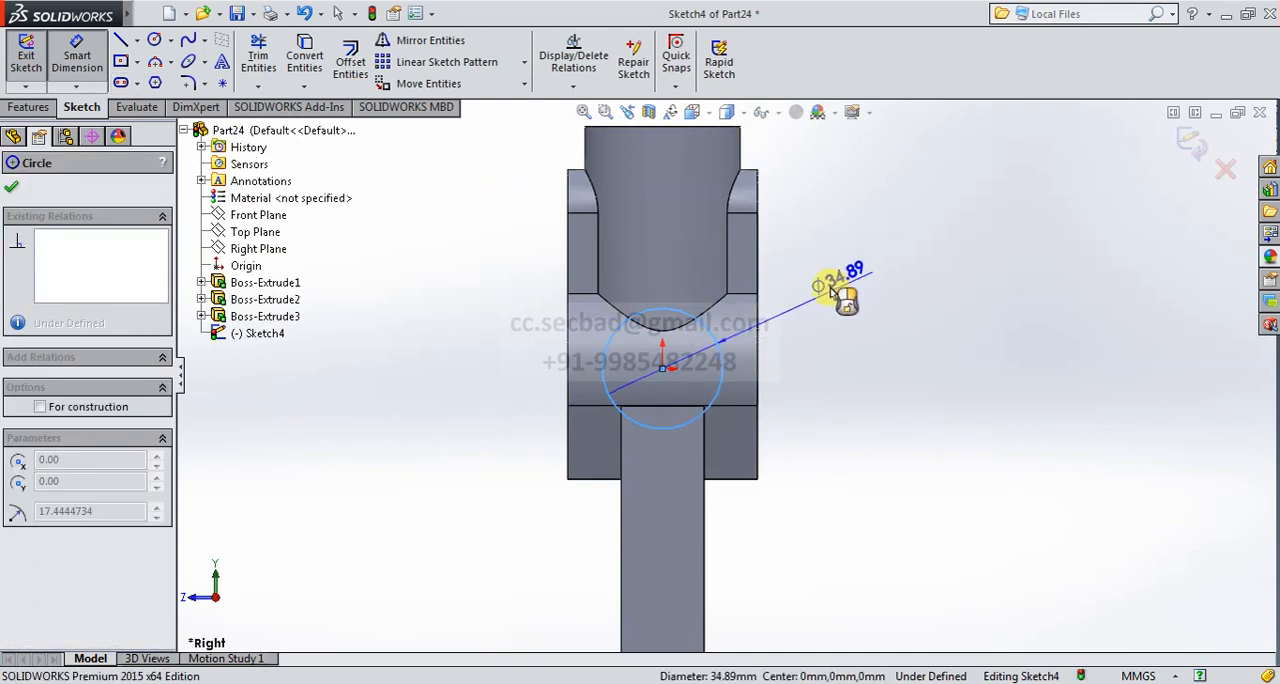
left_click(868, 334)
type("28")
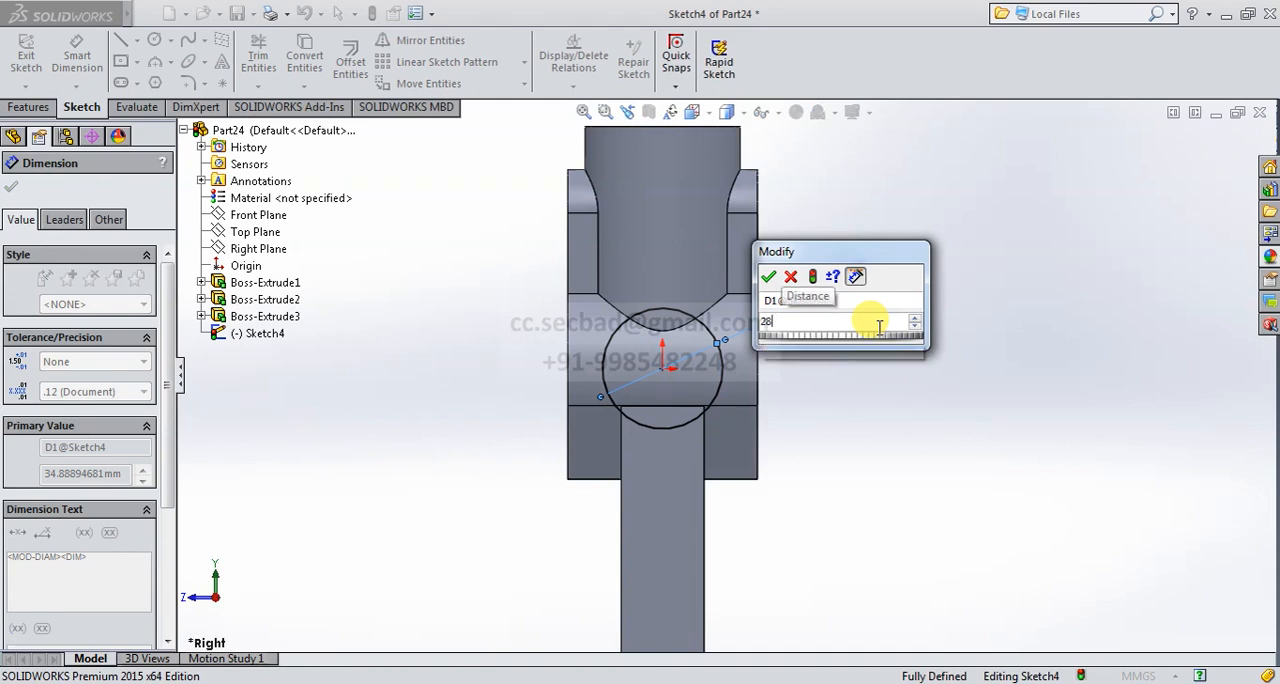
key("Return")
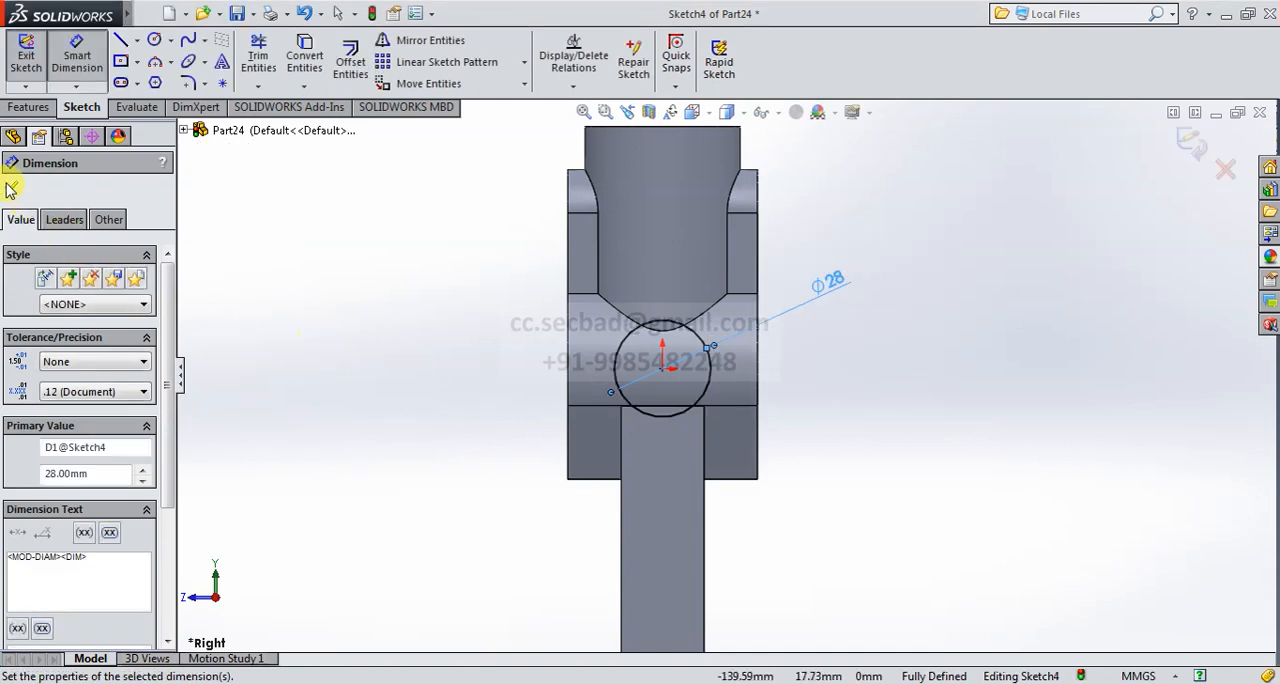
left_click(11, 189)
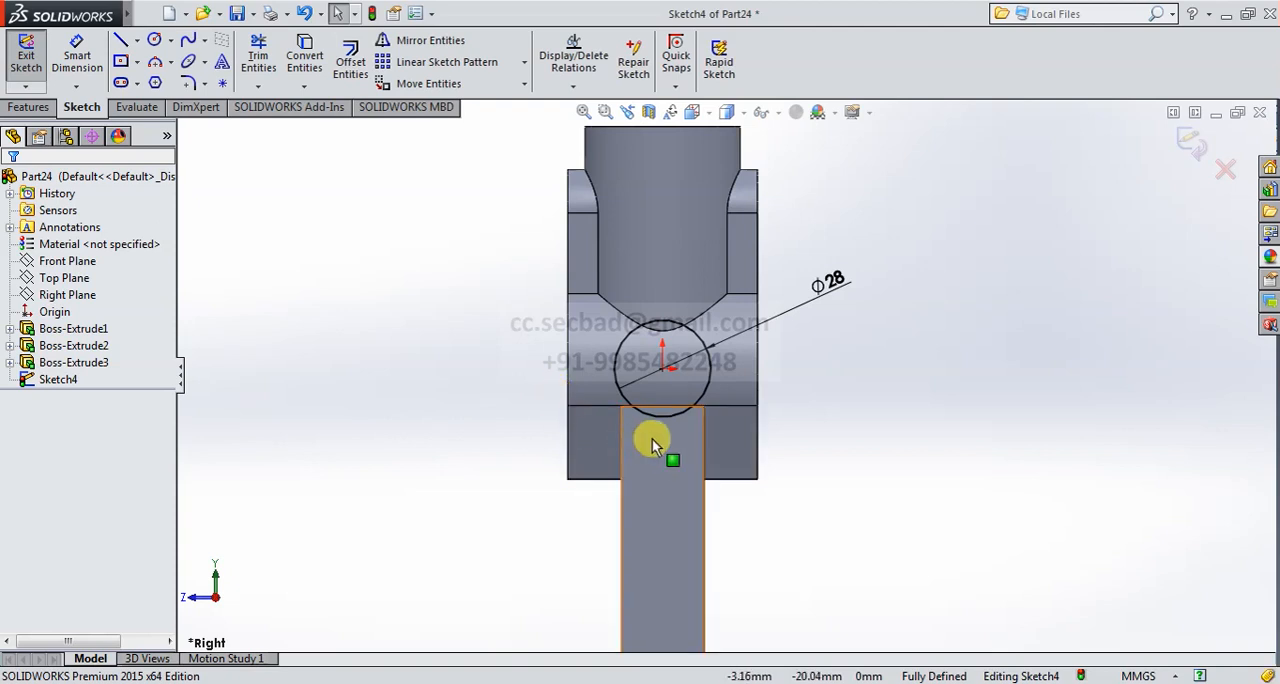
- Finish the 28 mm circle sketch and extrude it as a Mid Plane boss with a depth of 75 mm
scroll(677, 430, "up", 2)
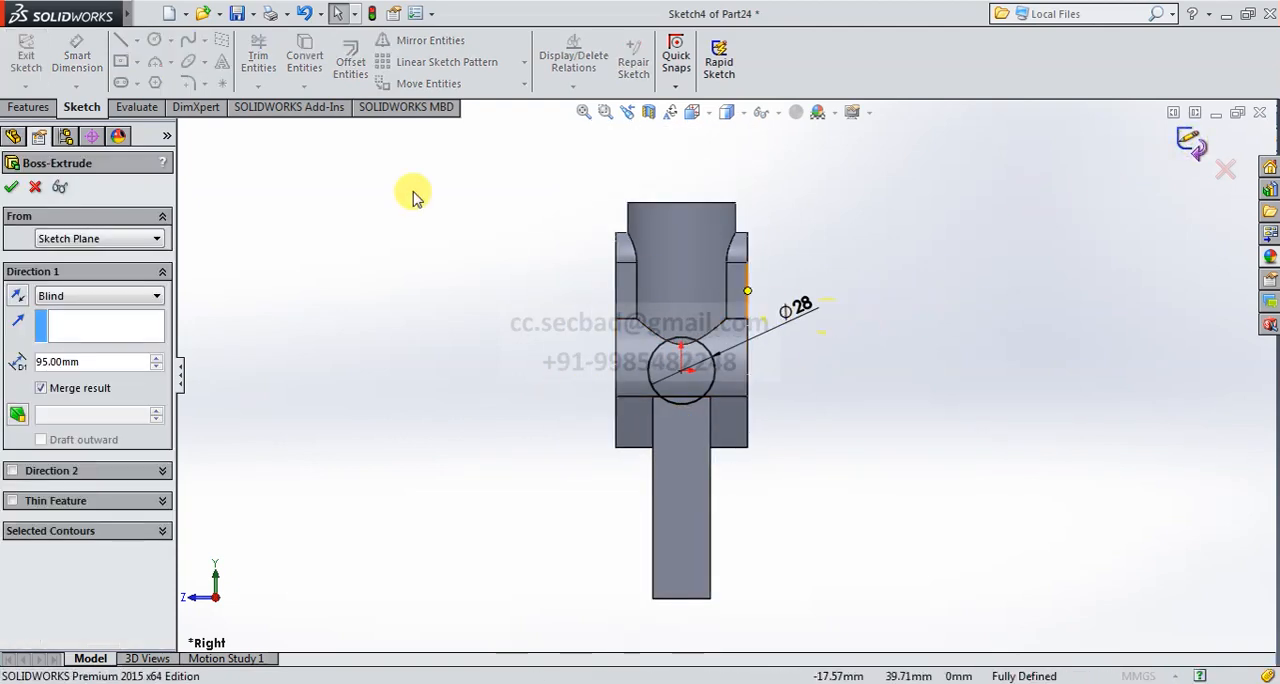
left_click(690, 112)
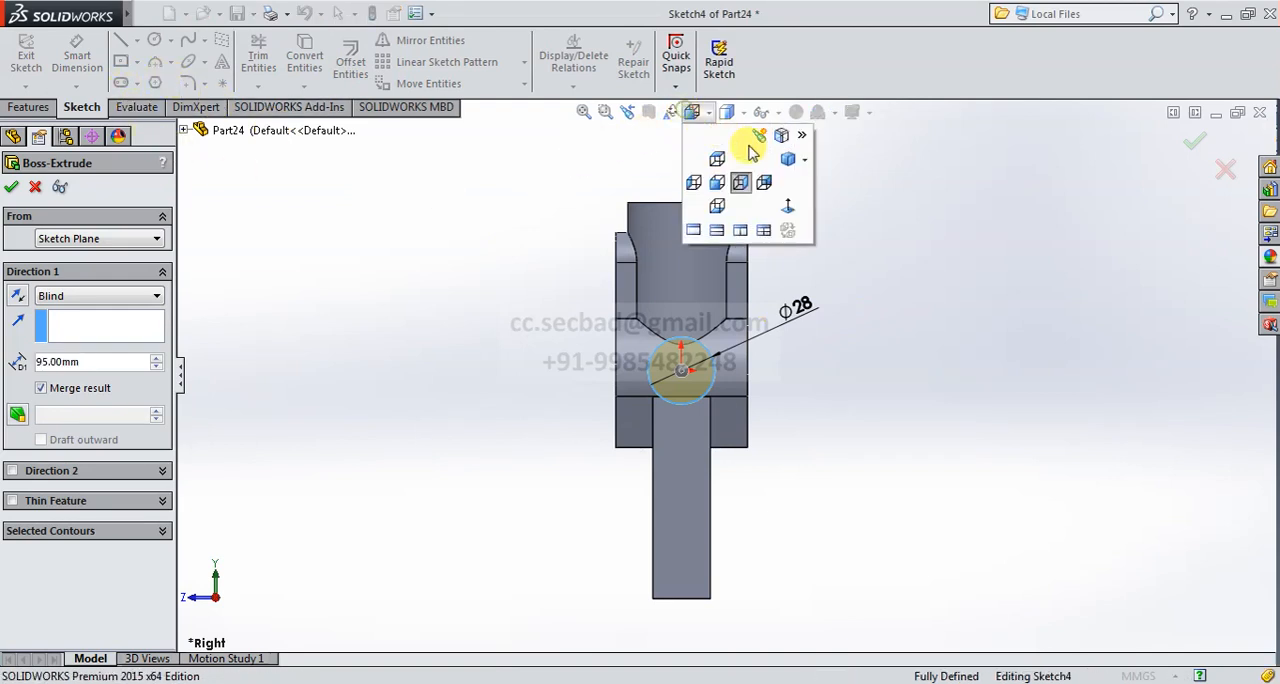
left_click(787, 156)
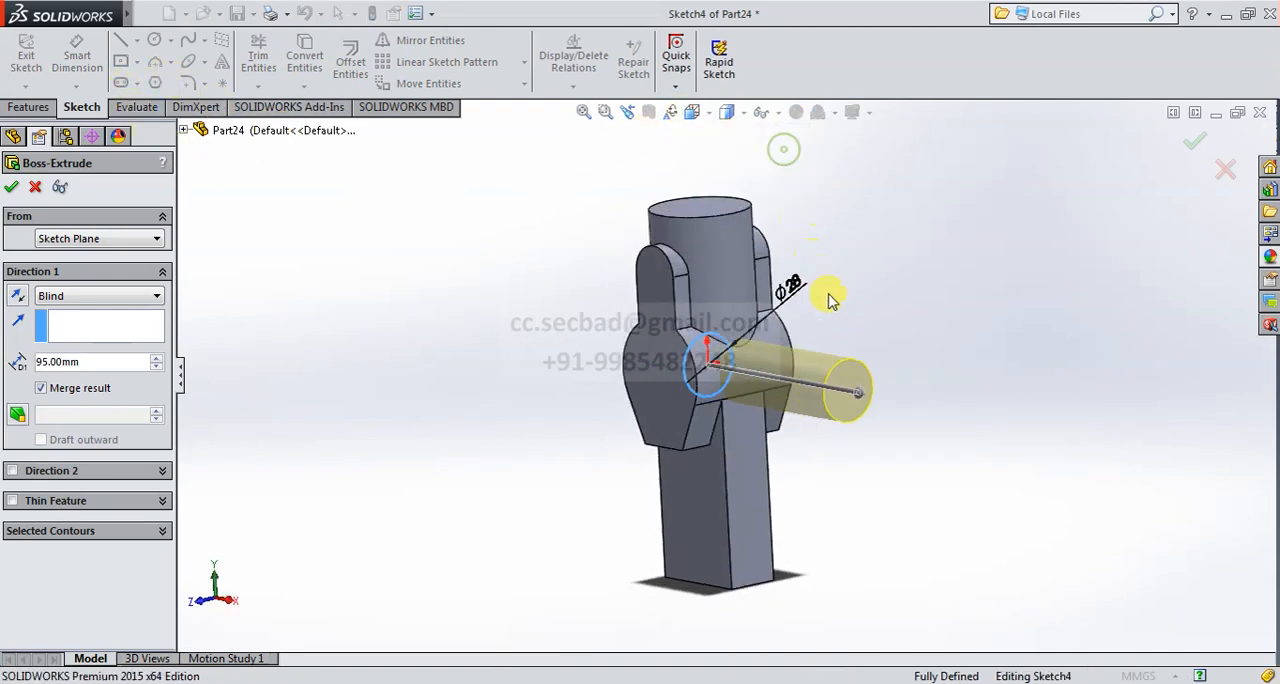
left_click(118, 300)
left_click(104, 379)
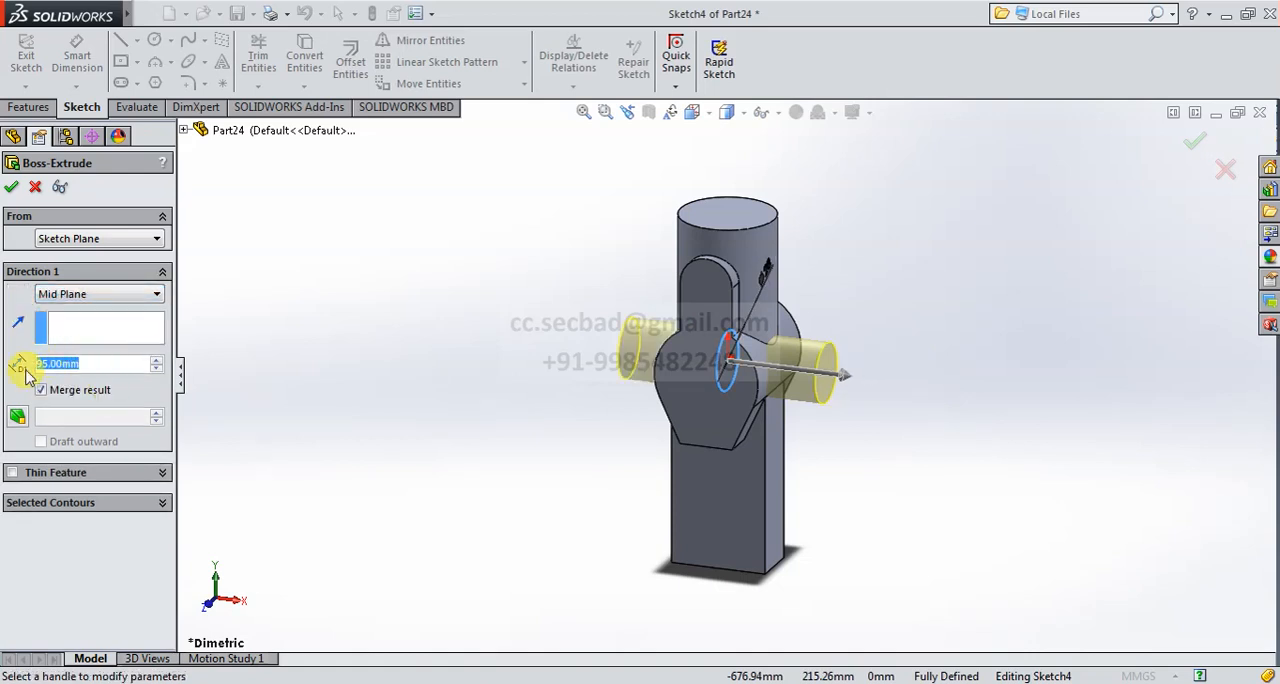
type("75")
key("Return")
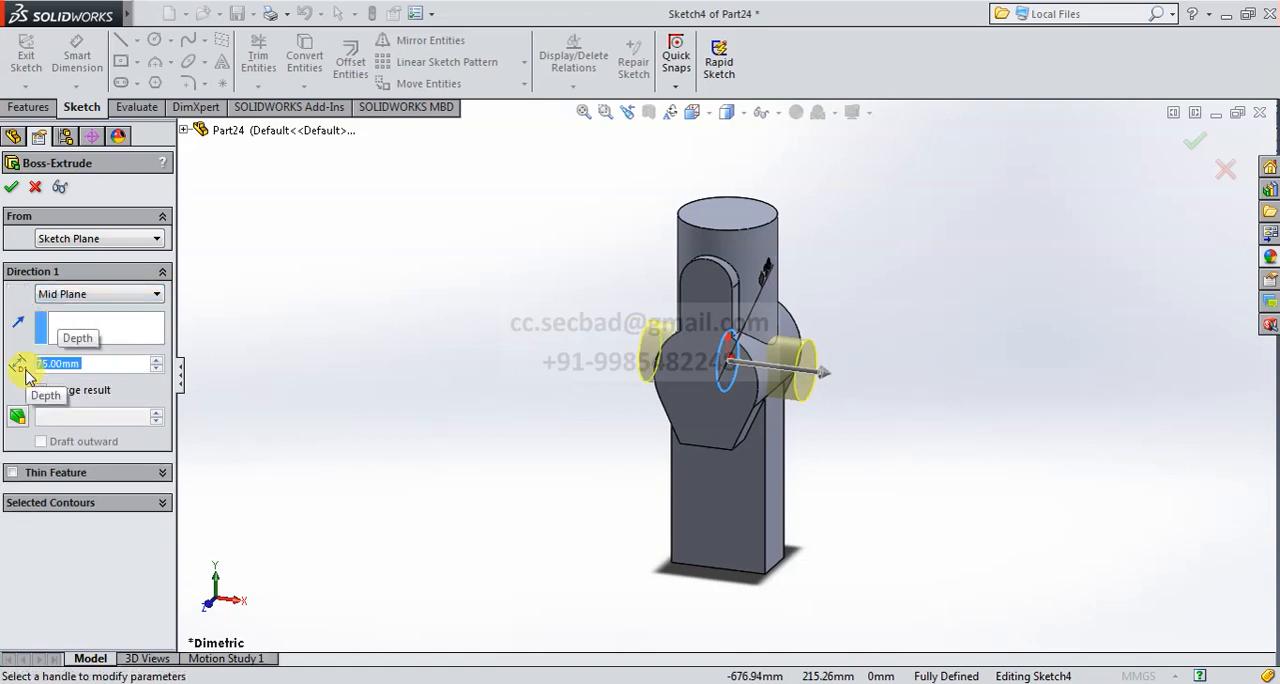
left_click(12, 187)
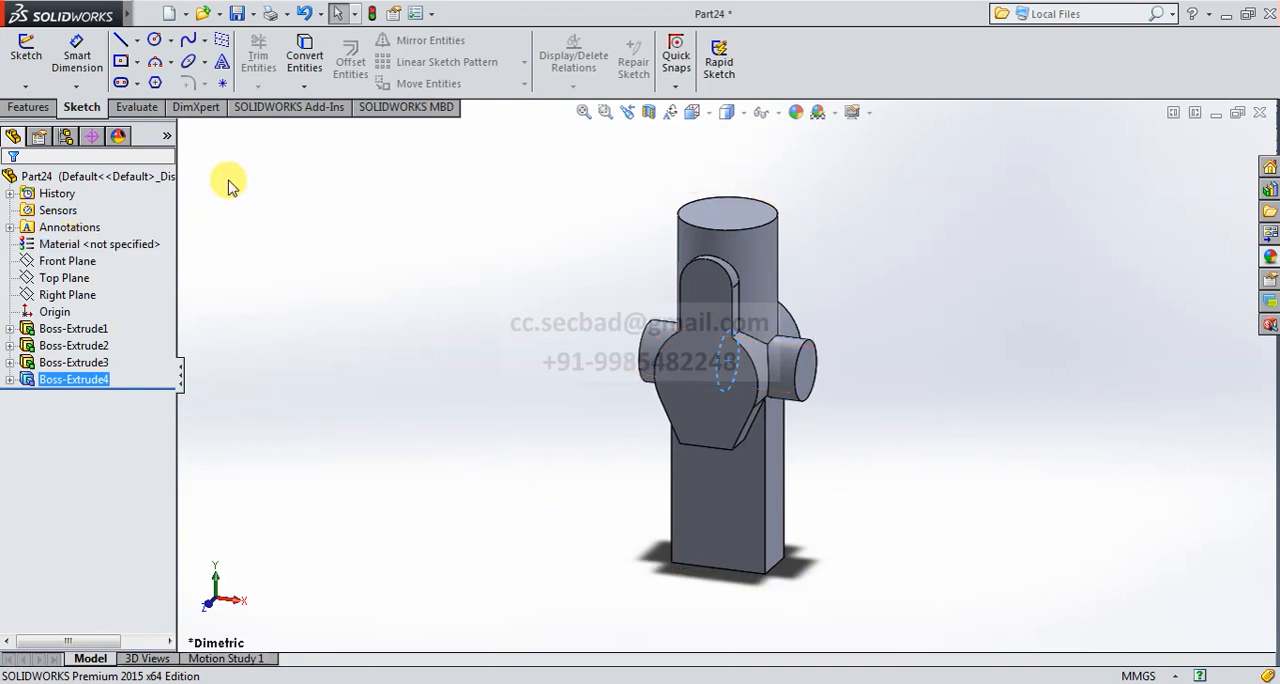
- Start a new extruded boss with its sketch on the Front Plane and view the lower end of the bar normal to the sketch
left_click(50, 108)
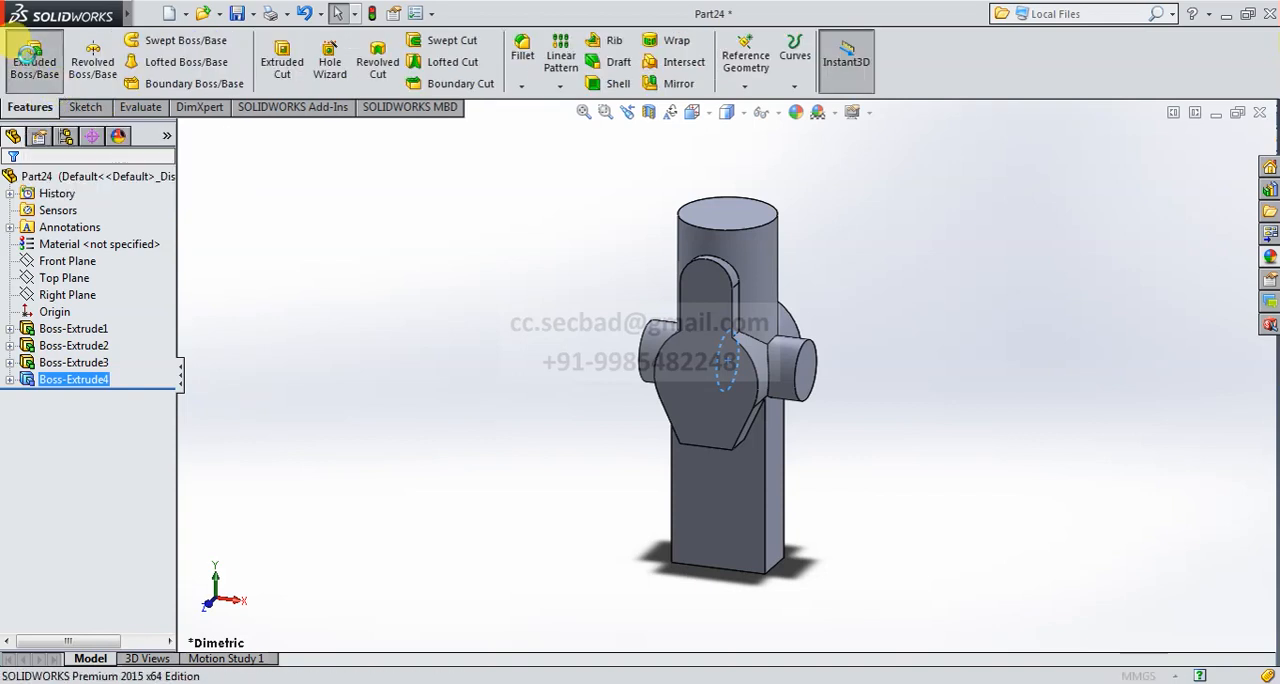
left_click(32, 62)
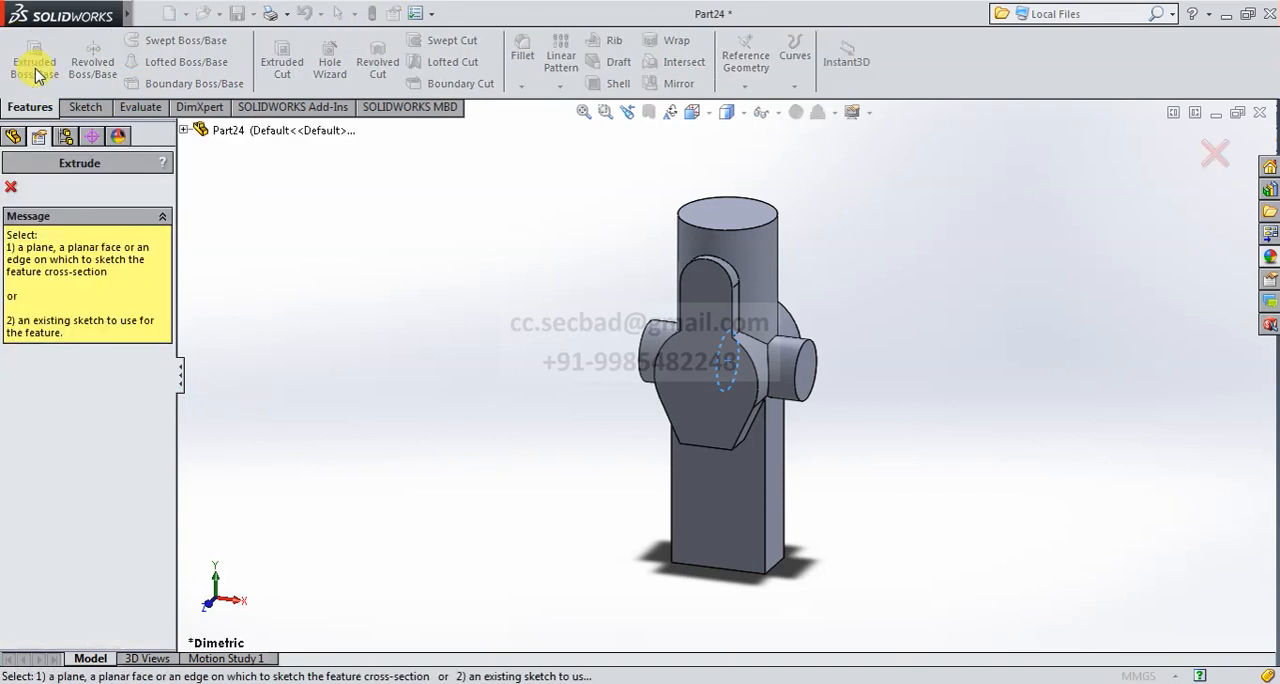
left_click(183, 130)
left_click(243, 216)
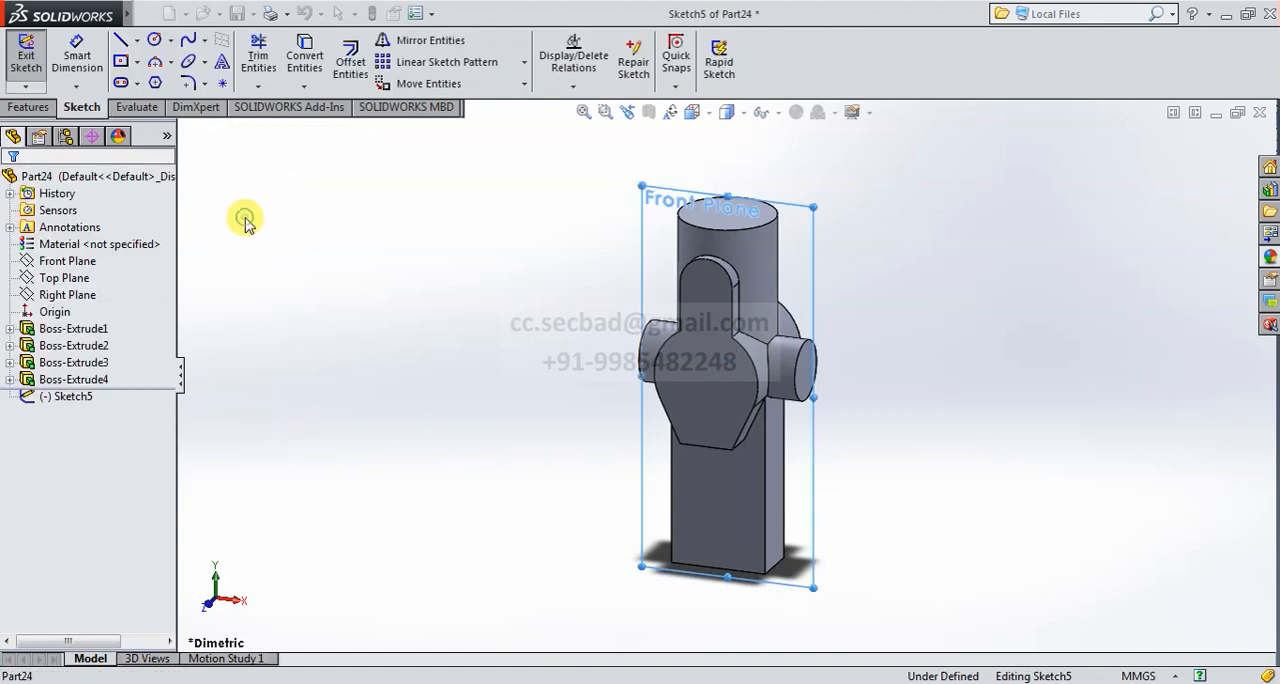
left_click(693, 113)
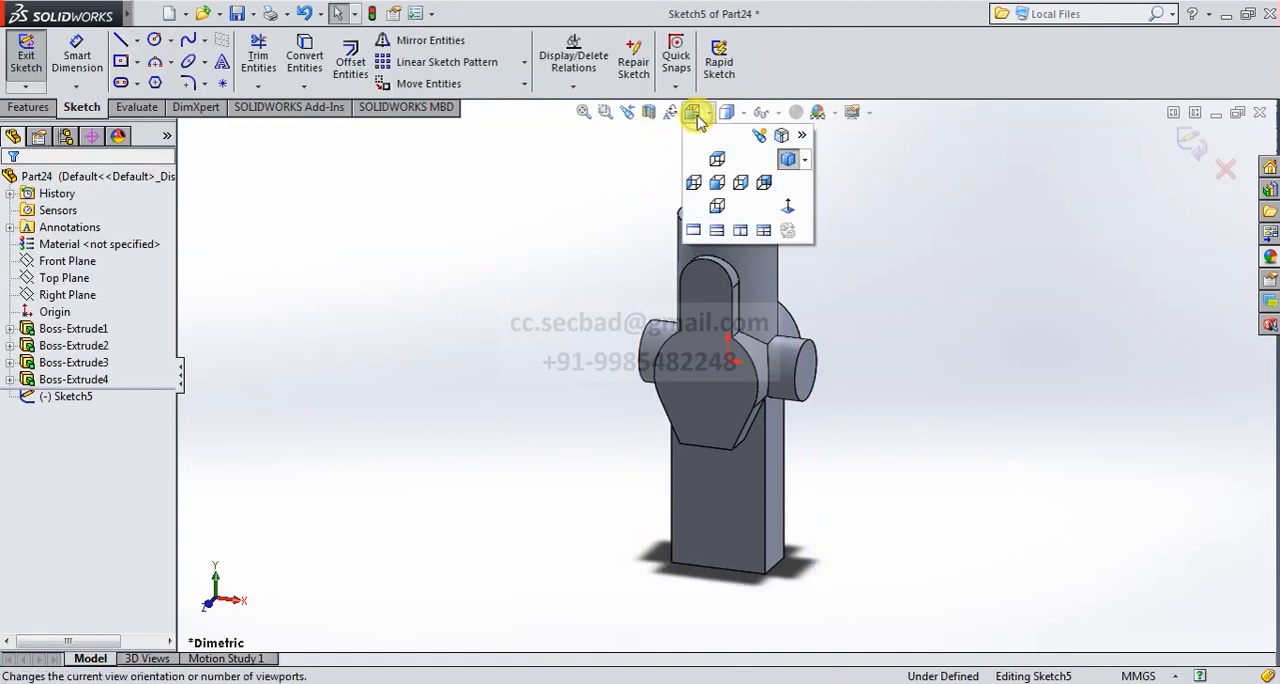
left_click(788, 207)
scroll(751, 644, "down", 3)
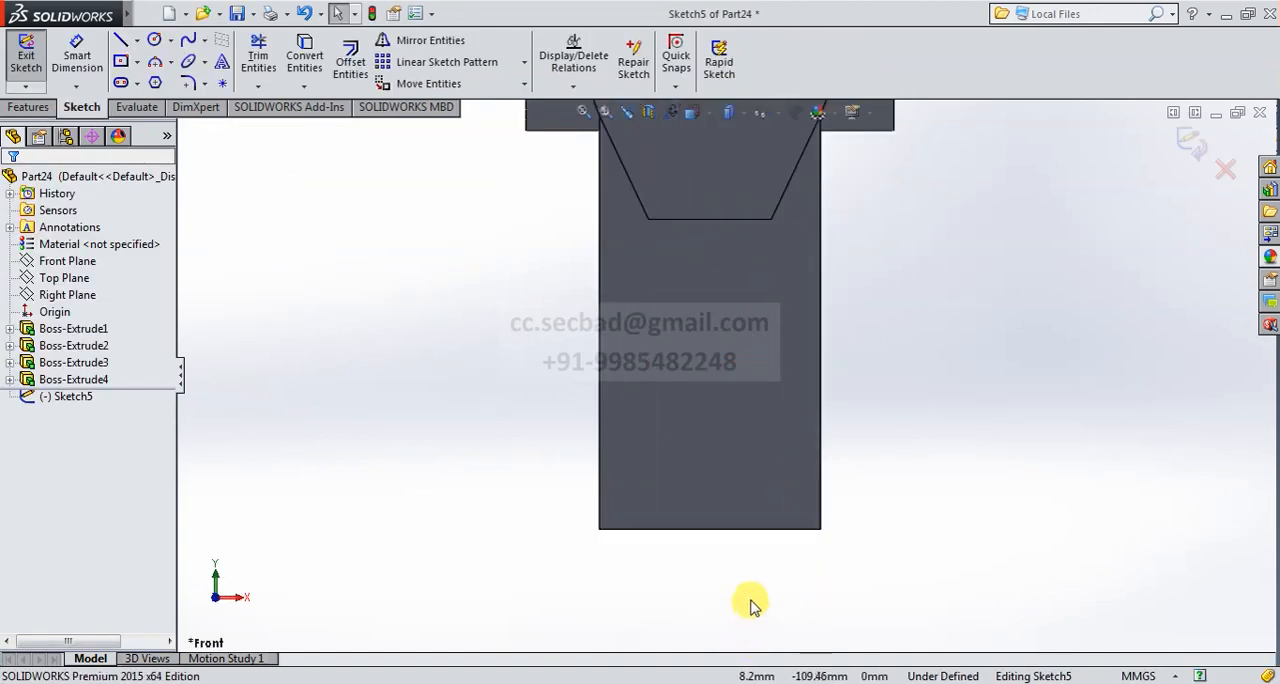
scroll(752, 602, "up", 3)
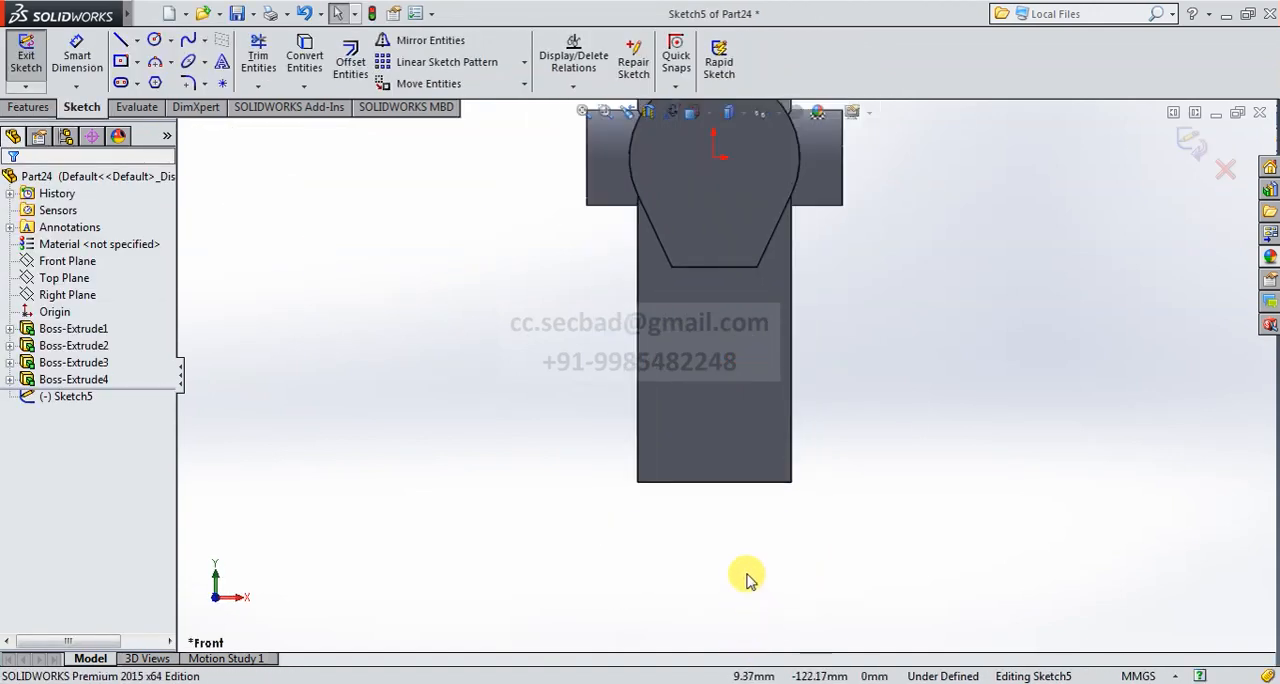
- Sketch a circle with a radius of about 41 mm centred on the midpoint of the bar's bottom edge
left_click(156, 41)
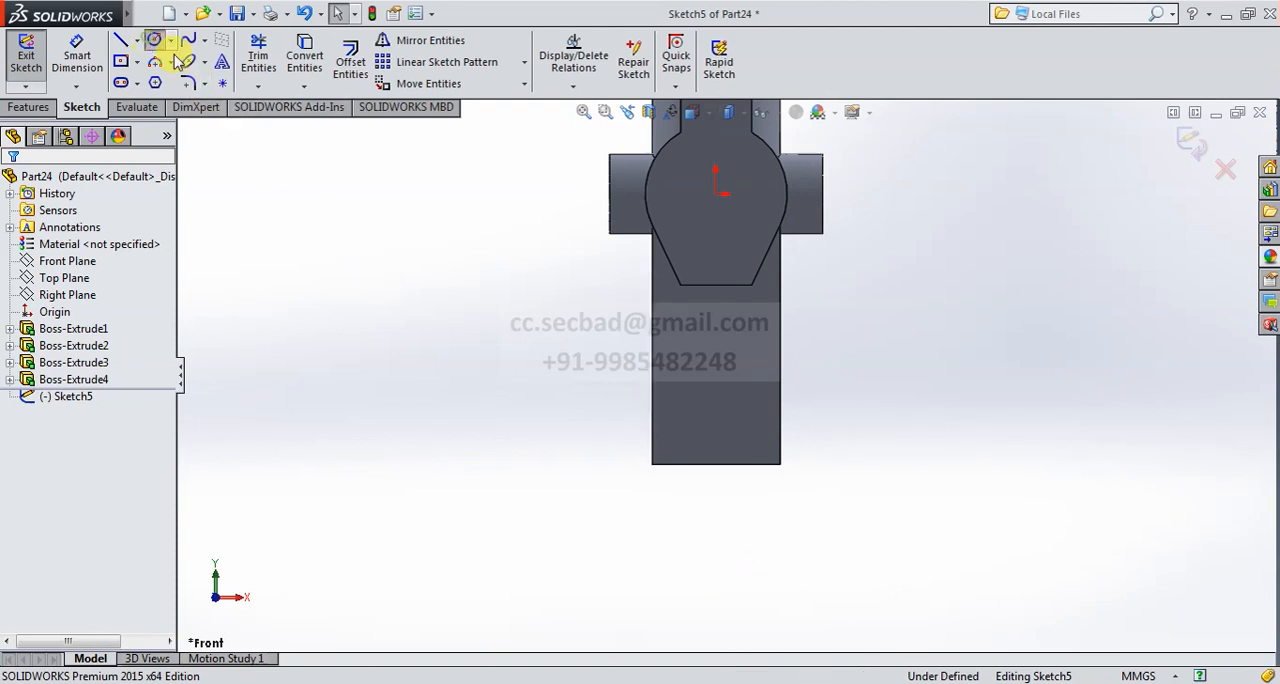
left_click(716, 464)
left_click(806, 534)
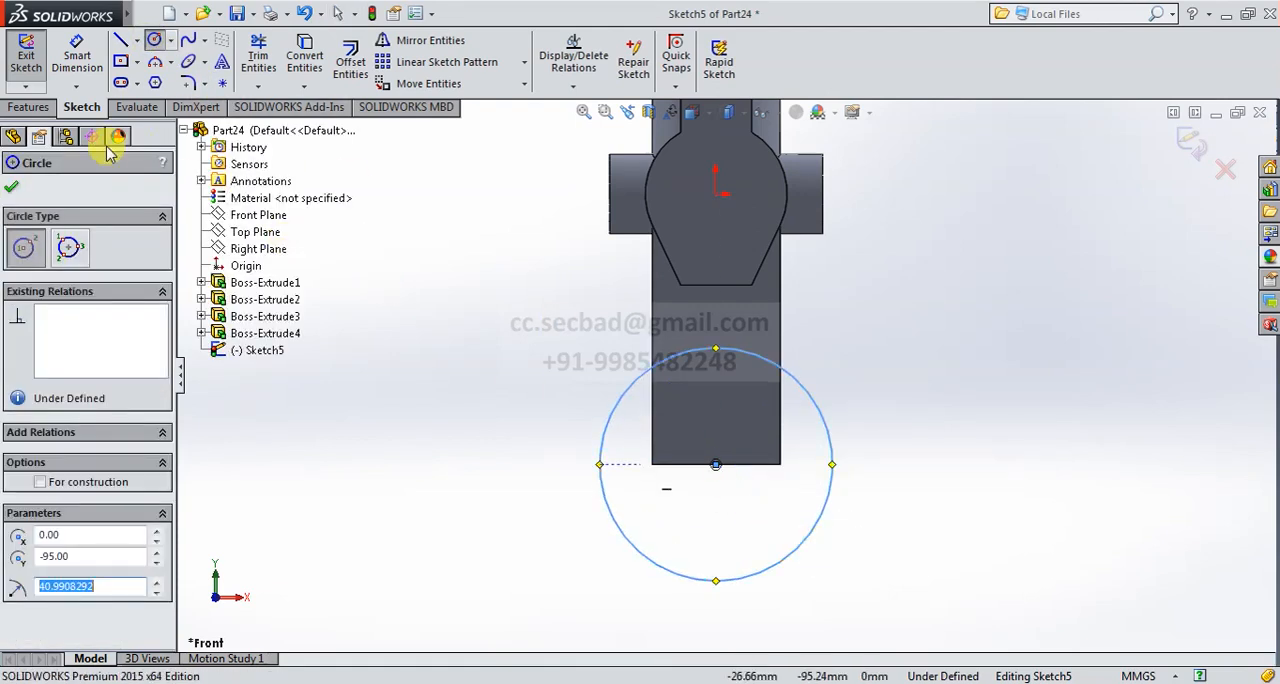
- Dimension the circle at the bar's lower end to a diameter of 65 mm
left_click(78, 54)
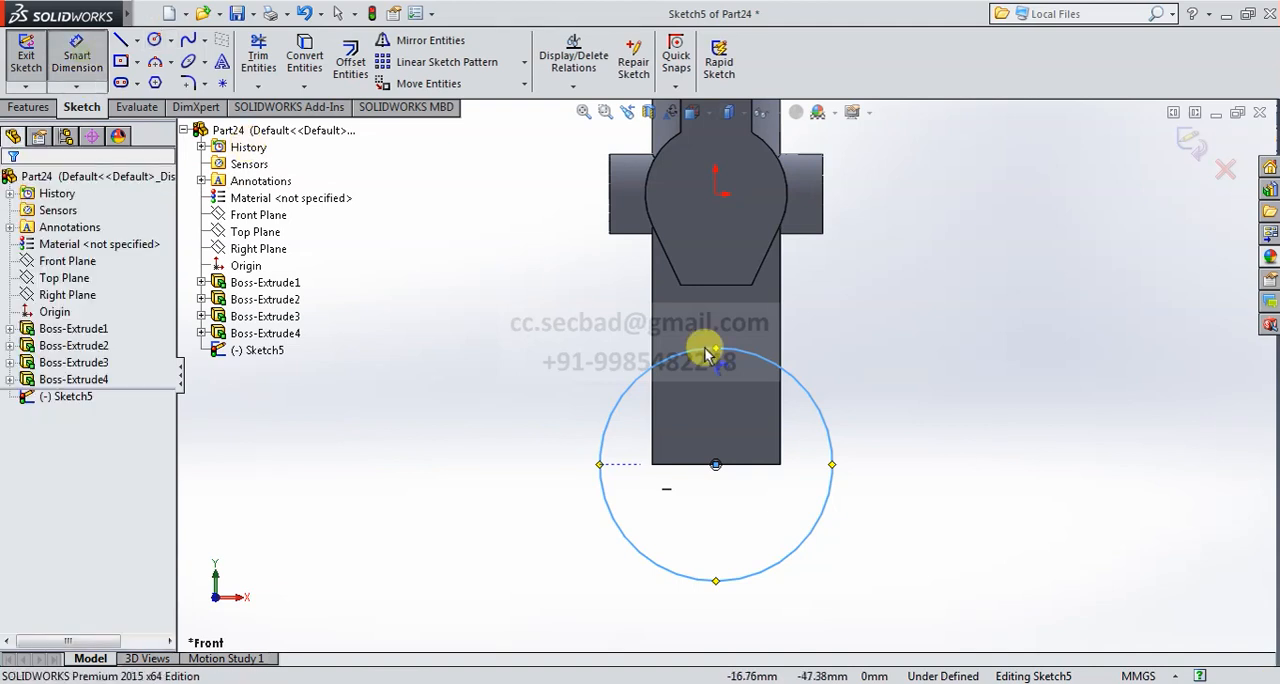
left_click(813, 400)
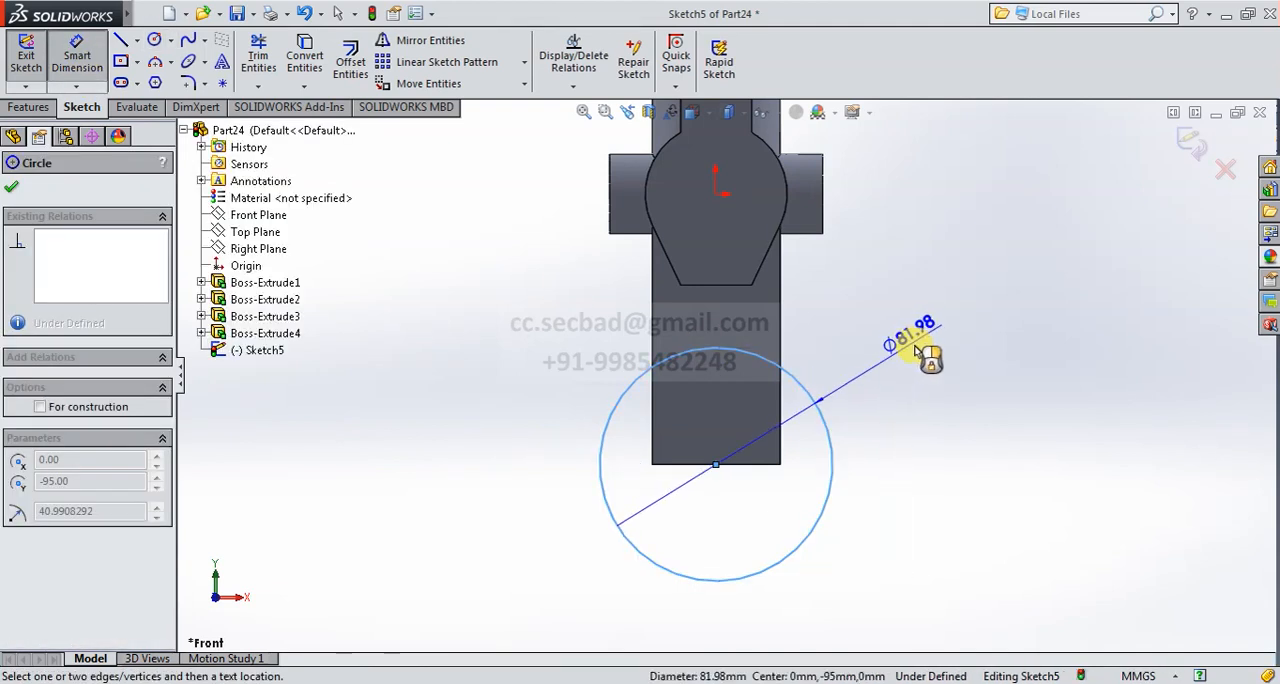
left_click(928, 412)
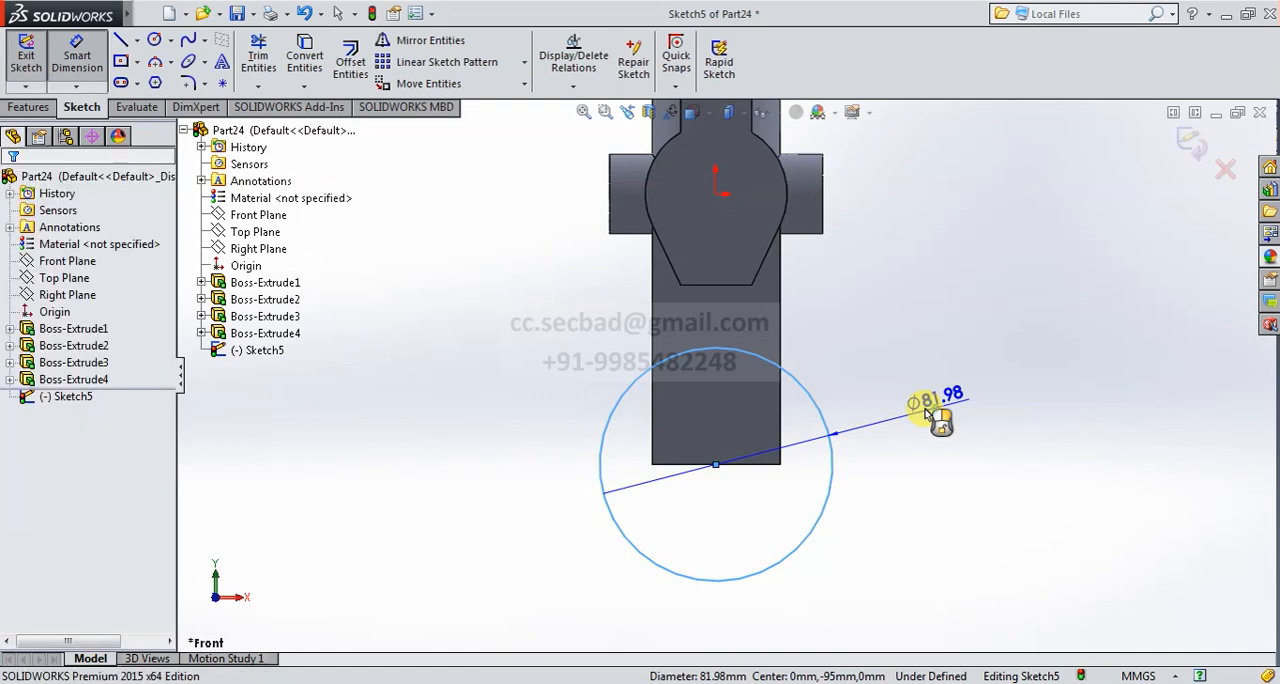
type("65839mm")
key("Return")
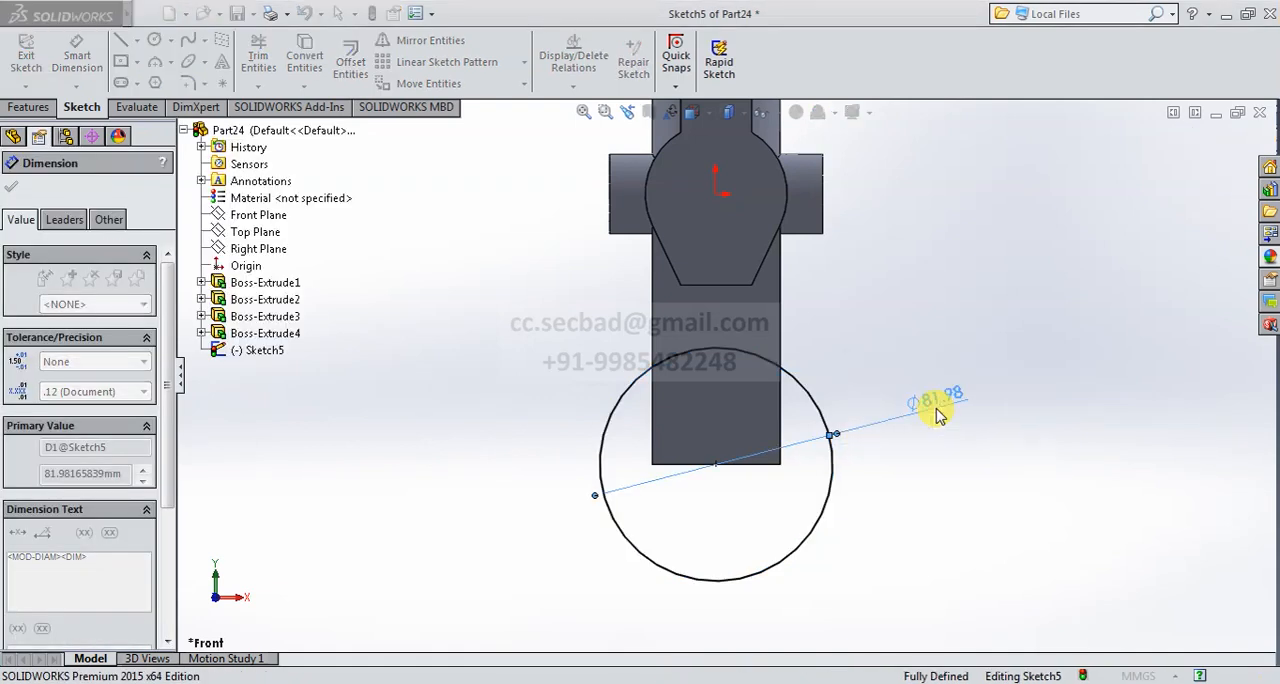
left_click(7, 185)
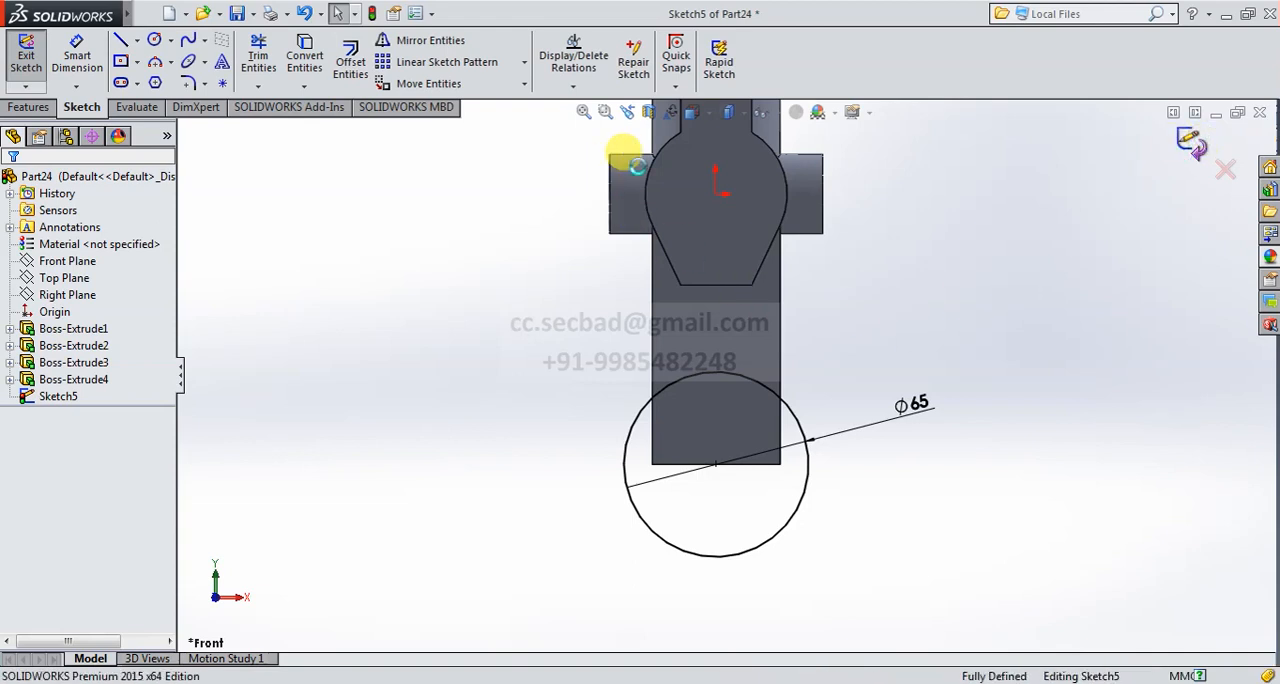
- Finish the 65 mm circle sketch and extrude it as a Mid Plane boss with a depth of 35 mm
left_click(697, 115)
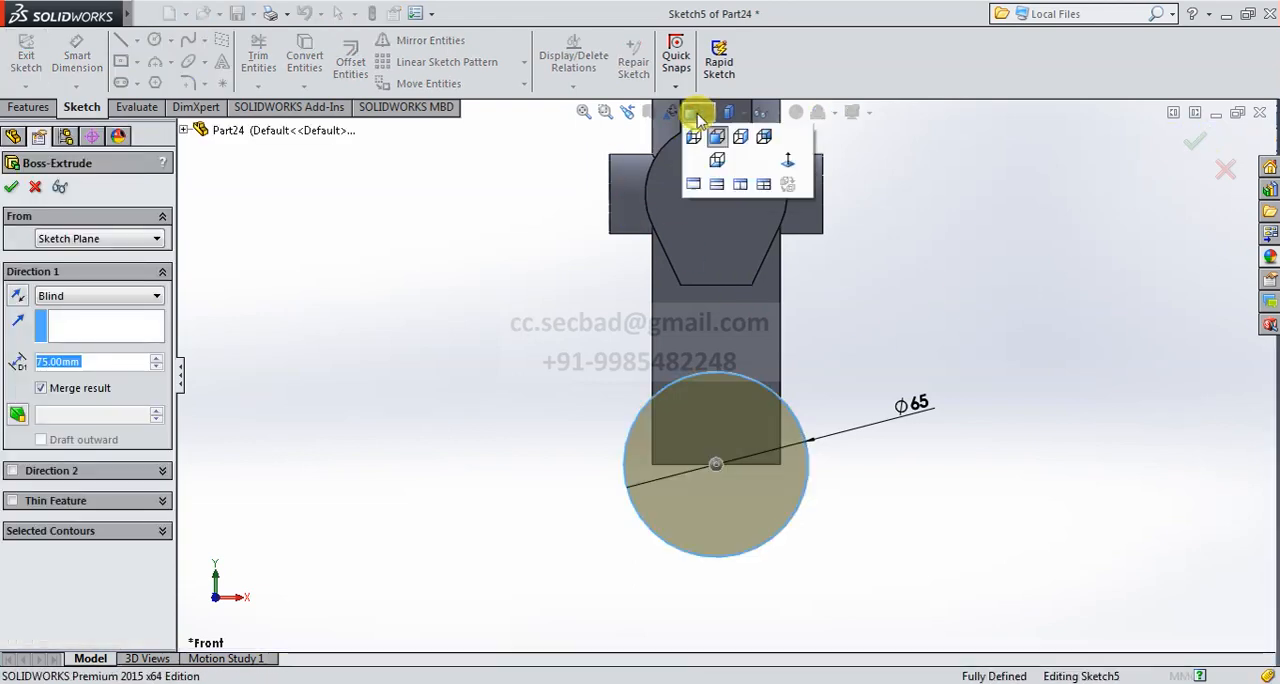
left_click(785, 158)
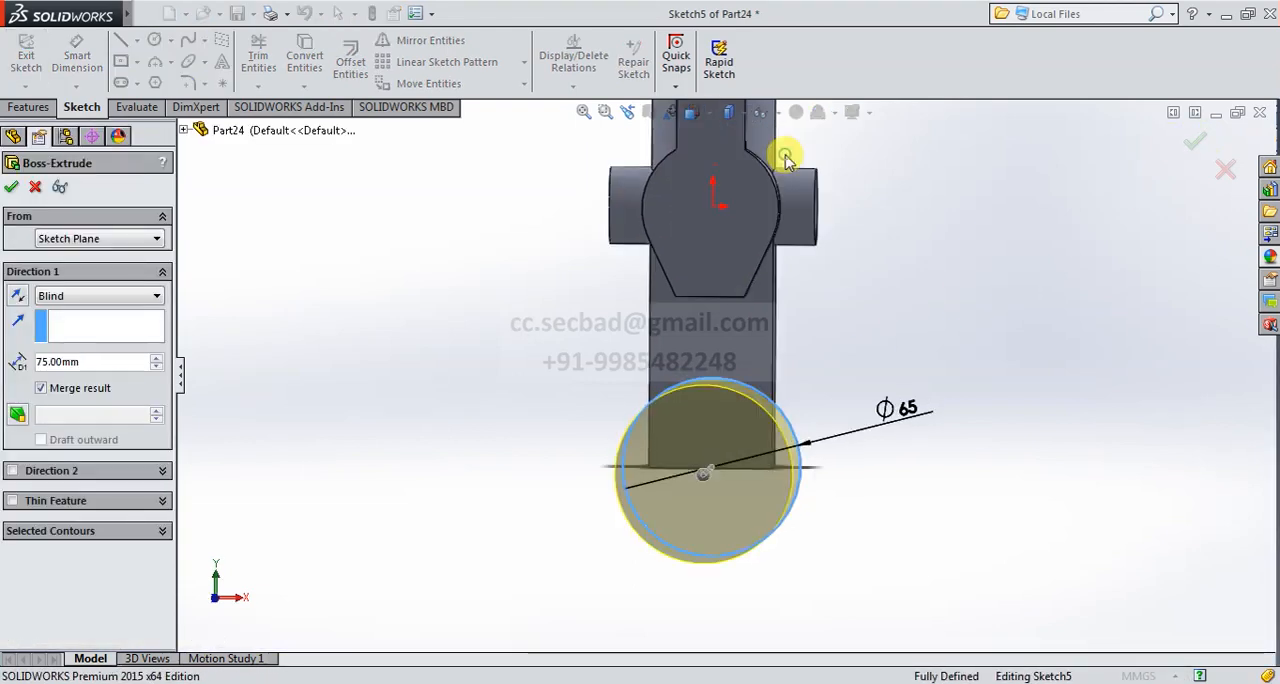
left_click(108, 296)
left_click(112, 386)
double_click(96, 364)
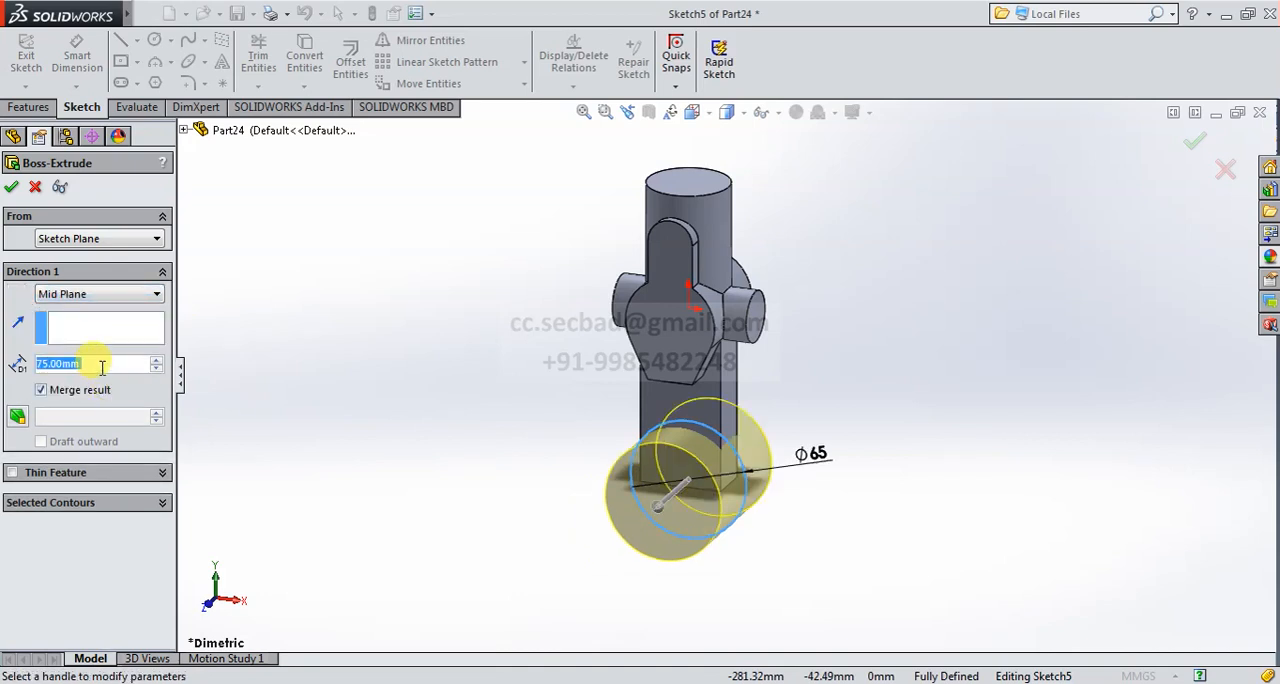
type("35")
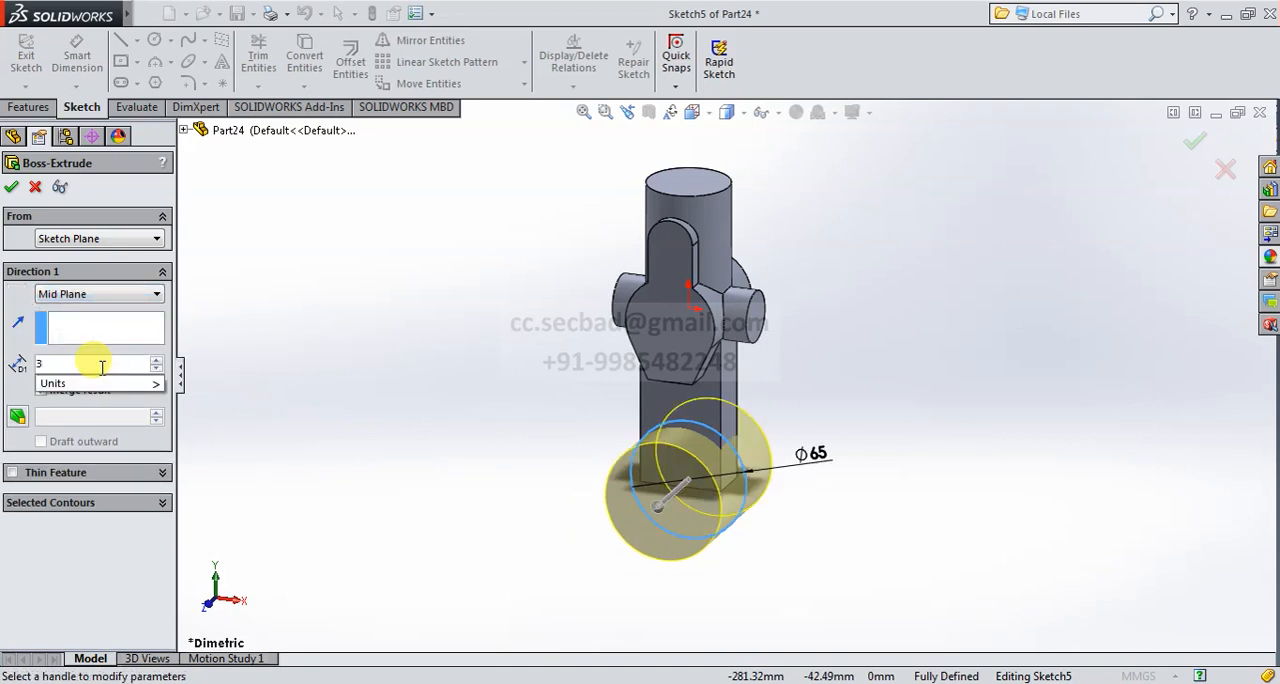
key("Return")
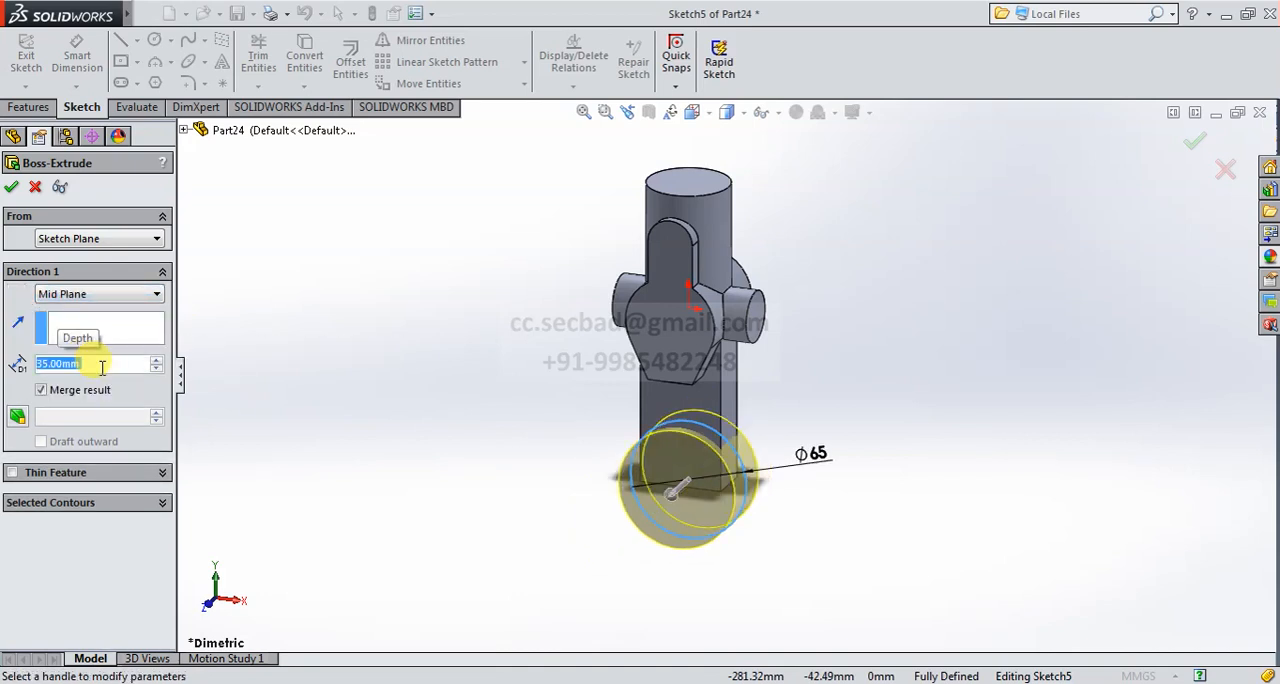
left_click(11, 188)
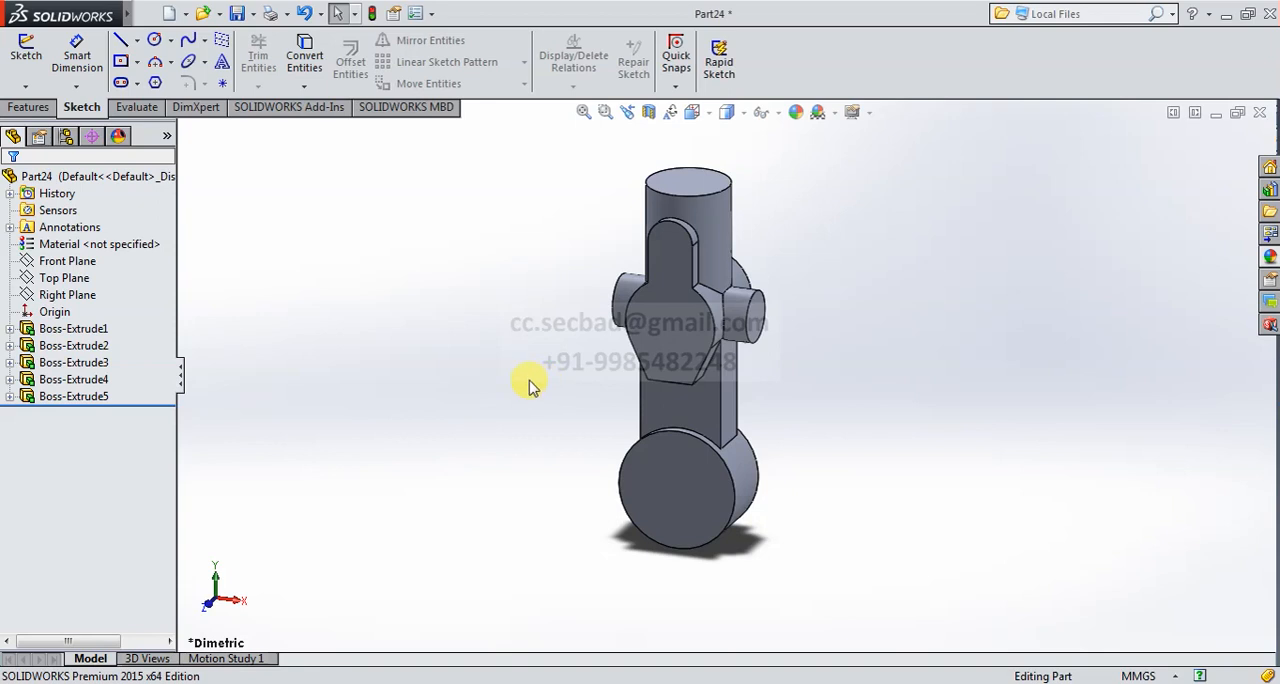
- Start an extruded cut with its sketch on the front face of the central profile and view that face straight on
left_click(26, 106)
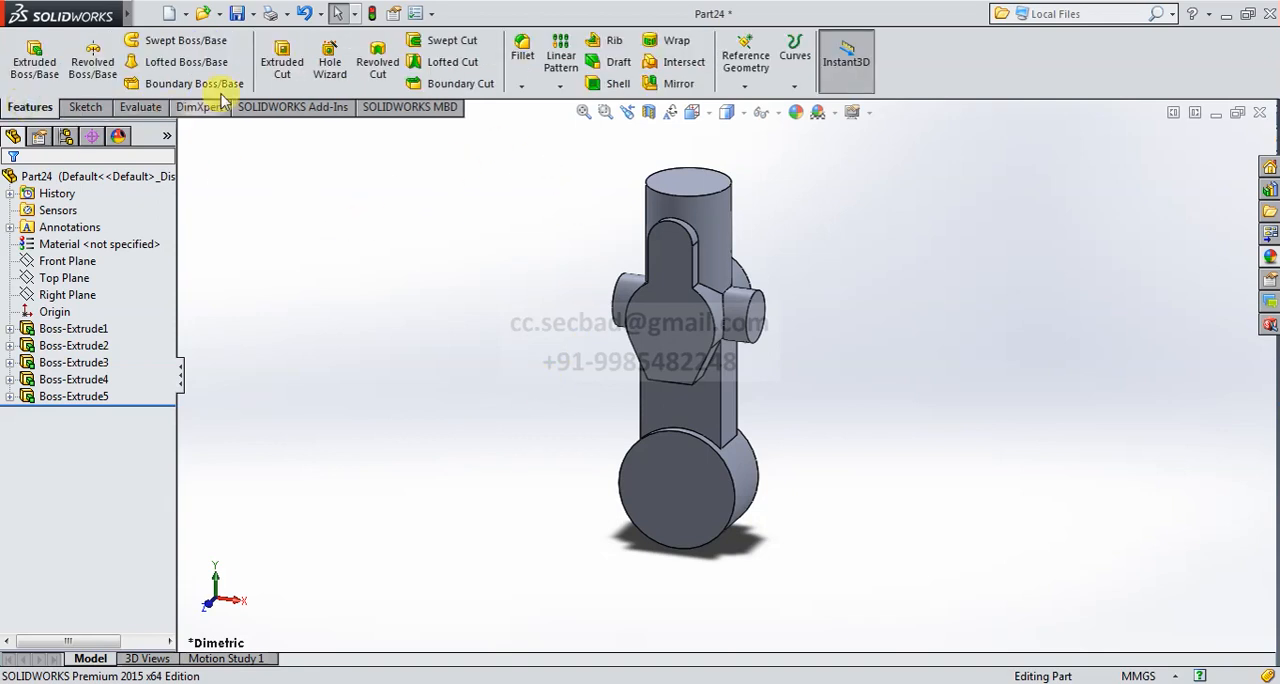
left_click(284, 55)
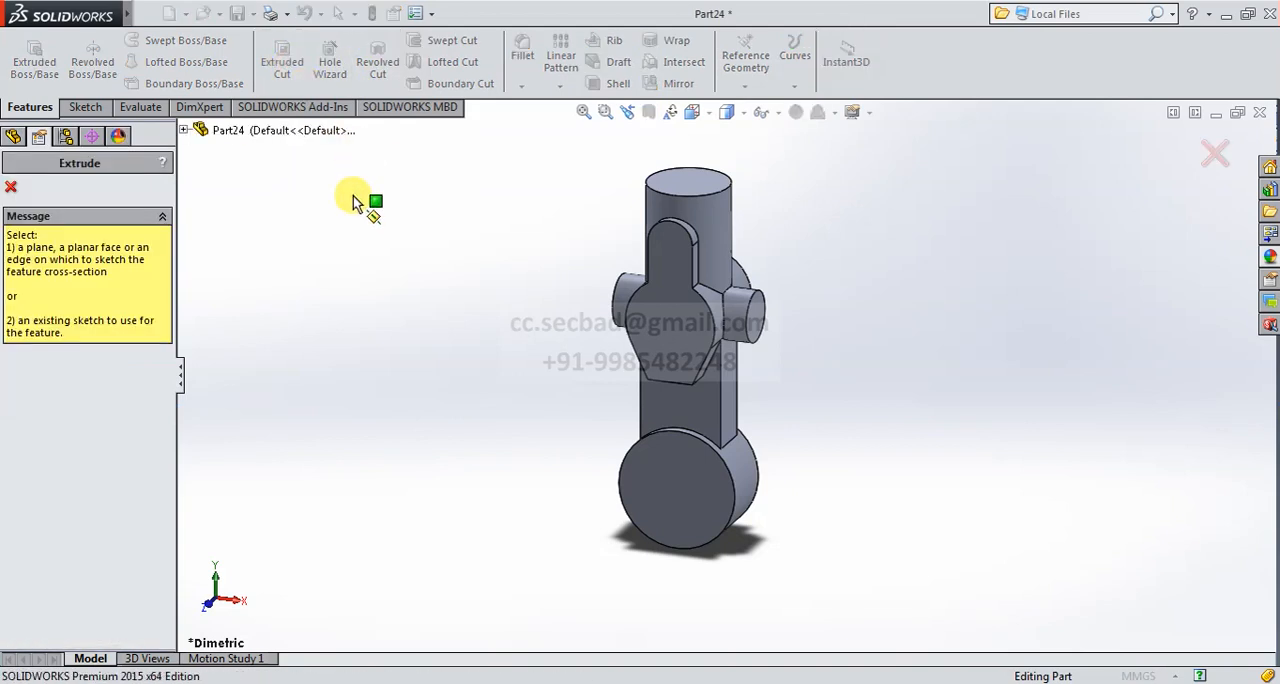
left_click(665, 318)
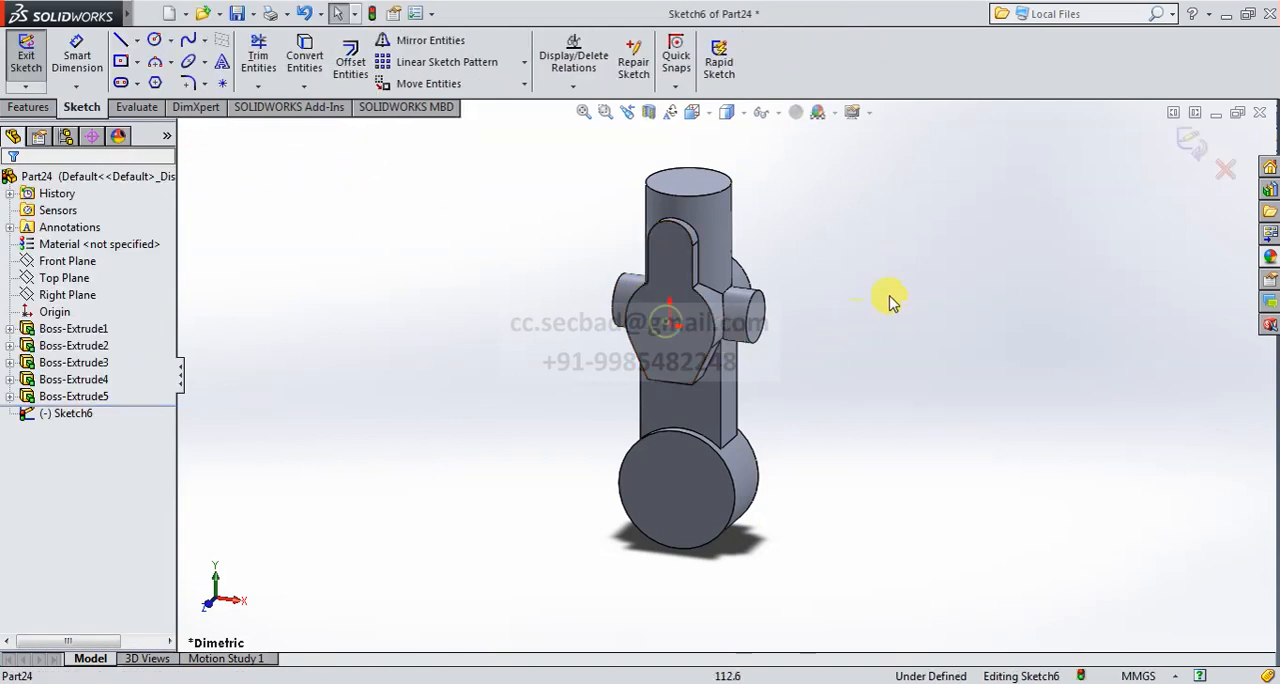
left_click(692, 112)
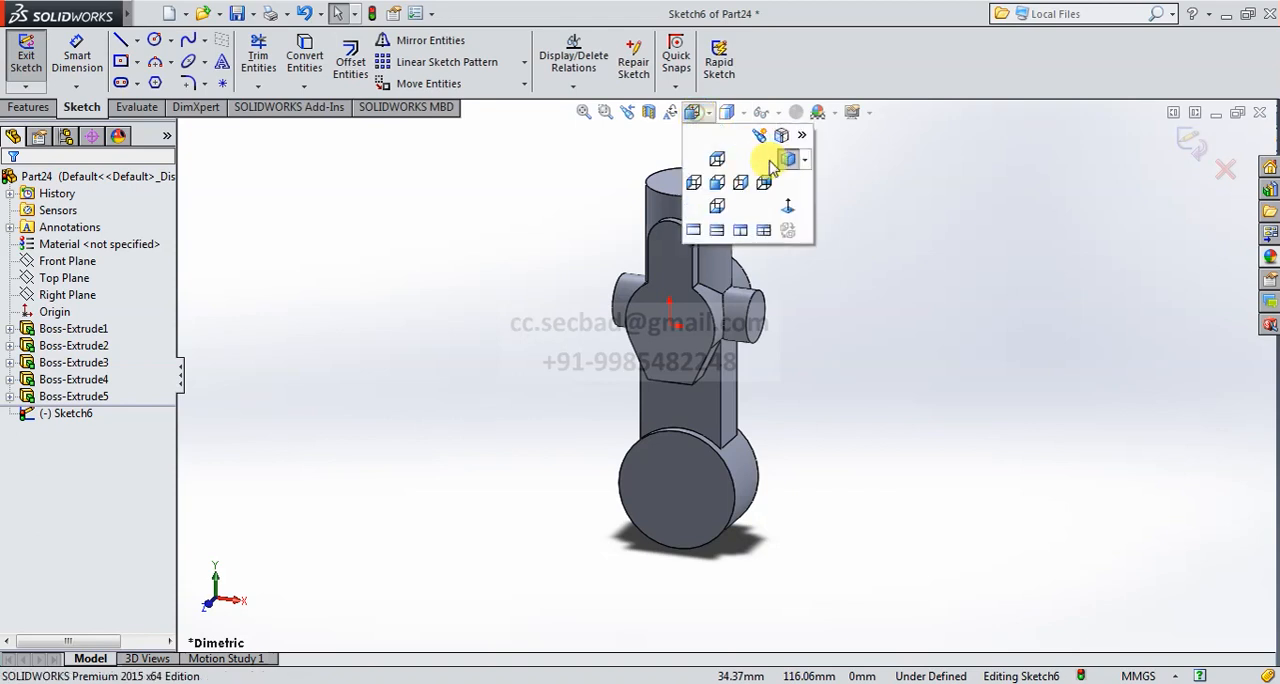
left_click(790, 203)
scroll(848, 278, "down", 2)
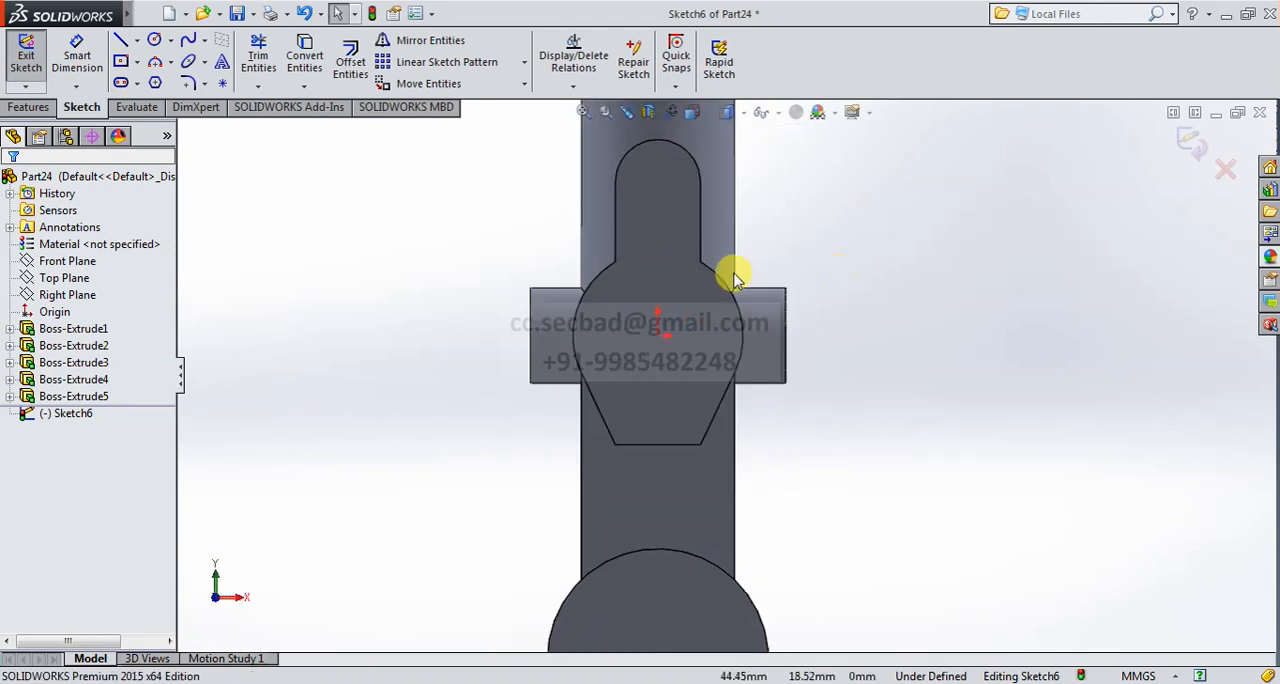
- Sketch a circle with a radius of about 15.6 mm centred on the origin of the central profile's front face
scroll(693, 305, "down", 1)
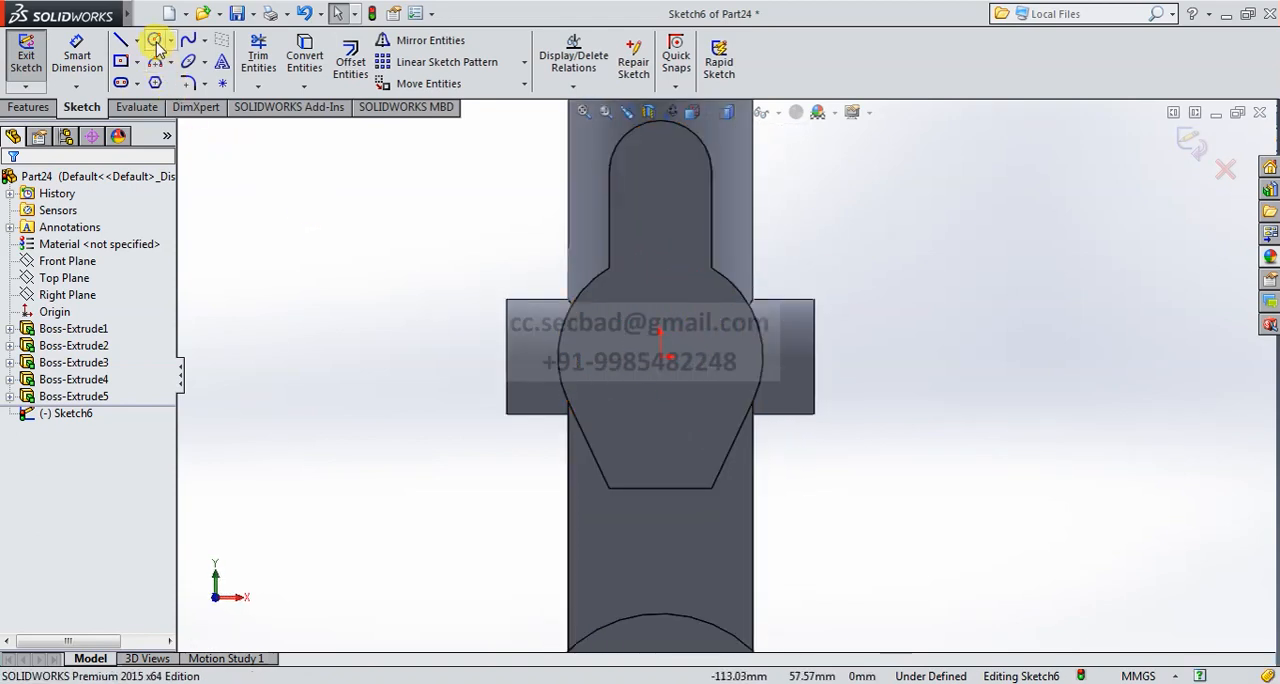
left_click(660, 355)
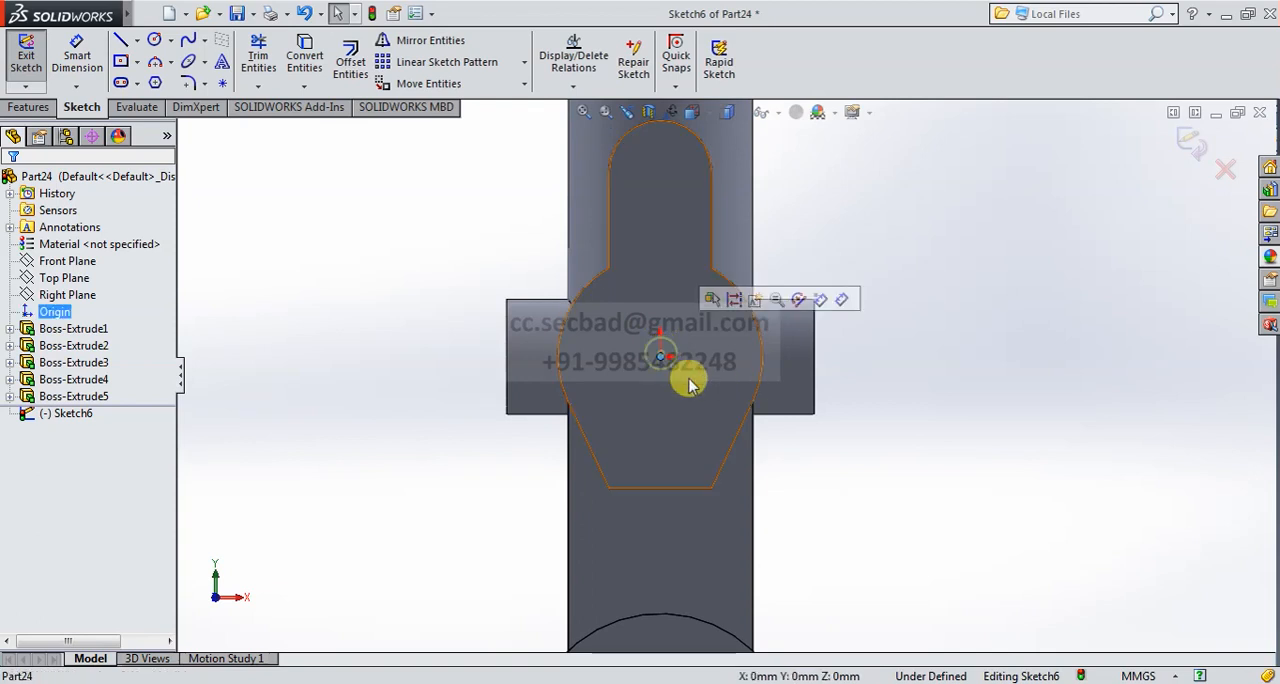
left_click(290, 233)
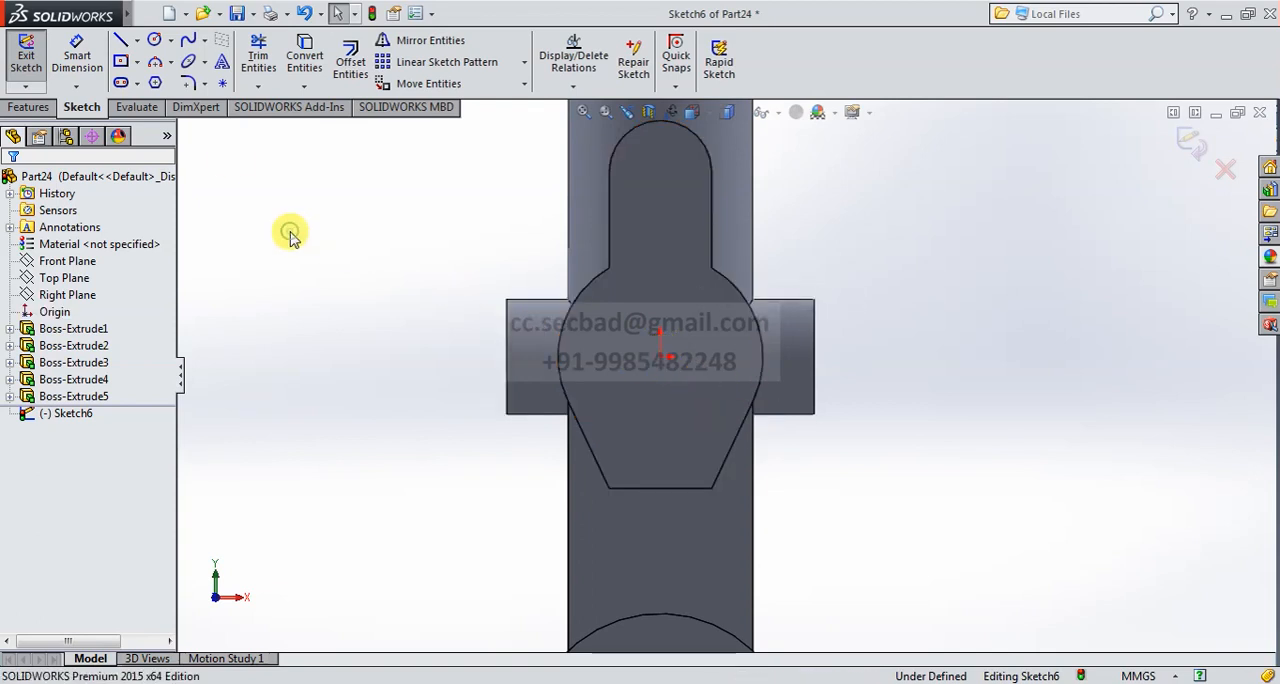
left_click(156, 42)
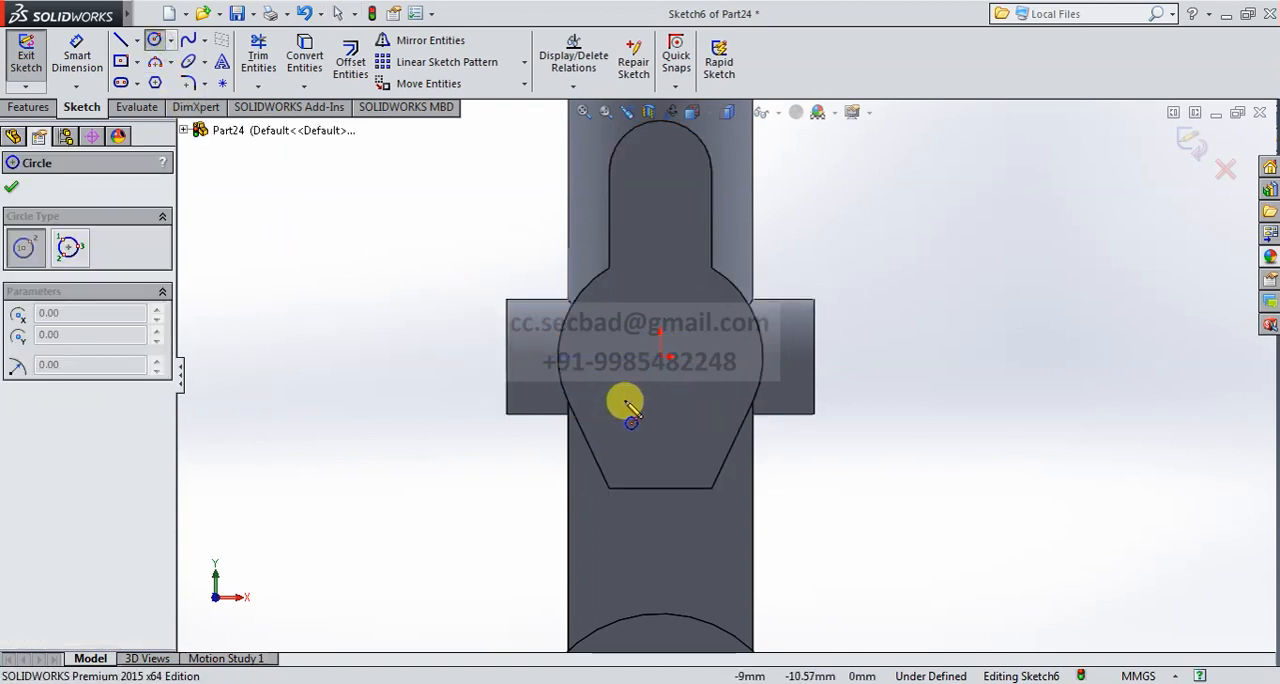
left_click(660, 356)
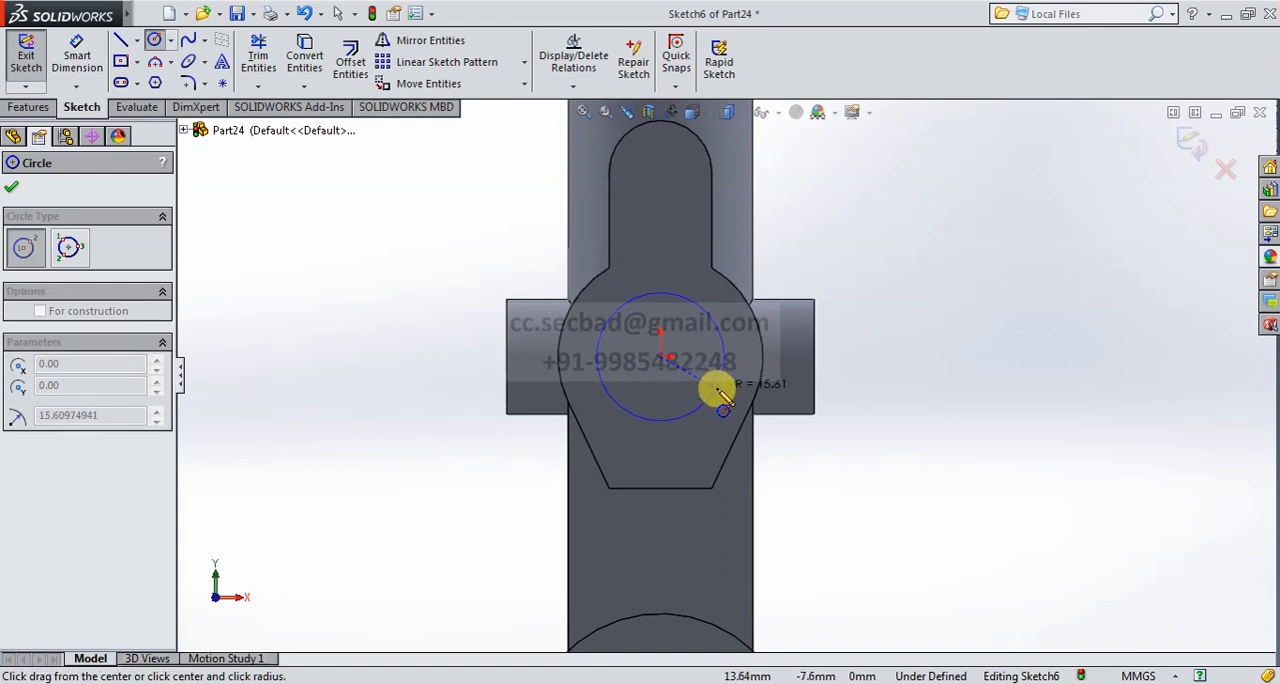
left_click(716, 390)
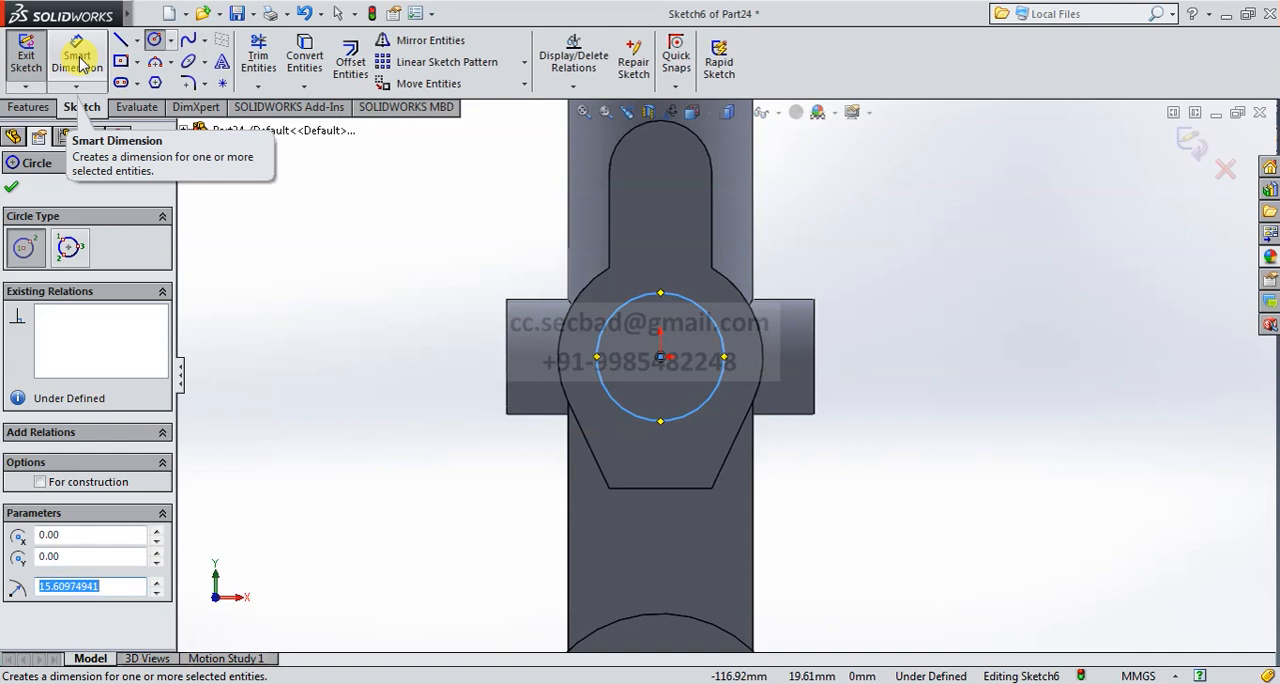
- Dimension the circle at the origin to a diameter of 35 mm
left_click(78, 58)
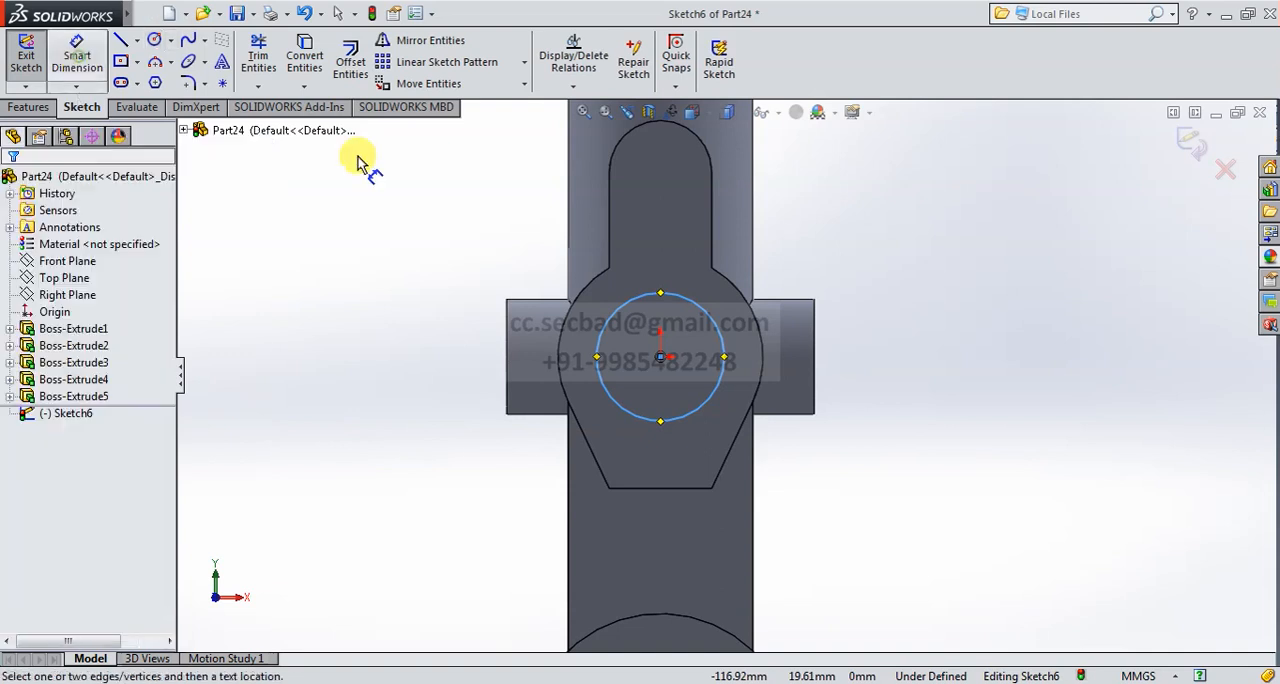
left_click(709, 319)
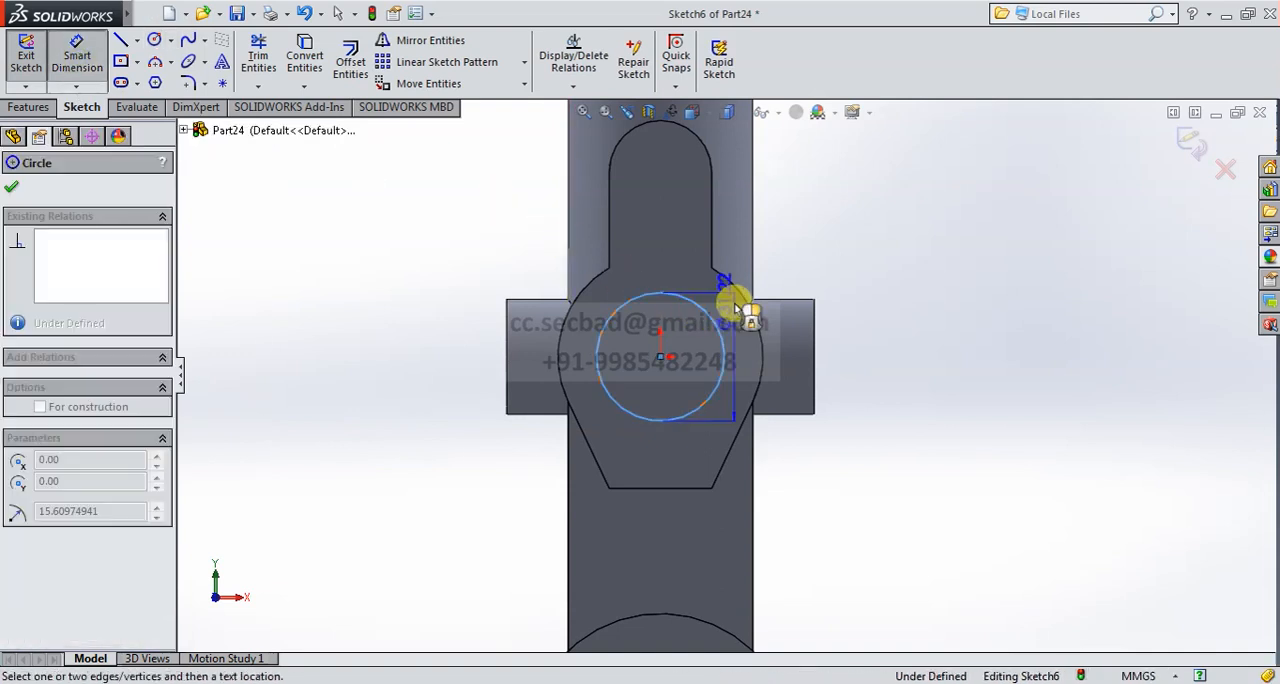
left_click(818, 267)
type("35")
key("Return")
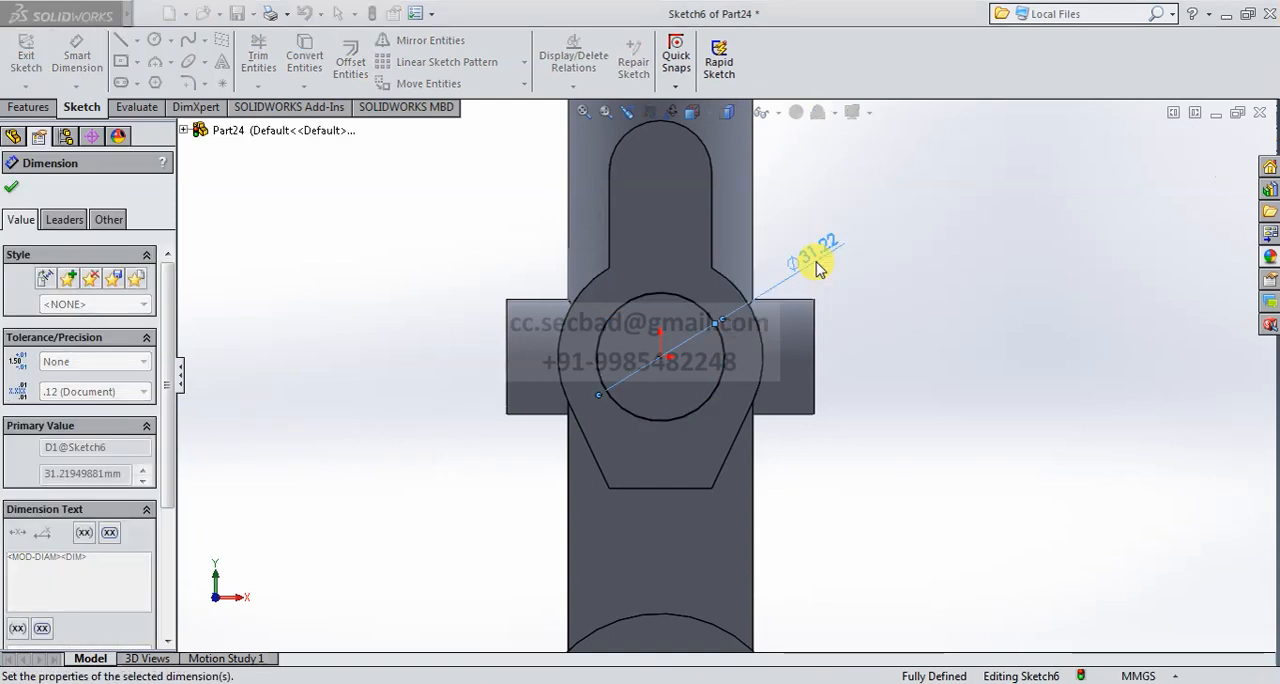
- Draw a vertical centerline about 24.5 mm long from the origin down past the circle's lower edge
left_click(137, 40)
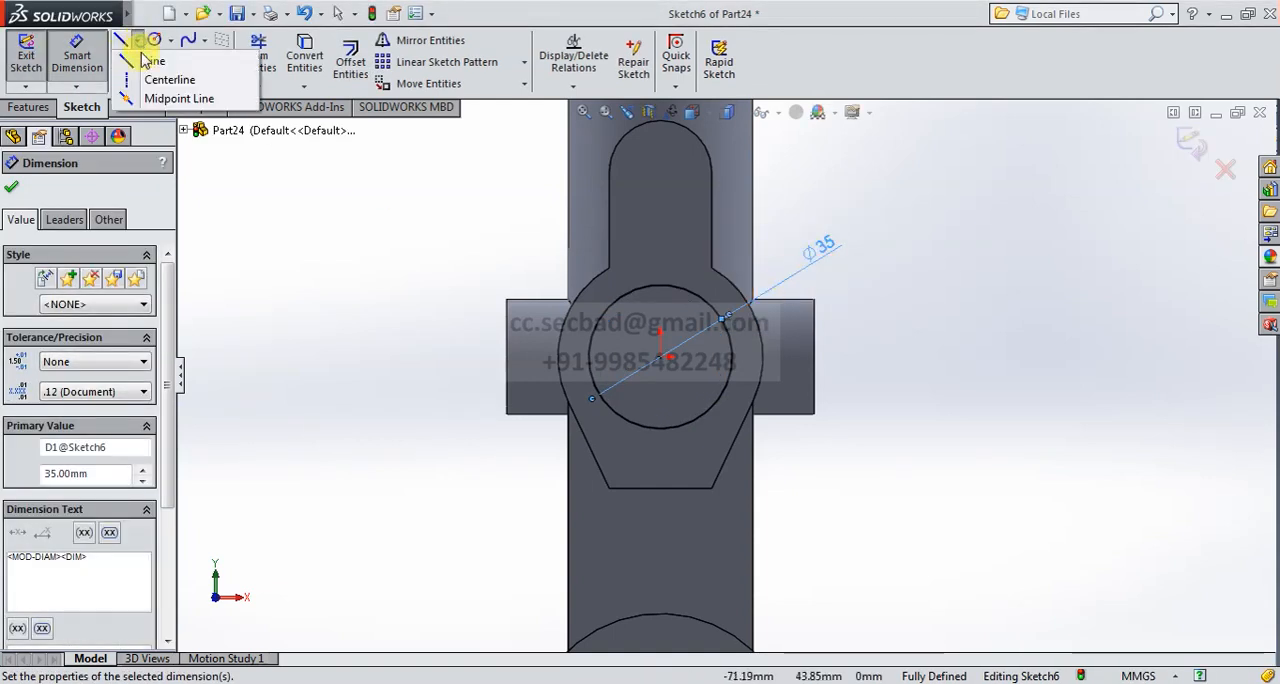
left_click(162, 80)
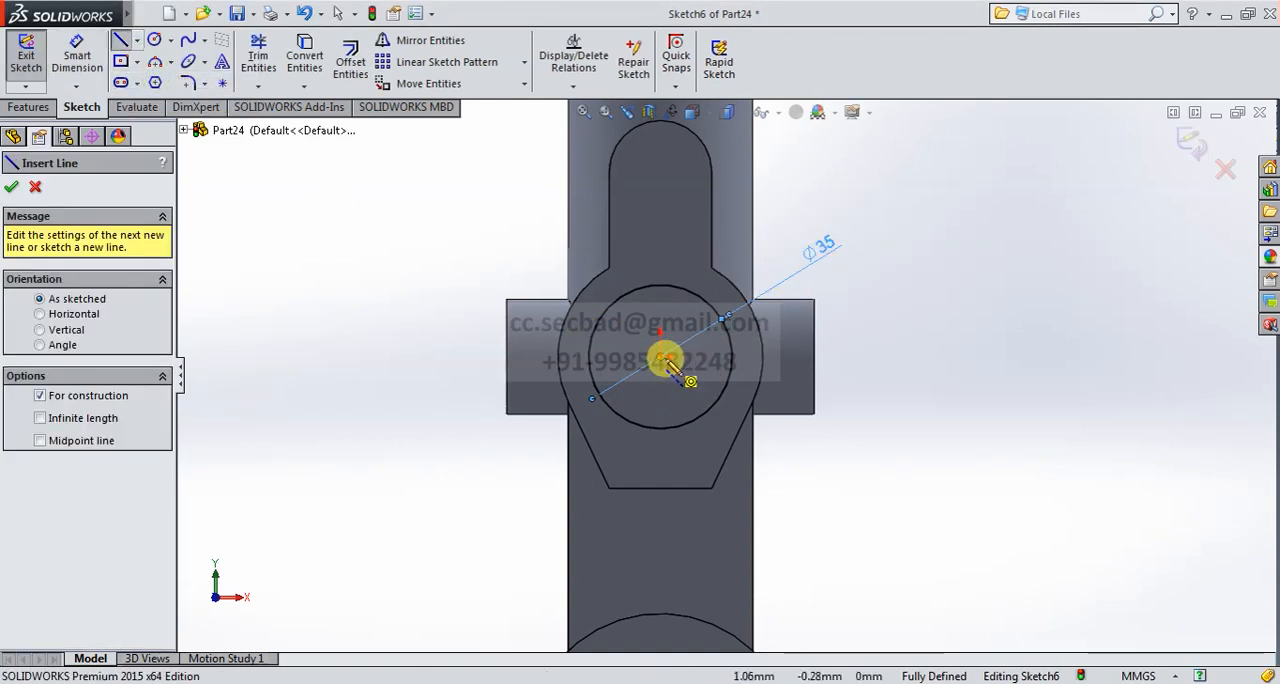
left_click_drag(660, 356, 660, 457)
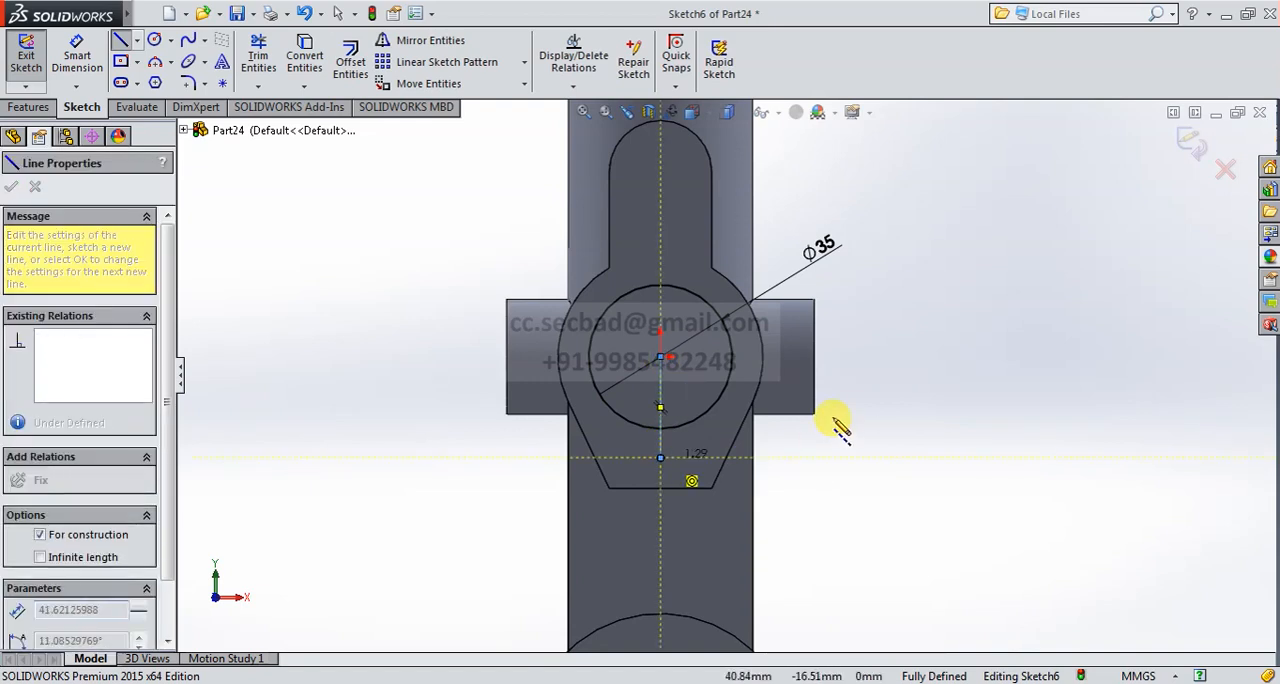
right_click(836, 415)
left_click(868, 423)
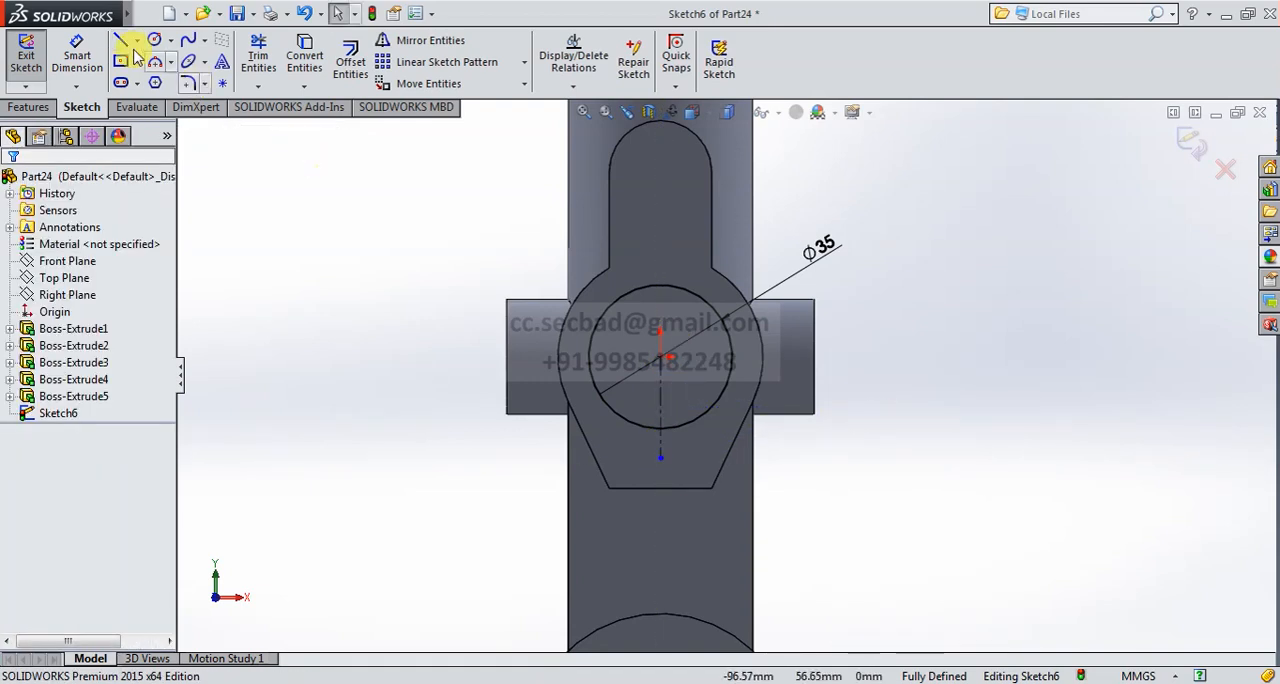
- Dimension the vertical centerline's length to 23.5 mm
left_click(661, 398)
left_click(878, 400)
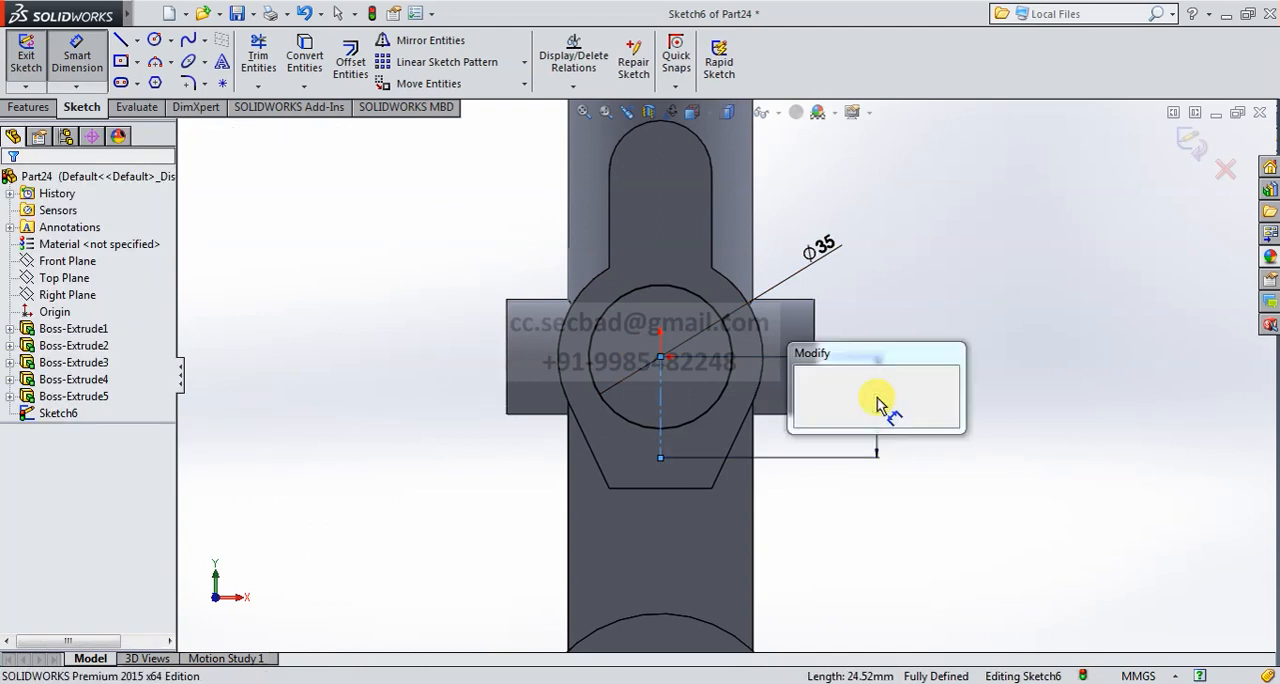
type("23.5")
key("Return")
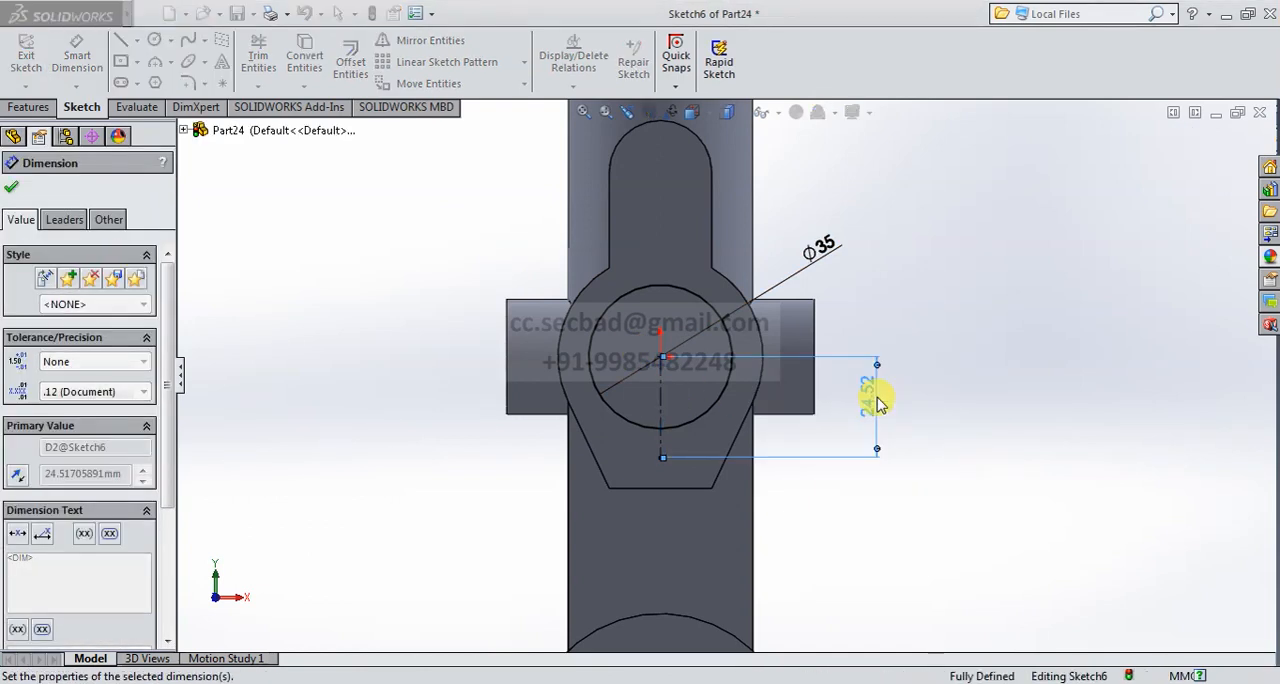
- Sketch a horizontal midpoint line about 17.3 mm long centred on the lower end of the vertical centerline
left_click(136, 41)
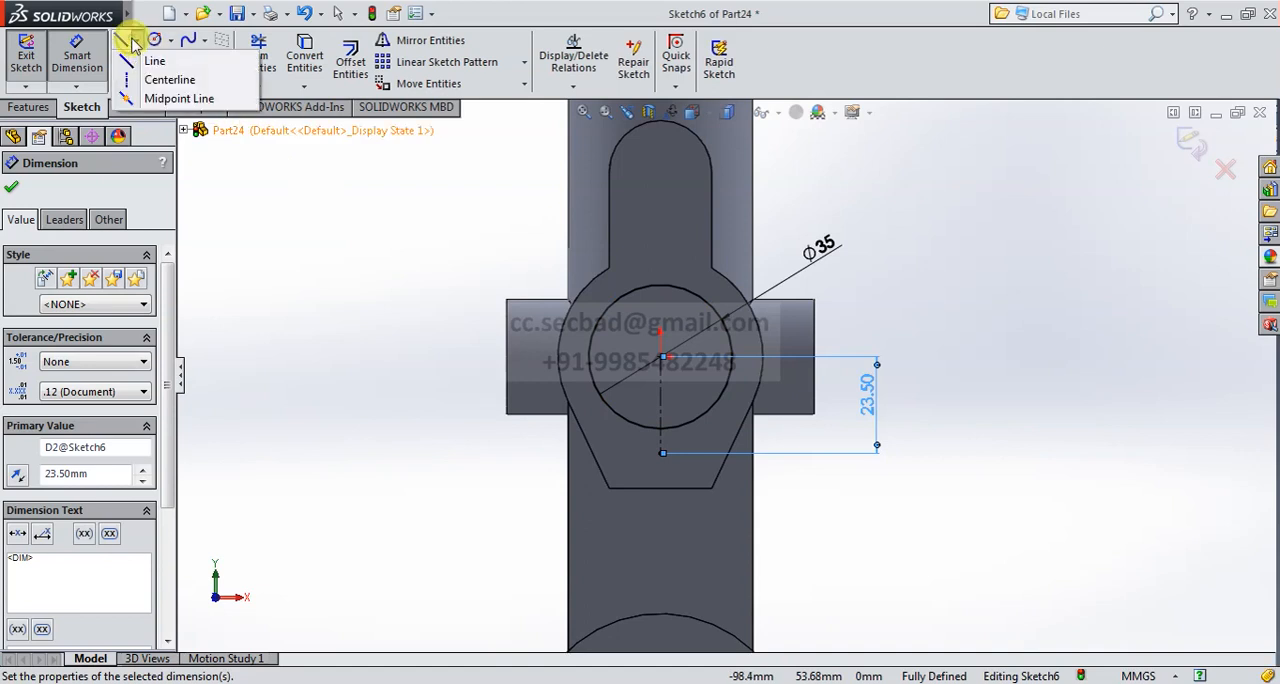
left_click(120, 96)
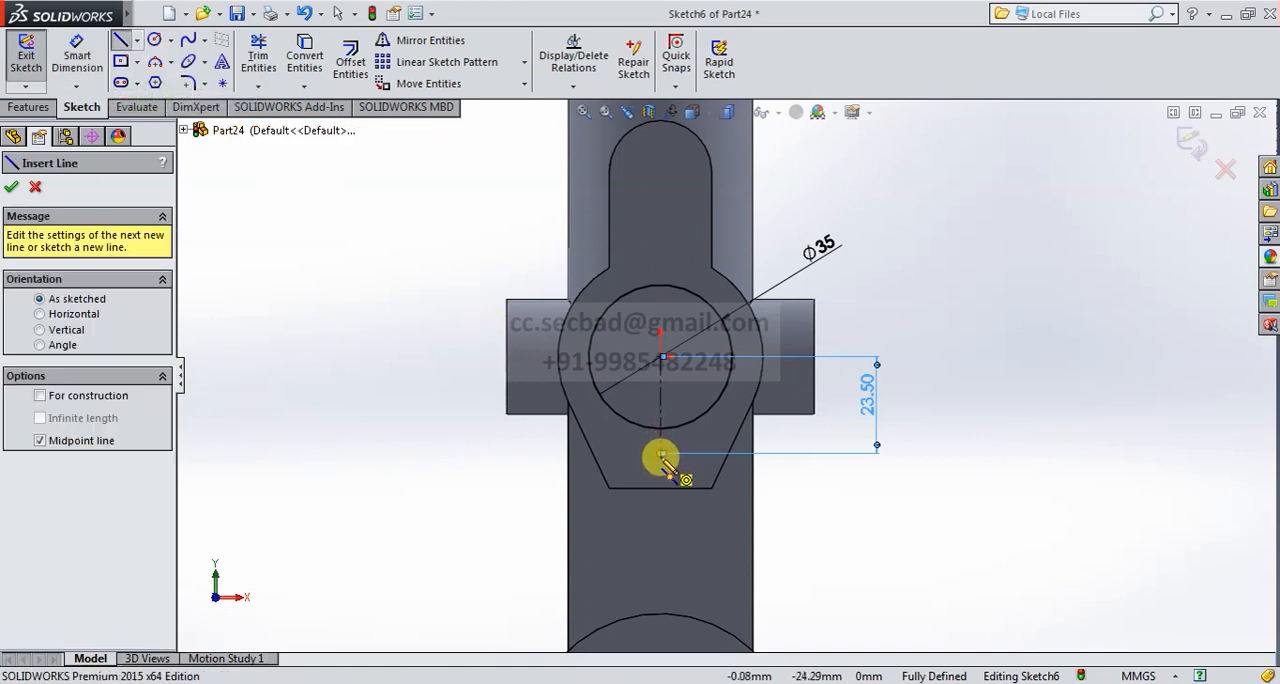
left_click(661, 455)
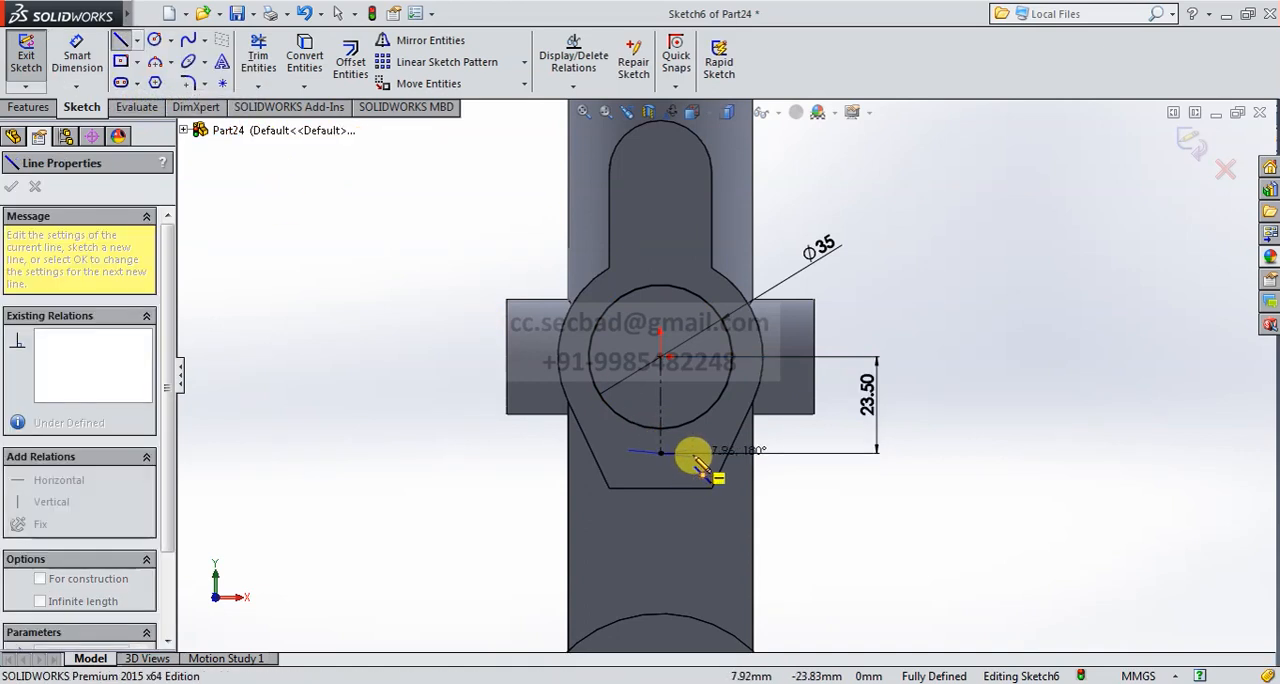
scroll(695, 460, "down", 5)
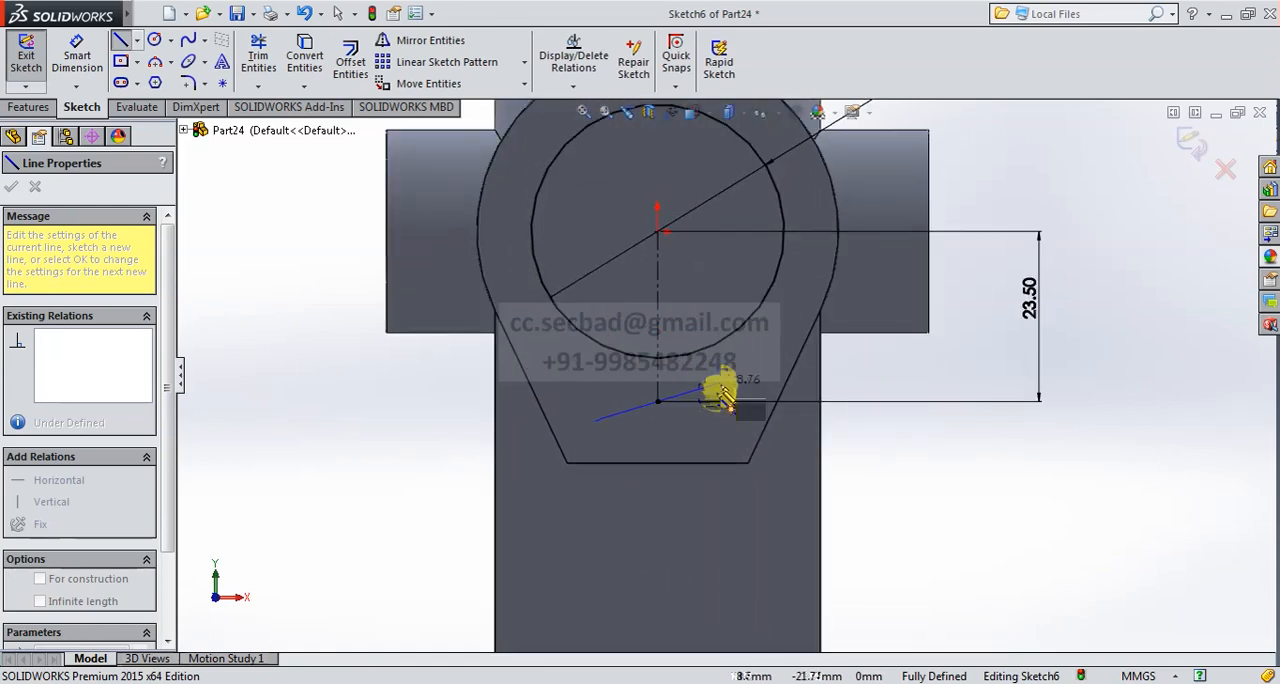
left_click(720, 401)
right_click(717, 434)
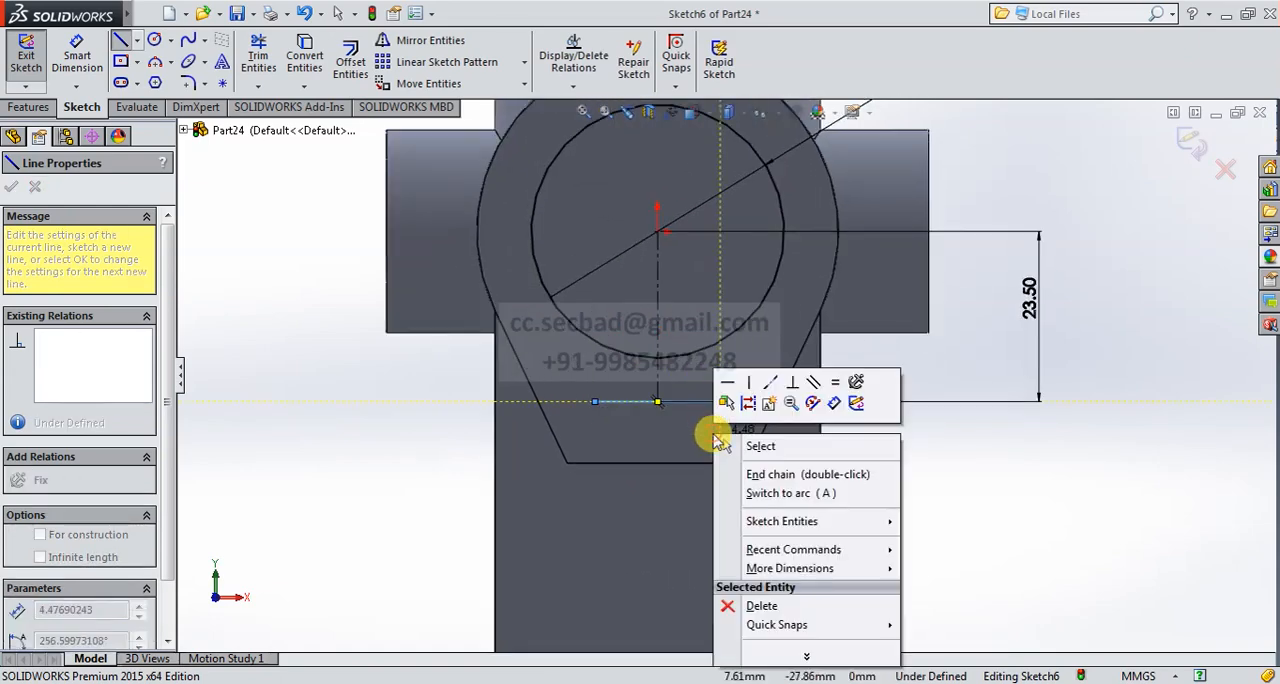
left_click(752, 446)
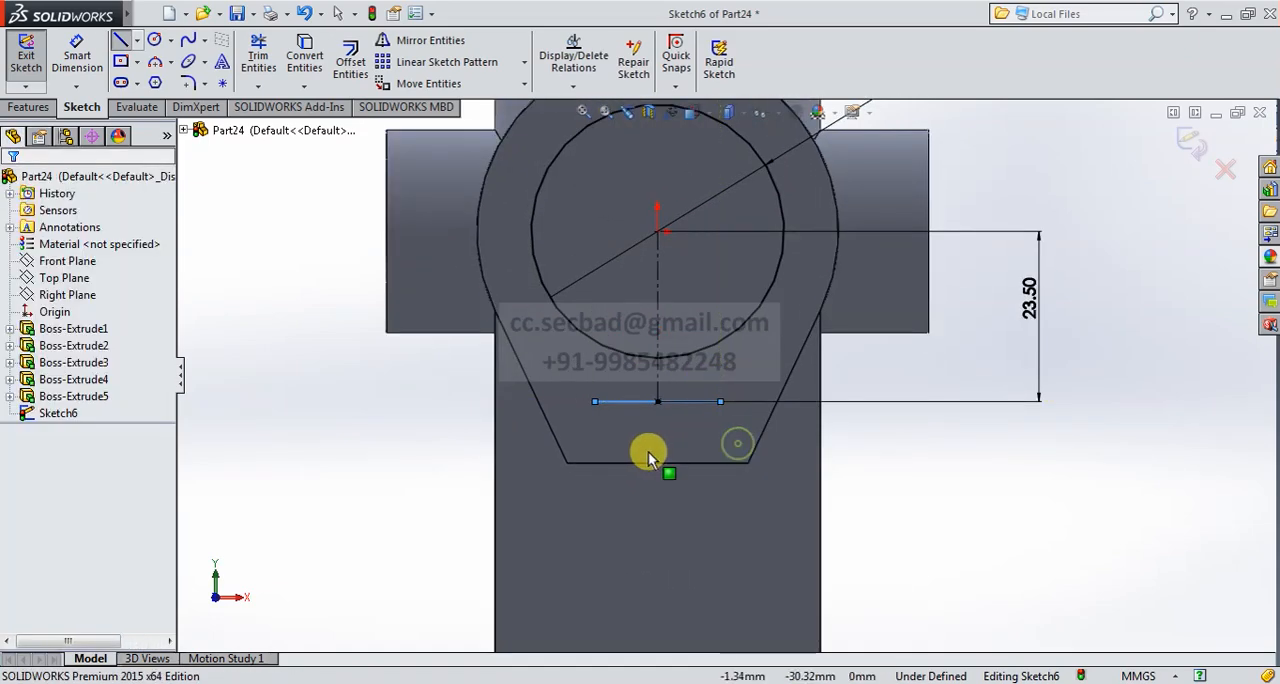
- Dimension the horizontal line below the circle to a length of 11 mm
left_click(90, 68)
left_click(686, 404)
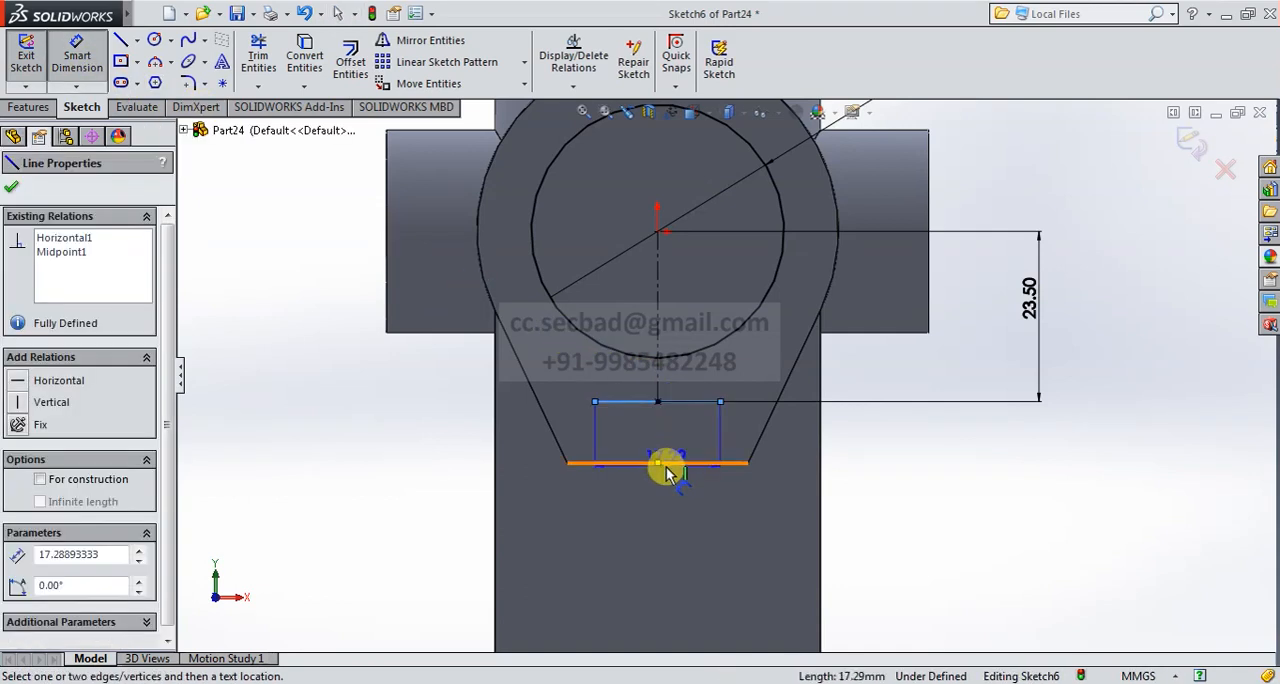
left_click(660, 500)
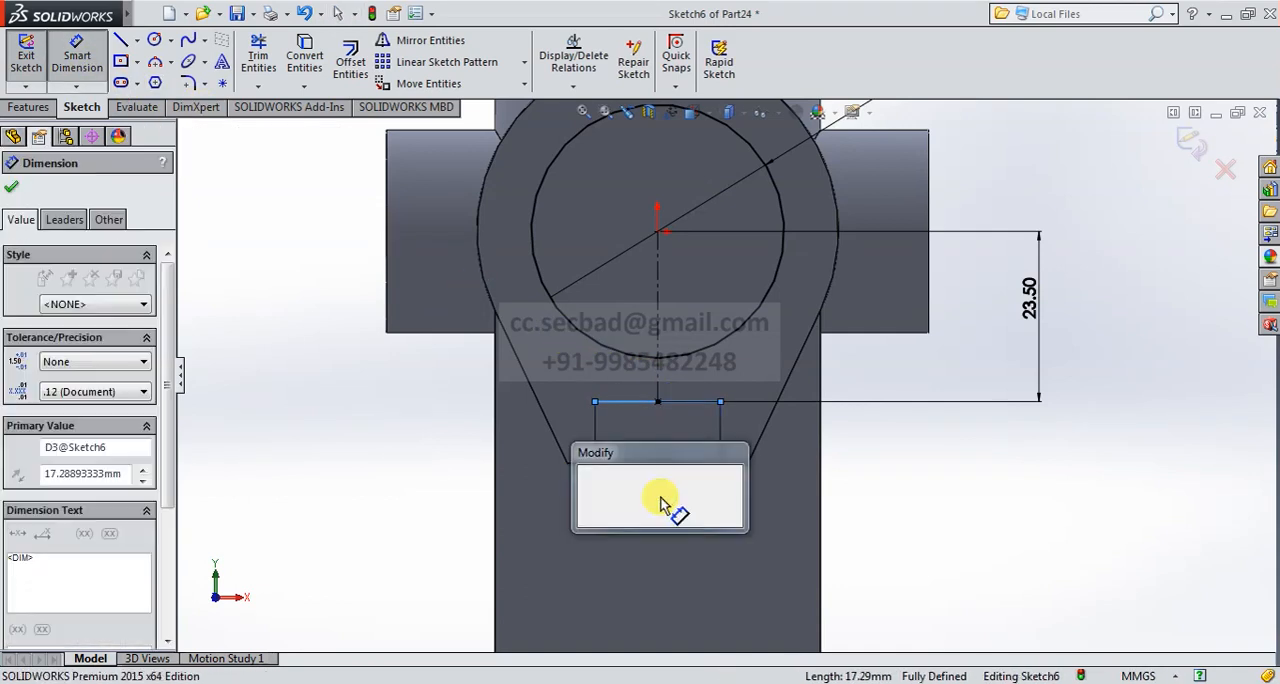
key("Return")
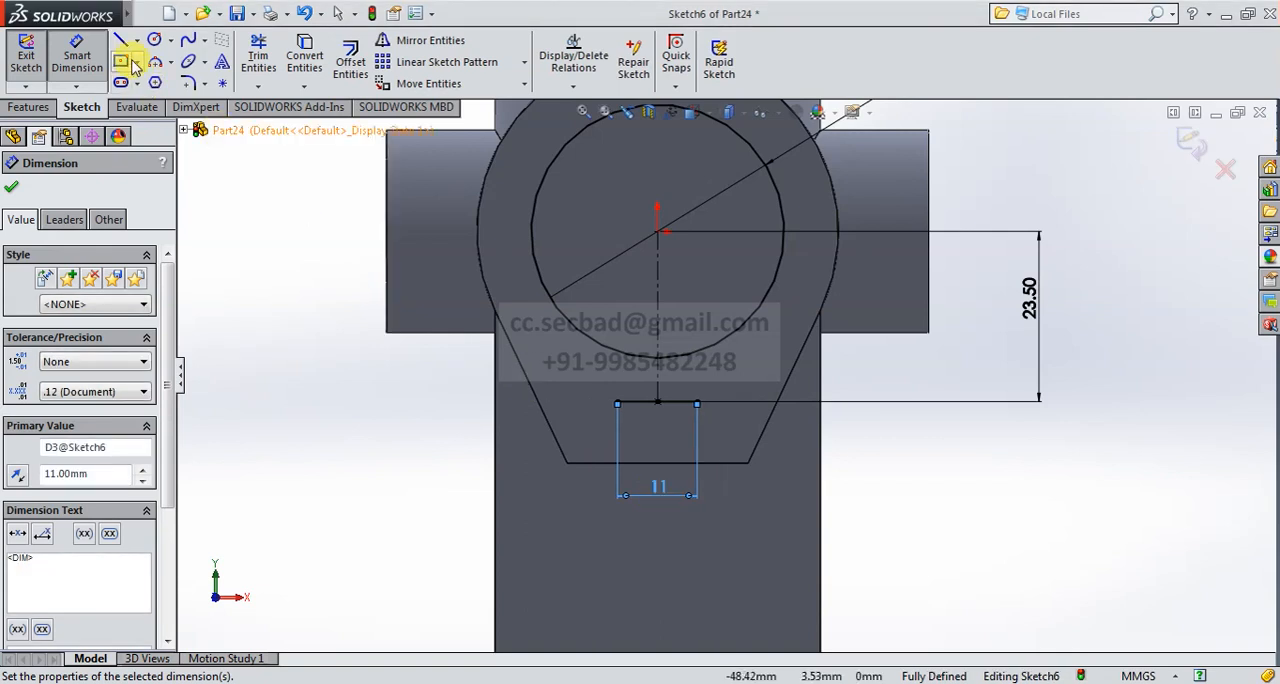
- Draw a vertical line about 11.7 mm long from the left end of the 11 mm line up into the circle
key("l")
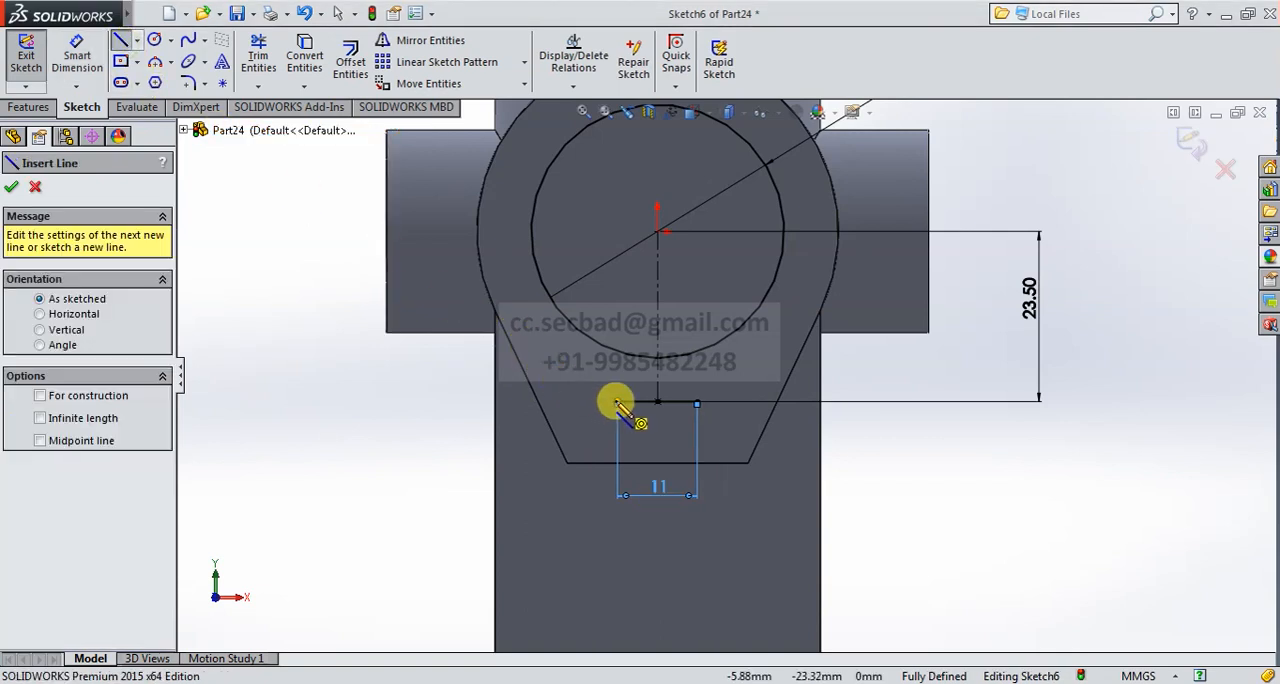
left_click(617, 401)
left_click(620, 317)
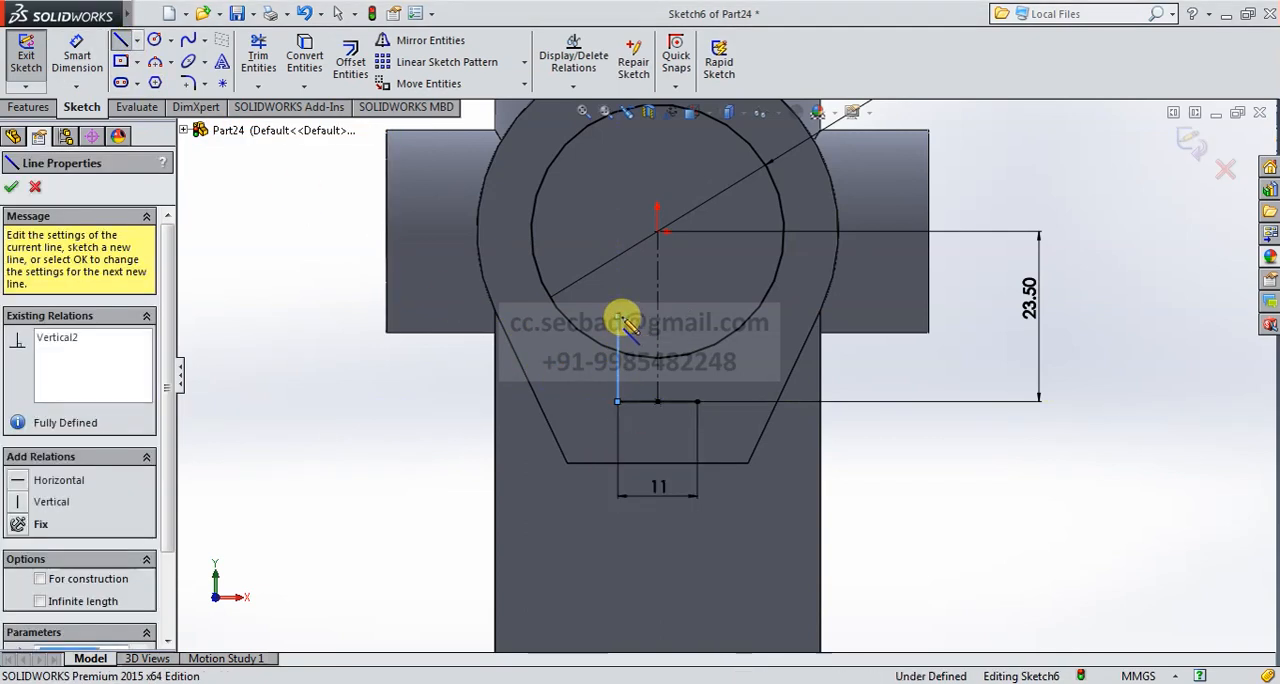
right_click(733, 305)
left_click(738, 304)
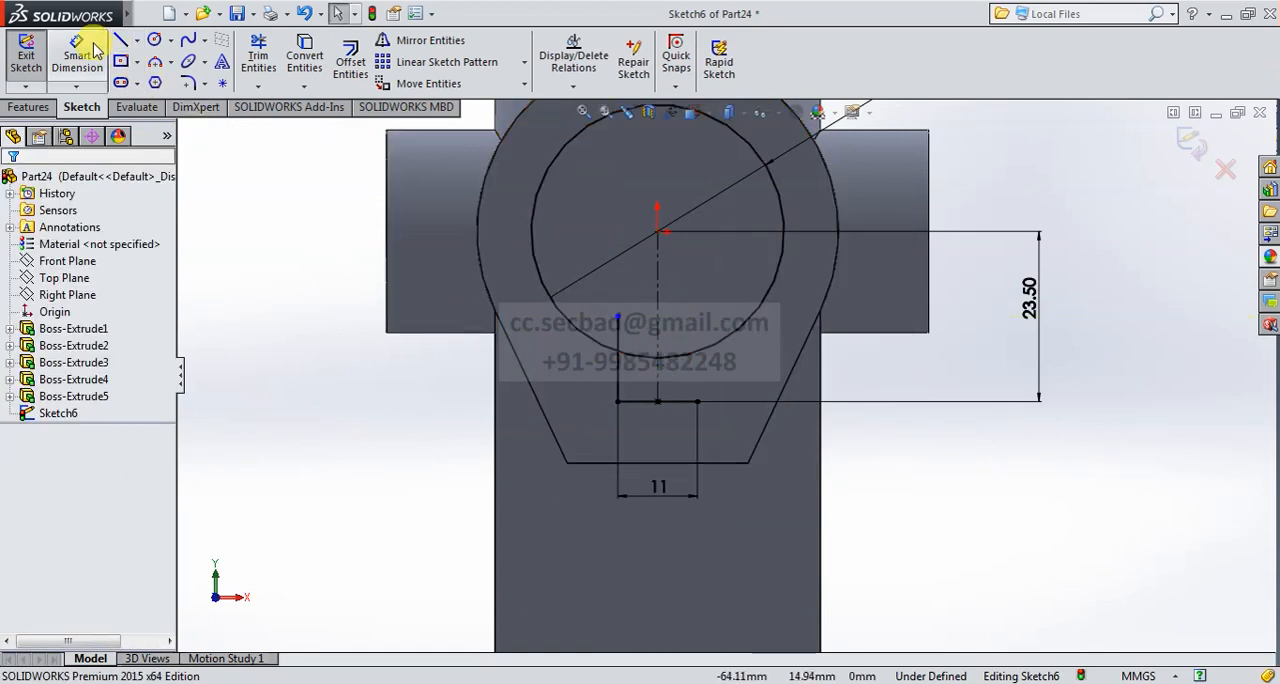
- Mirror the short vertical line about the vertical centerline to form the keyway's other side
left_click(412, 40)
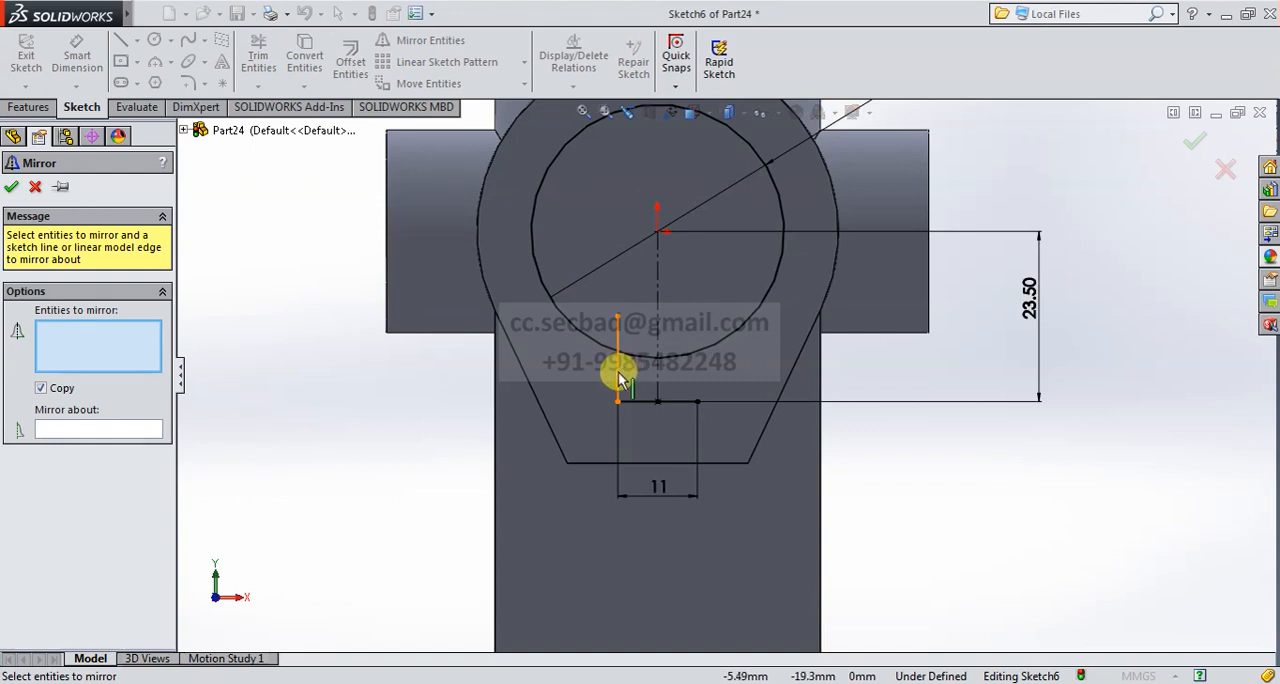
left_click(618, 370)
left_click(128, 432)
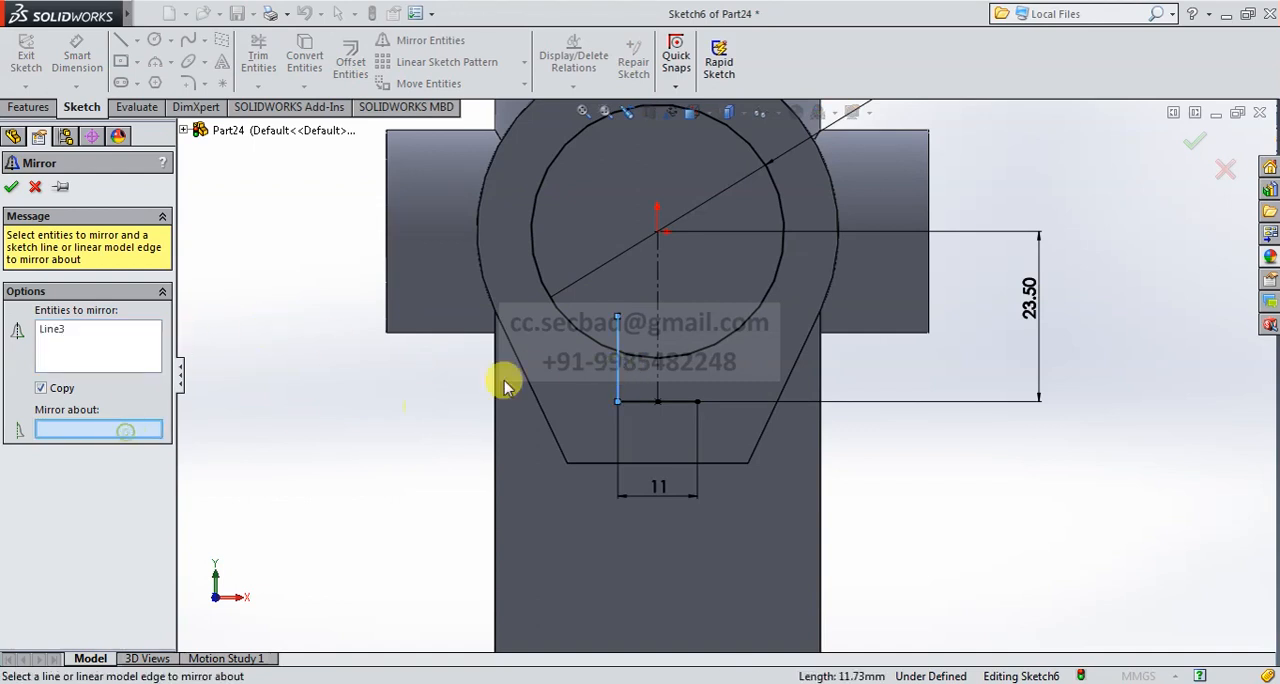
left_click(656, 298)
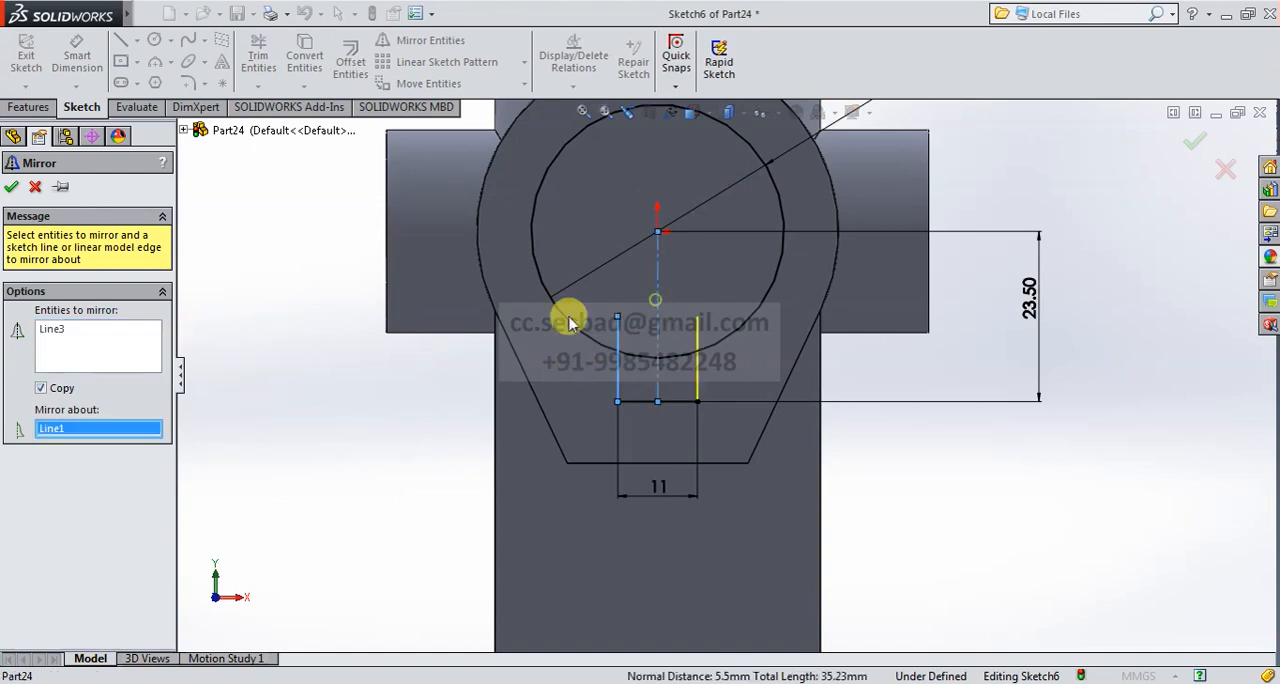
left_click(10, 187)
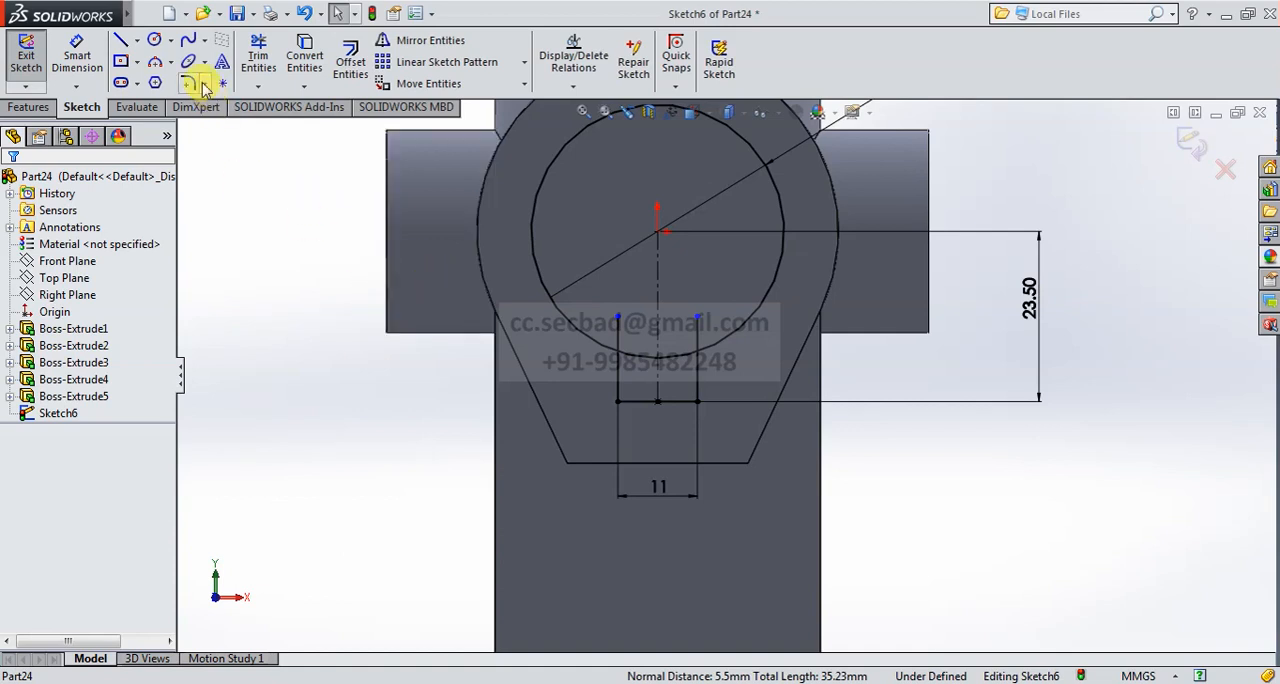
- Trim the keyway line ends inside the circle and the circle's arc between them with Power Trim
left_click(252, 55)
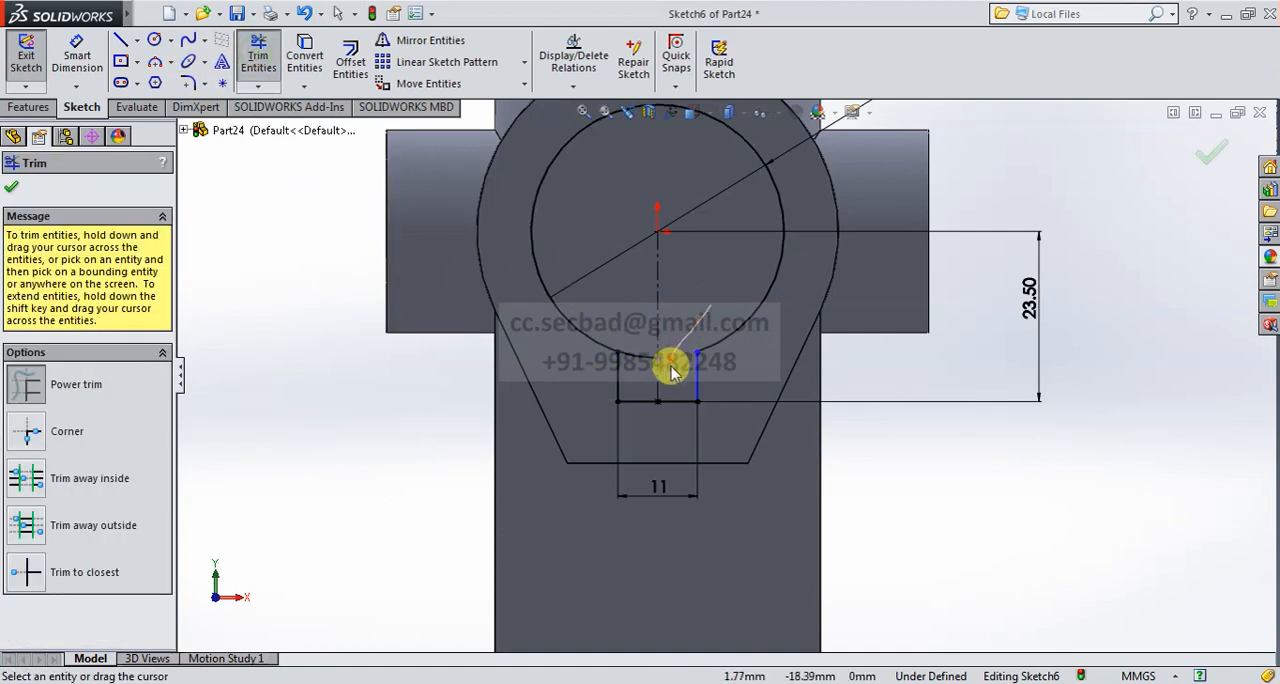
scroll(658, 375, "up", 3)
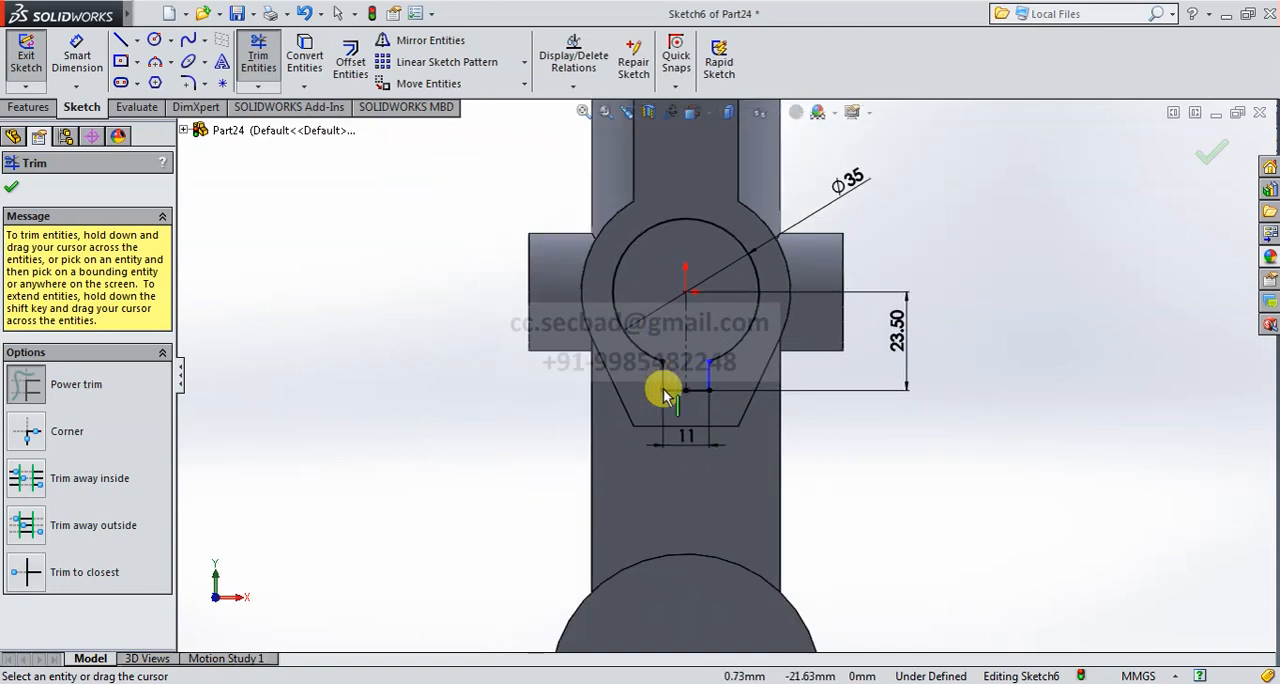
- Extrude-cut the keyed bore profile with the Up To Surface end condition, ending at the part's opposite flat face
left_click(1212, 148)
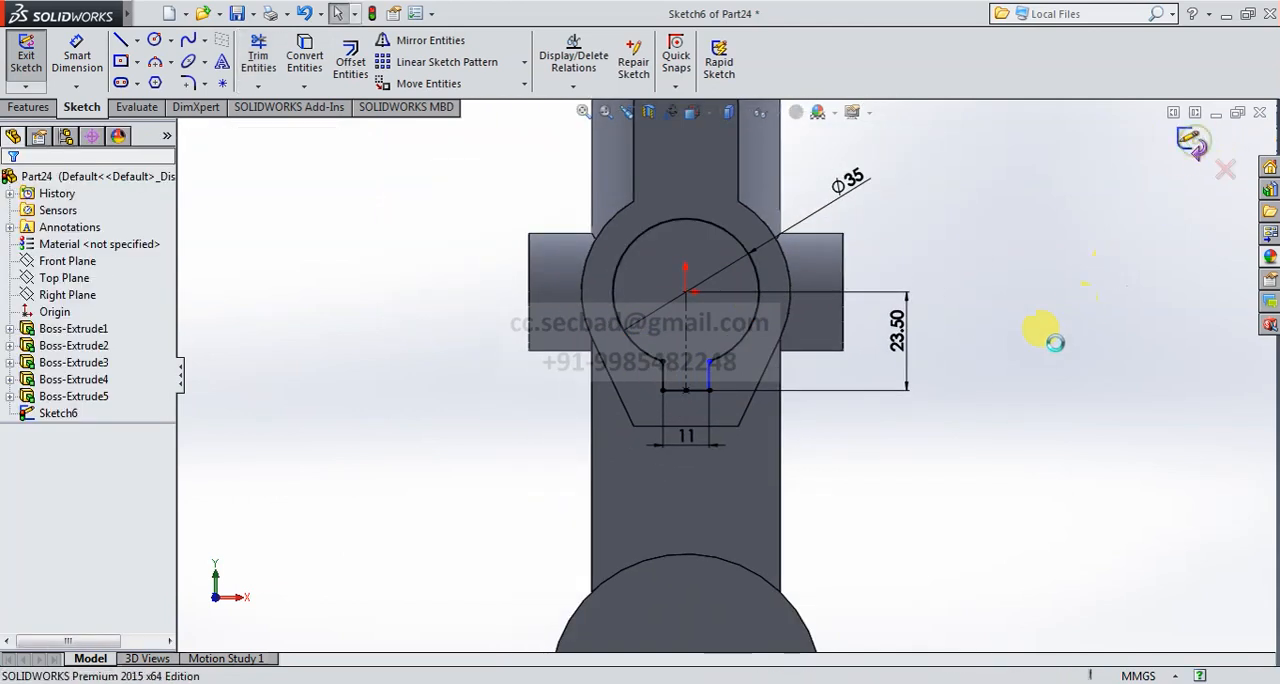
left_click(697, 114)
left_click(783, 161)
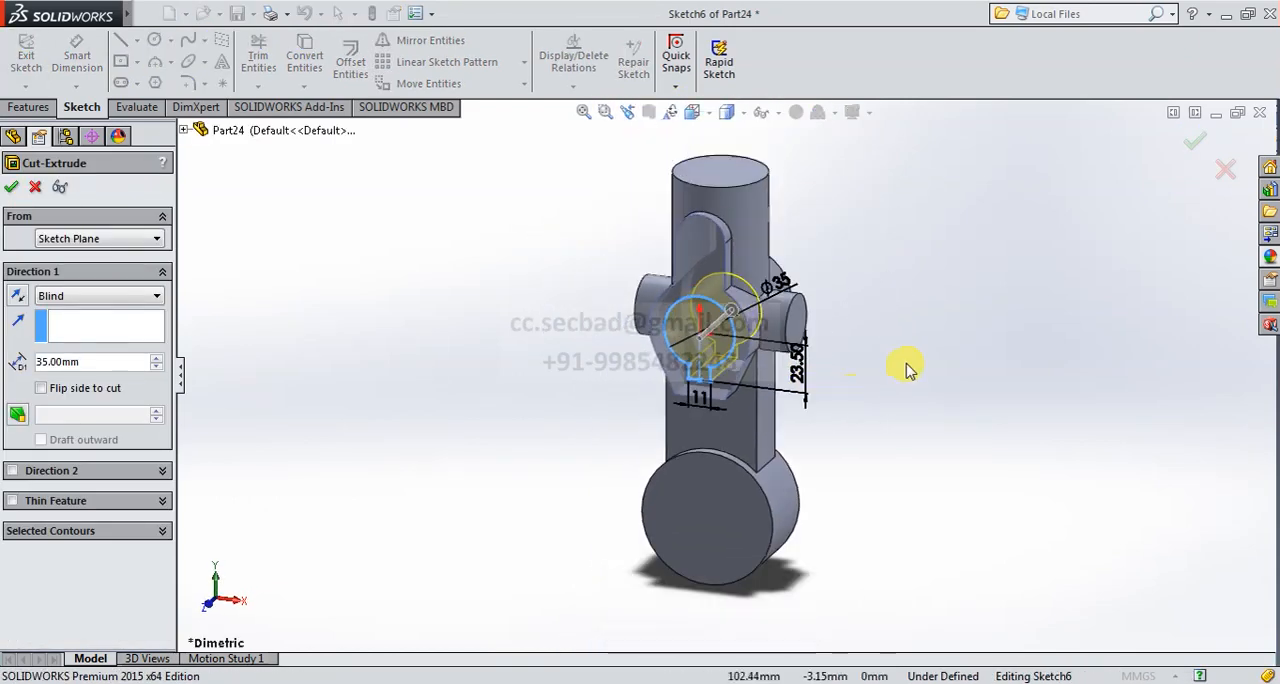
middle_click_drag(909, 366, 760, 420)
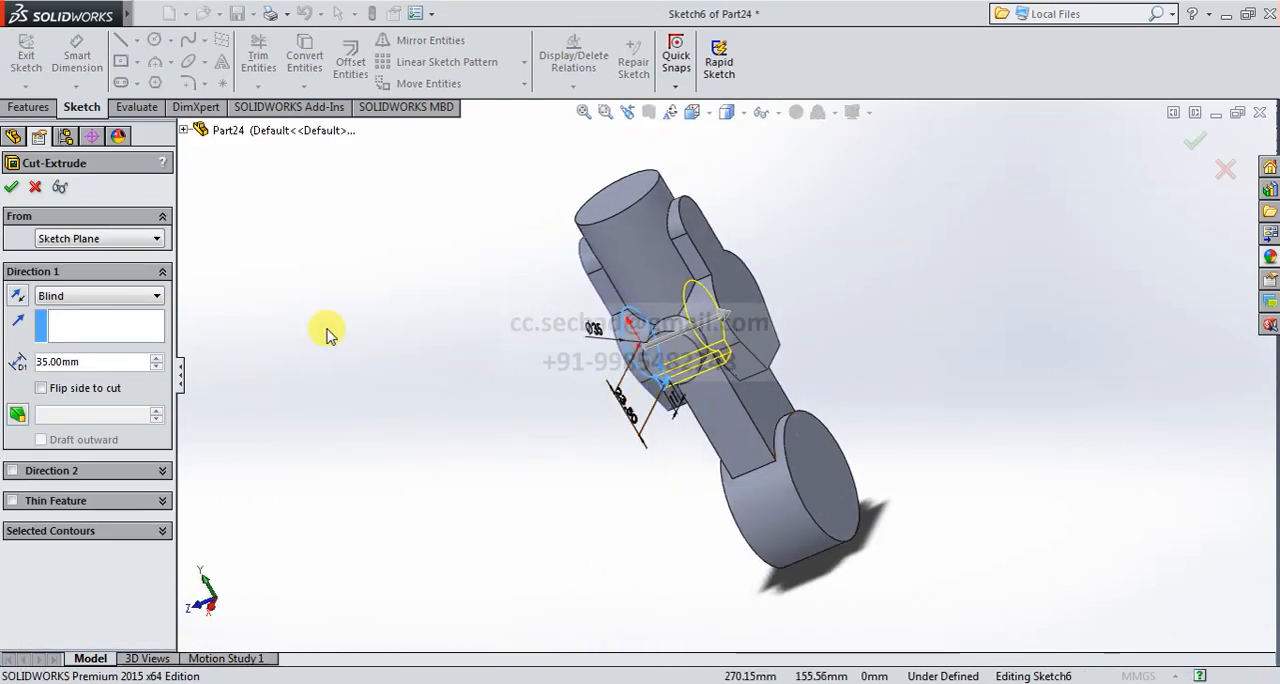
left_click(130, 296)
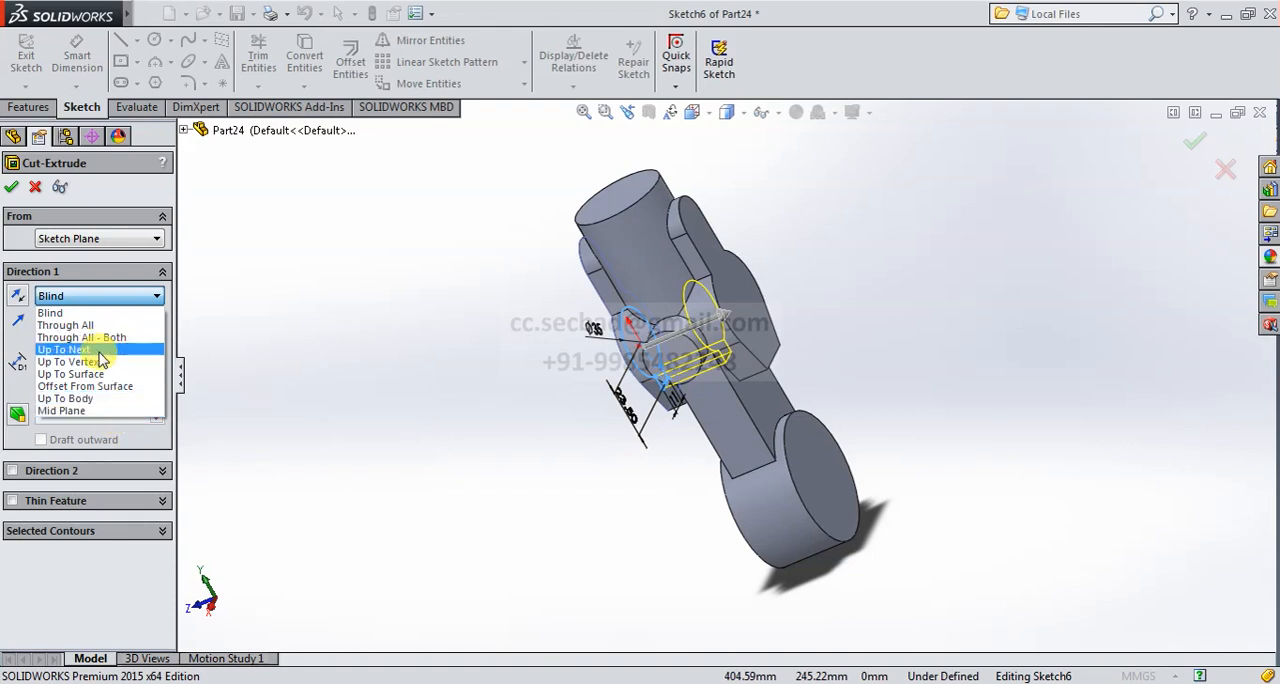
left_click(103, 373)
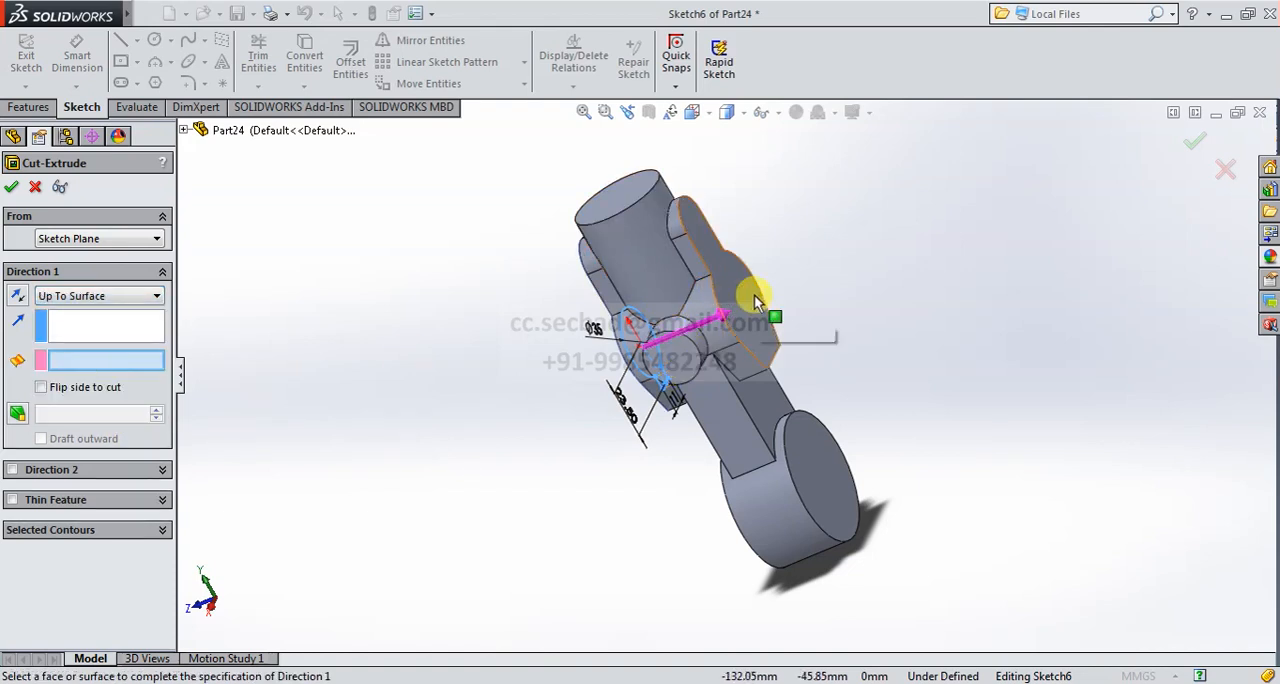
left_click(756, 302)
middle_click_drag(866, 303, 260, 248)
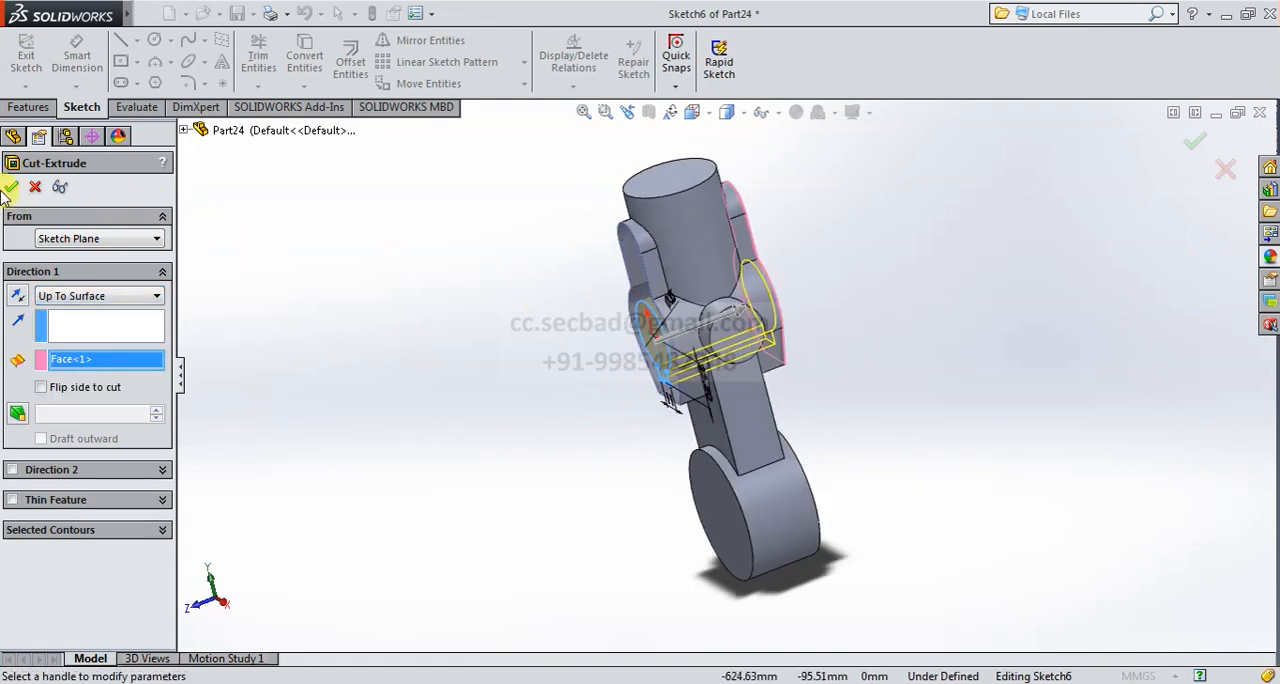
left_click(695, 116)
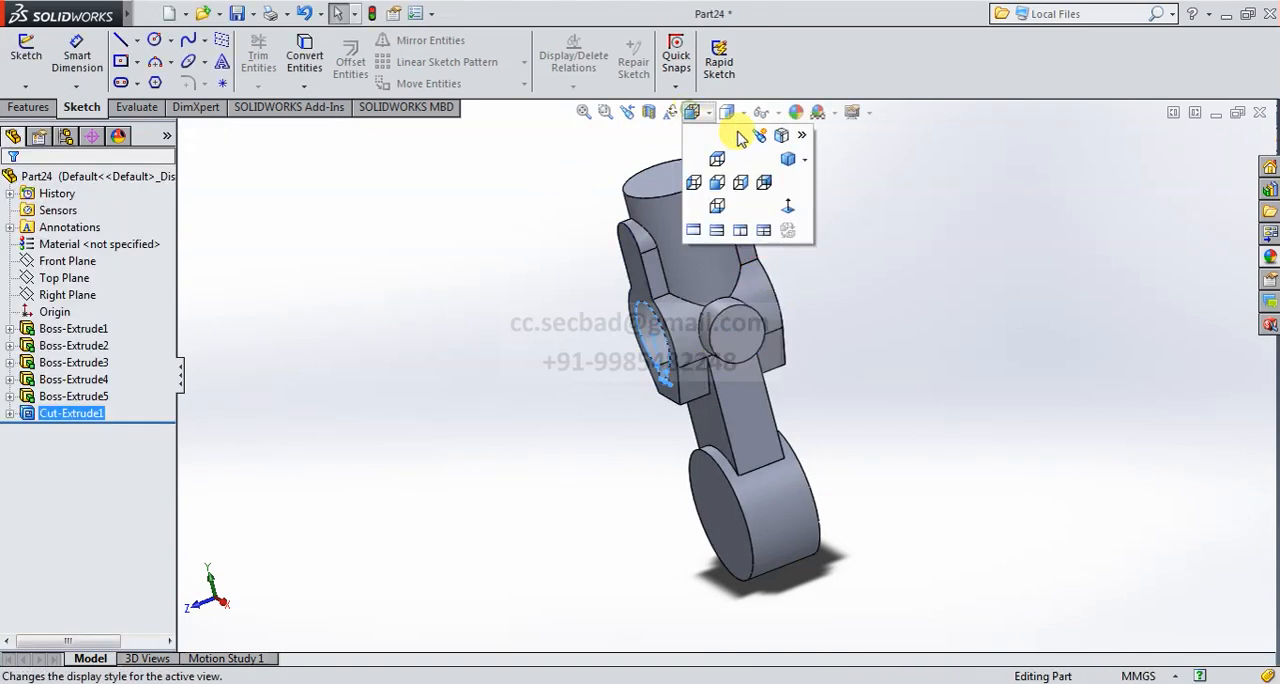
left_click(788, 158)
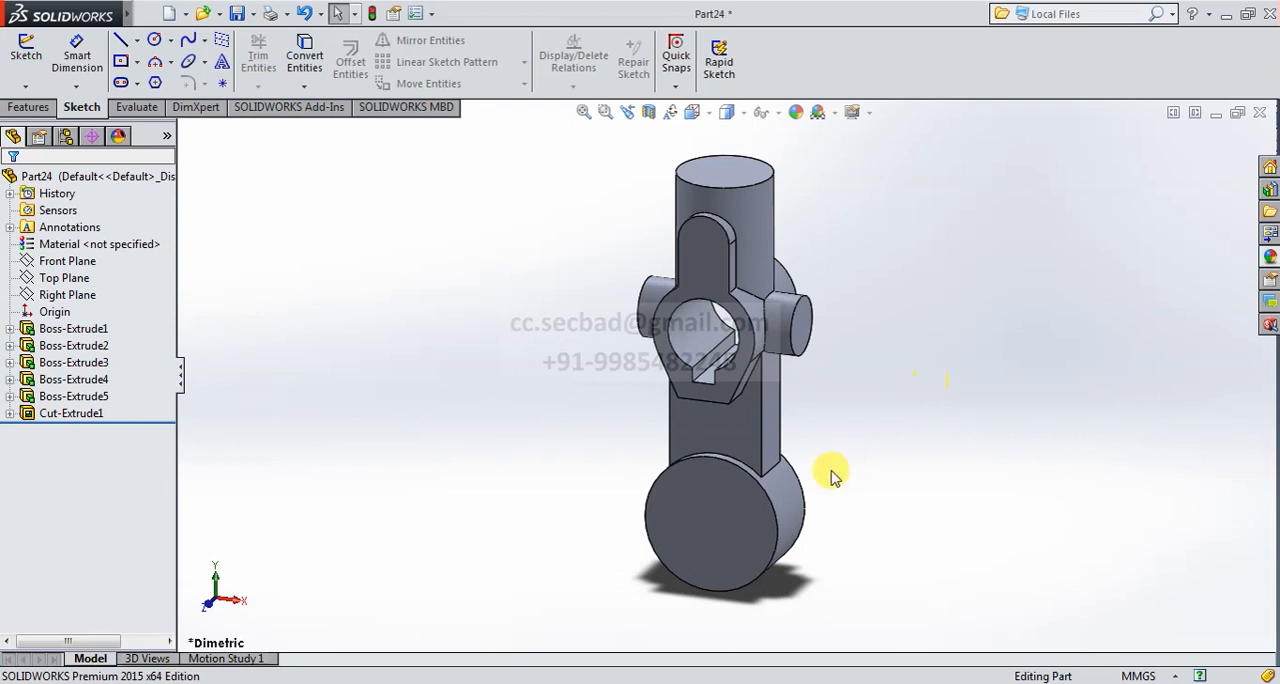
- Start an extruded cut on the lower end boss's front face and sketch a concentric circle of about 20.2 mm radius
left_click(28, 108)
left_click(282, 62)
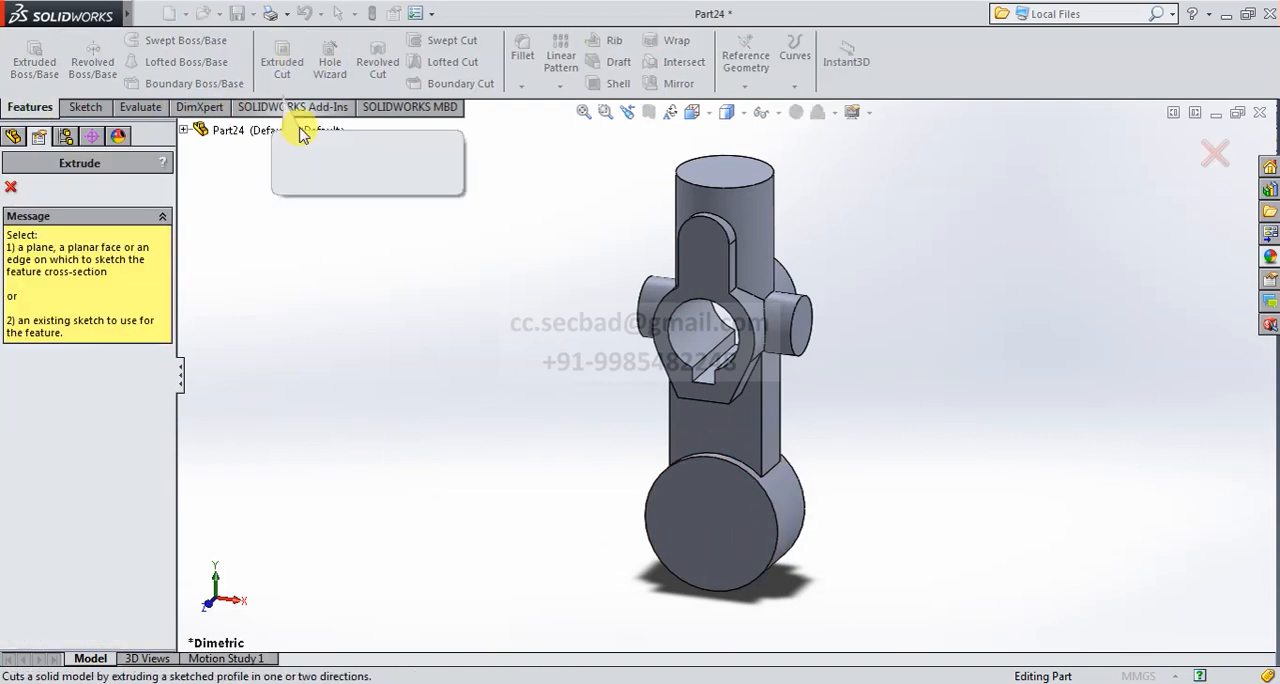
left_click(712, 524)
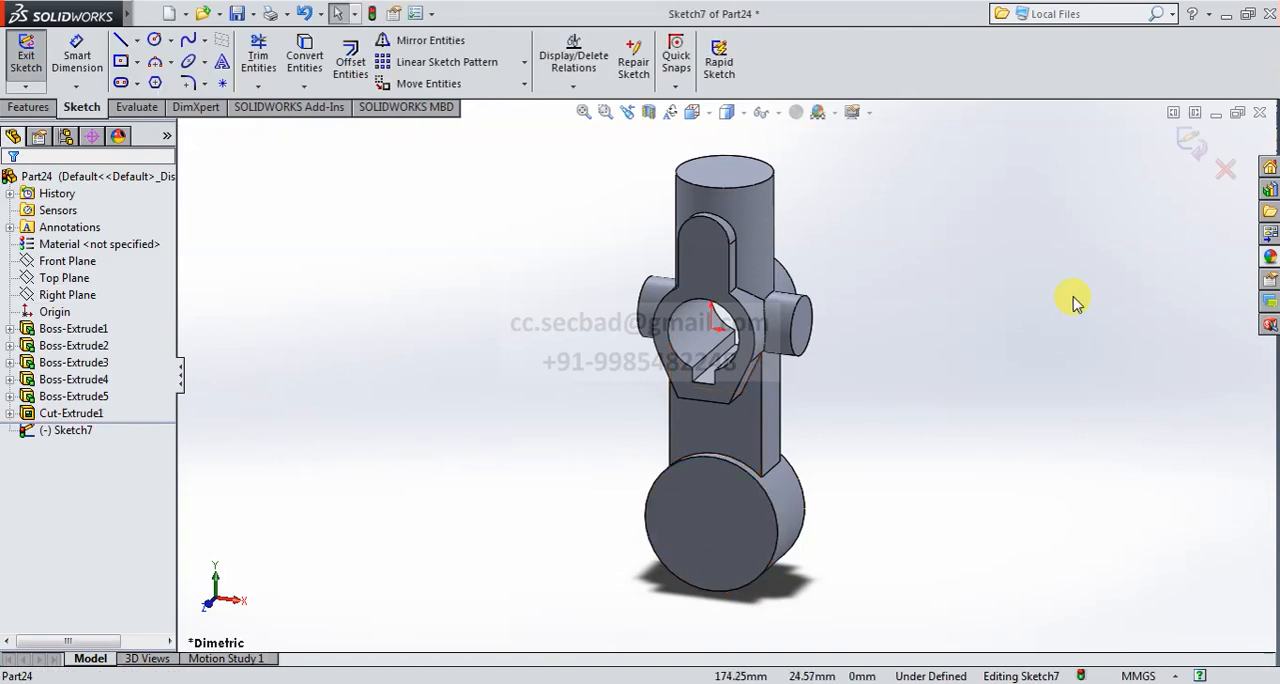
left_click(693, 112)
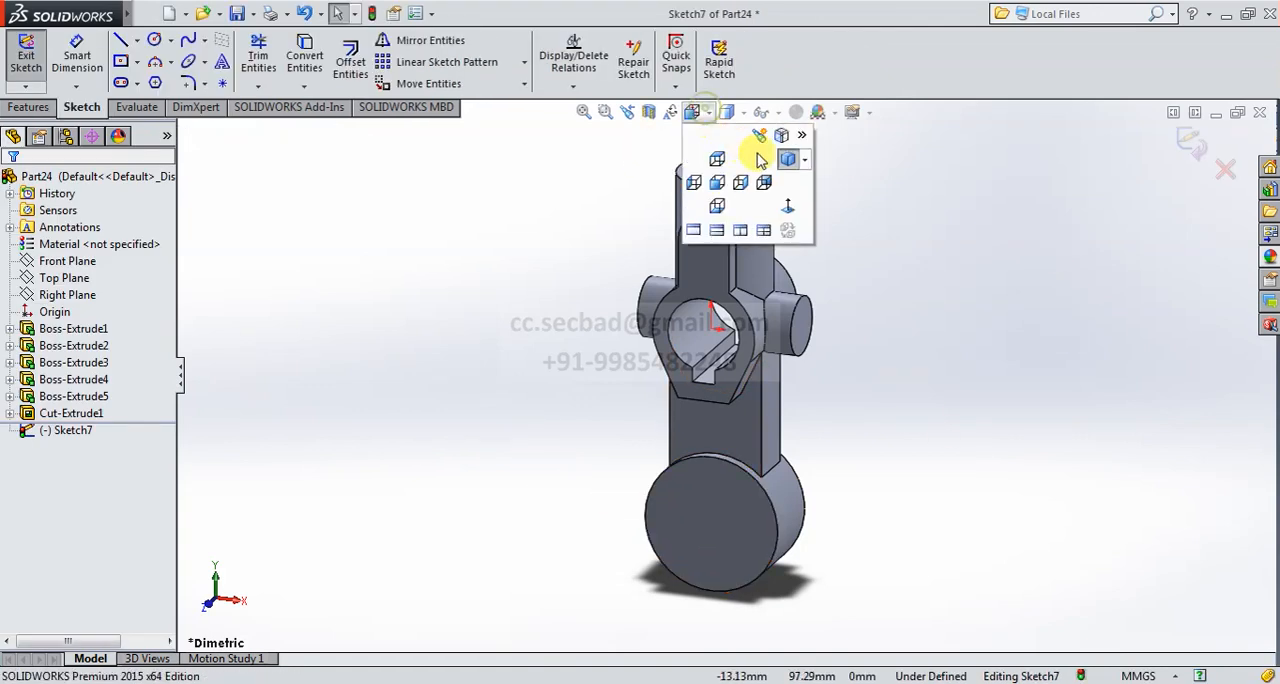
left_click(787, 212)
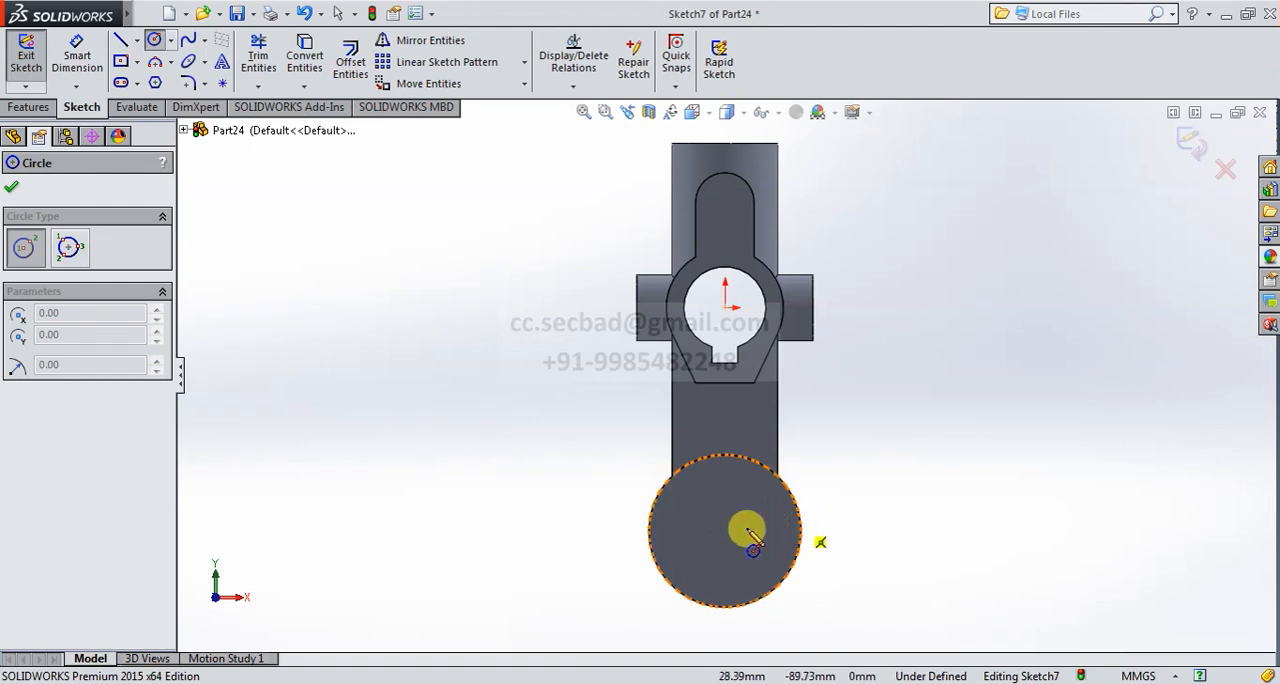
left_click(728, 536)
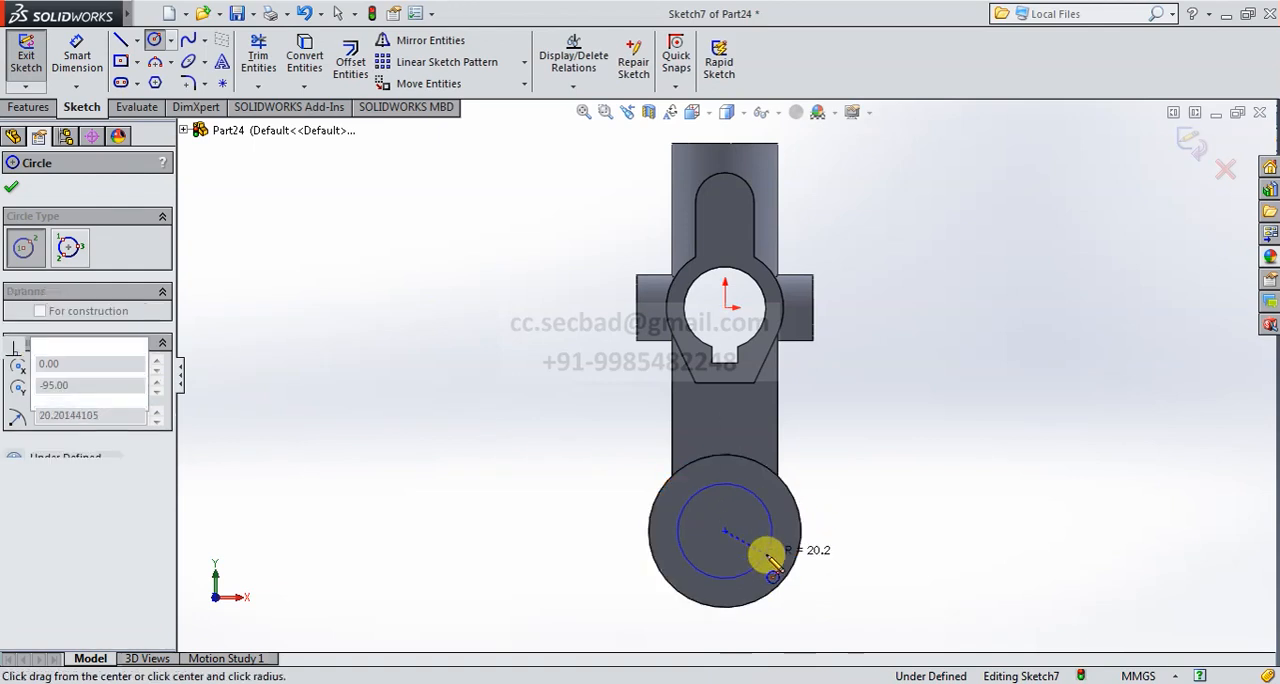
left_click(766, 551)
- Dimension the circle on the end boss to a diameter of 40 mm
left_click(70, 60)
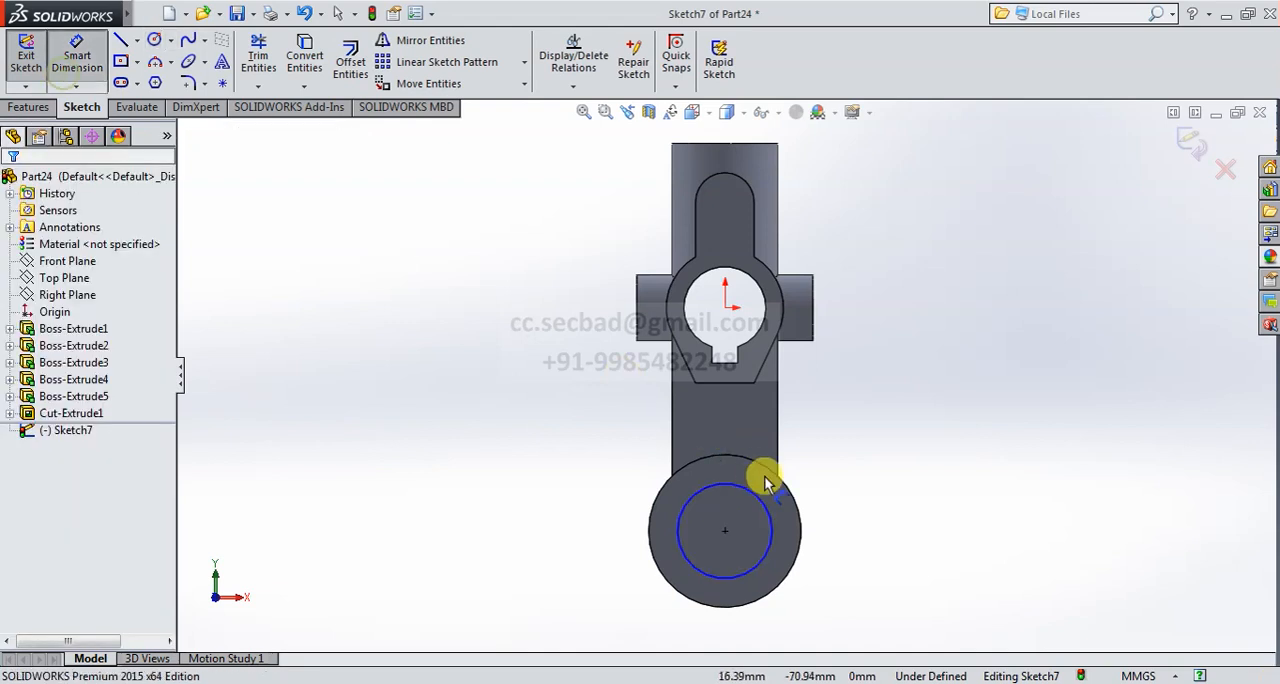
left_click(768, 512)
left_click(833, 490)
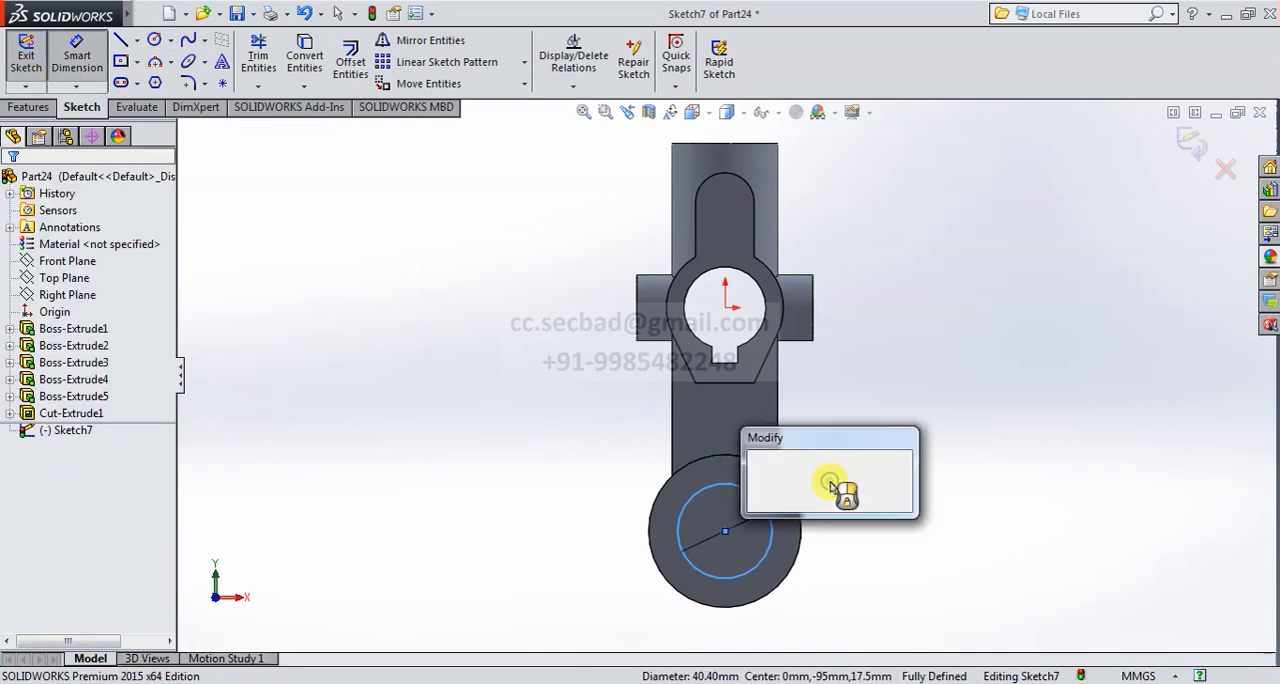
type("40")
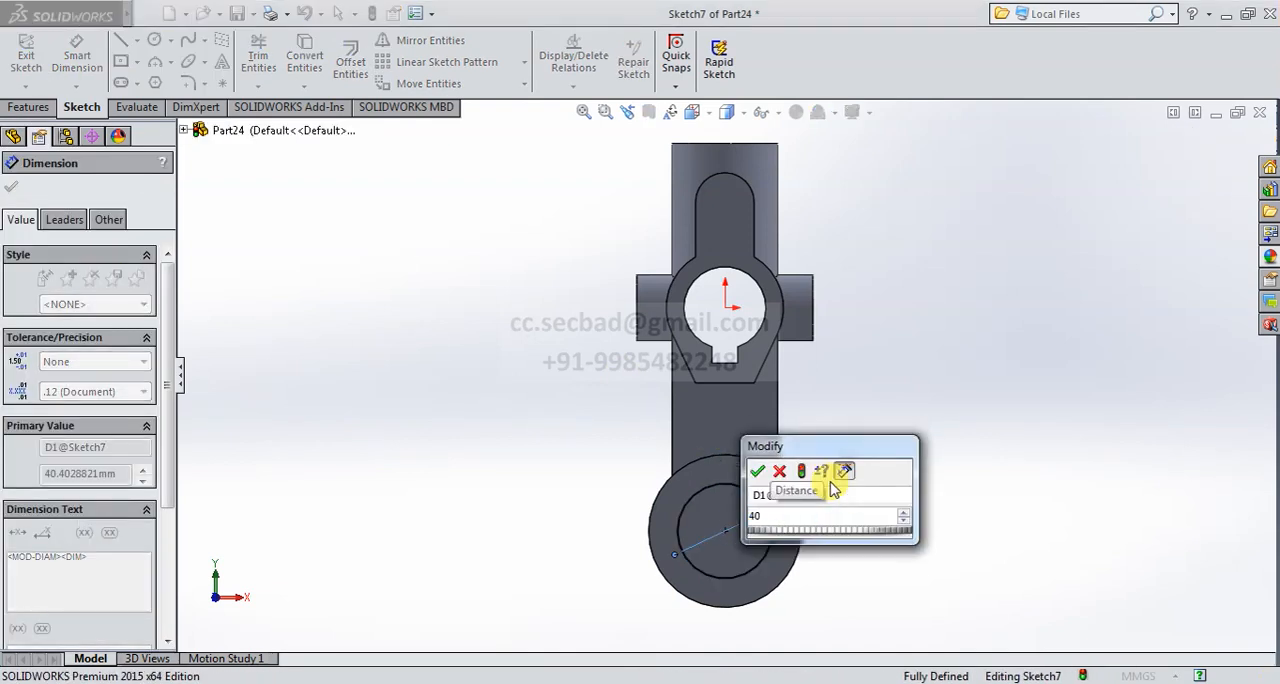
key("Return")
left_click(897, 350)
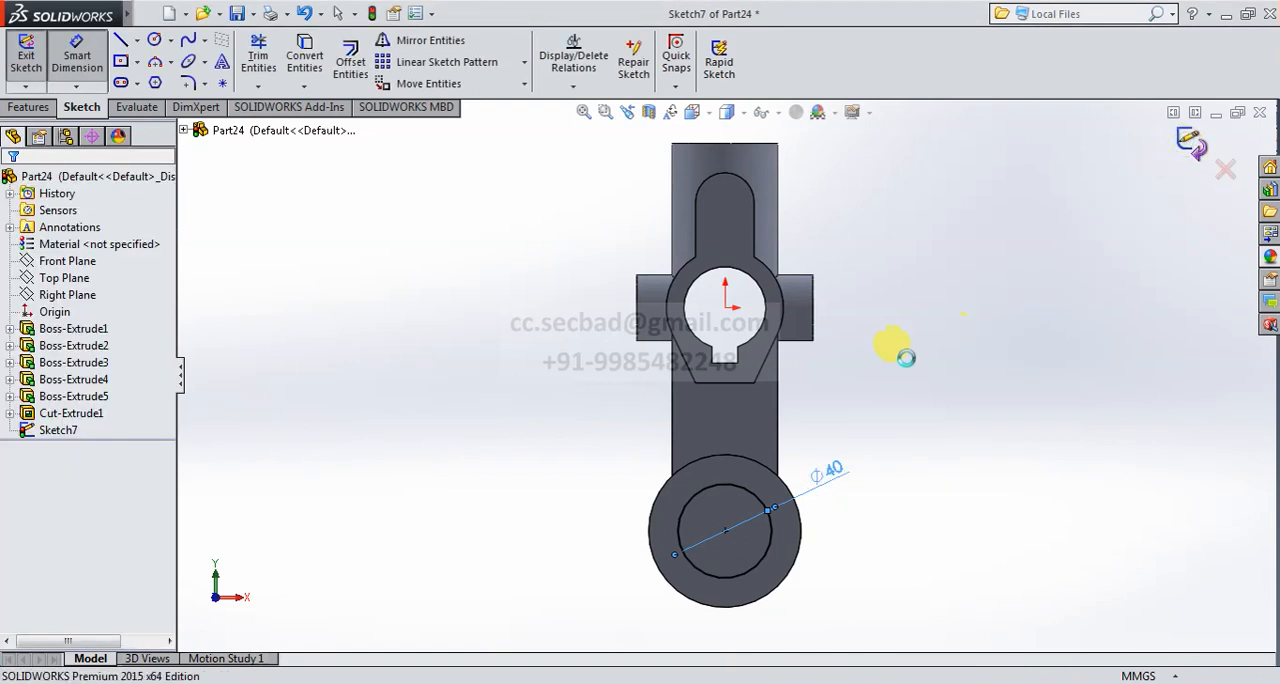
- Cut the 40 mm circle through the end boss using Up To Surface, ending at the boss's opposite face
left_click(707, 115)
left_click(787, 158)
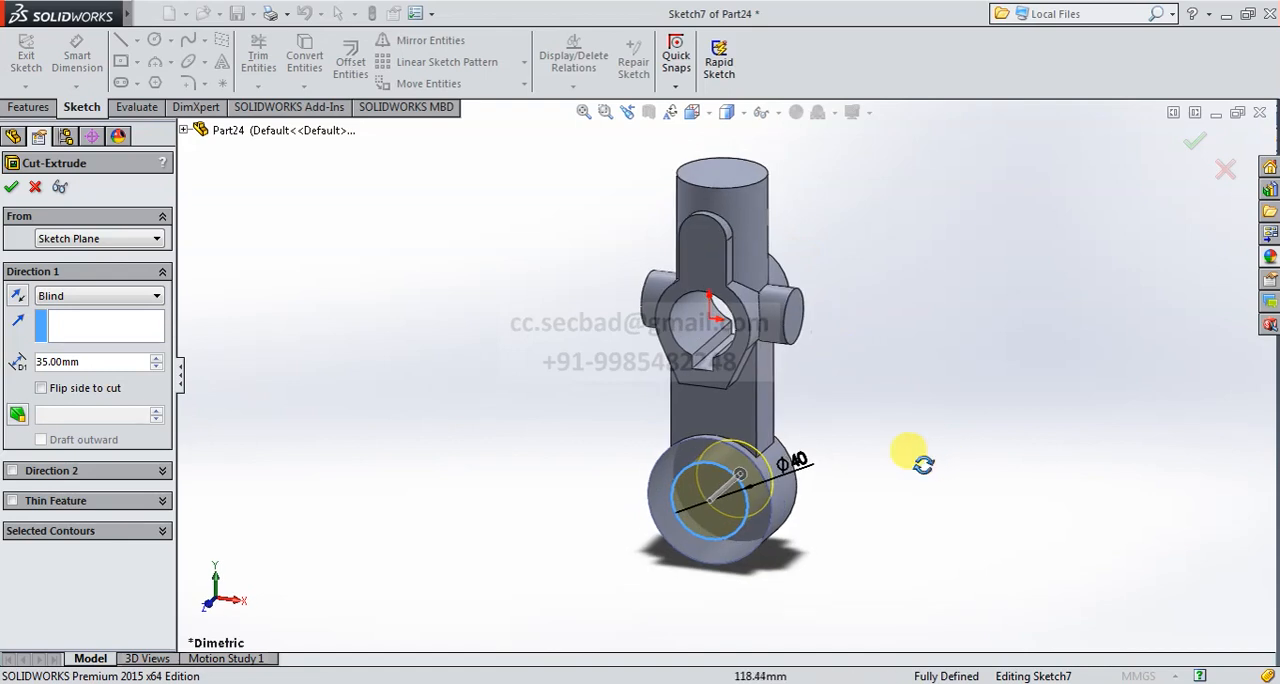
left_click(80, 296)
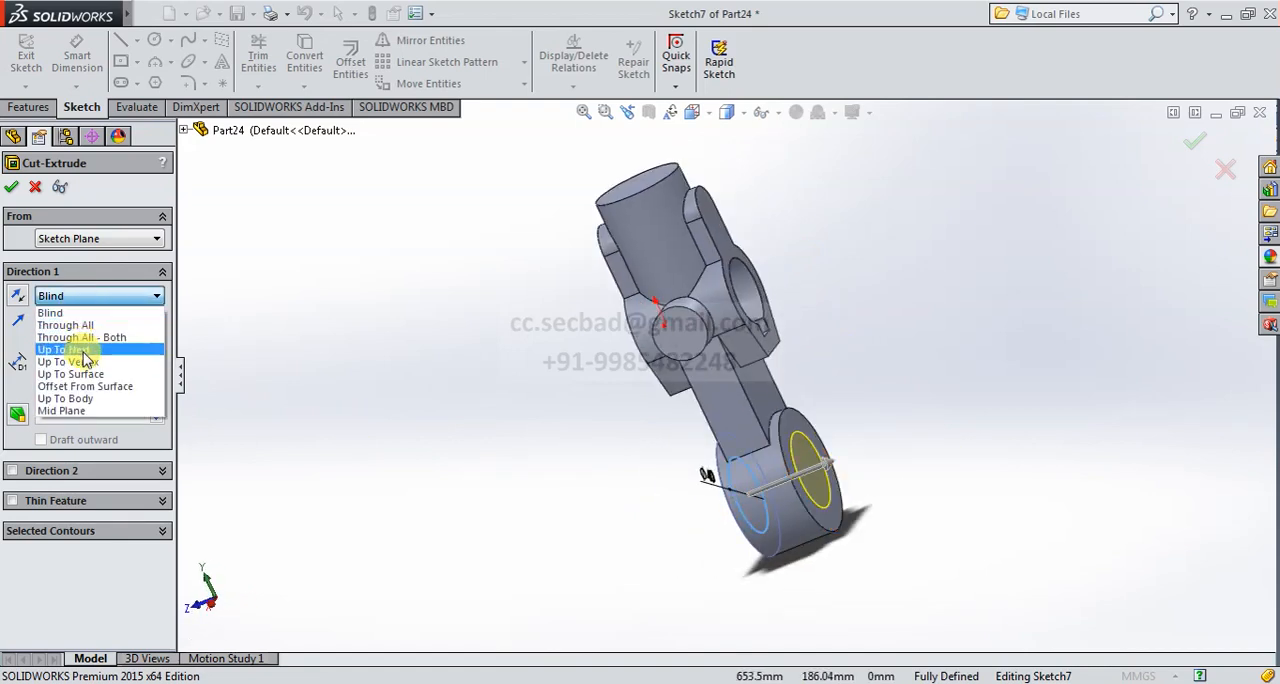
left_click(90, 374)
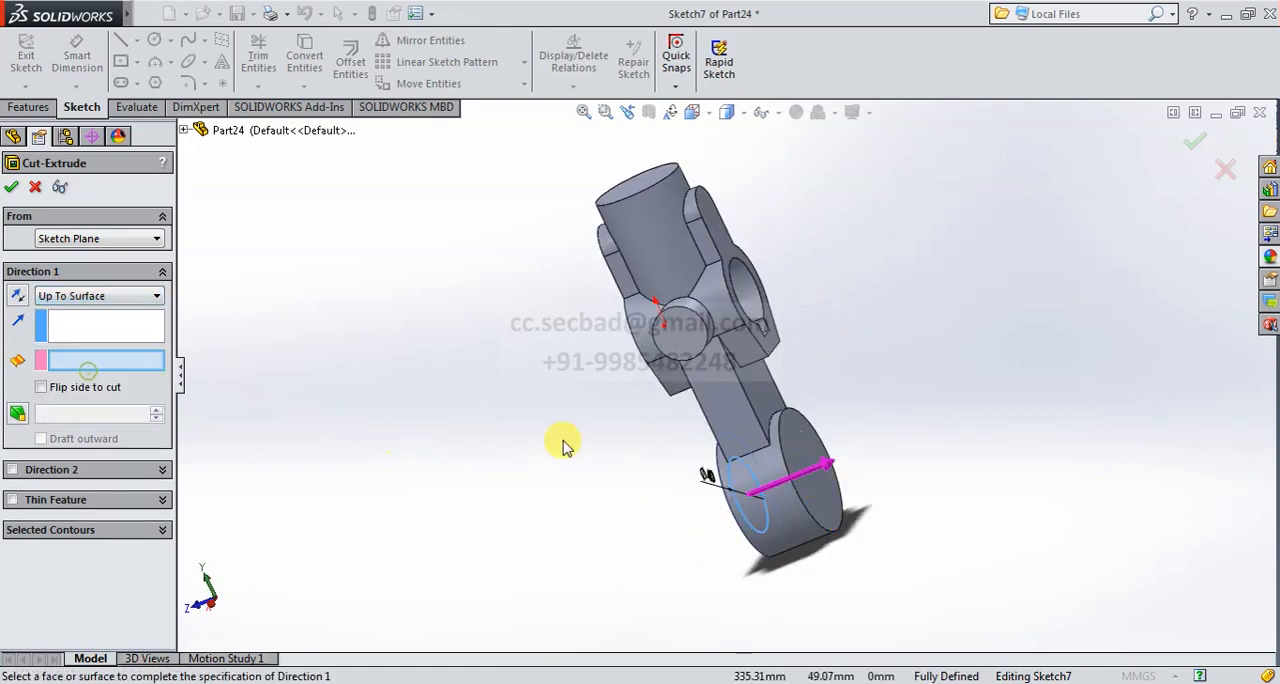
left_click(800, 466)
left_click(13, 188)
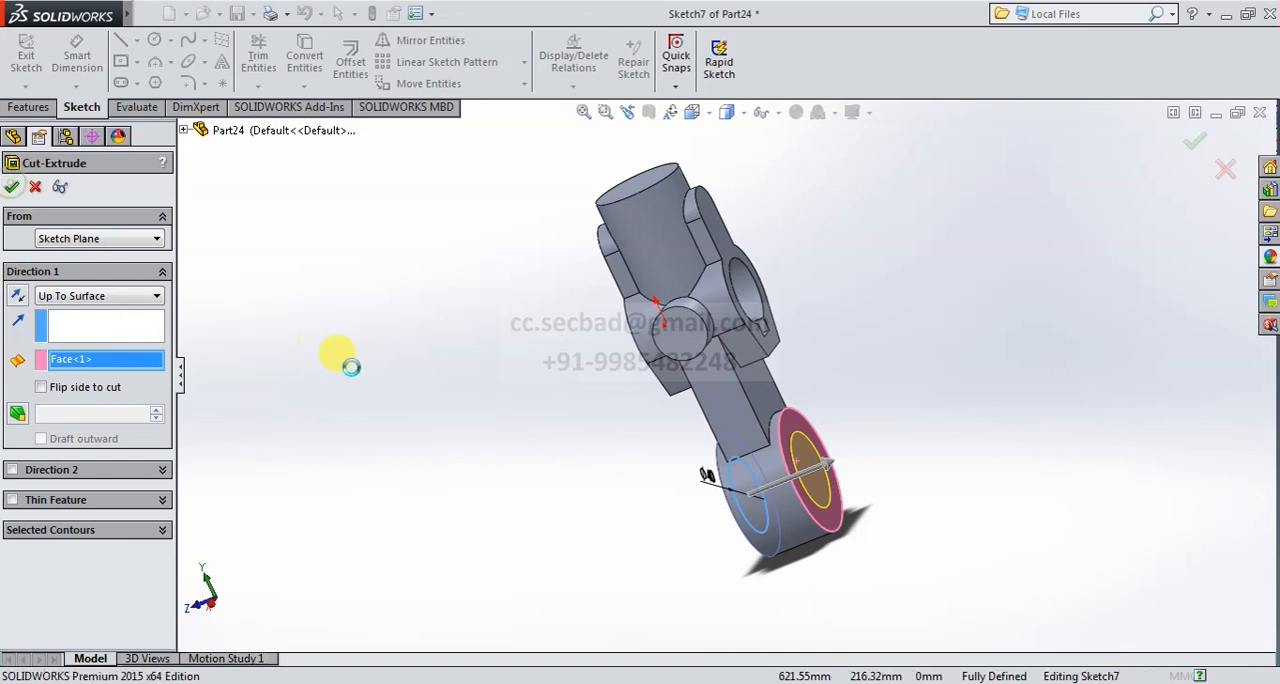
left_click(690, 112)
left_click(760, 145)
- Start an extruded cut on the vertical cylinder's top face and sketch a circle of about 8.4 mm radius centered on the origin
scroll(875, 388, "up", 2)
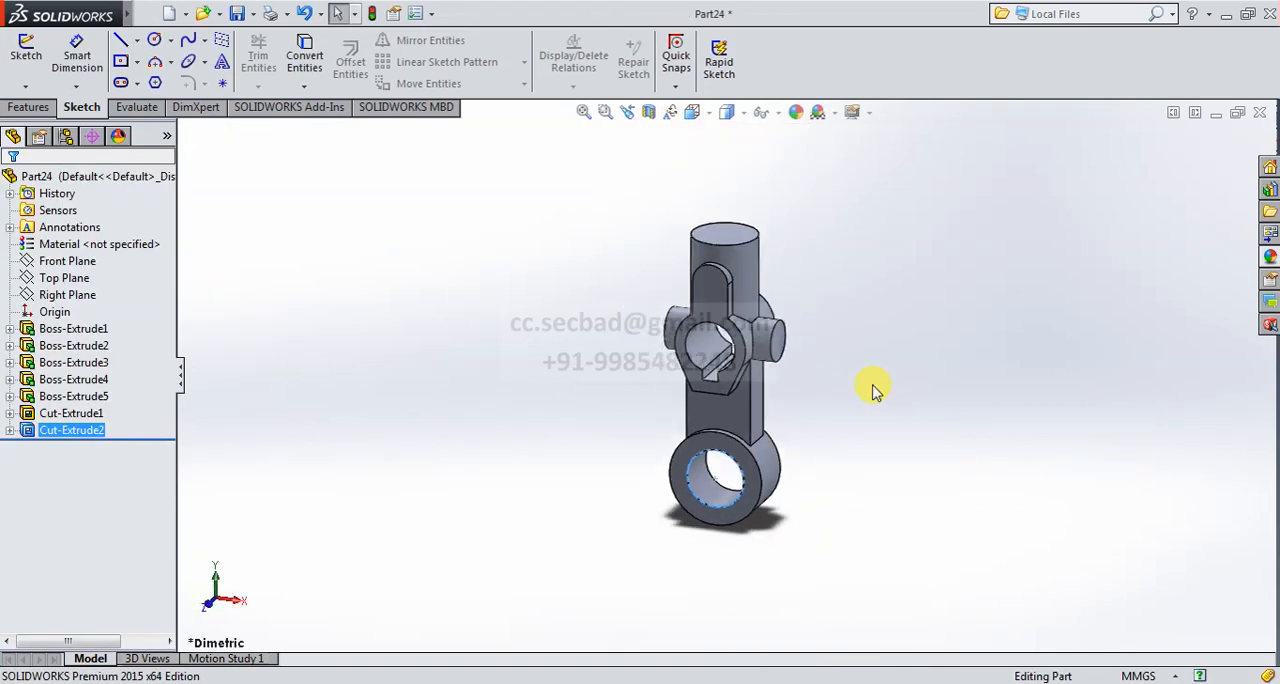
scroll(785, 230, "down", 1)
middle_click_drag(812, 231, 808, 294)
left_click(28, 107)
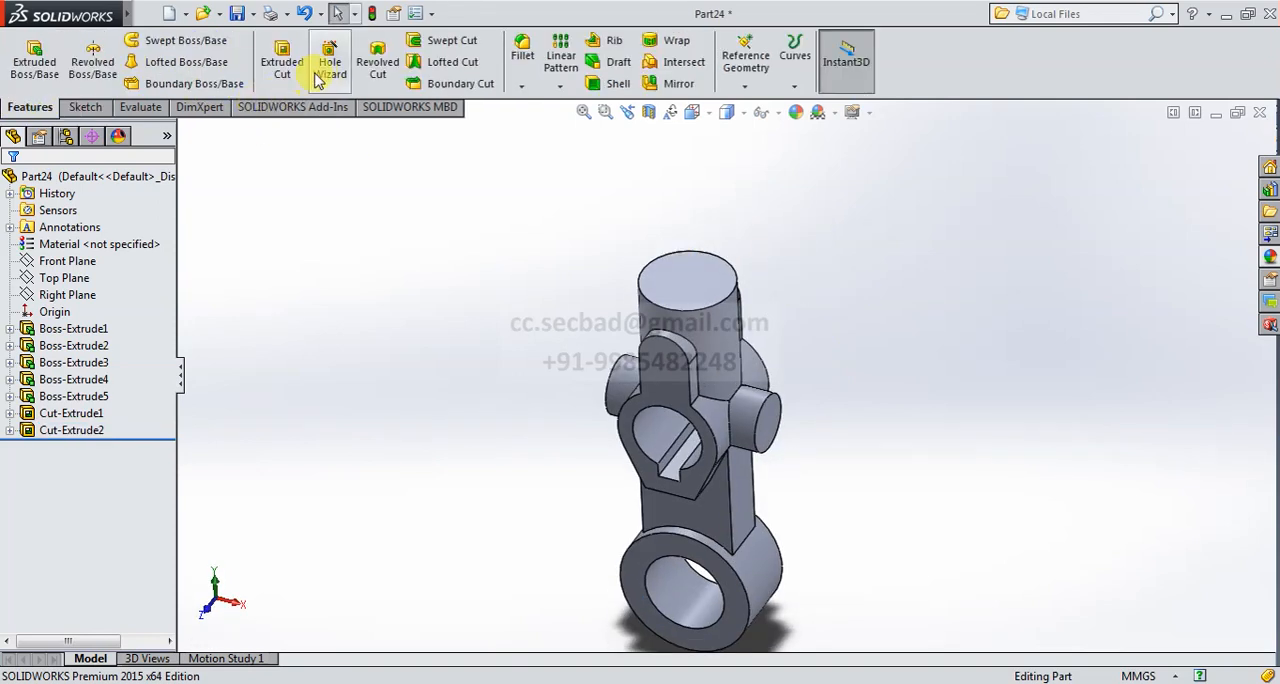
left_click(291, 51)
left_click(683, 280)
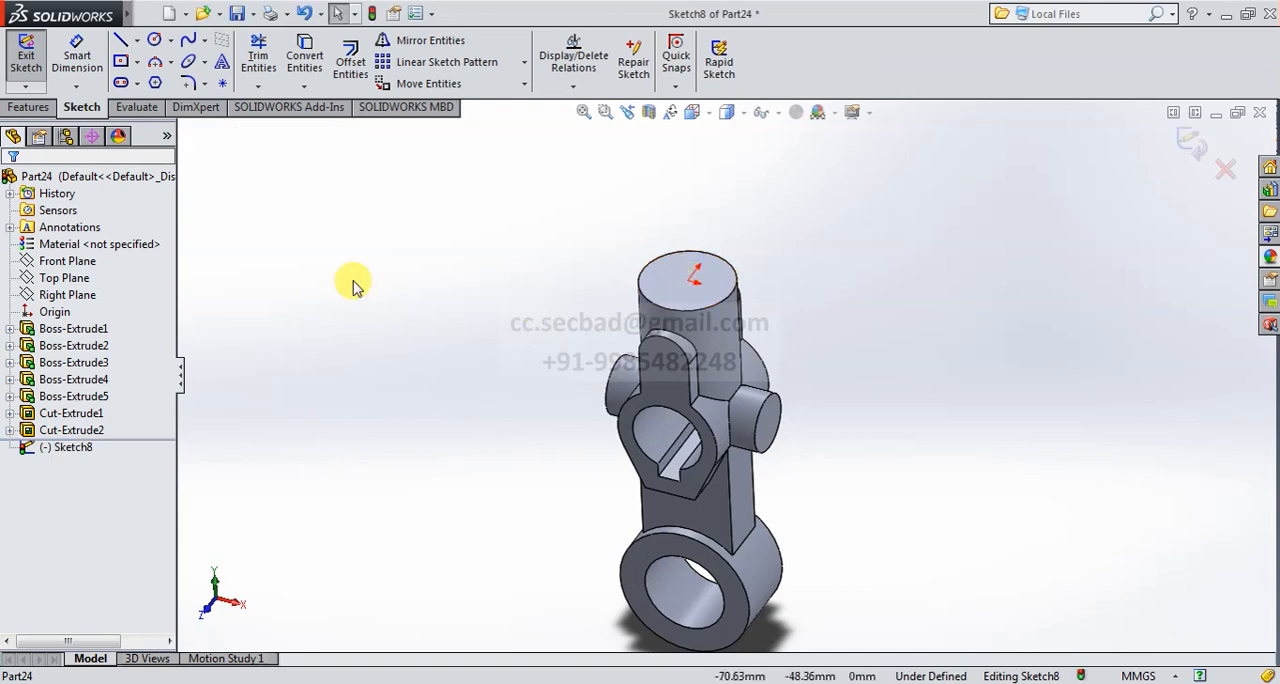
left_click(695, 114)
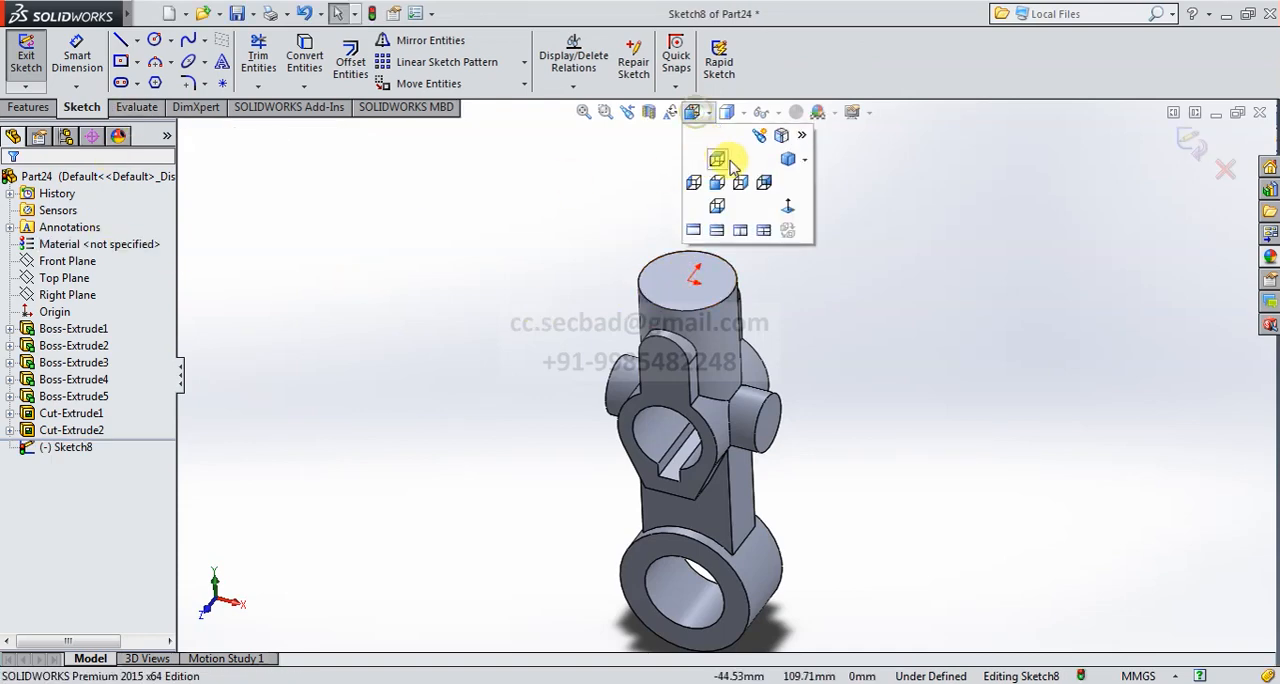
left_click(788, 206)
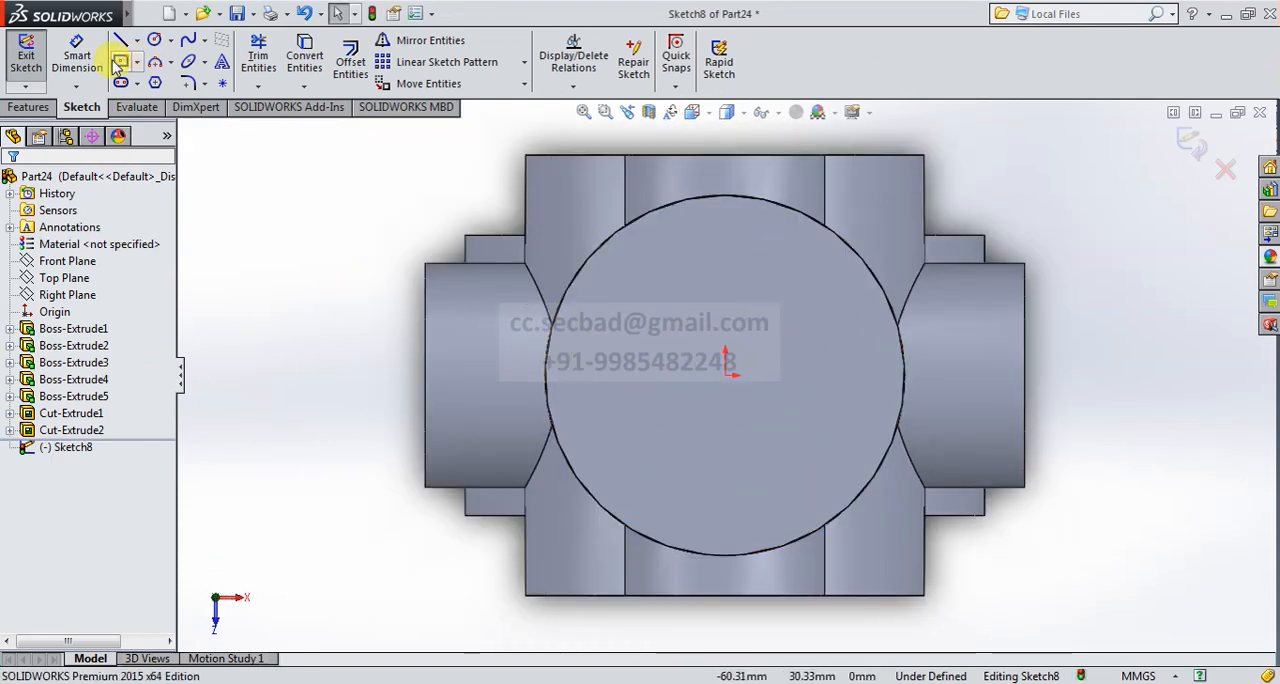
left_click(155, 42)
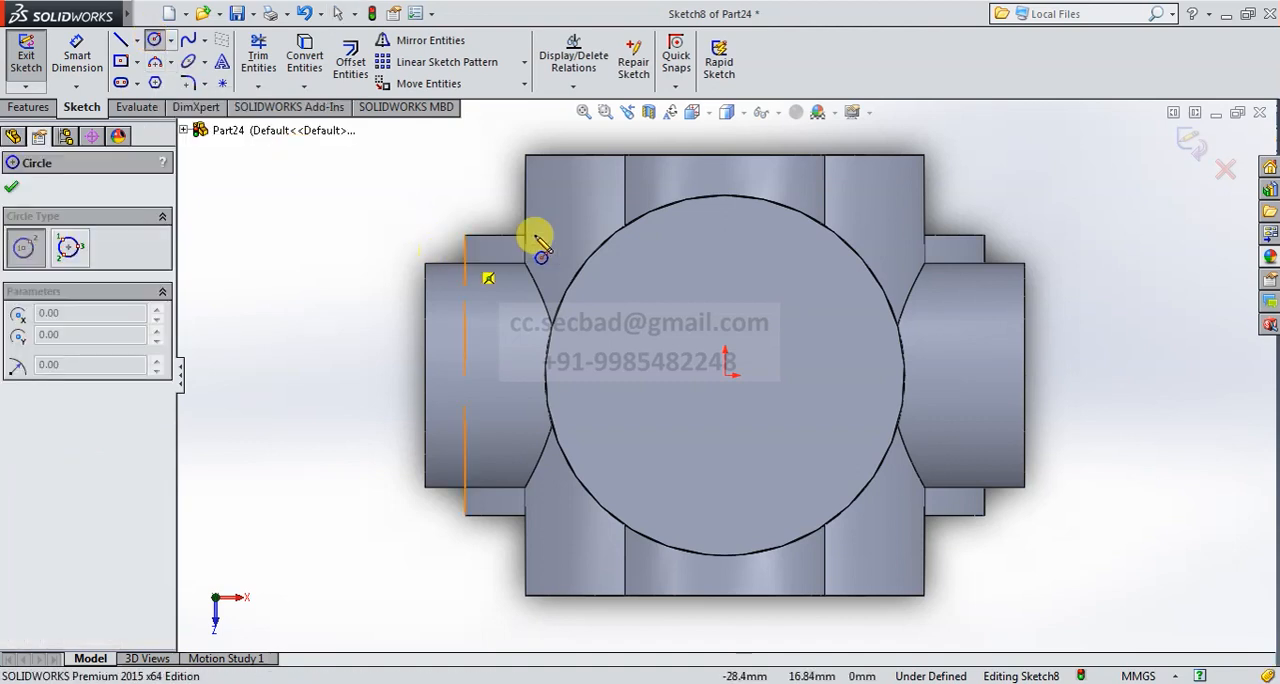
left_click(726, 376)
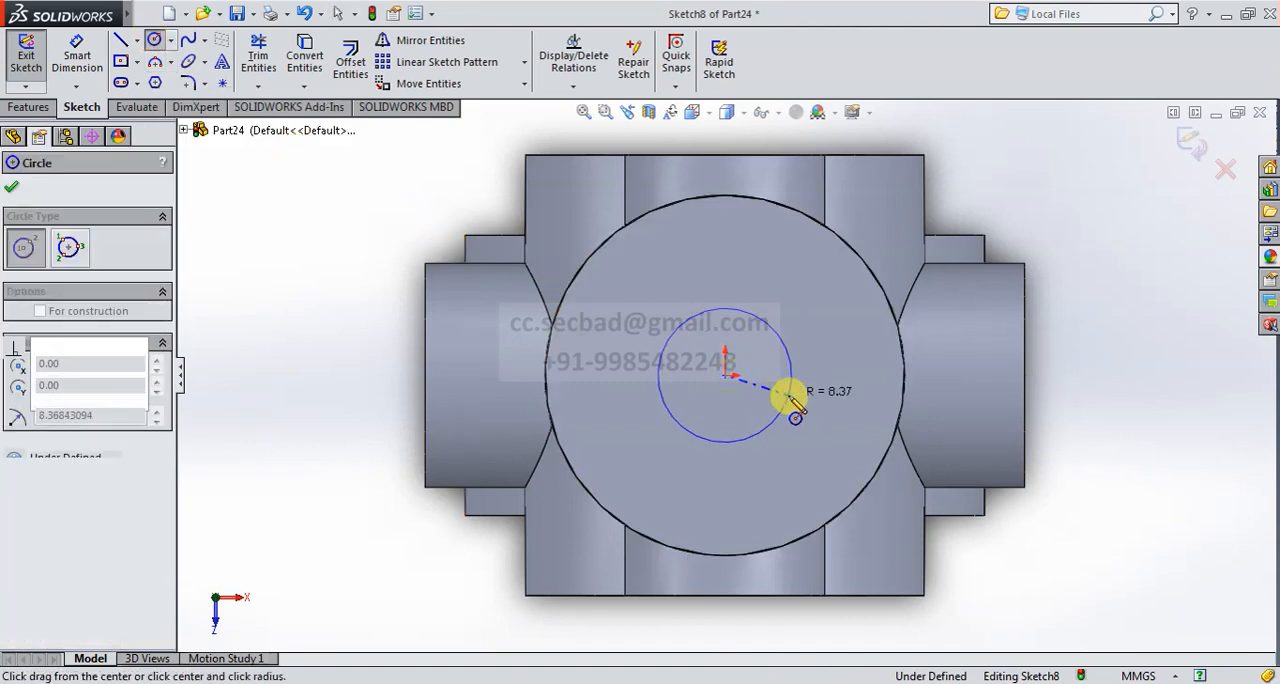
left_click(792, 393)
- Dimension the circle on the cylinder's top face to a diameter of 23 mm
left_click(80, 57)
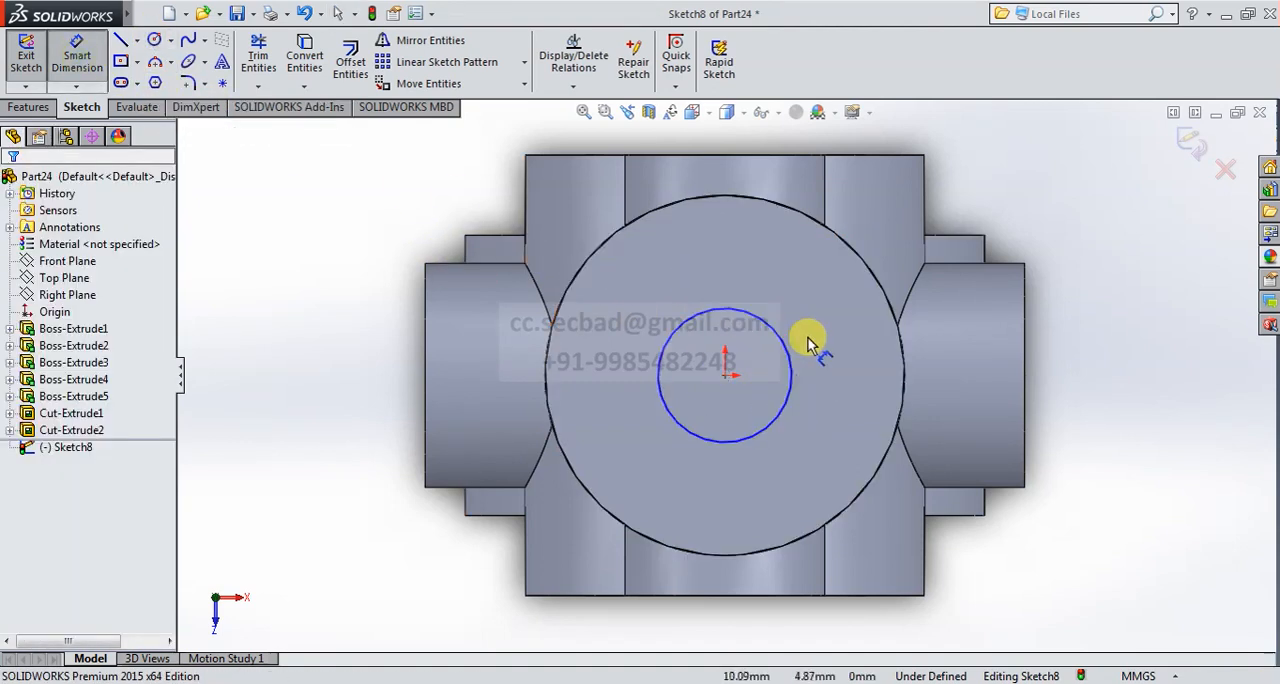
left_click(778, 328)
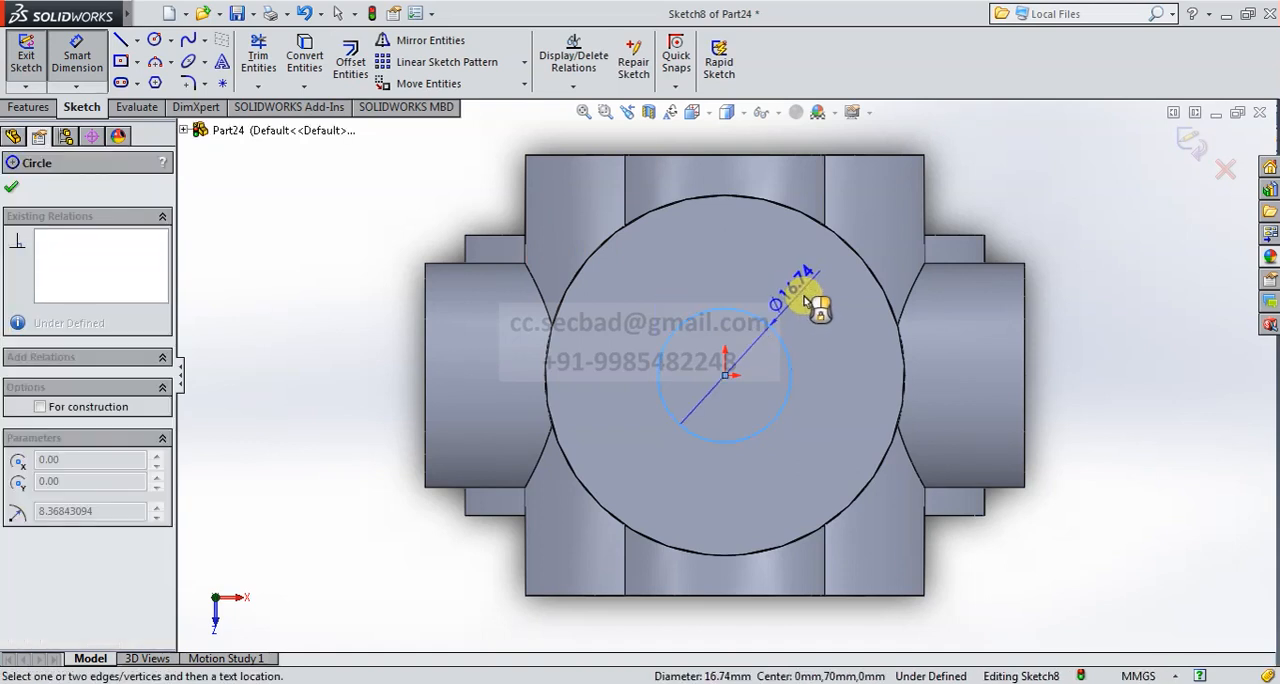
left_click(815, 302)
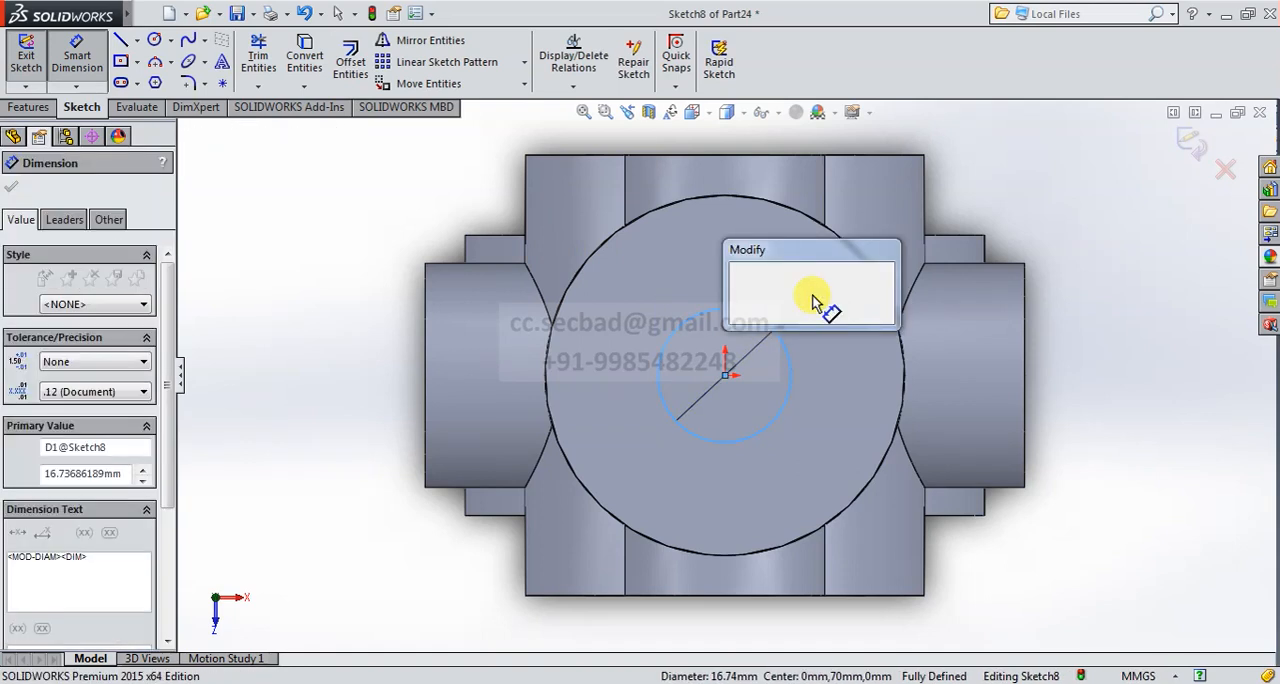
type("23")
key("Return")
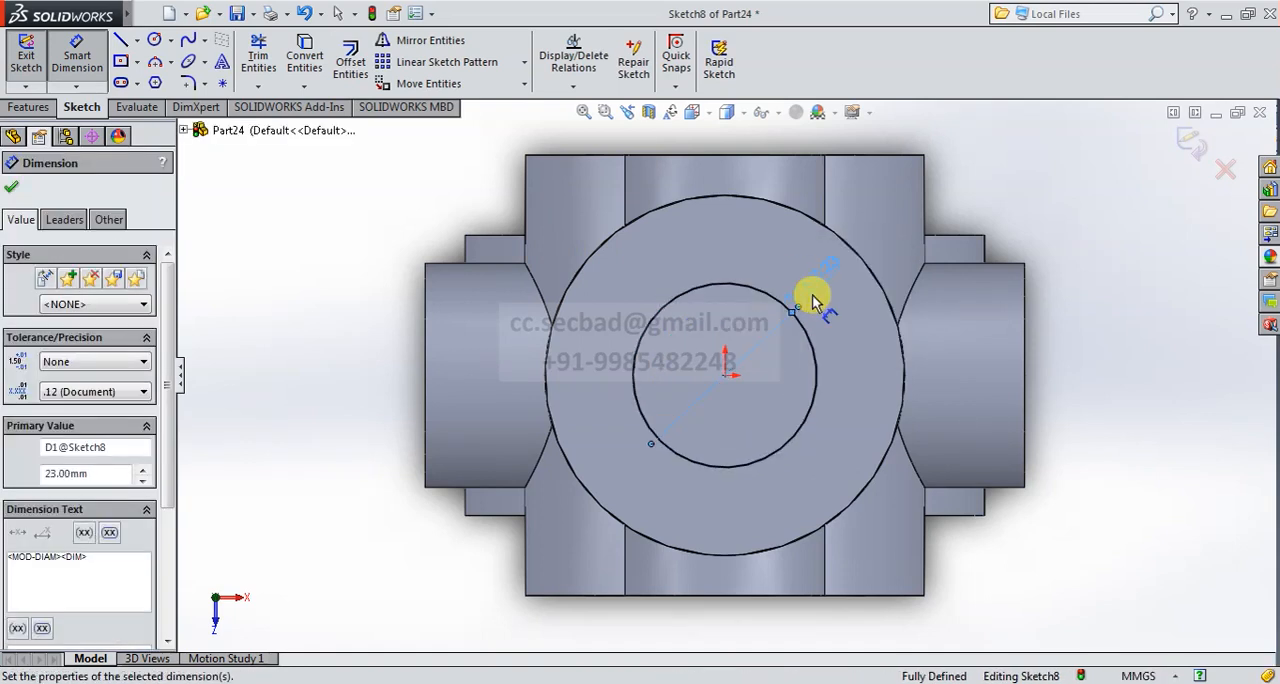
- Cut the 23 mm circle down from the vertical cylinder's top face using the Up To Next end condition
left_click(1195, 144)
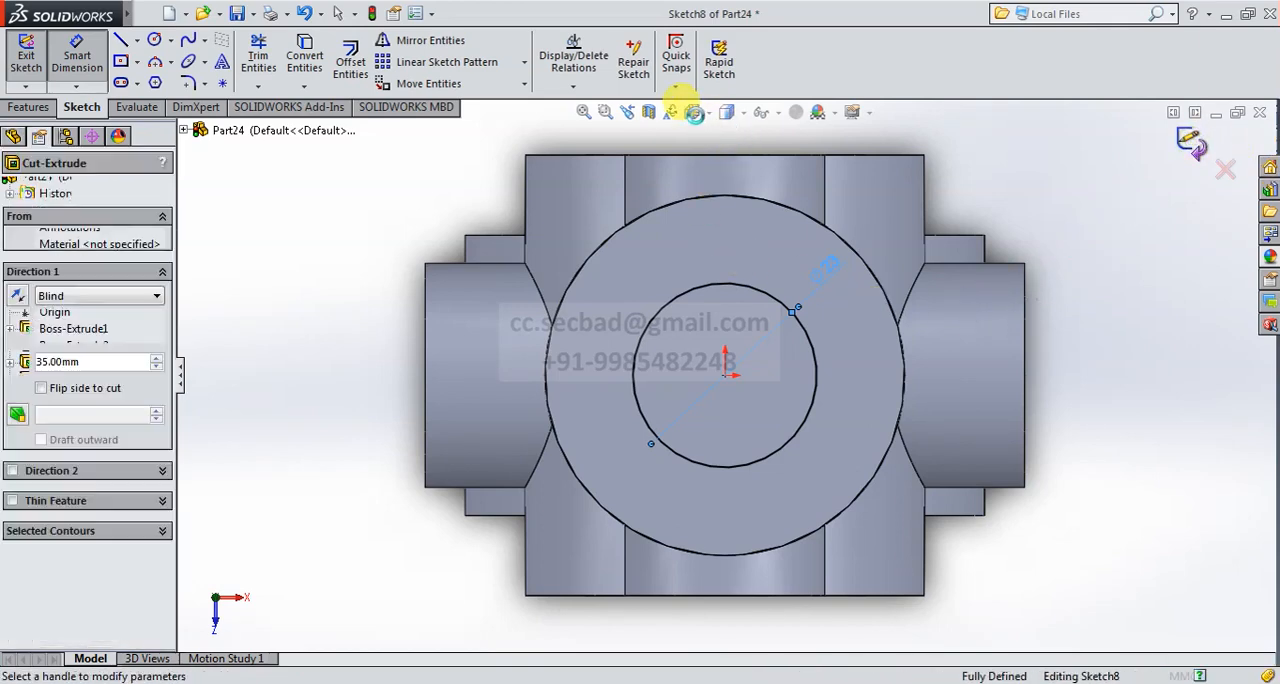
left_click(692, 112)
left_click(783, 162)
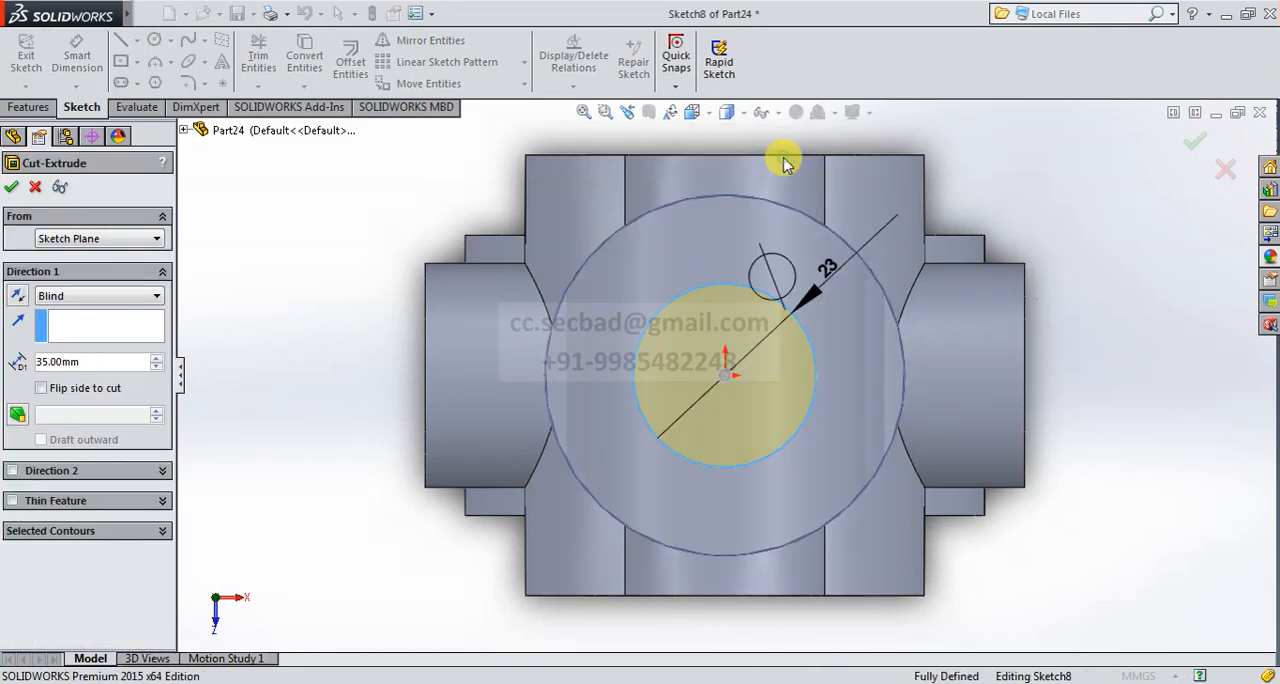
scroll(779, 269, "down", 1)
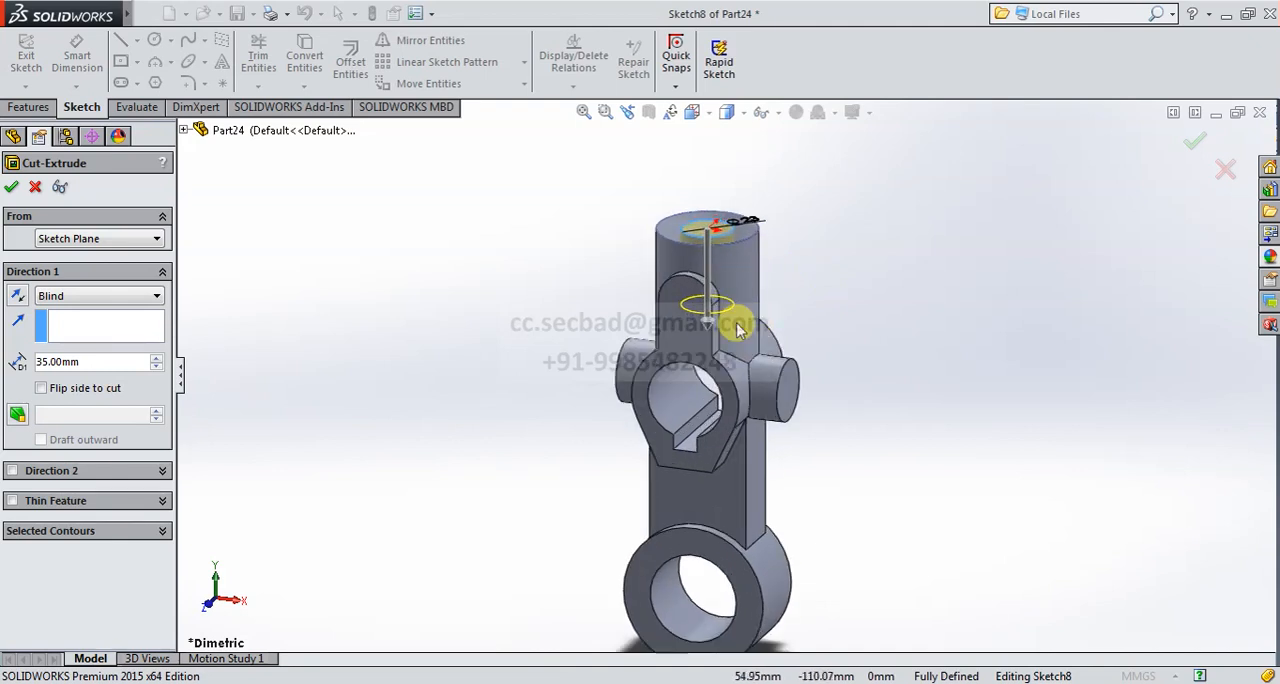
middle_click_drag(738, 323, 734, 225)
left_click(156, 295)
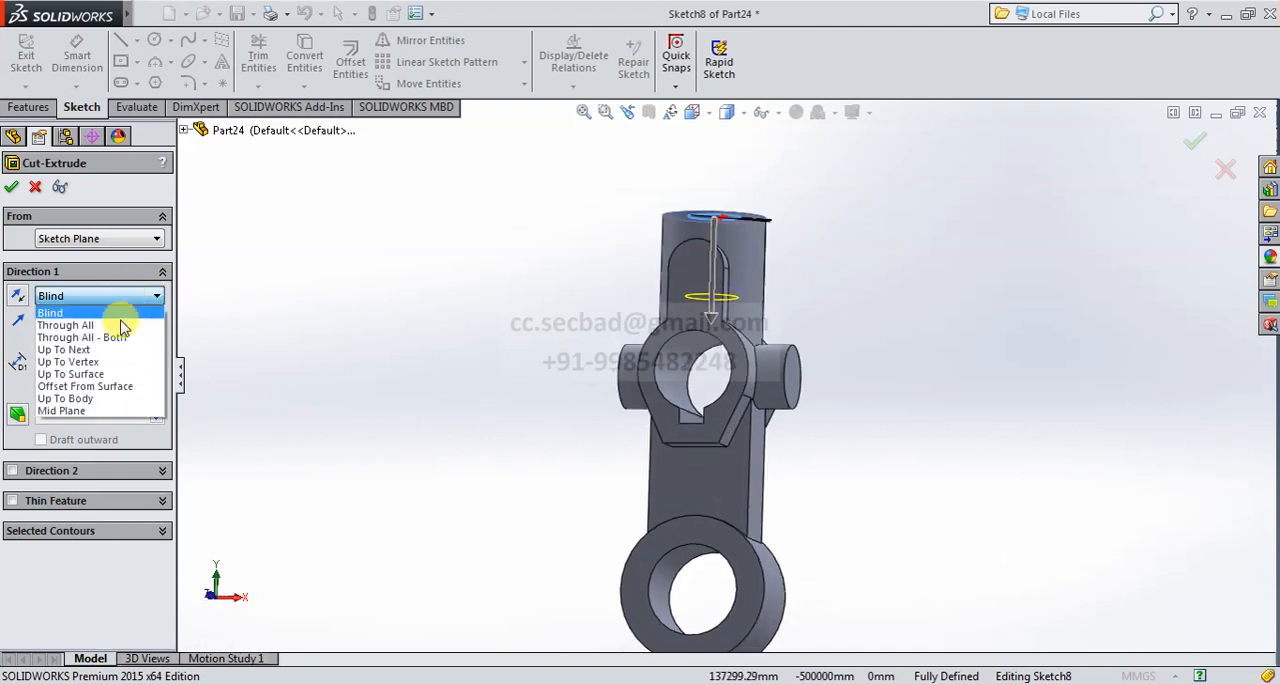
left_click(80, 349)
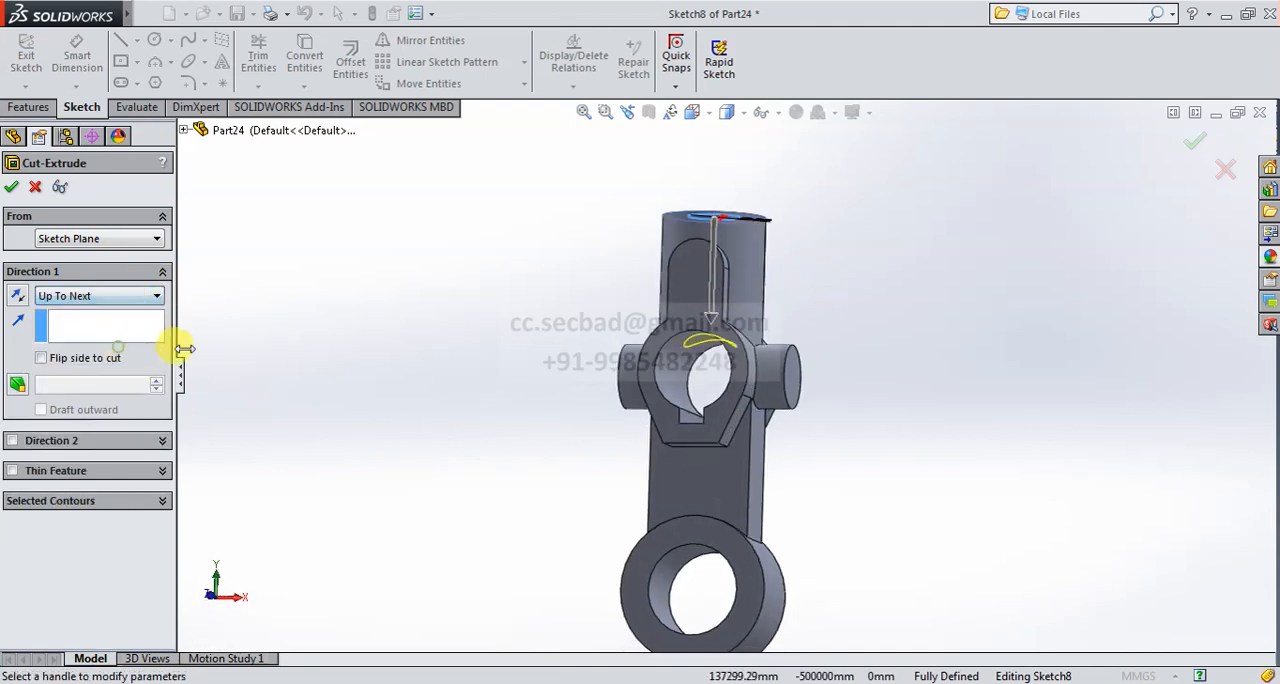
left_click(11, 190)
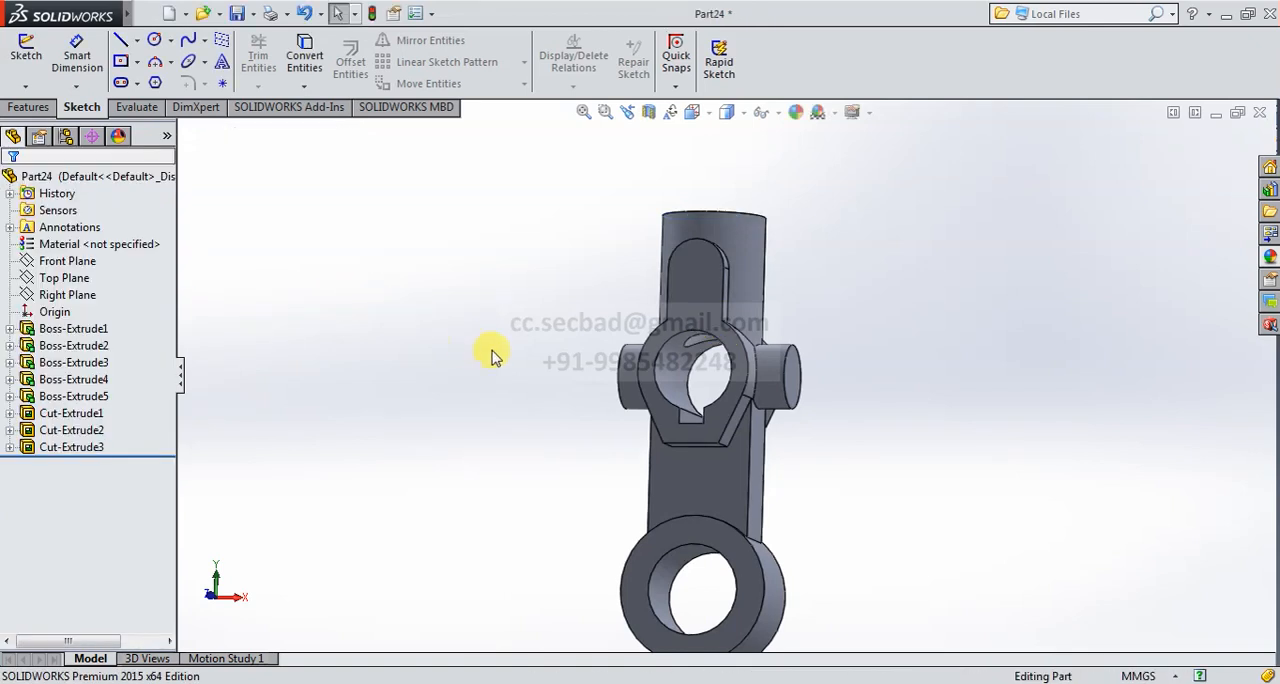
- Start a Hole Wizard hole using ANSI Metric drill size Ø12.0, with Up To Surface ending at the rear lug's outer face
middle_click_drag(600, 380, 812, 375)
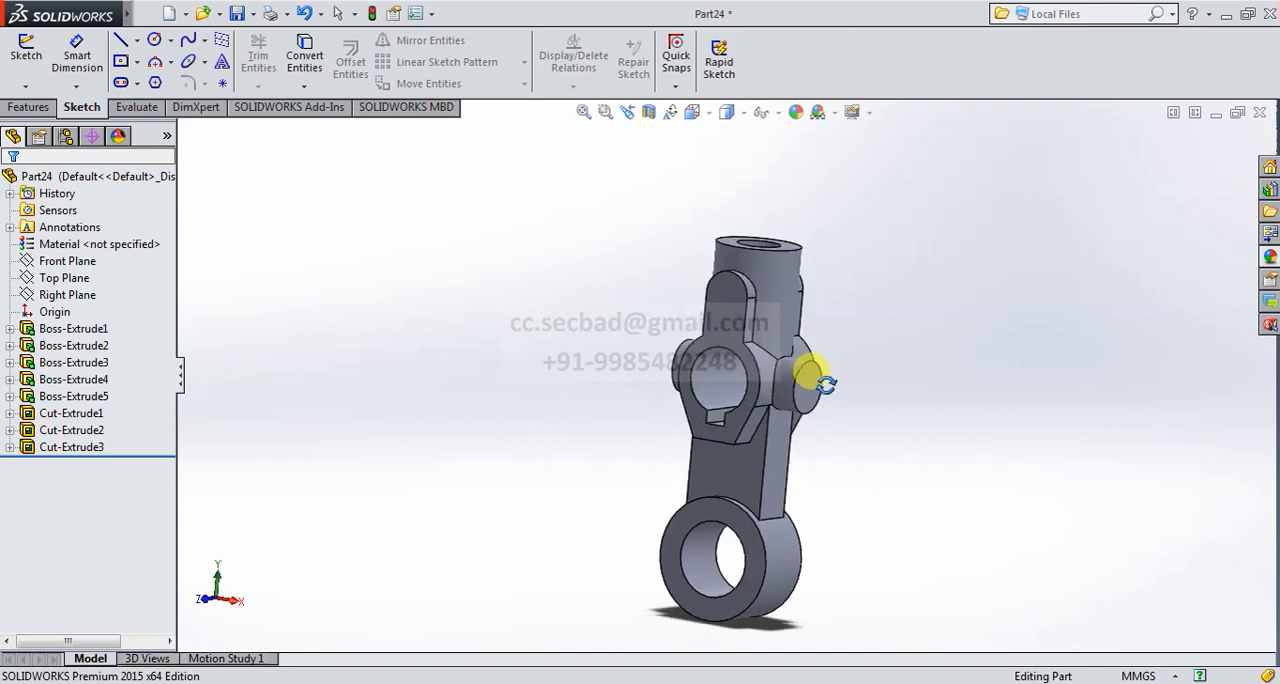
scroll(748, 322, "down", 2)
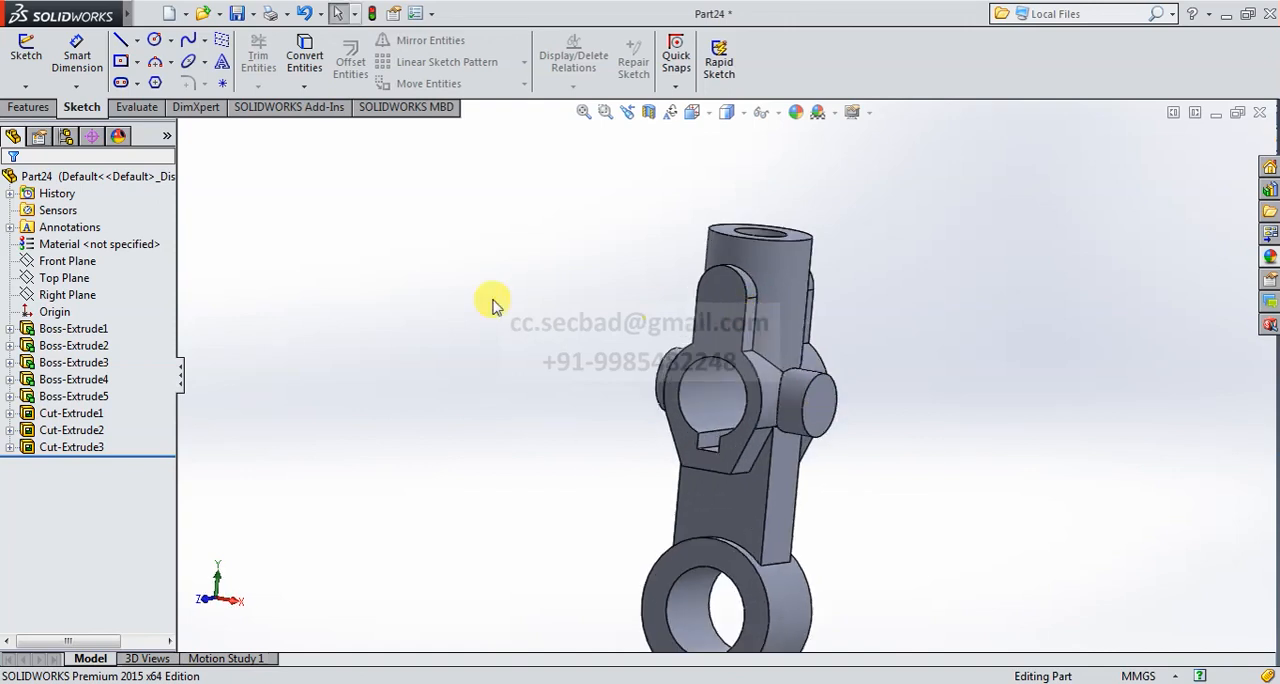
left_click(28, 107)
left_click(329, 61)
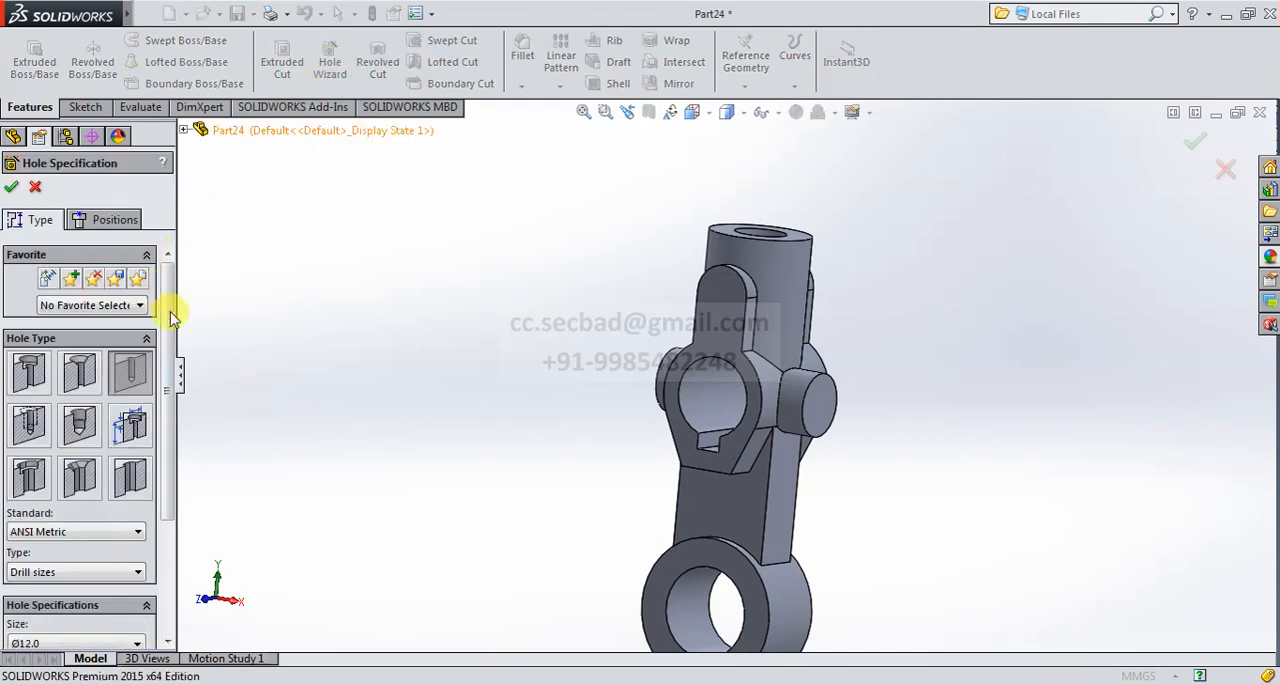
left_click_drag(168, 352, 175, 477)
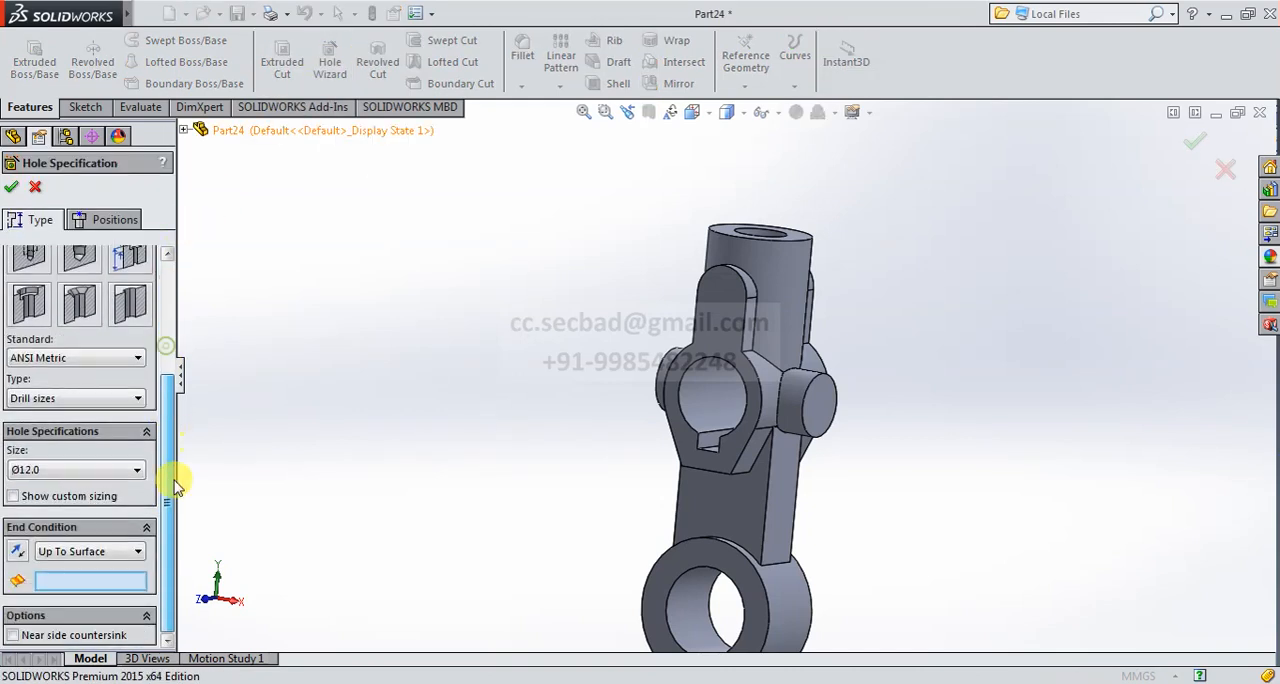
left_click(100, 360)
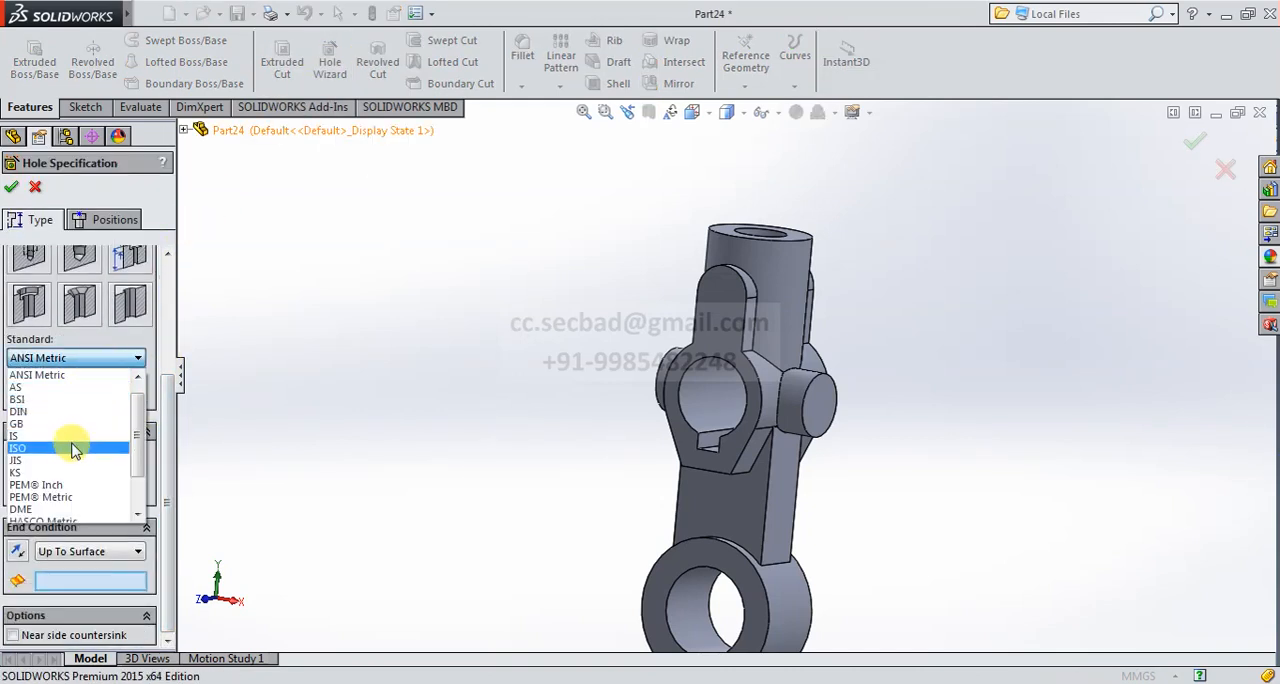
left_click(75, 375)
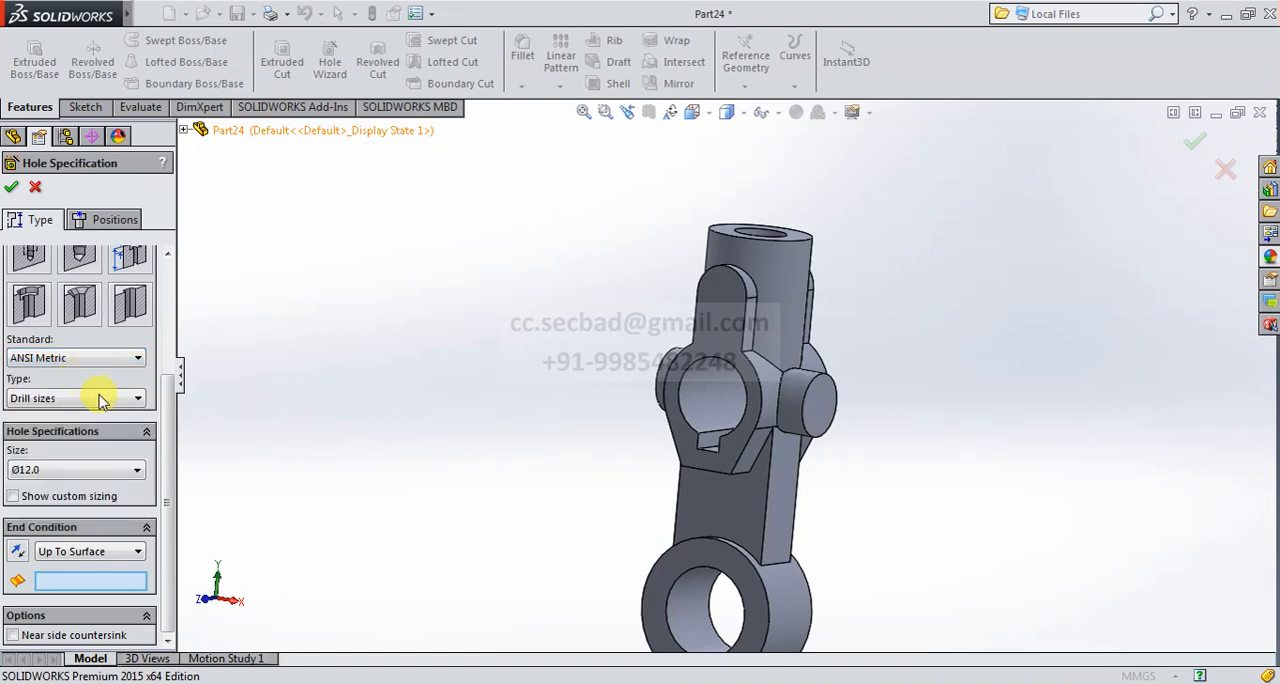
left_click(98, 400)
left_click(84, 428)
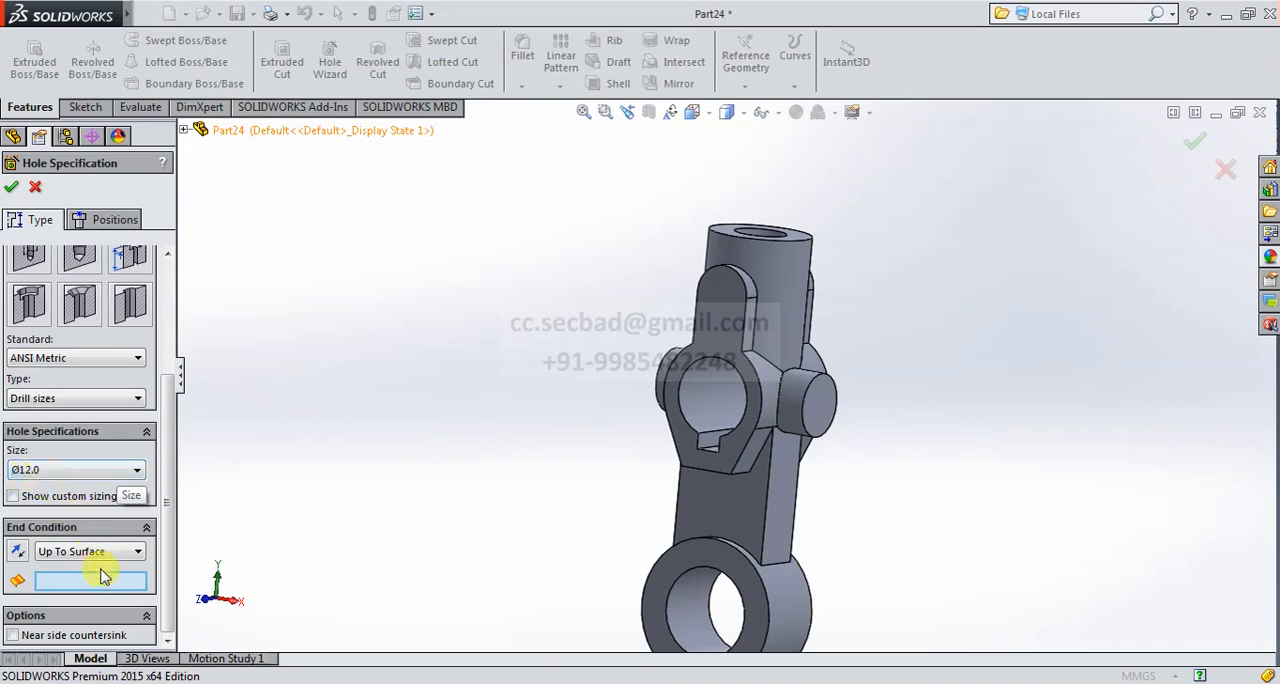
middle_click_drag(476, 450, 683, 403)
left_click(739, 296)
scroll(714, 290, "down", 5)
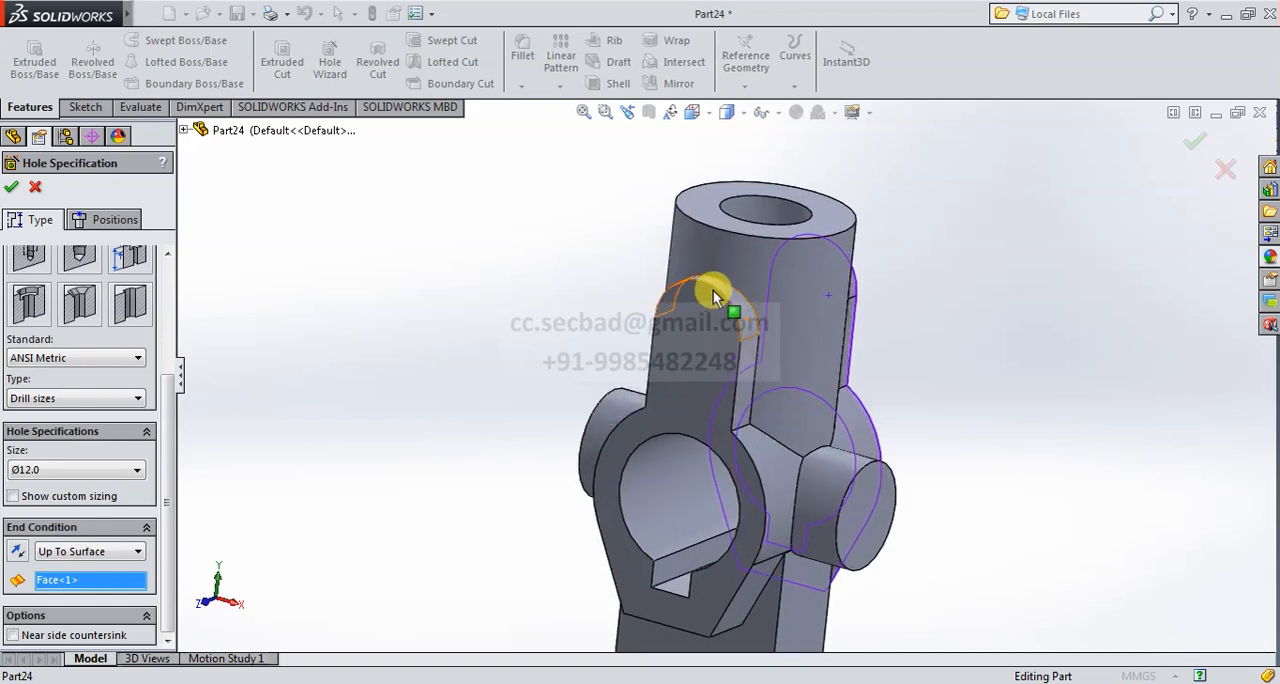
- Place the 12 mm hole on the front lug's face at the center of its rounded end and create it
left_click(106, 222)
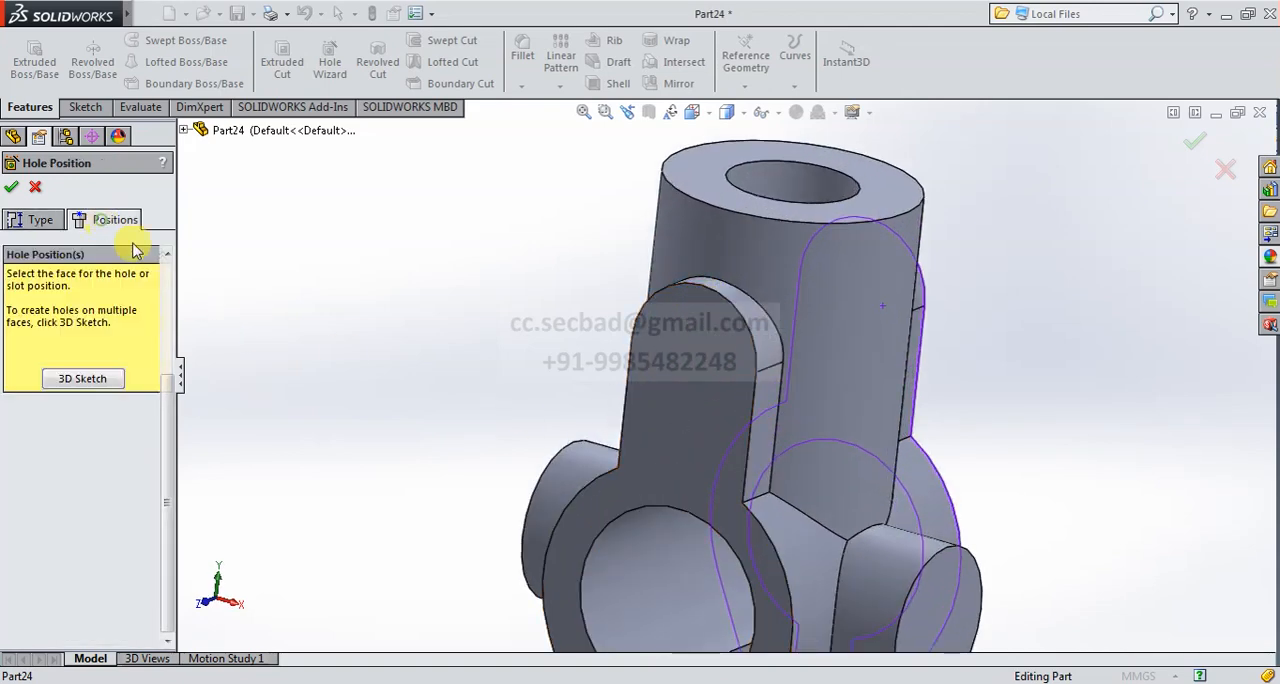
left_click(722, 360)
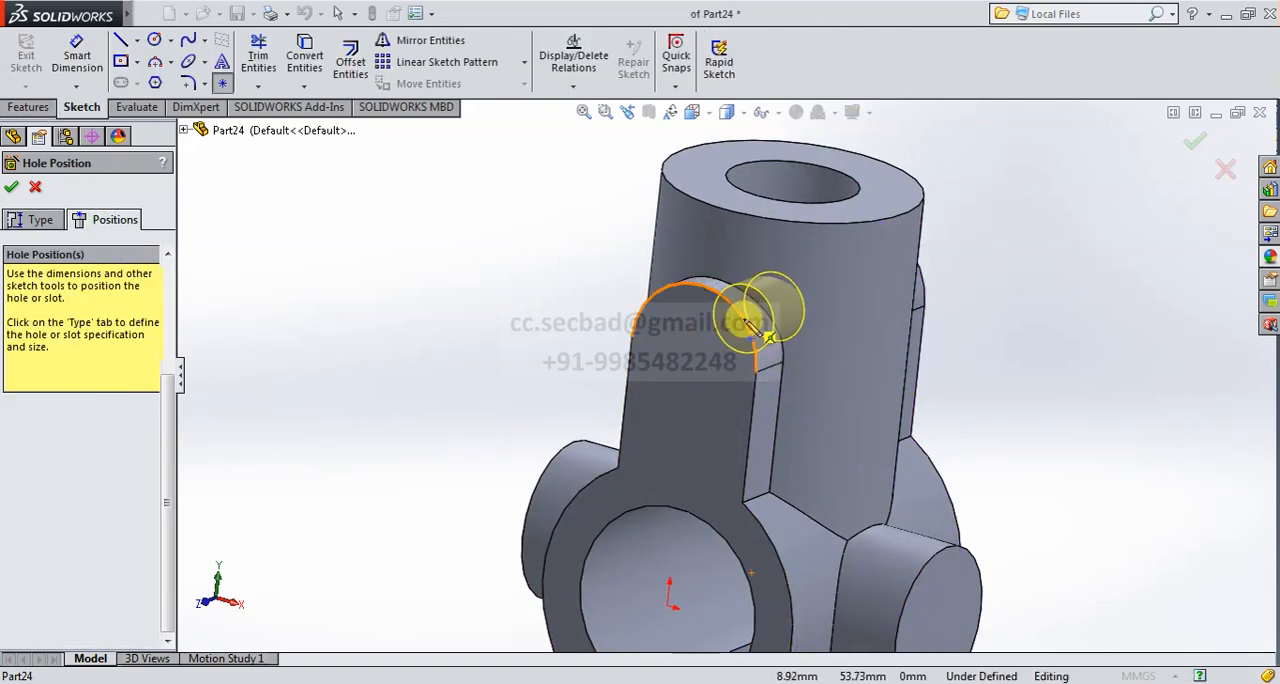
left_click(706, 366)
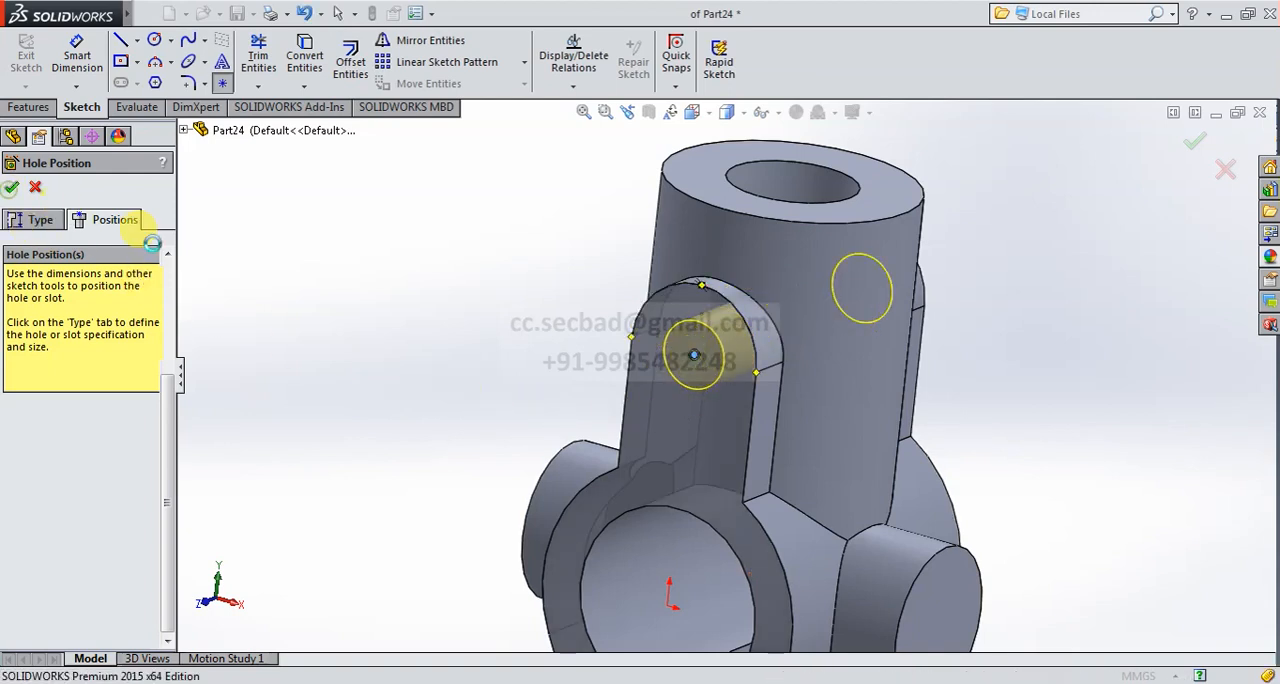
key("Return")
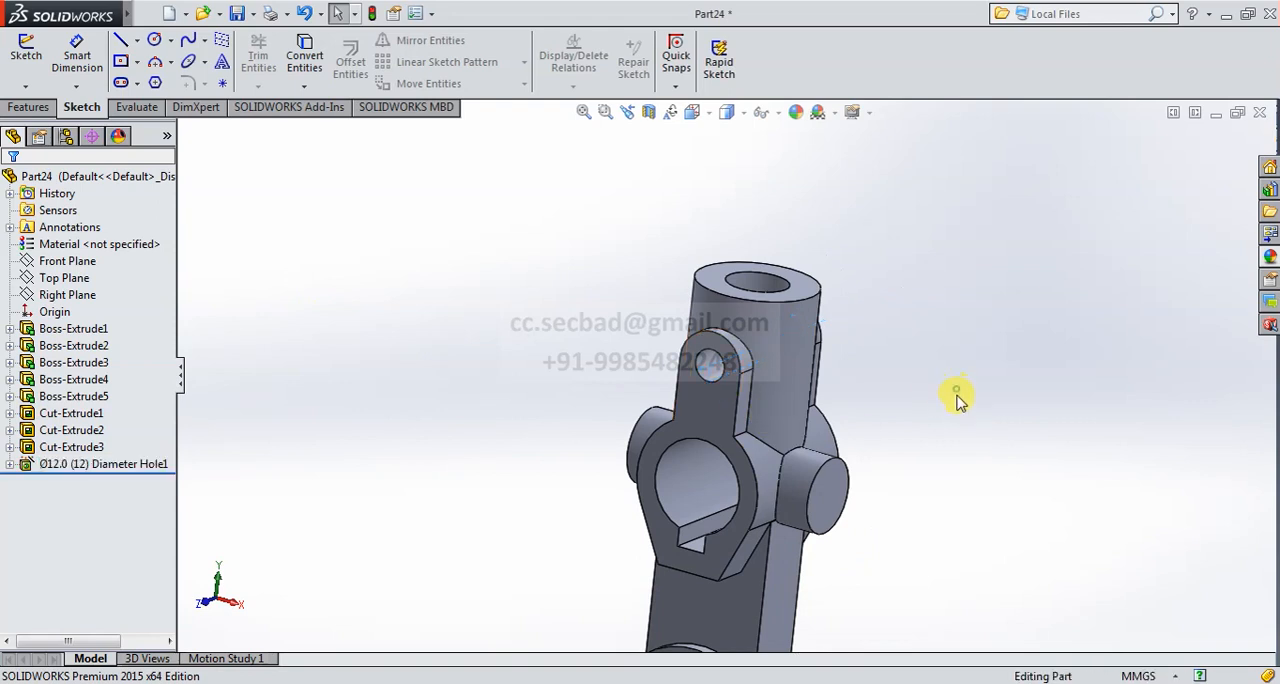
- Start a second Ø12.0 ANSI Metric drill hole, with Up To Surface ending at one cross boss's end face
middle_click_drag(957, 399, 1014, 511)
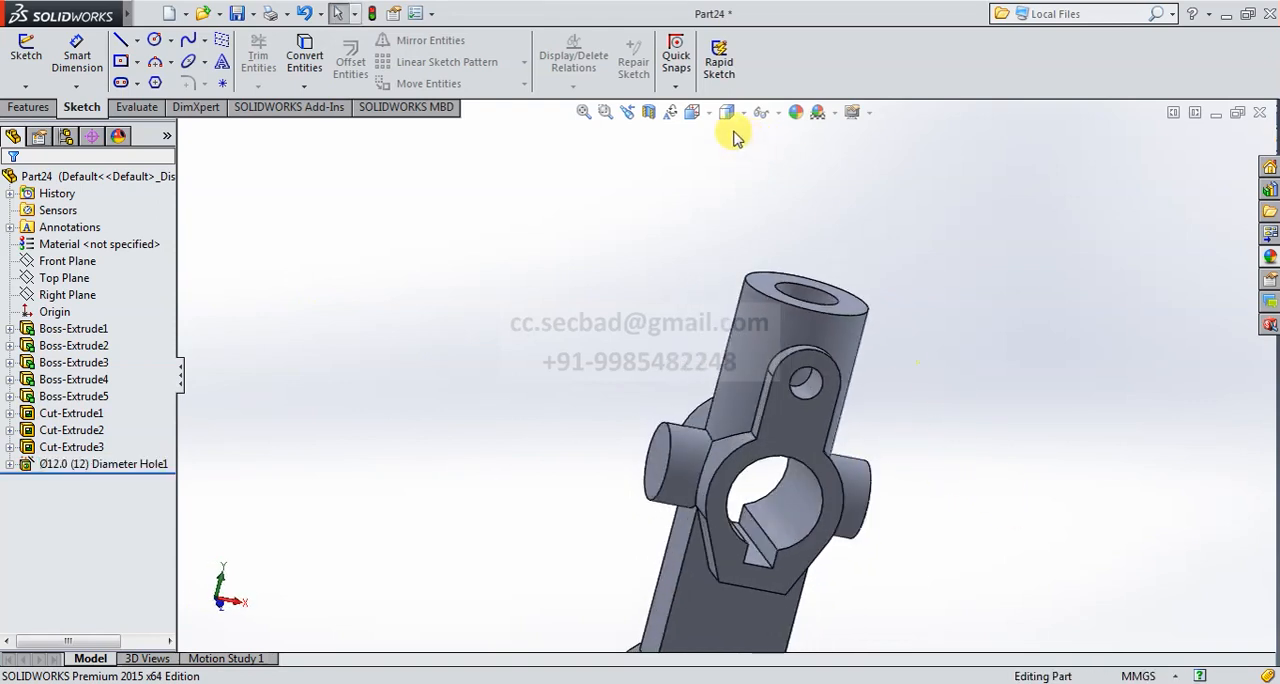
left_click(30, 107)
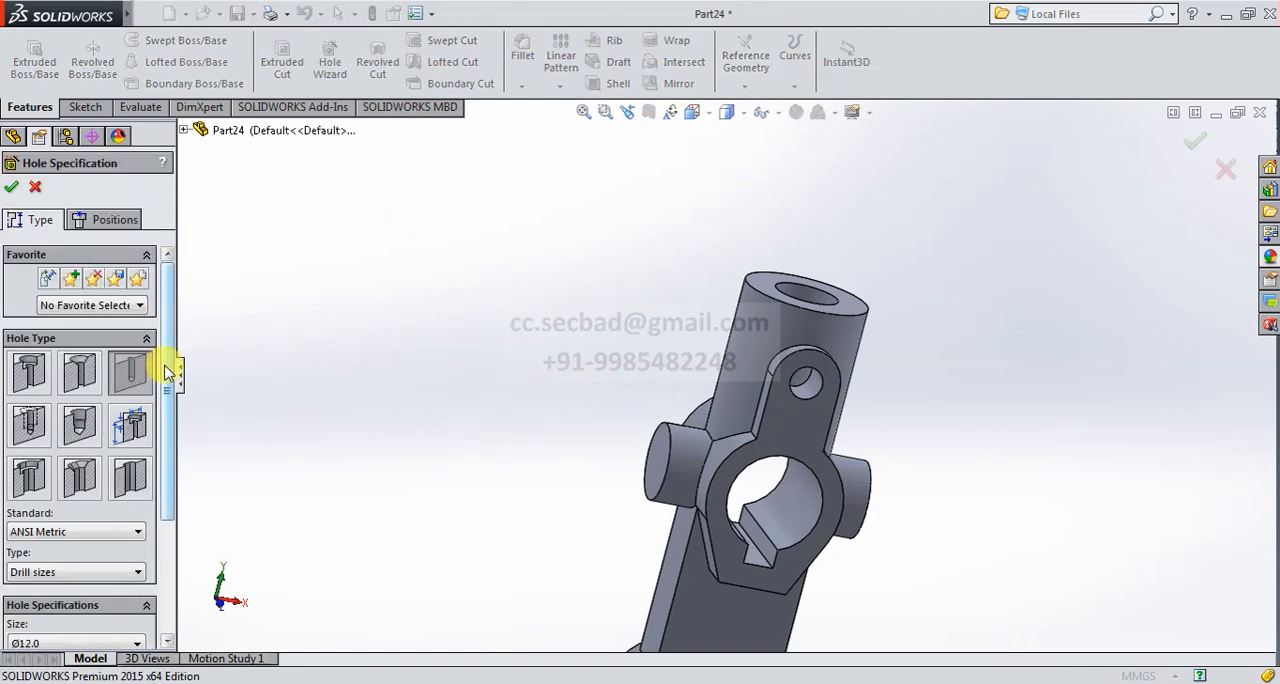
left_click_drag(168, 372, 103, 491)
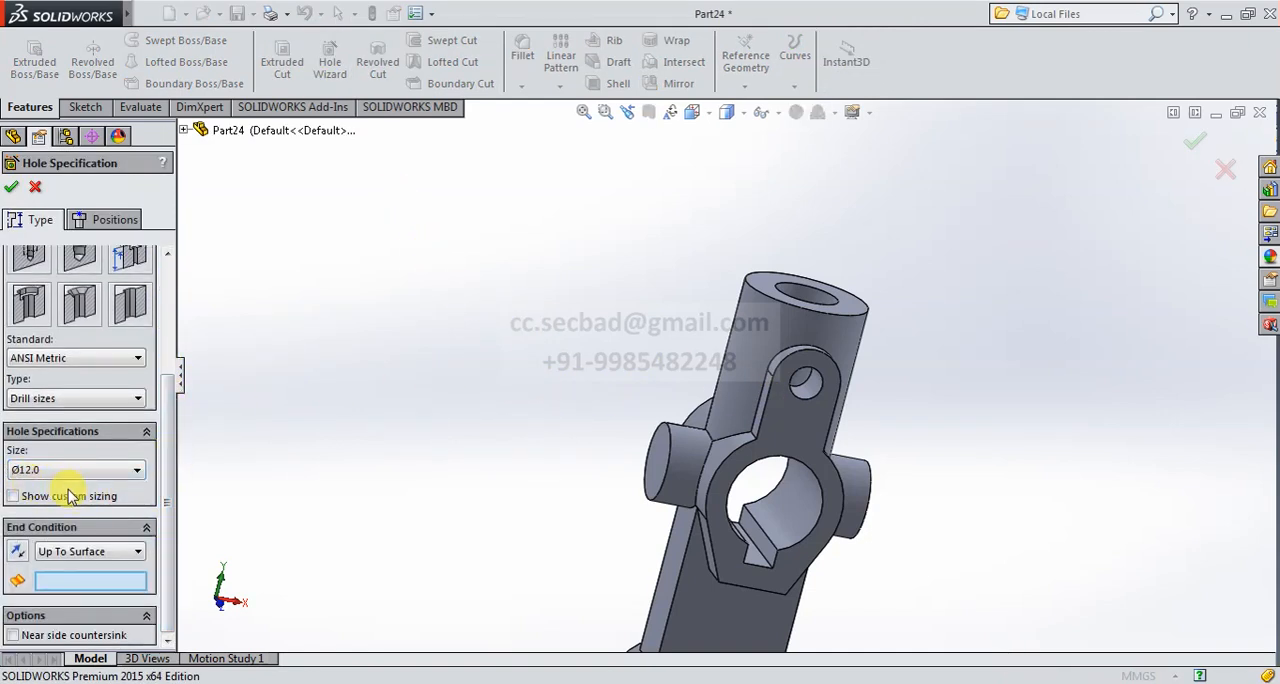
left_click(661, 464)
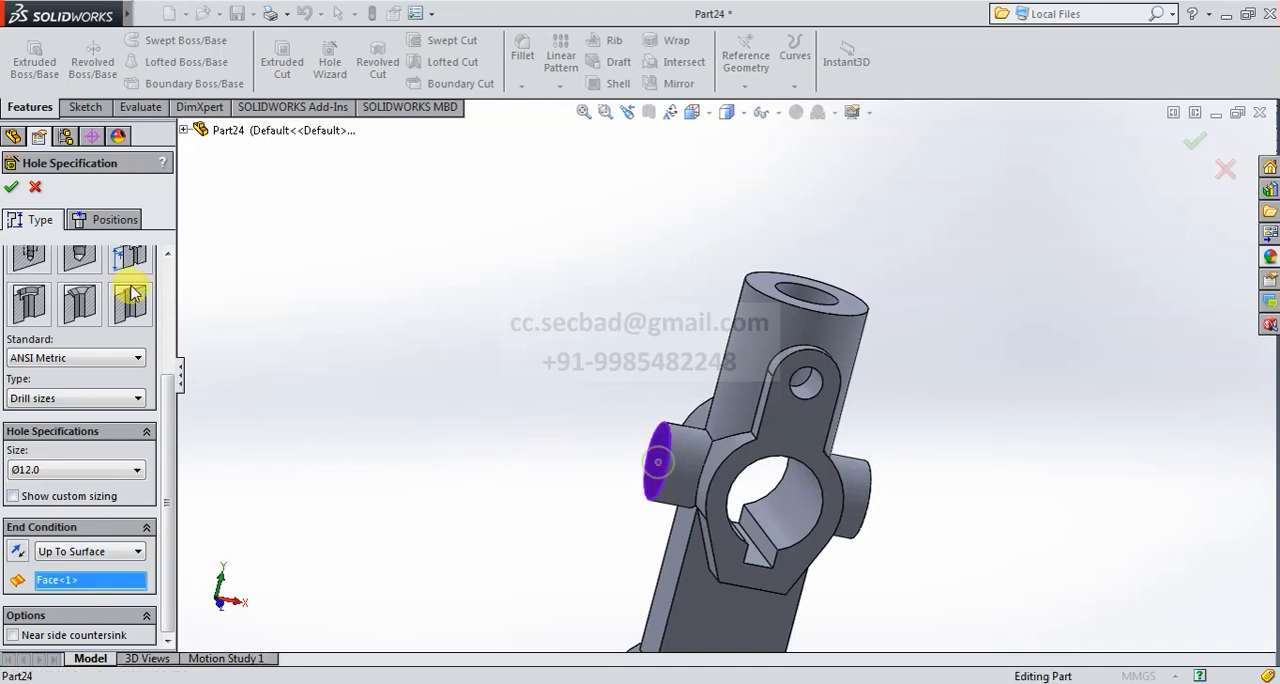
- Position the second 12 mm hole at the center of the opposite cross boss's end face and create it
left_click(88, 222)
middle_click_drag(945, 455, 890, 437)
left_click(880, 503)
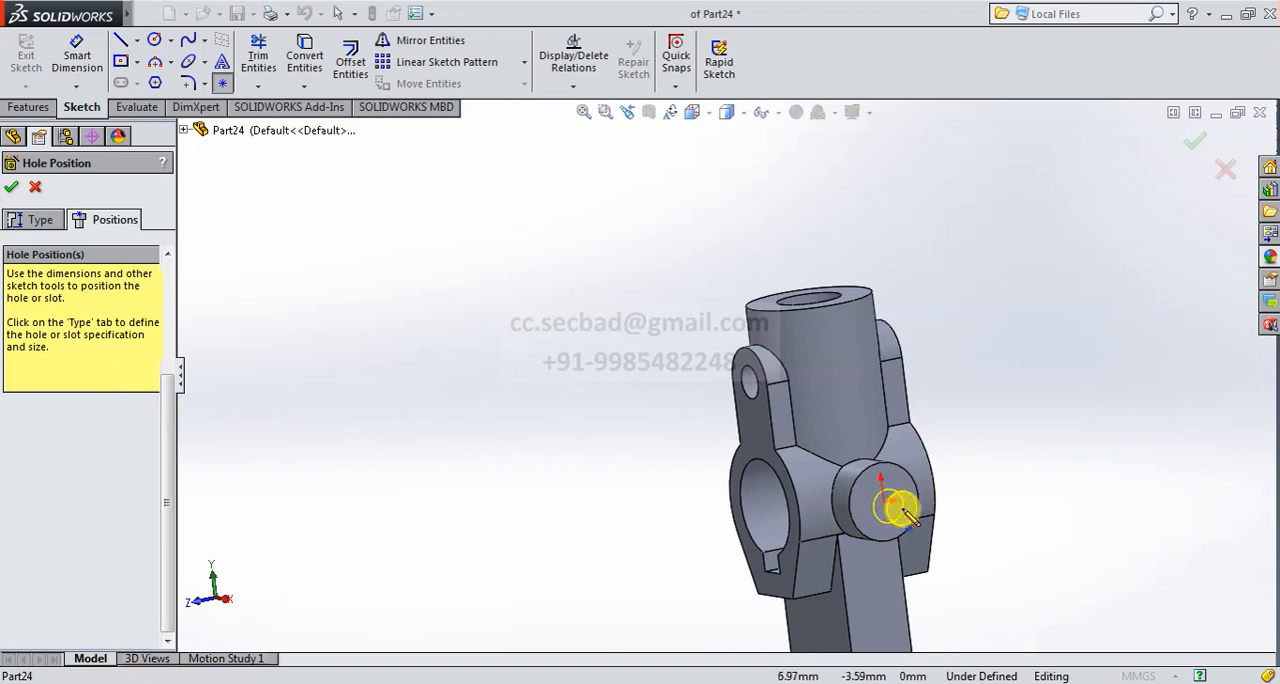
scroll(885, 505, "down", 5)
left_click(818, 460)
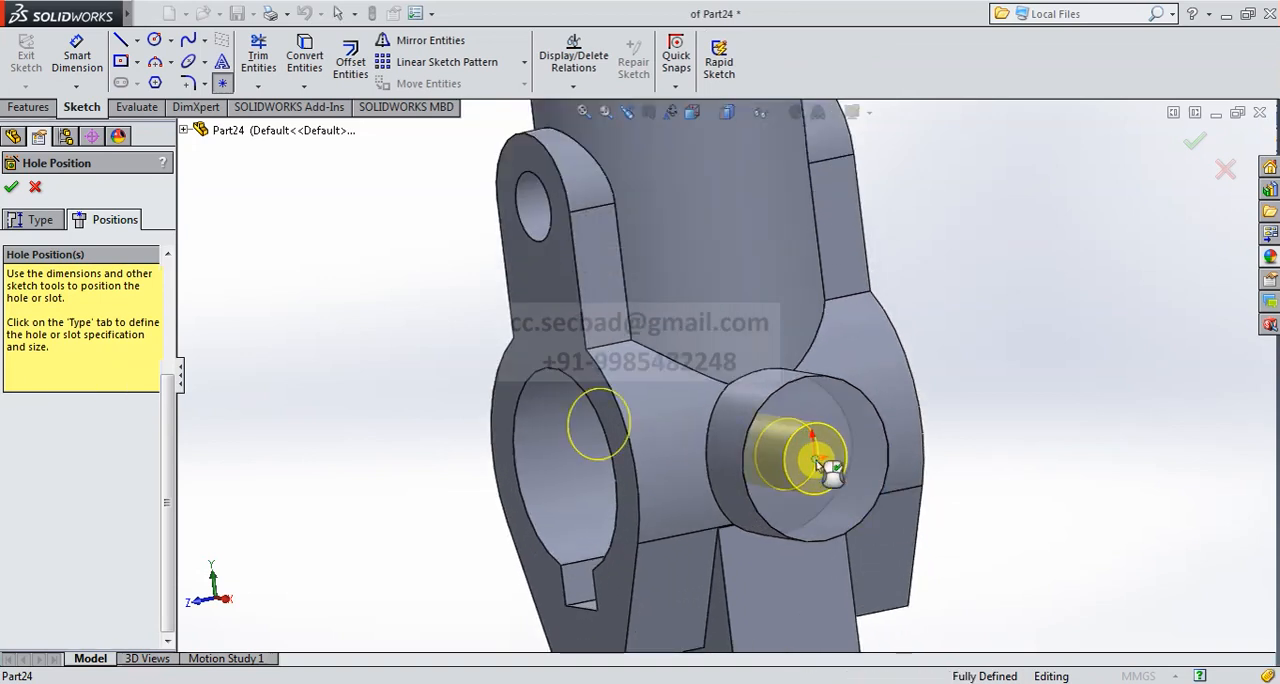
left_click(11, 188)
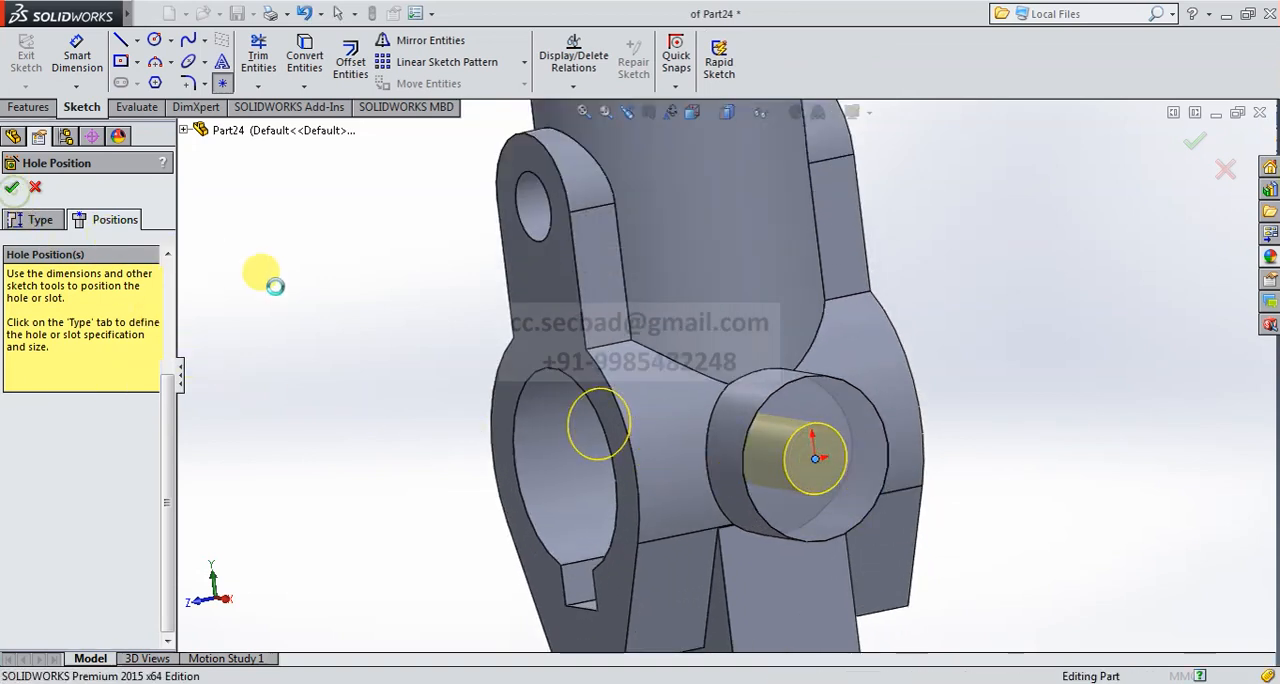
scroll(457, 343, "up", 6)
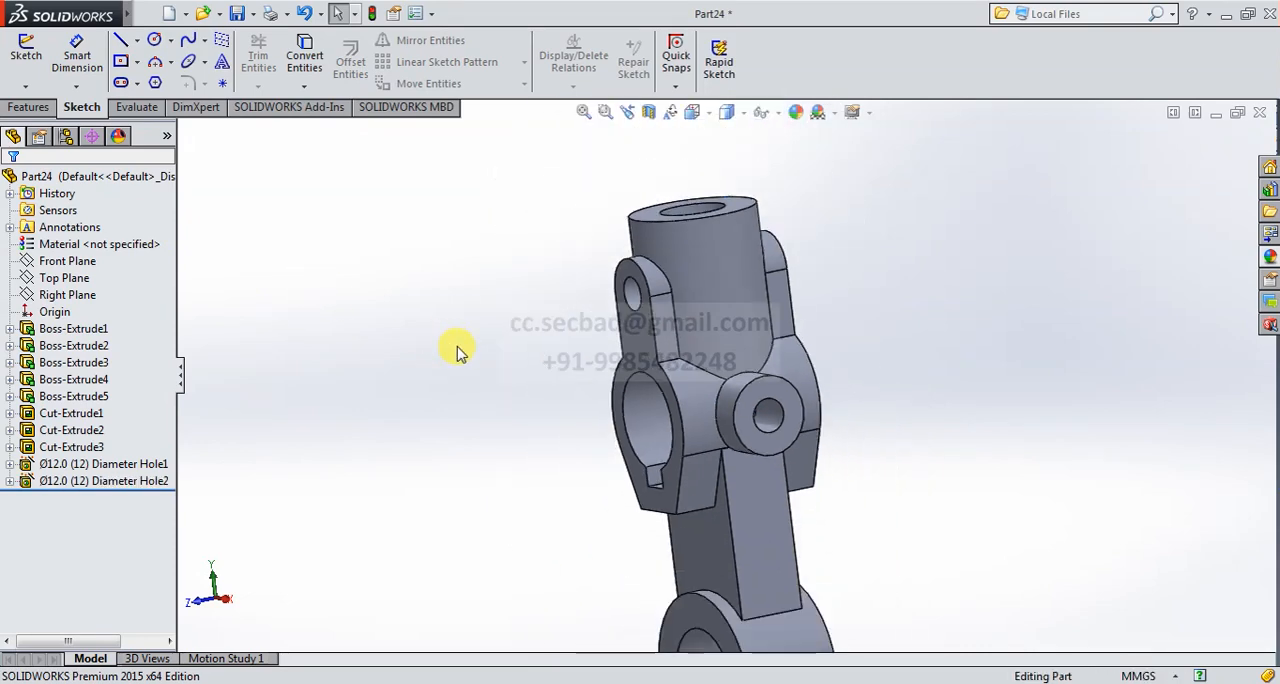
- Start a symmetric 3 mm fillet and select the edges where the front and rear lugs meet the vertical cylinder
middle_click_drag(759, 425, 791, 326)
left_click(693, 113)
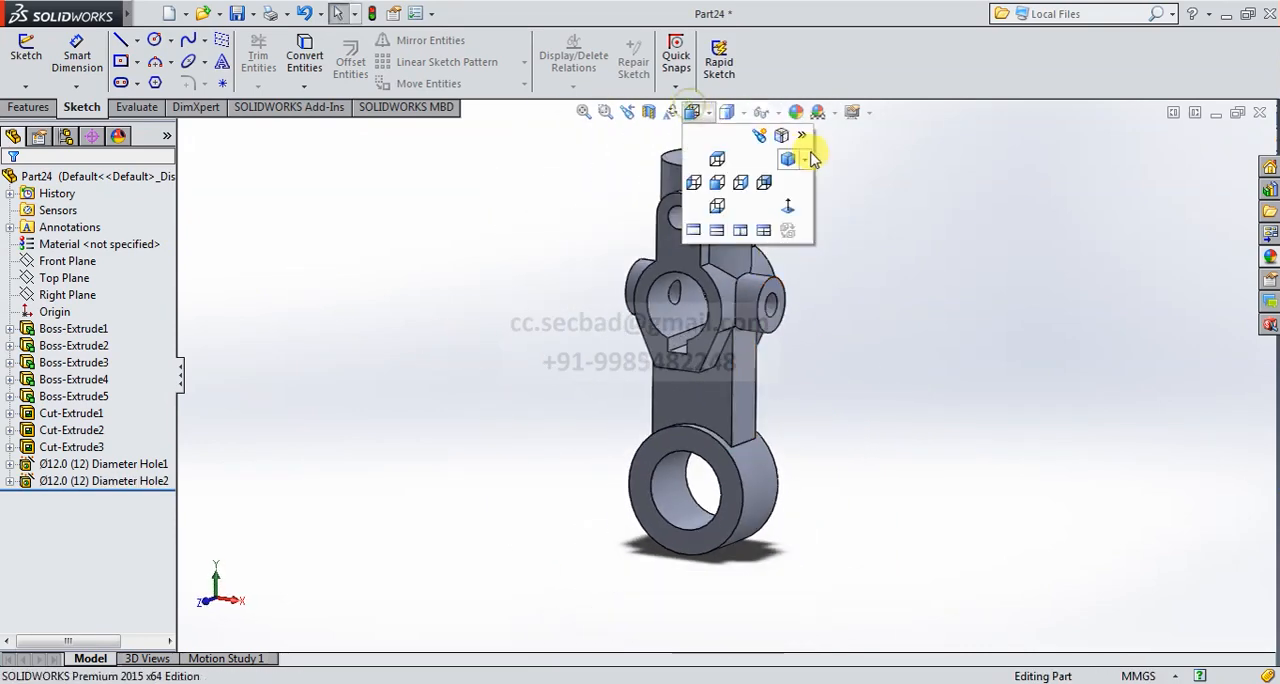
left_click(789, 161)
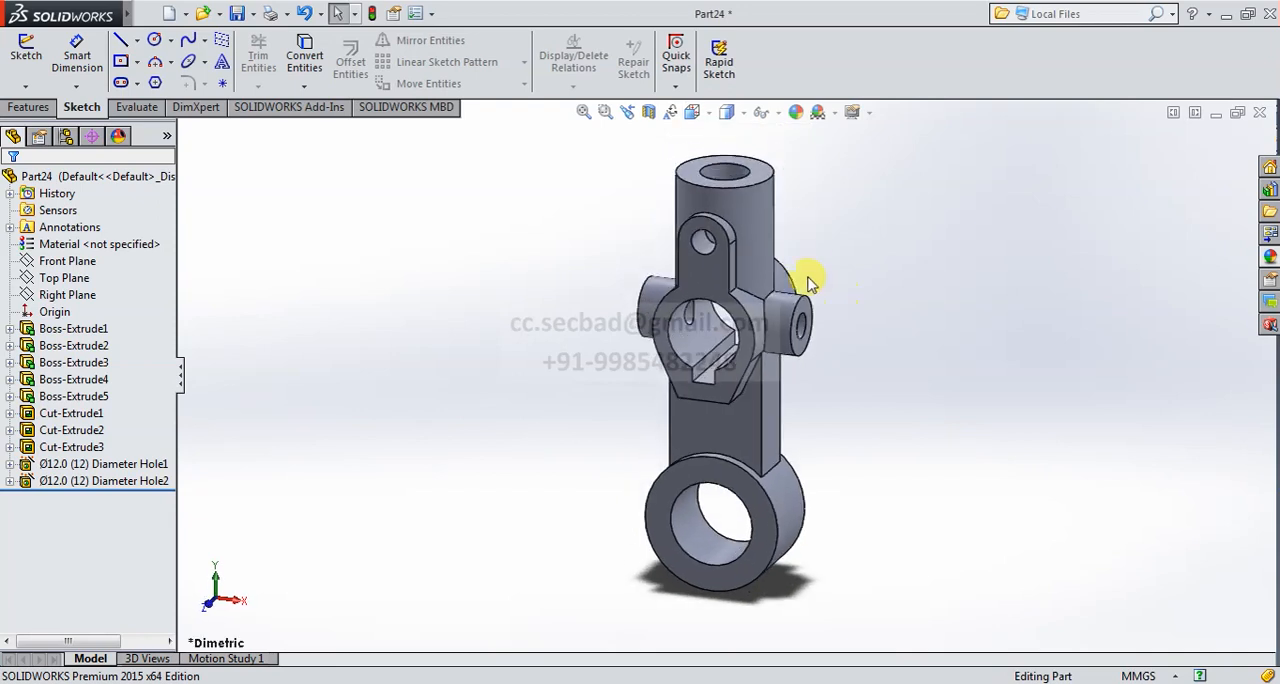
left_click(30, 107)
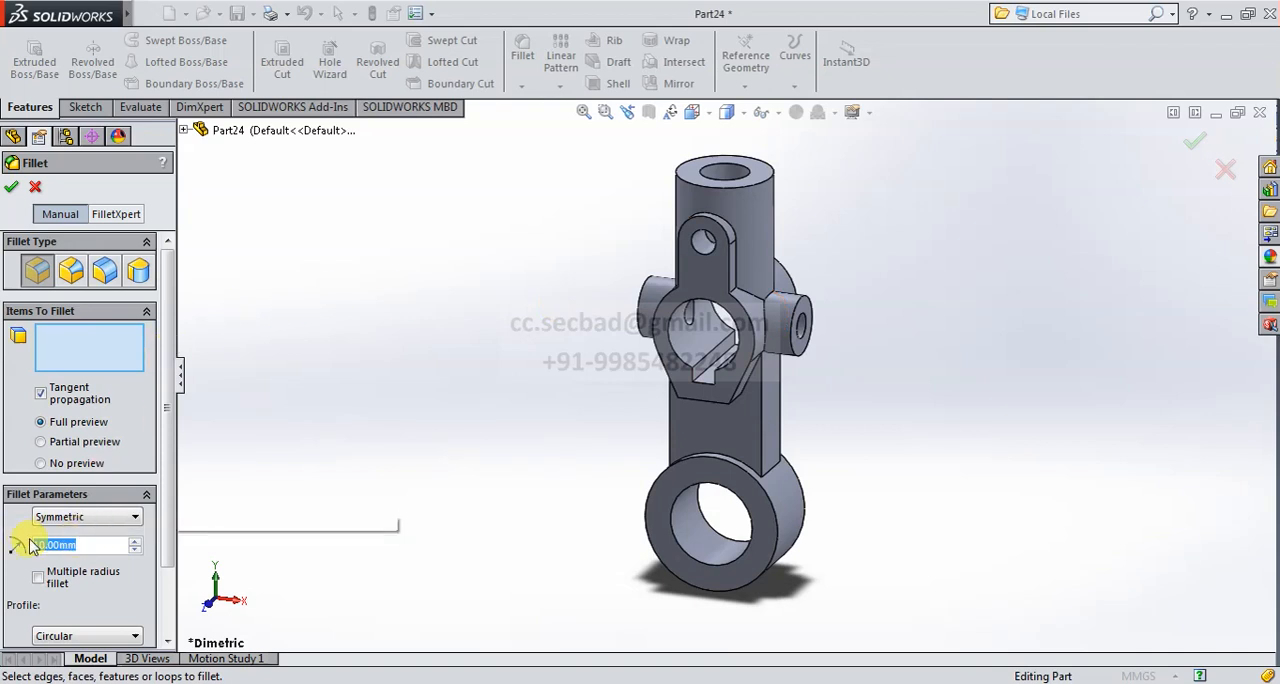
scroll(803, 272, "down", 3)
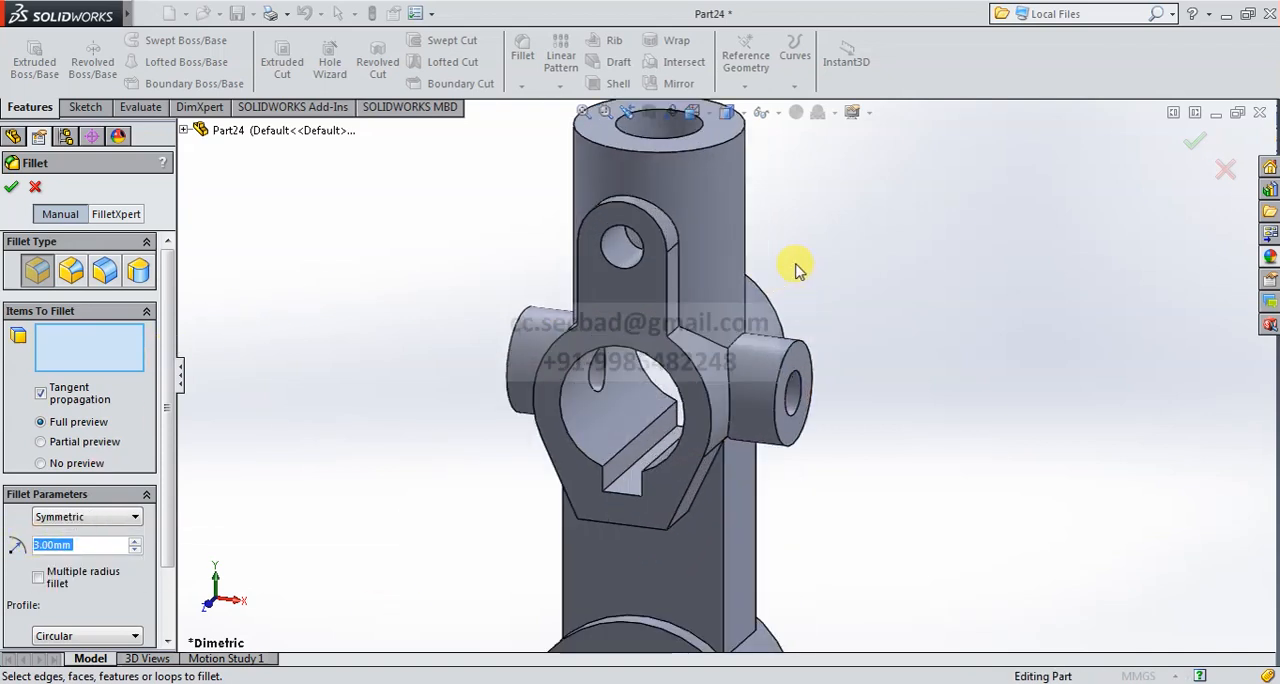
left_click(680, 288)
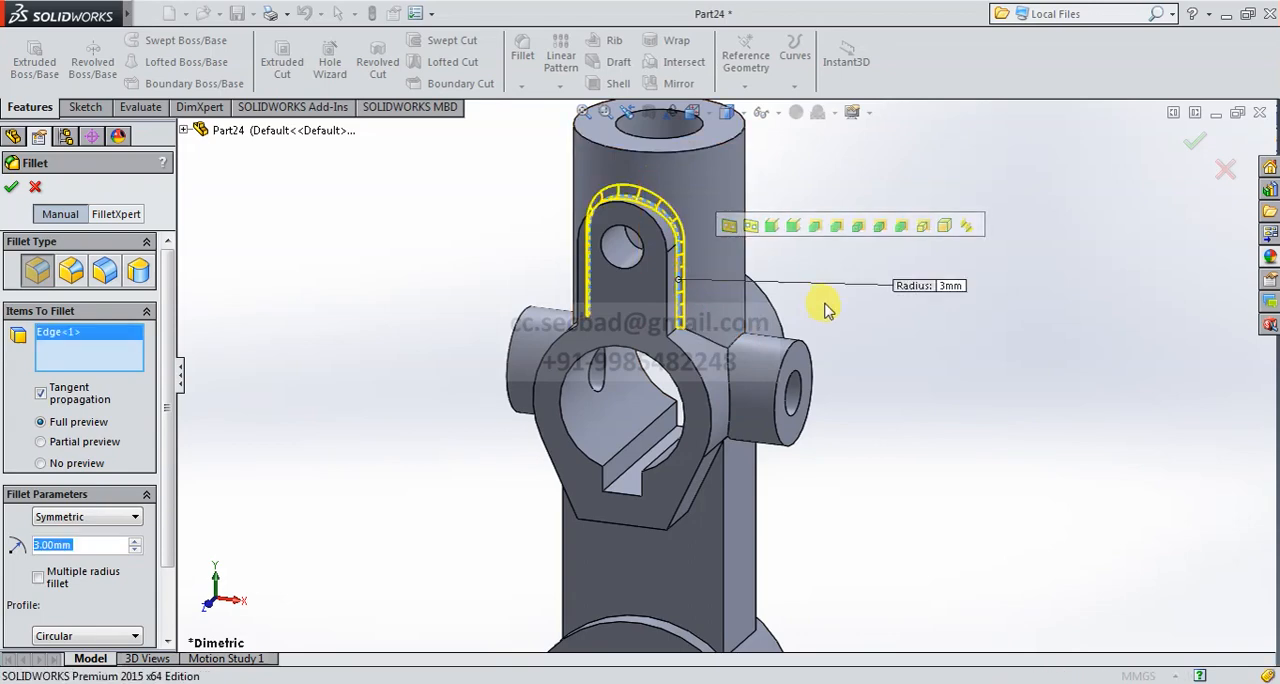
middle_click_drag(823, 306, 716, 333)
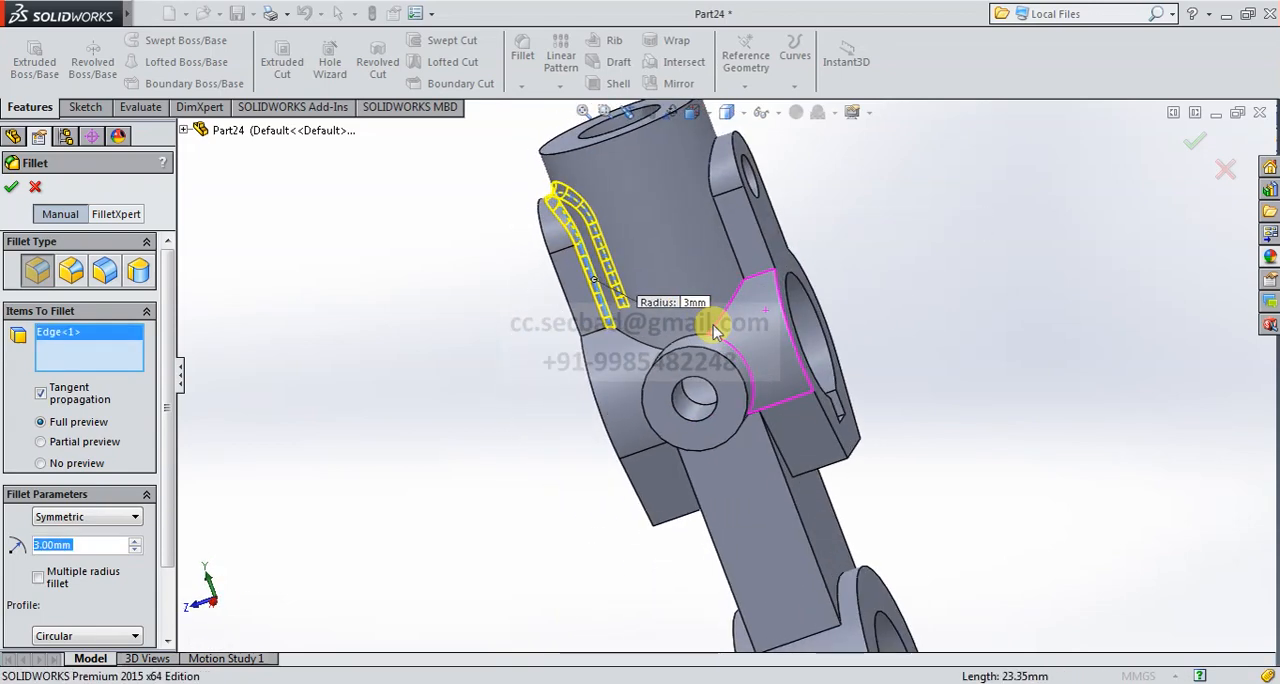
left_click(747, 262)
- Add the edges around one cross boss's base and where the vertical cylinder meets the hub beside it to the 3 mm fillet
middle_click_drag(823, 330, 872, 368)
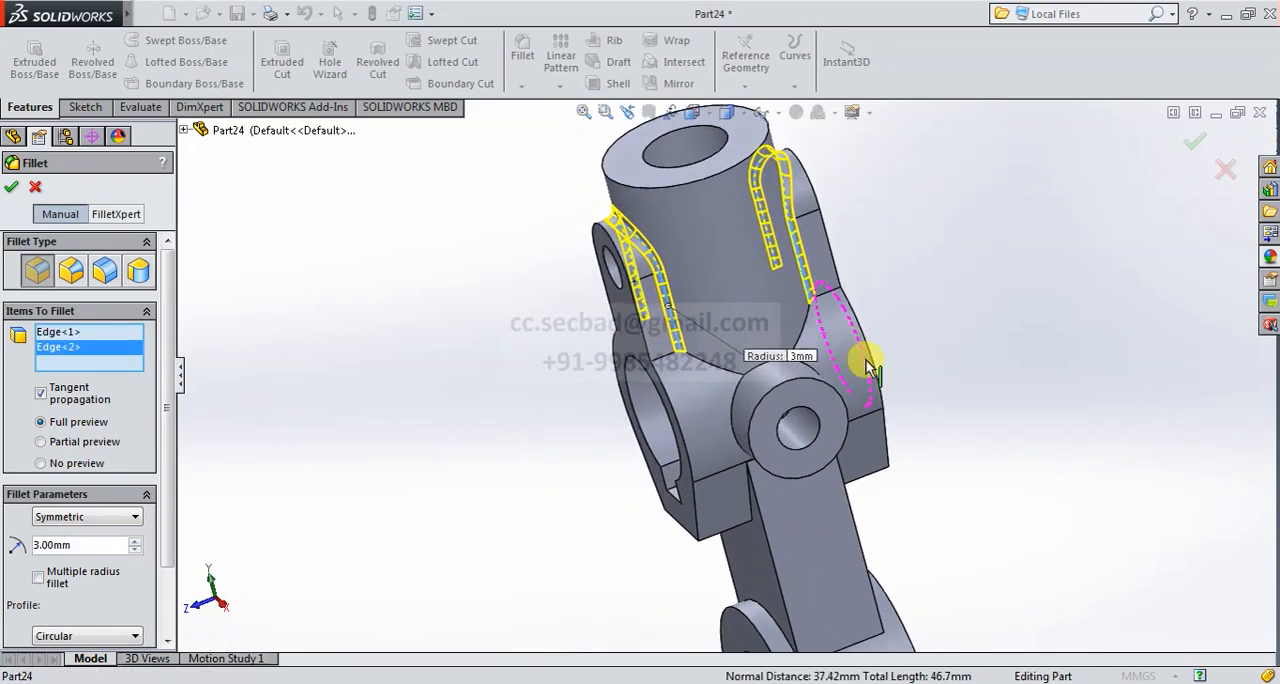
left_click(755, 378)
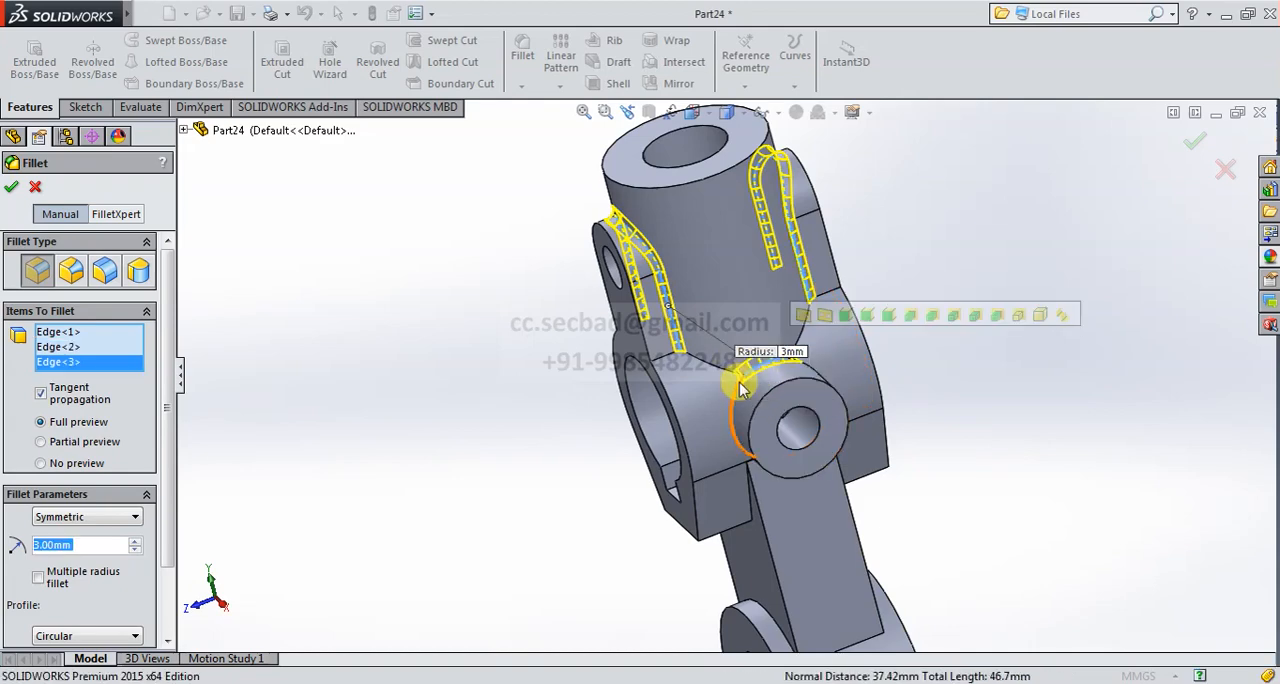
left_click(716, 377)
left_click(717, 376)
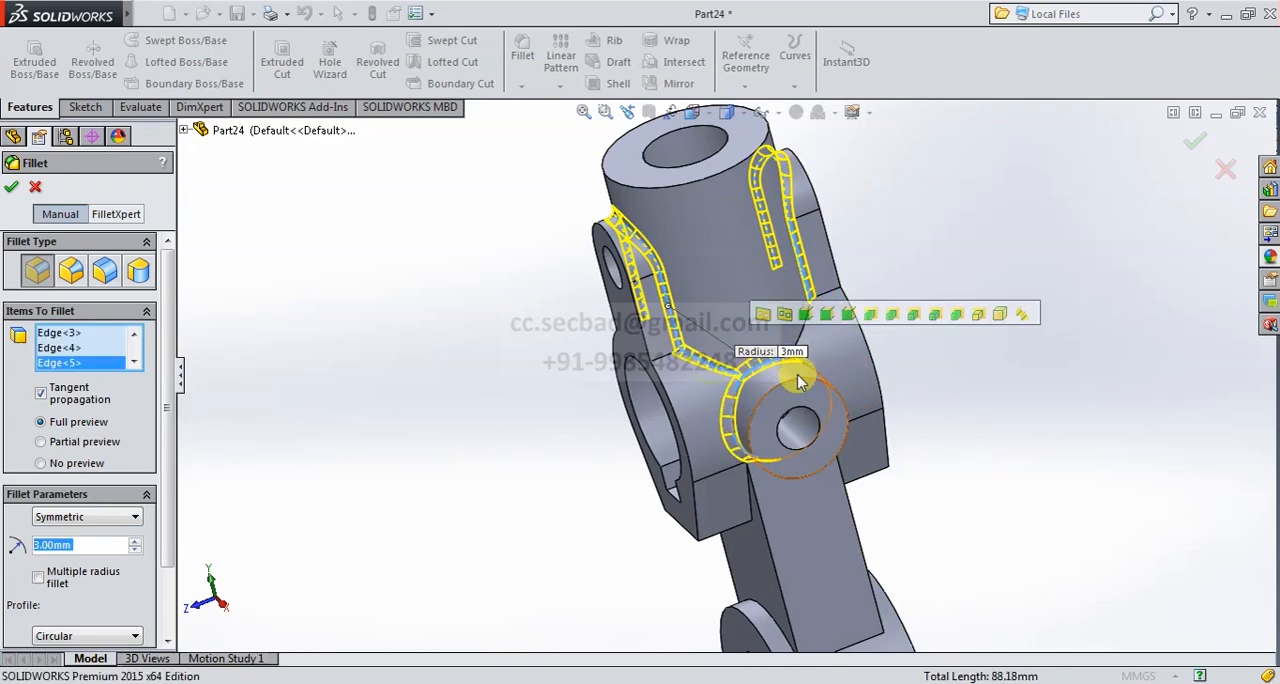
middle_click_drag(717, 376, 808, 400)
left_click(820, 322)
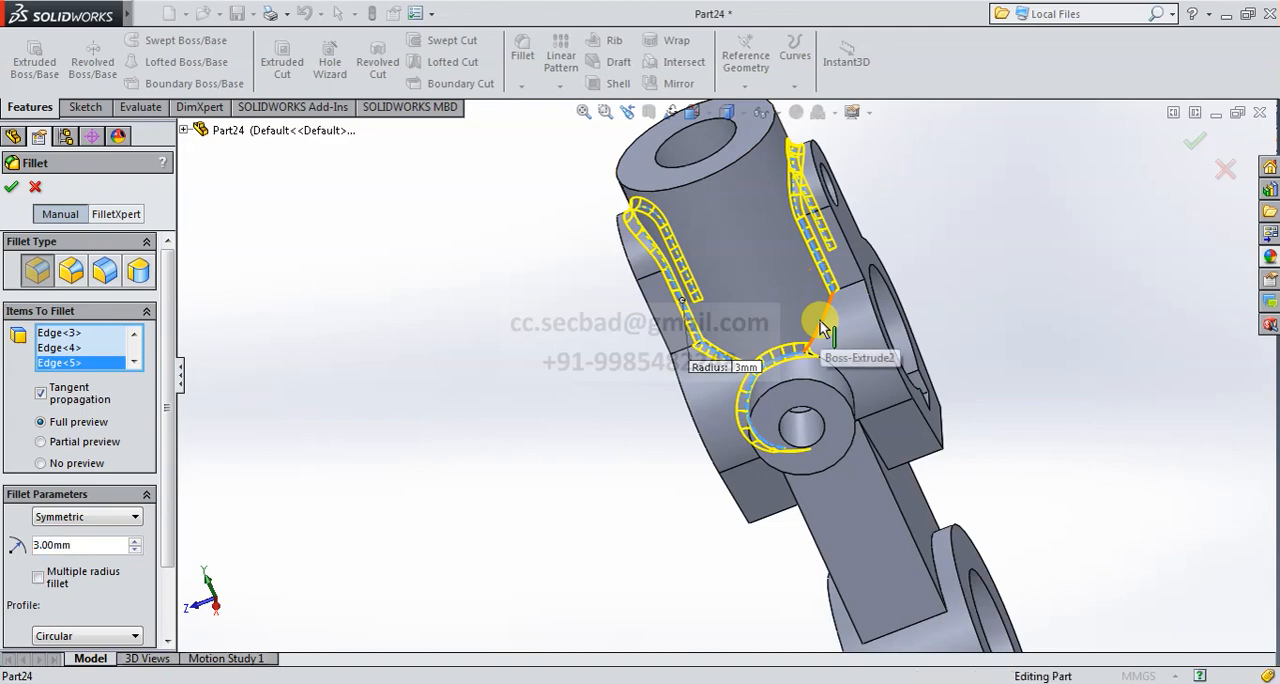
middle_click_drag(845, 436, 852, 388)
left_click(848, 392)
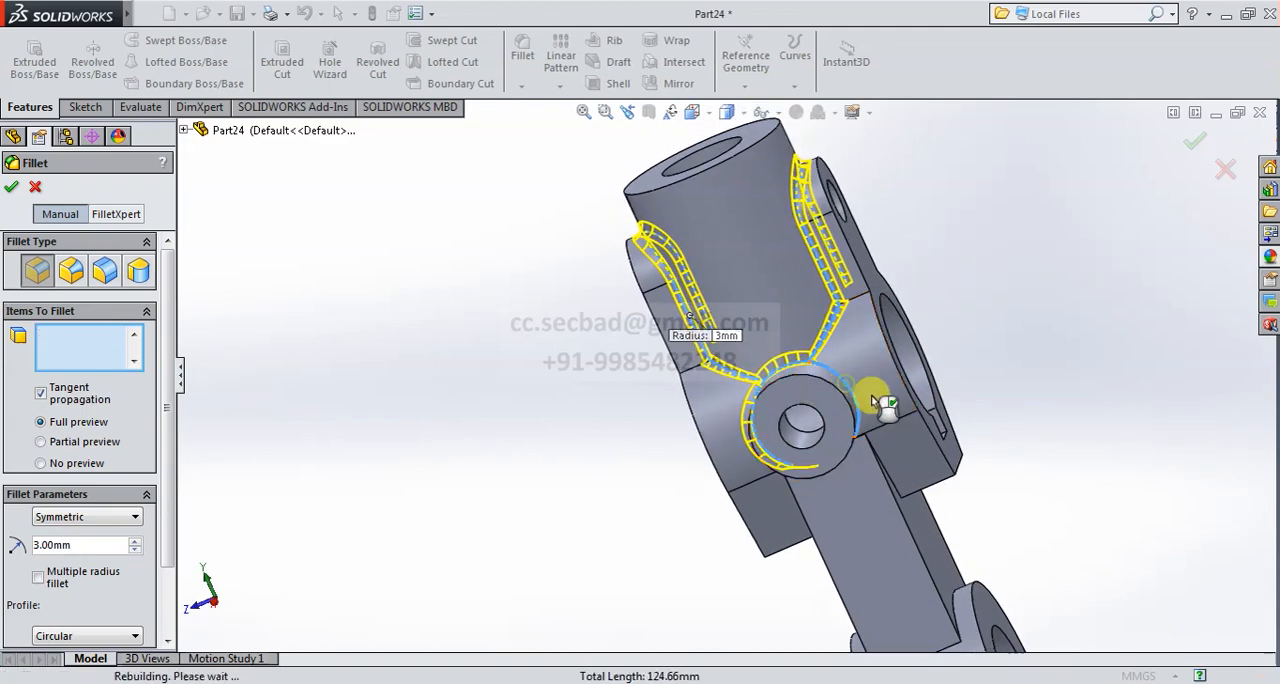
- Add the opposite cross boss's base edges and the adjoining cylinder-to-hub junction edges to the 3 mm fillet
middle_click_drag(903, 406, 629, 317)
left_click(642, 317)
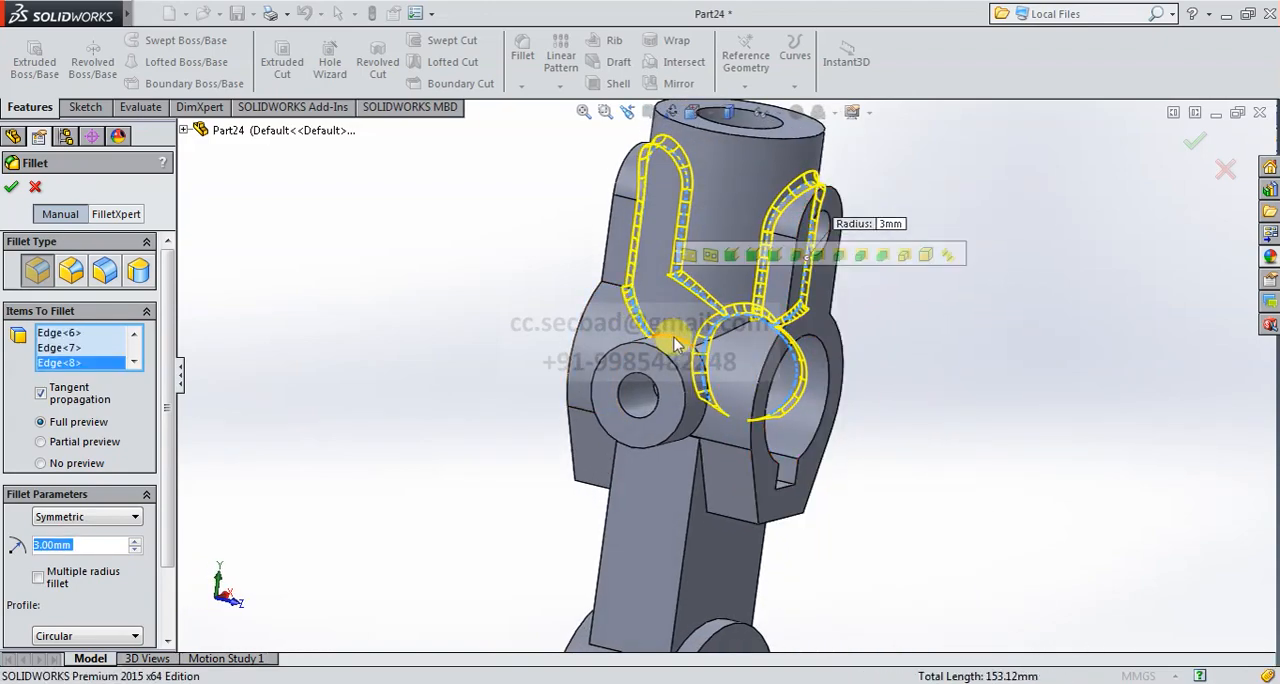
left_click(712, 352)
scroll(731, 339, "down", 5)
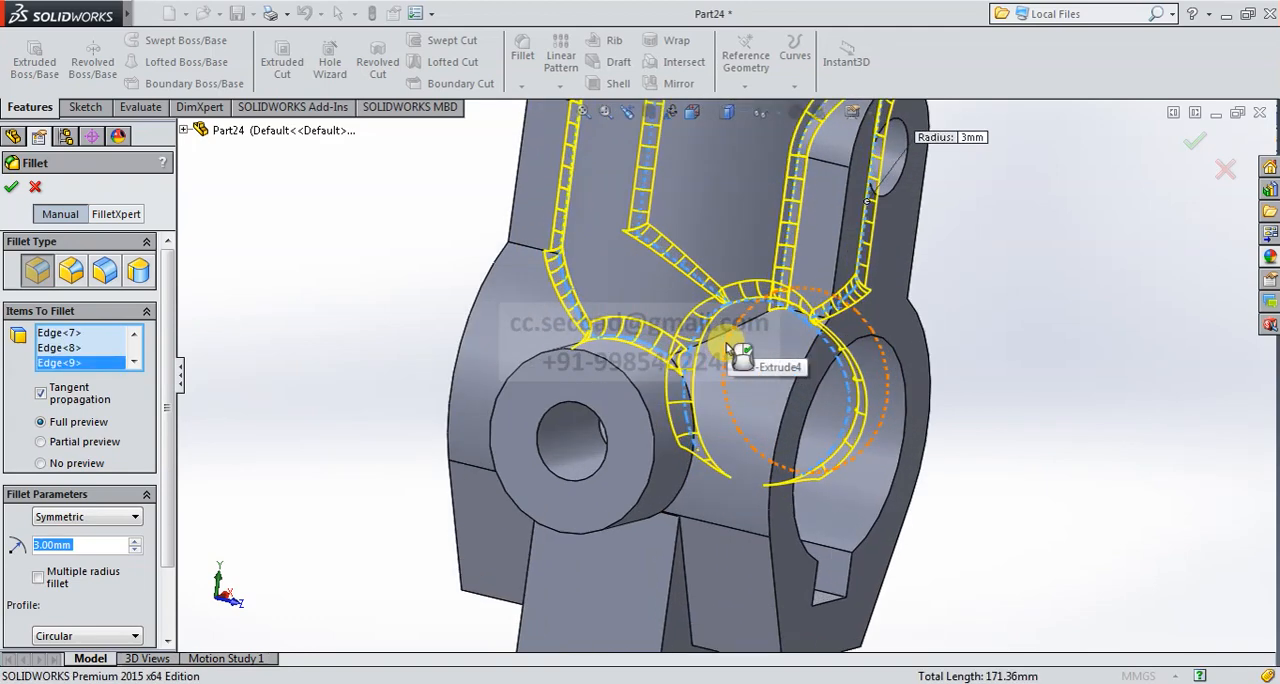
left_click(717, 334)
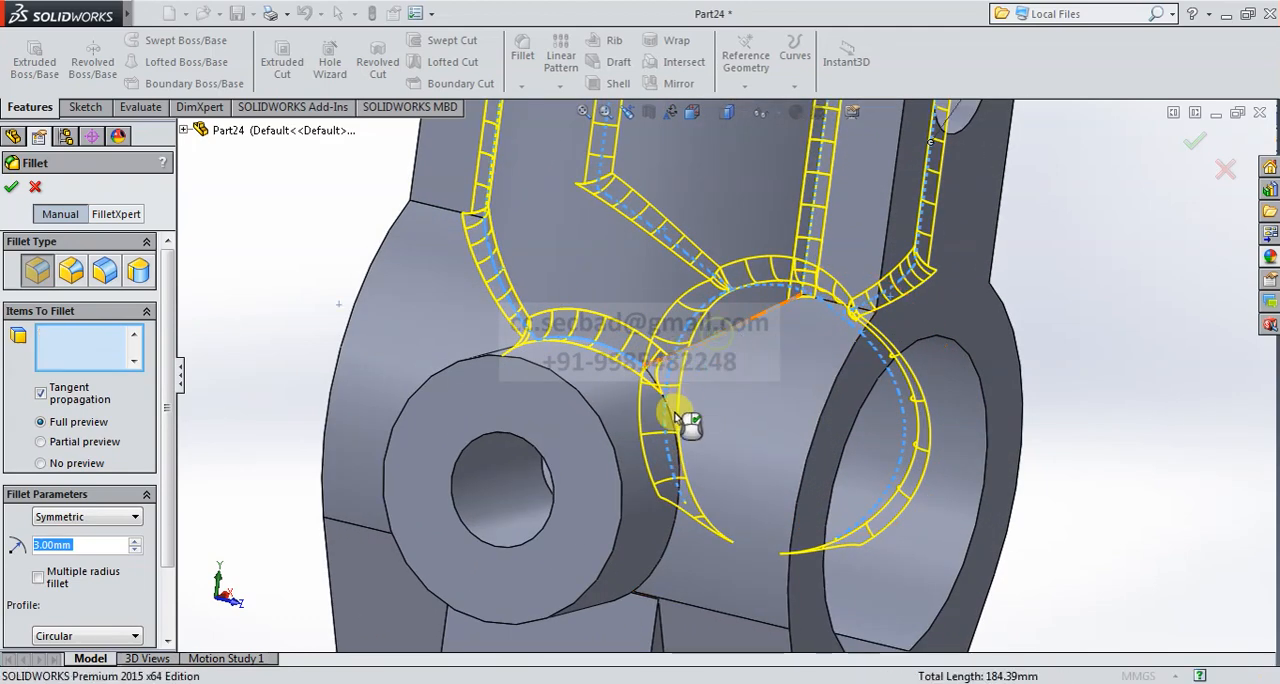
left_click(672, 547)
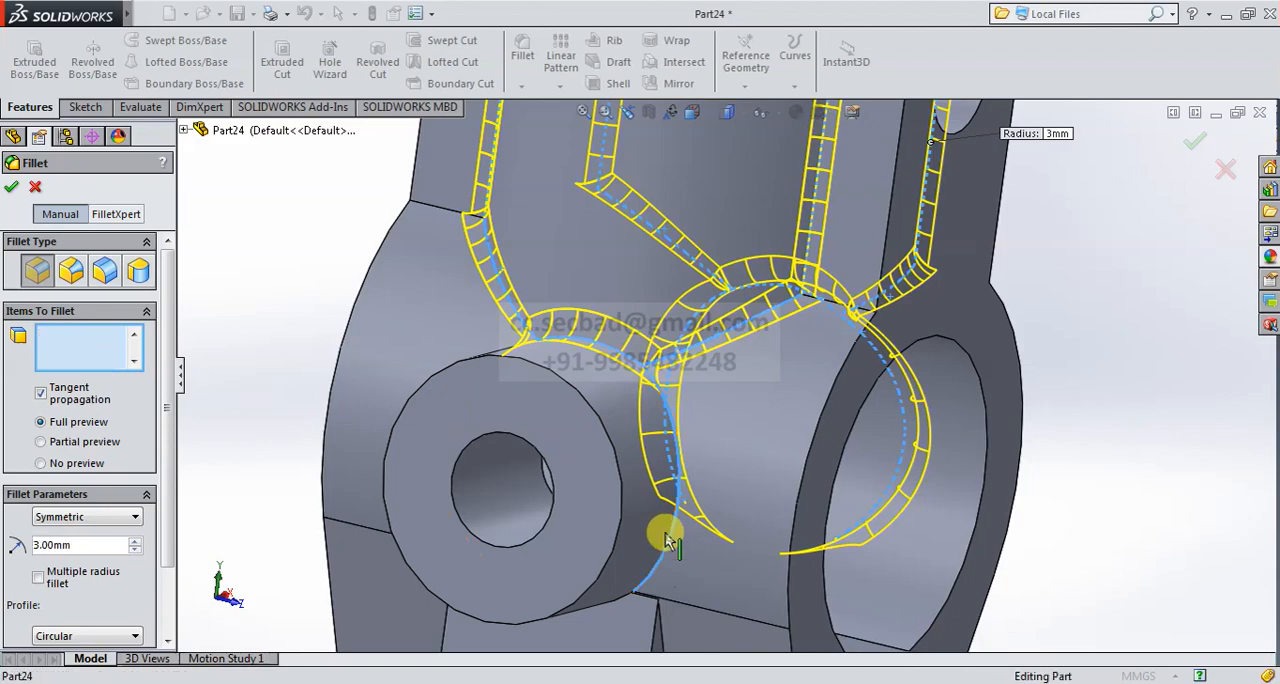
scroll(665, 452, "up", 5)
middle_click_drag(680, 464, 570, 418)
left_click(545, 405)
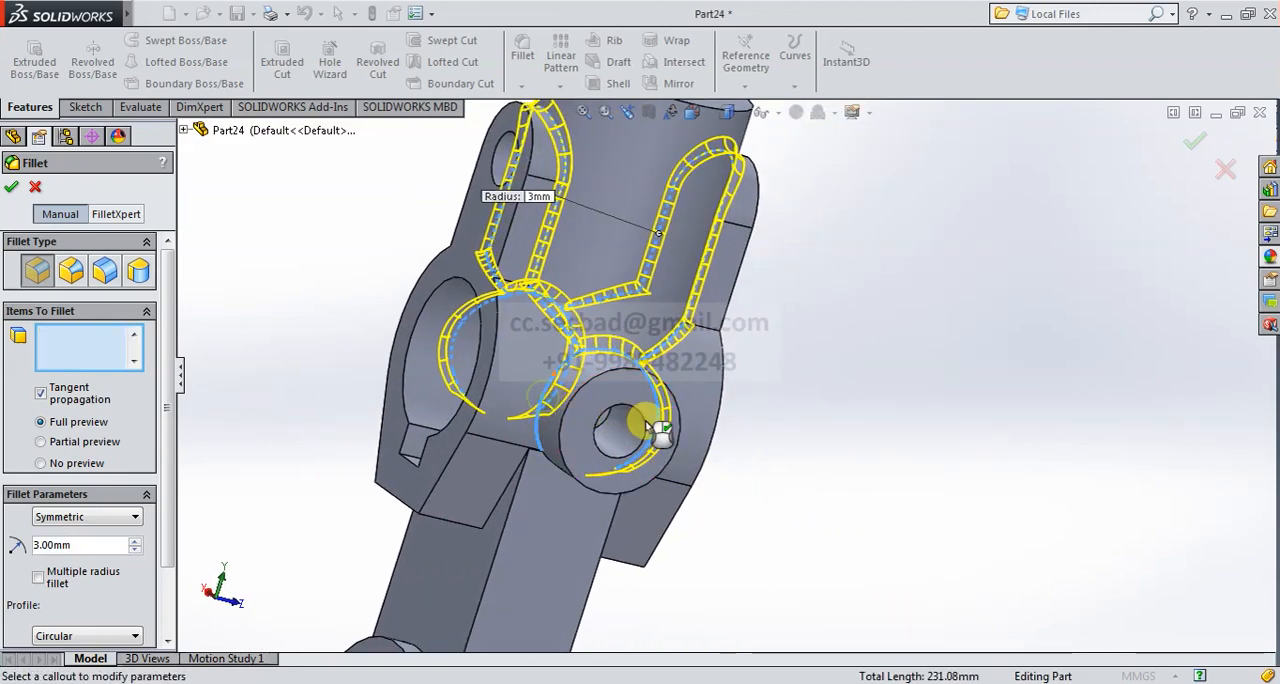
middle_click_drag(651, 434, 588, 392)
- Add the edges where the arm joins the lower end boss, on both its wide and narrow sides, to the fillet
scroll(628, 402, "up", 5)
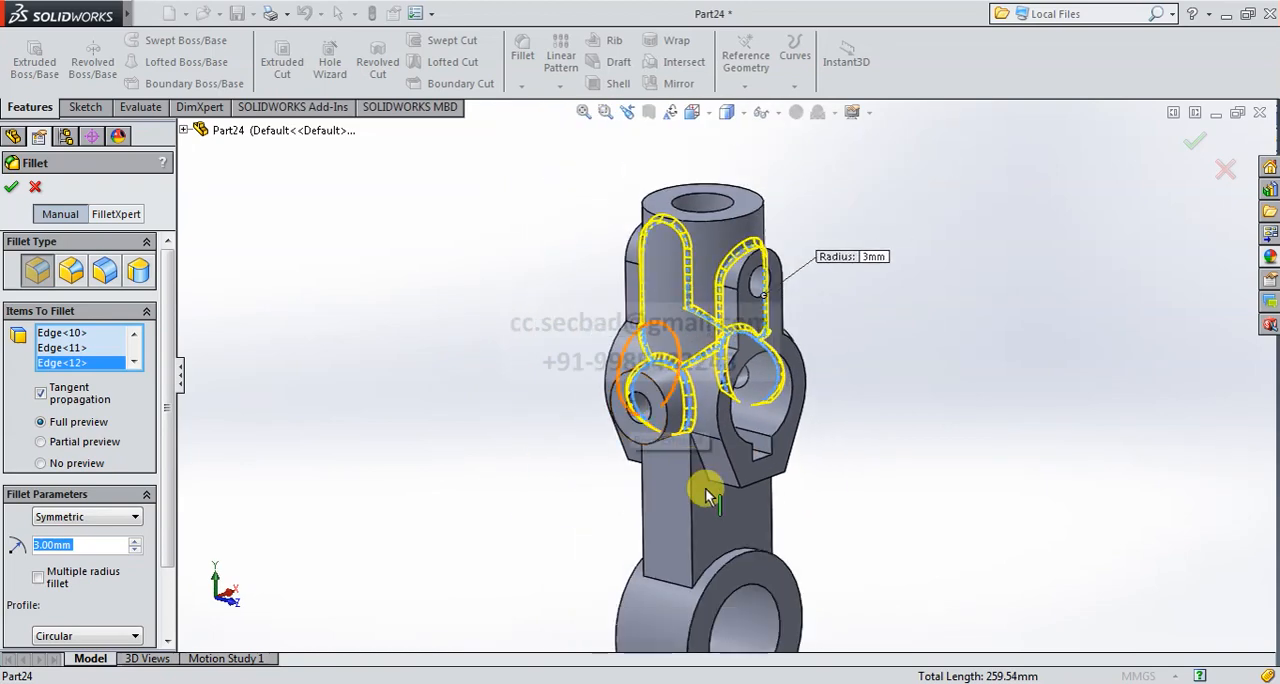
scroll(706, 500, "down", 5)
left_click(708, 590)
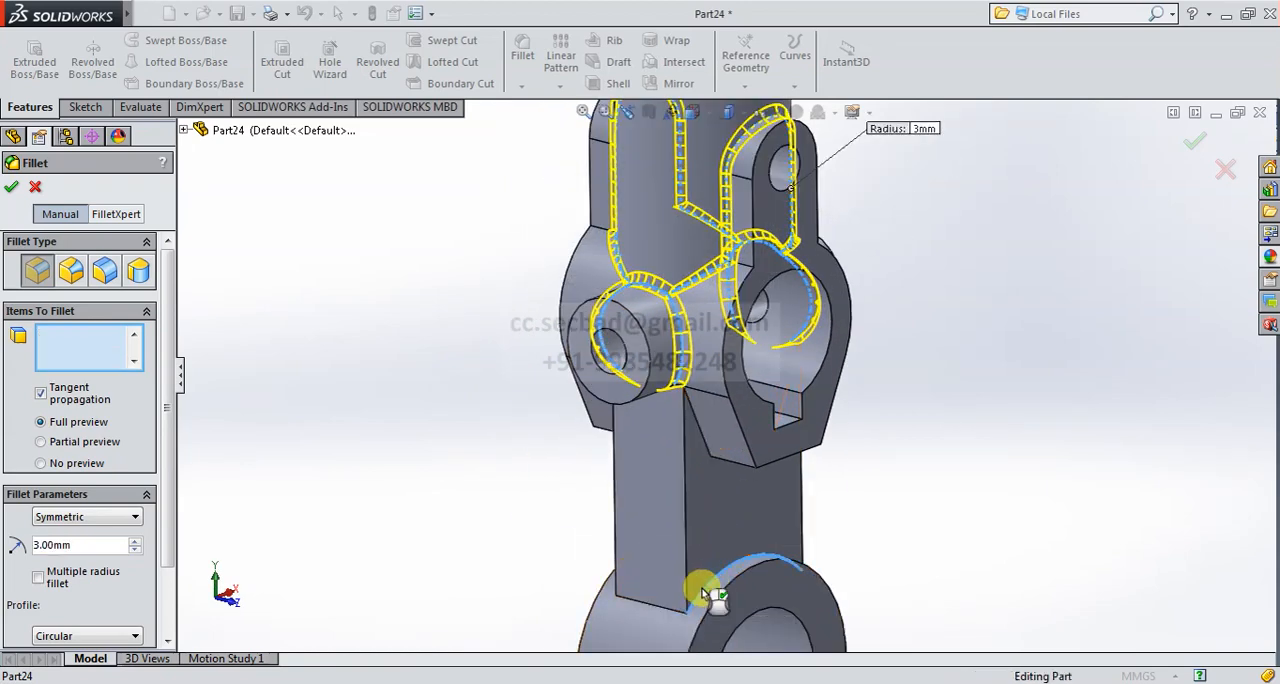
left_click(651, 606)
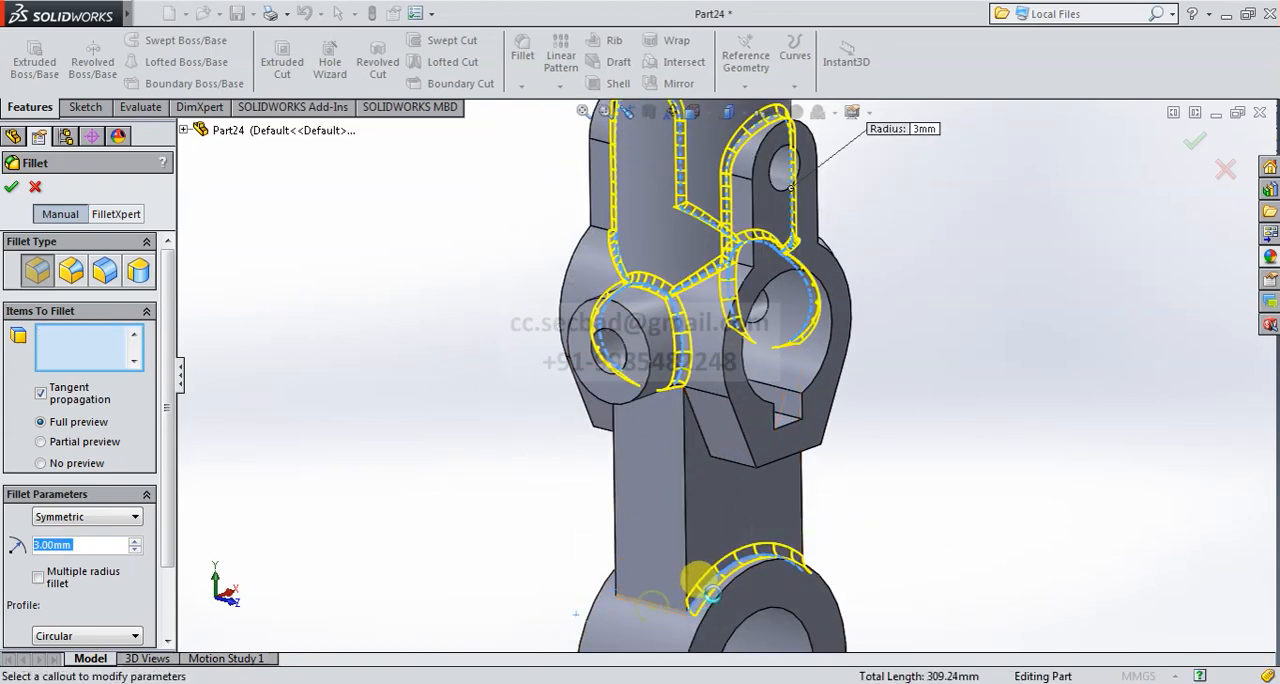
middle_click_drag(651, 583, 579, 578)
left_click(580, 560)
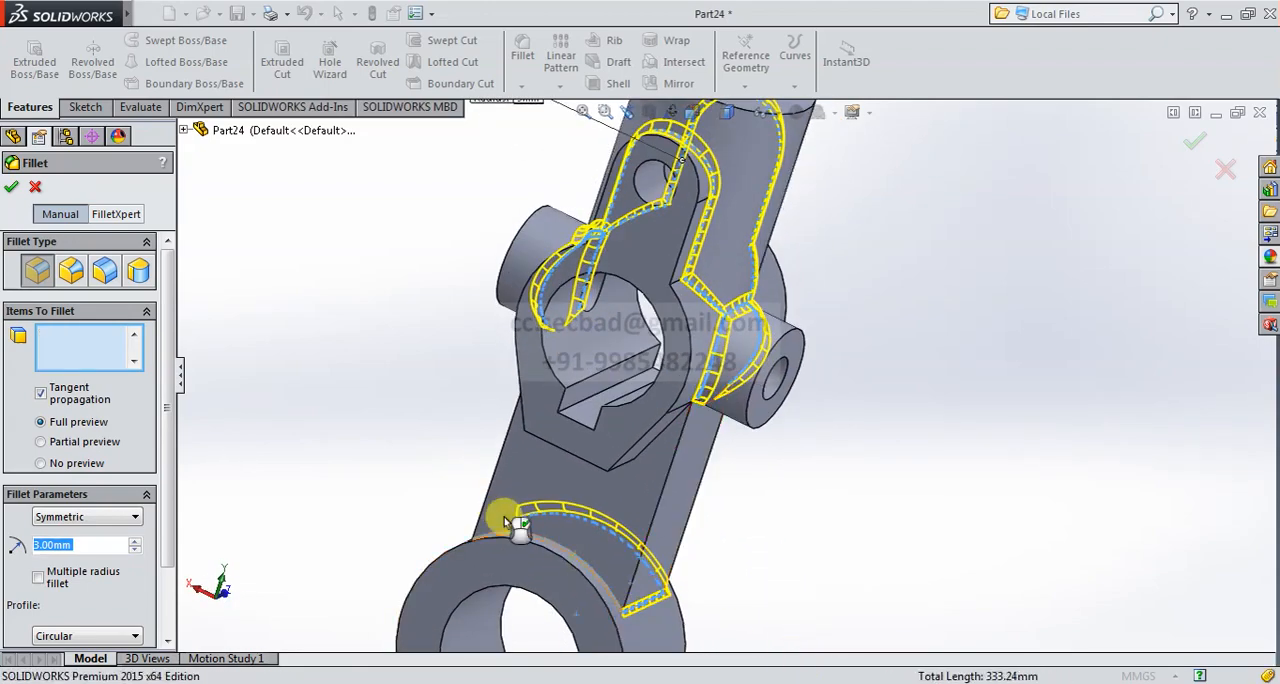
scroll(520, 510, "up", 3)
scroll(641, 455, "down", 3)
middle_click_drag(641, 455, 614, 452)
left_click(589, 425)
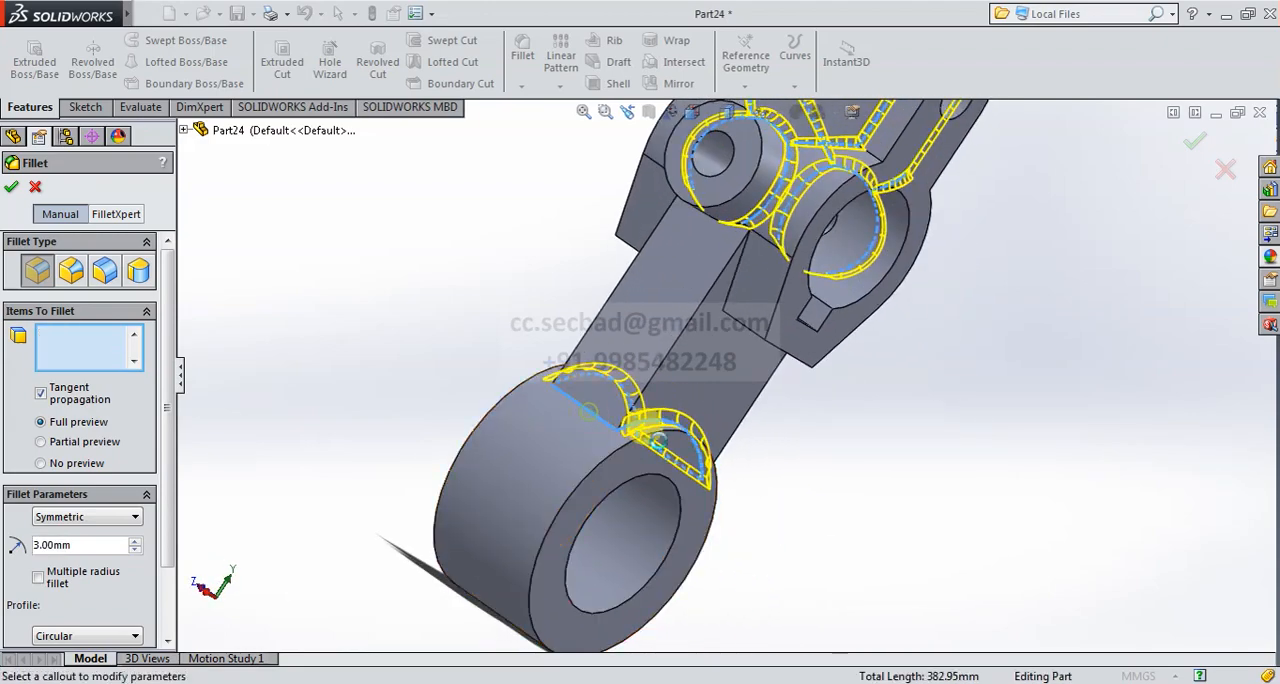
scroll(730, 380, "up", 3)
scroll(730, 380, "down", 3)
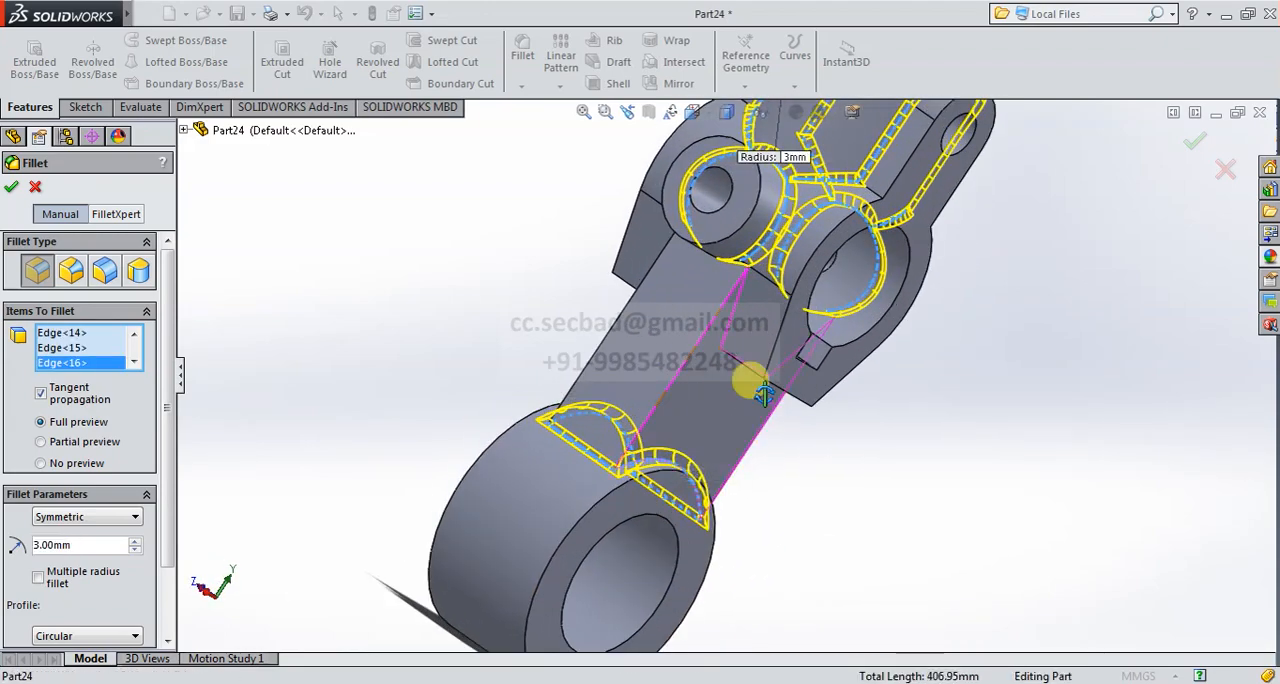
- Add the four short edges at the lower corners of the front and rear hub plates and create the 3 mm fillet
middle_click_drag(749, 303, 716, 283)
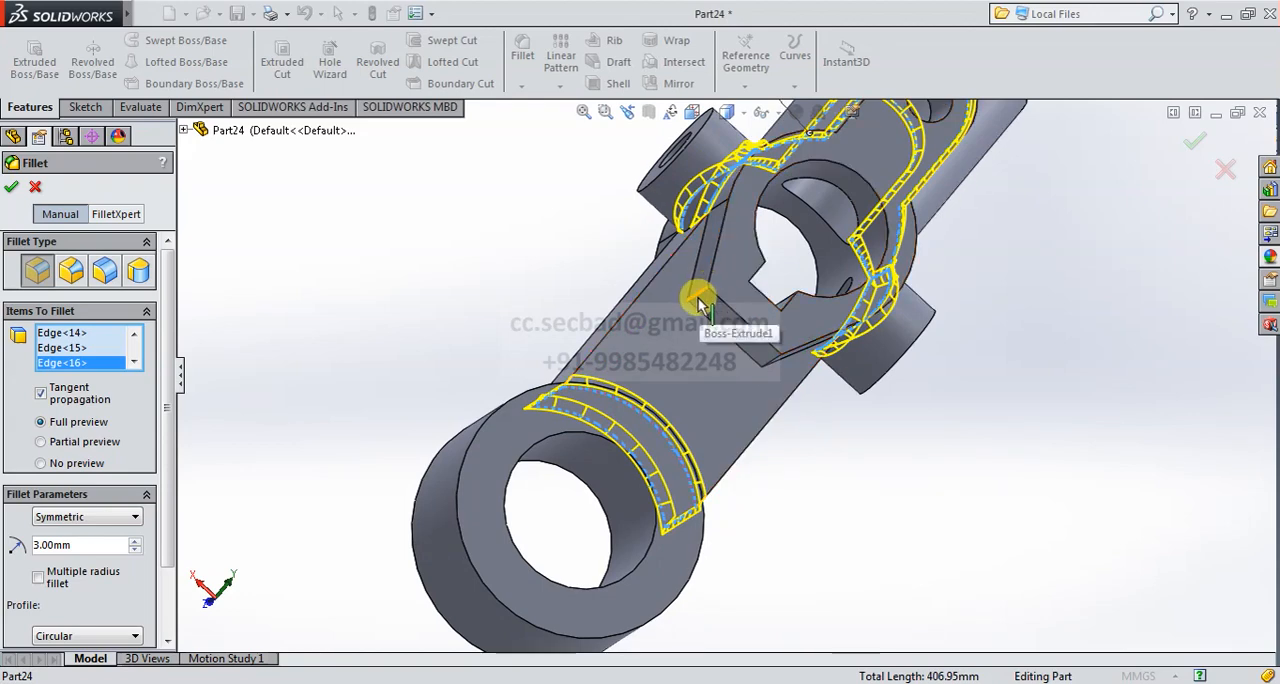
left_click(700, 305)
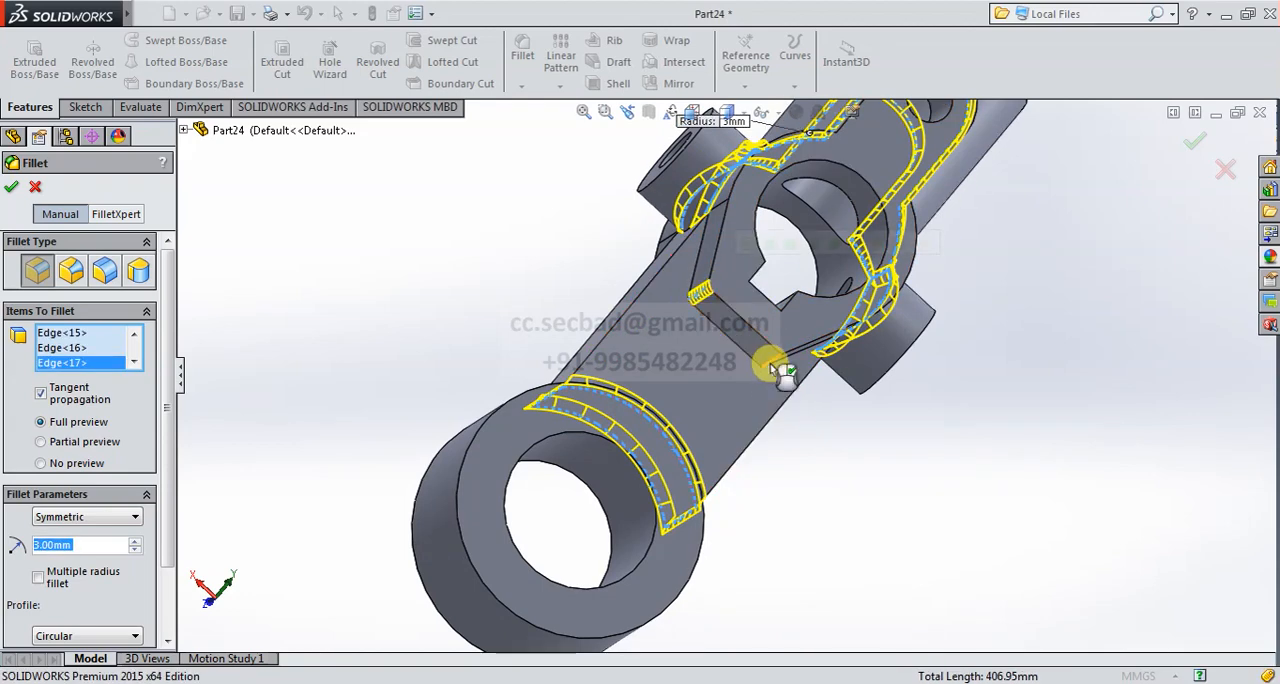
left_click(812, 428)
middle_click_drag(812, 428, 897, 362)
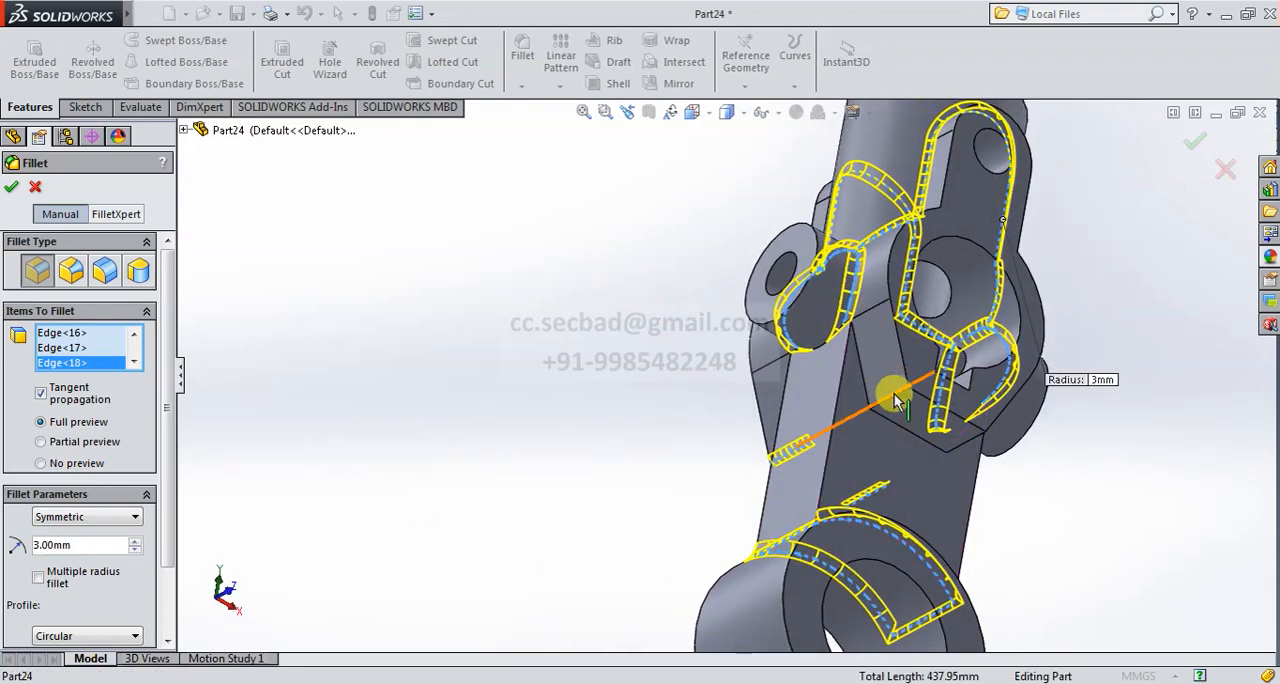
left_click(893, 395)
middle_click_drag(976, 455, 912, 437)
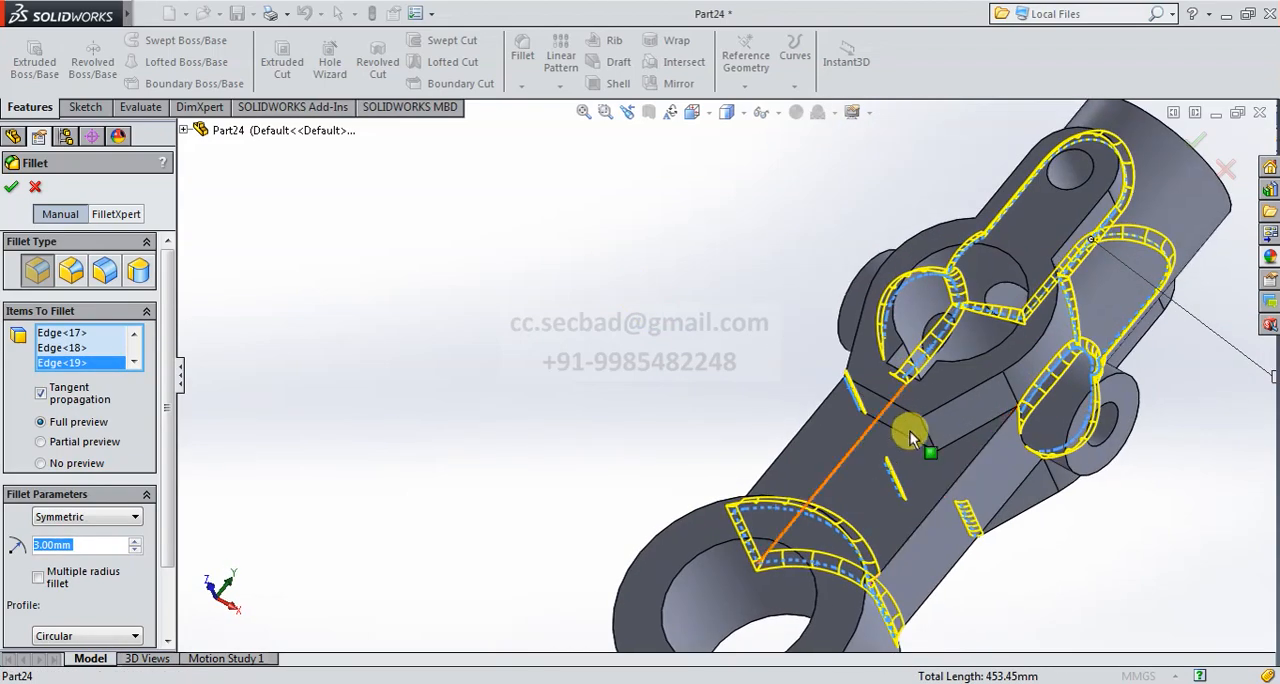
left_click(925, 432)
scroll(902, 455, "up", 2)
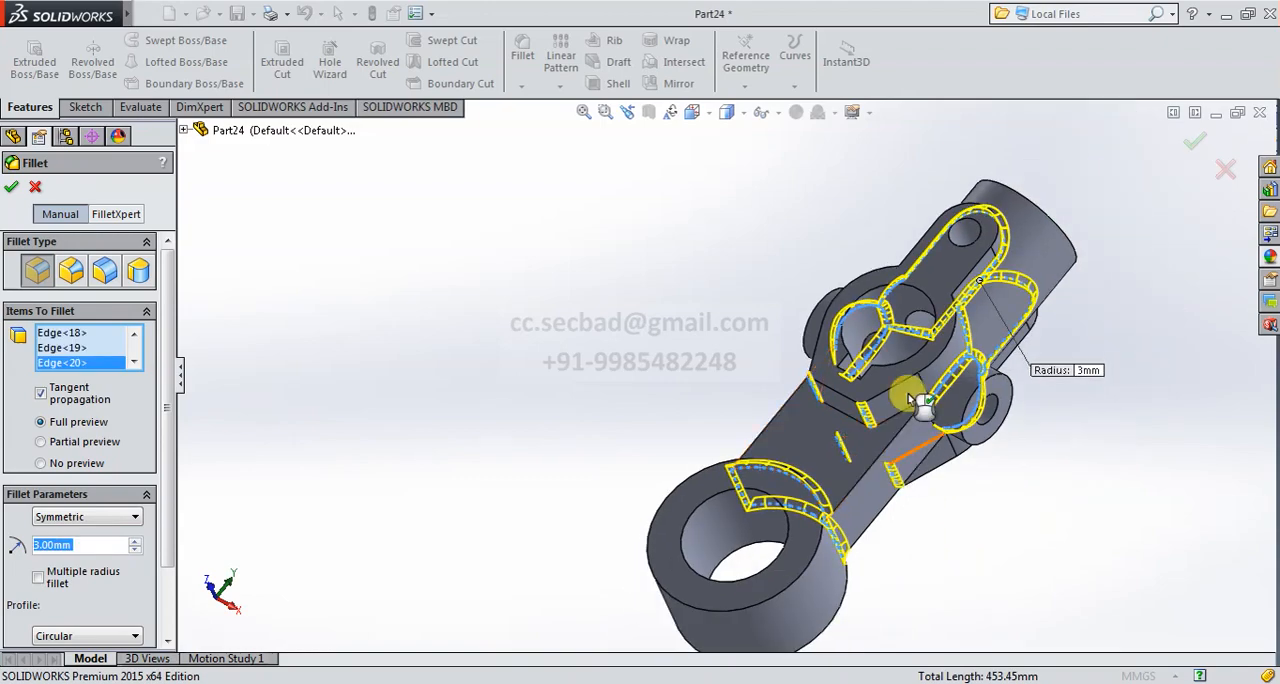
middle_click_drag(912, 383, 845, 336)
mouse_move(930, 455)
middle_mouse_down()
mouse_move(860, 457)
mouse_move(991, 449)
mouse_move(950, 458)
middle_mouse_up()
left_click(1194, 135)
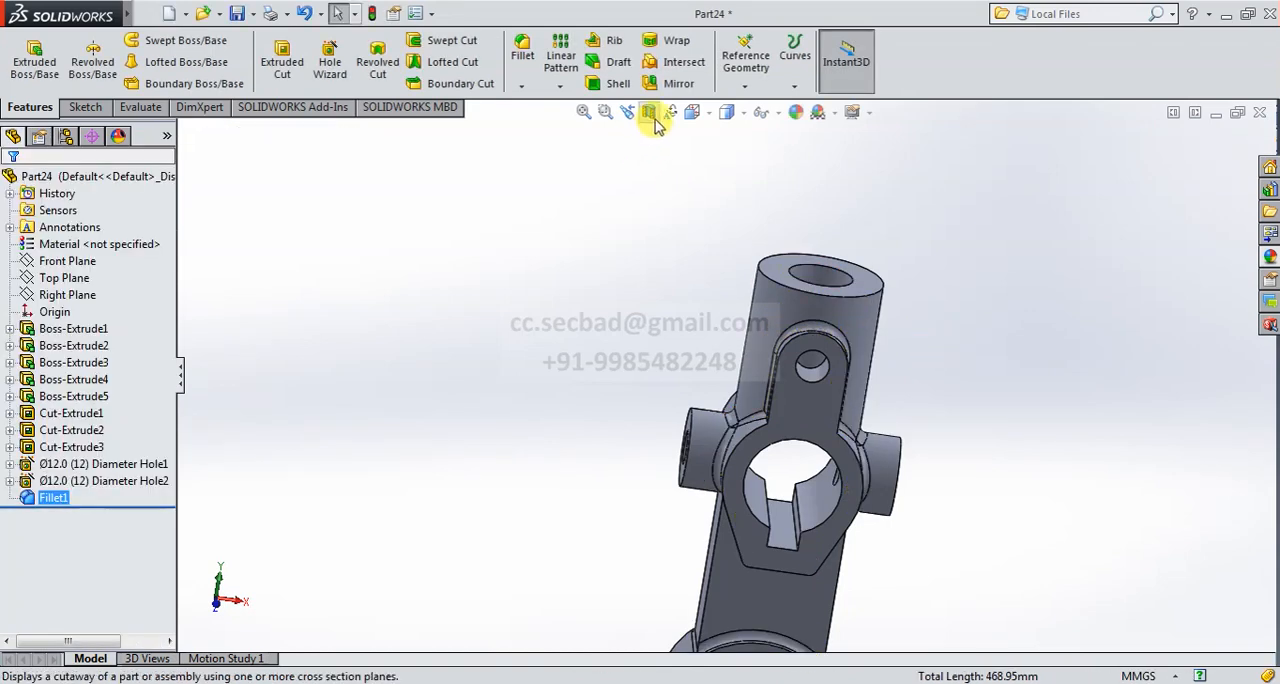
- Show the part in Dimetric view and apply the polished gold appearance to all features from Boss-Extrude1 through Fillet1
left_click(693, 112)
left_click(788, 162)
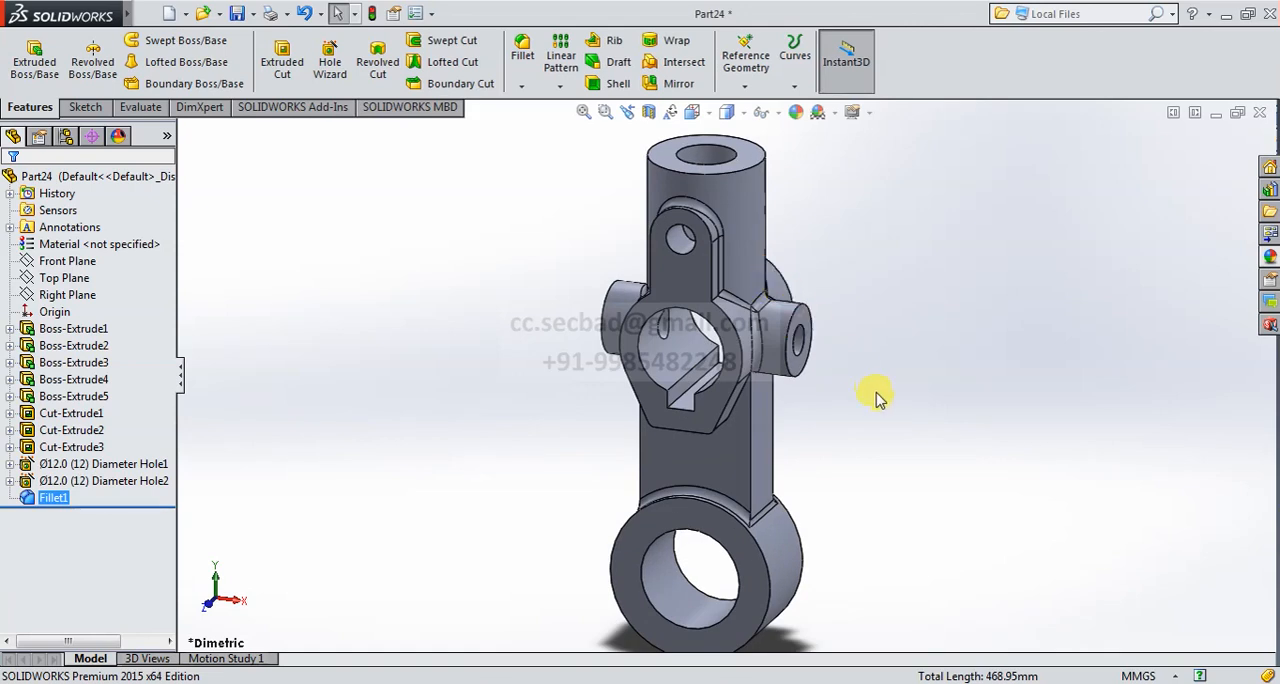
left_click(1267, 256)
left_click(1062, 405)
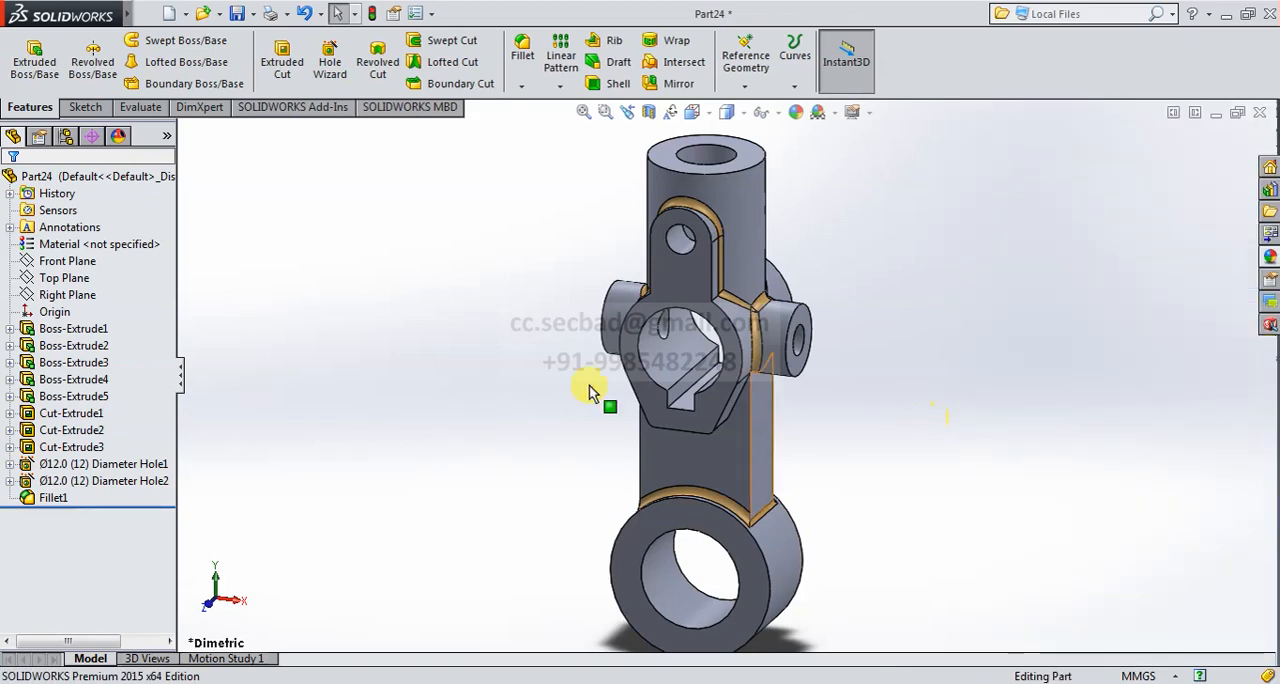
left_click(98, 331)
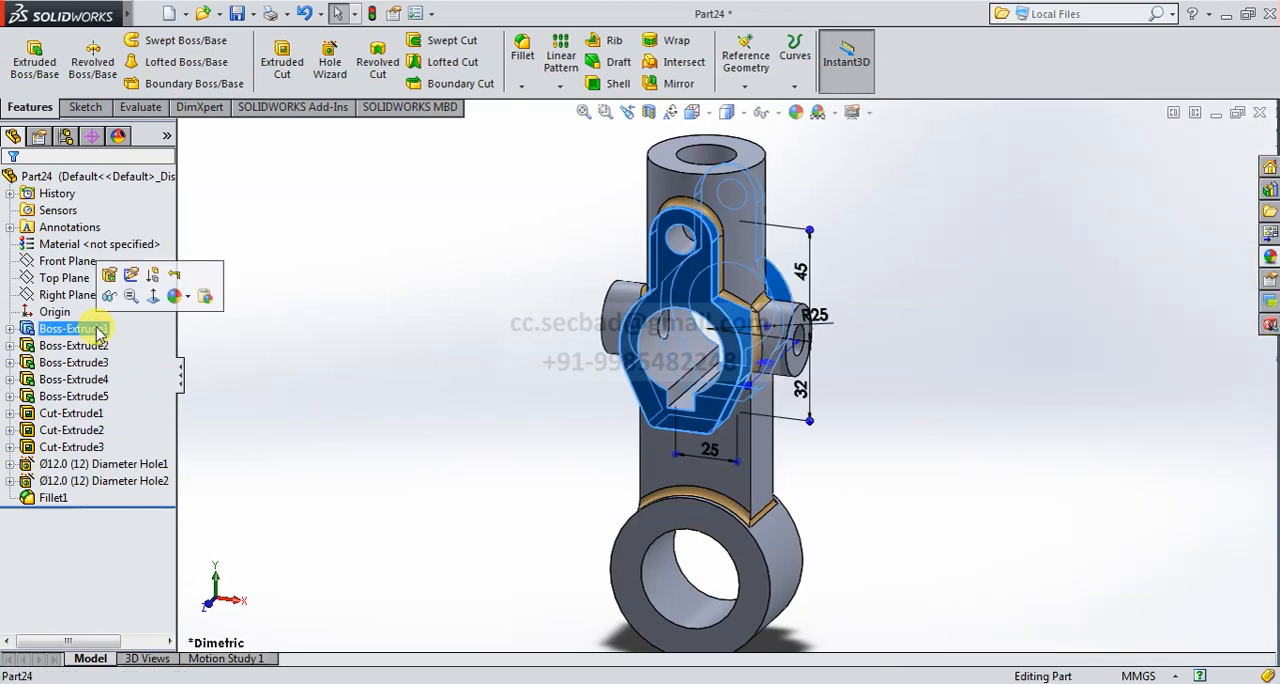
left_click(55, 497, "shift")
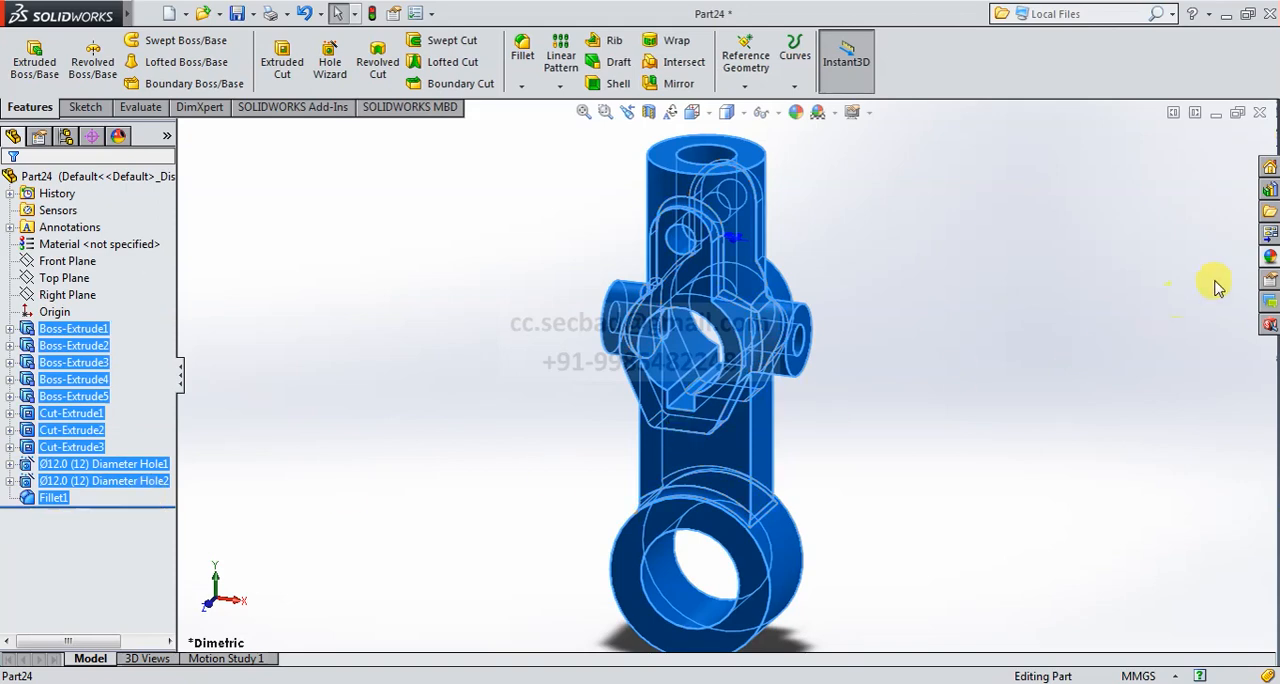
left_click(1270, 256)
double_click(1050, 405)
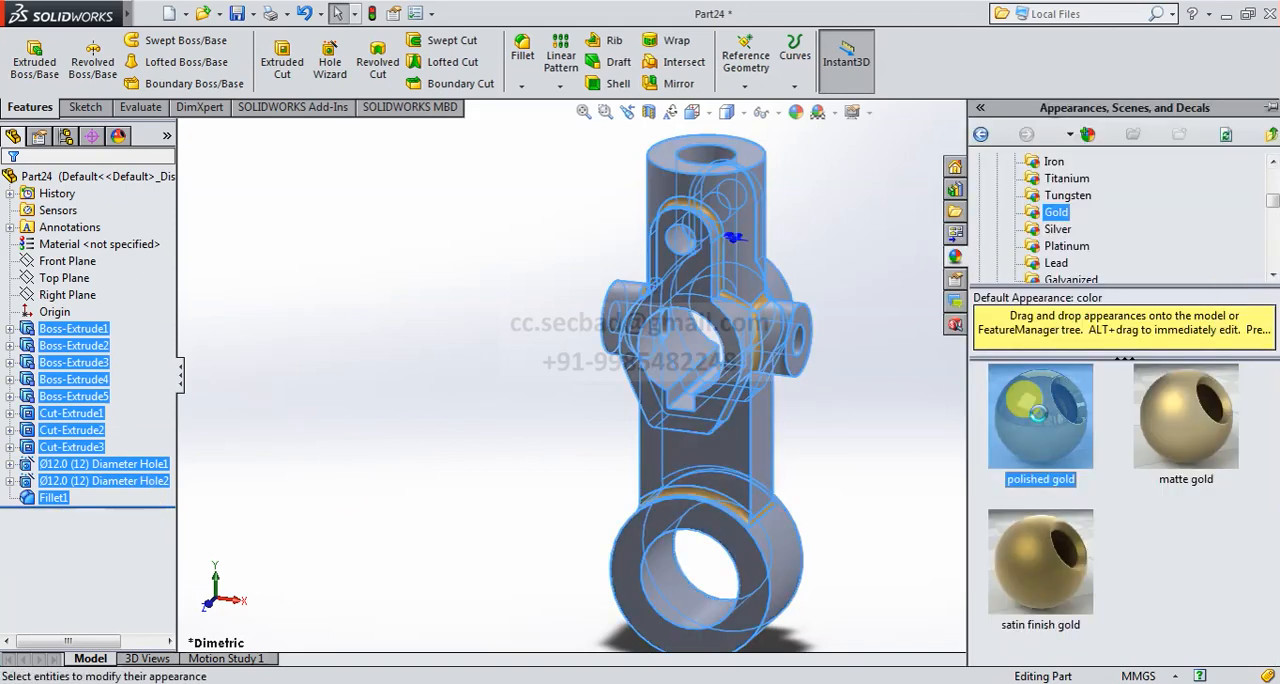
left_click(855, 405)
scroll(978, 422, "up", 1)
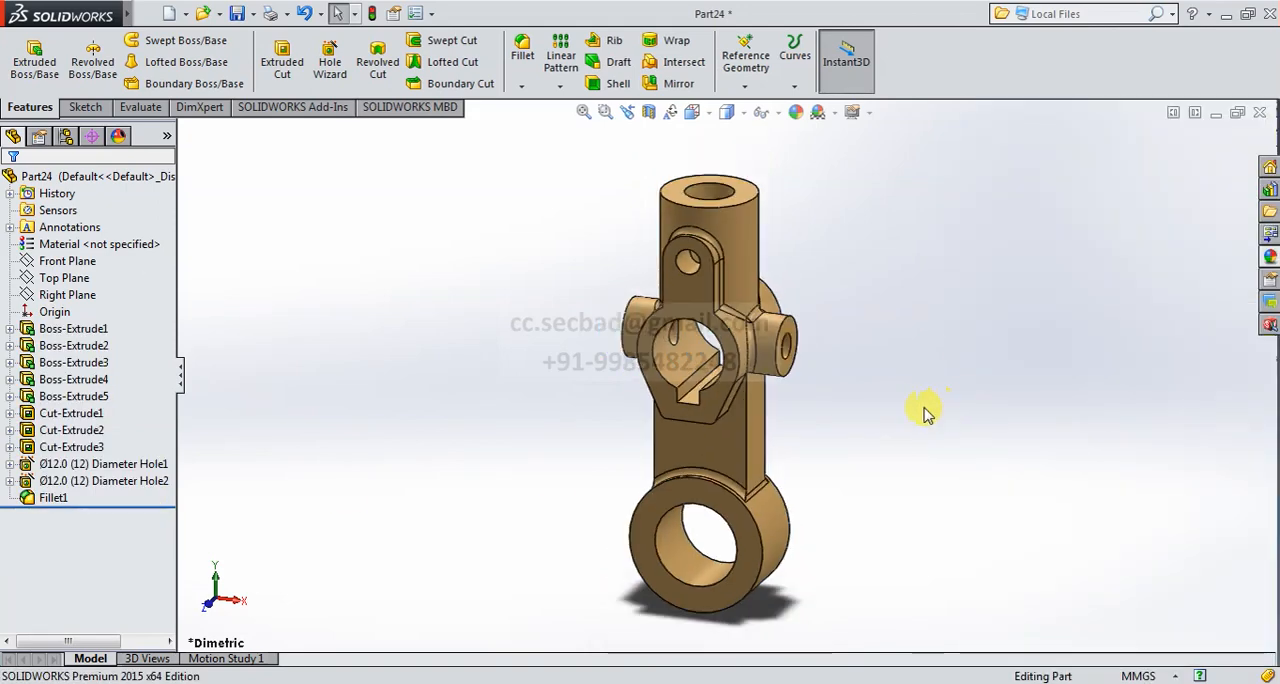
middle_click_drag(932, 424, 832, 381)
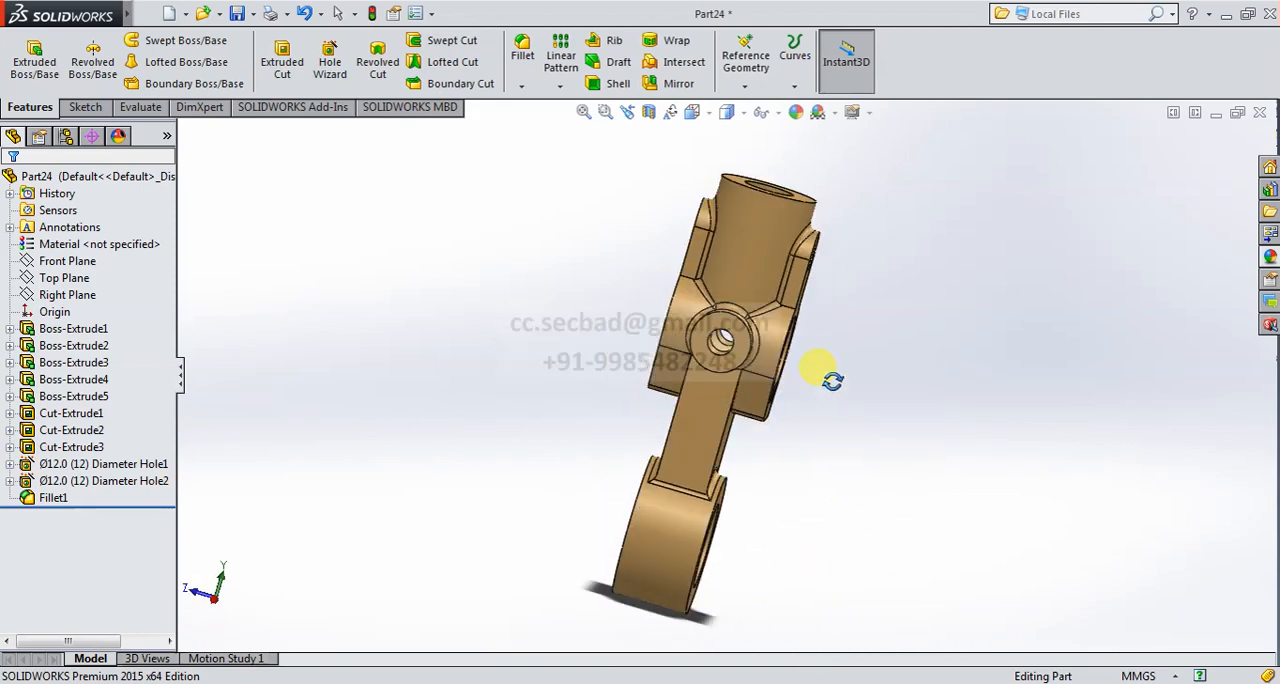
left_click(690, 114)
left_click(777, 136)
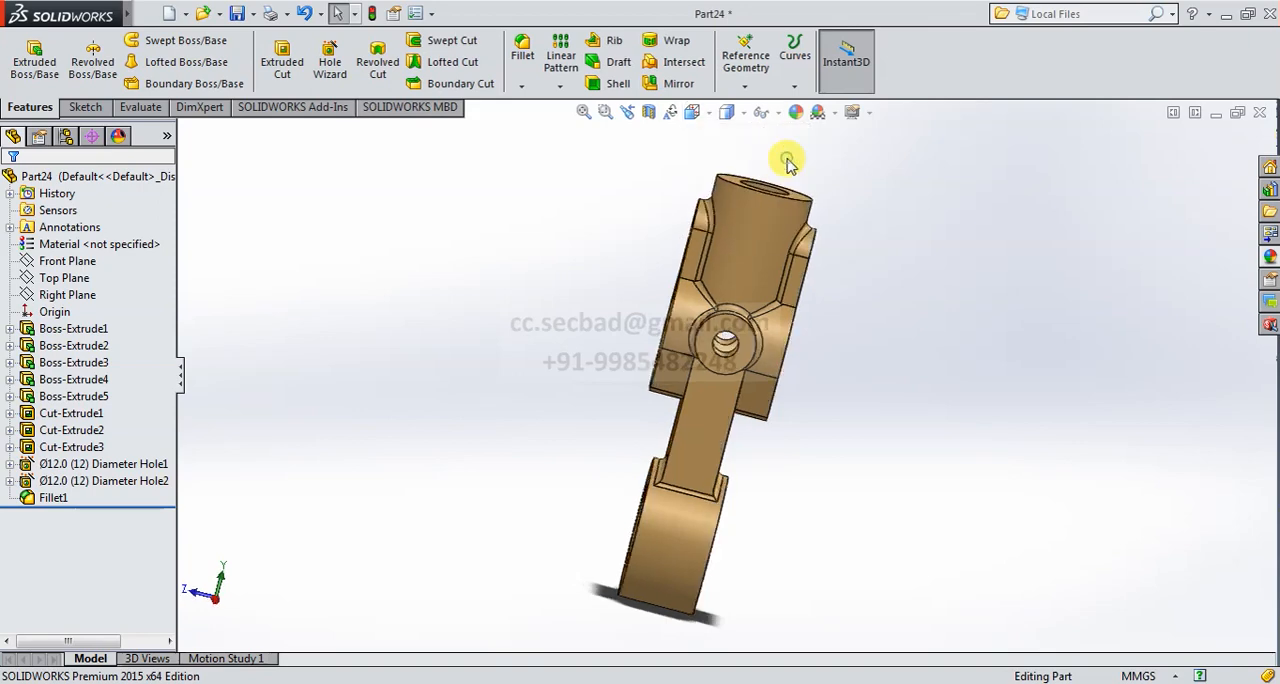